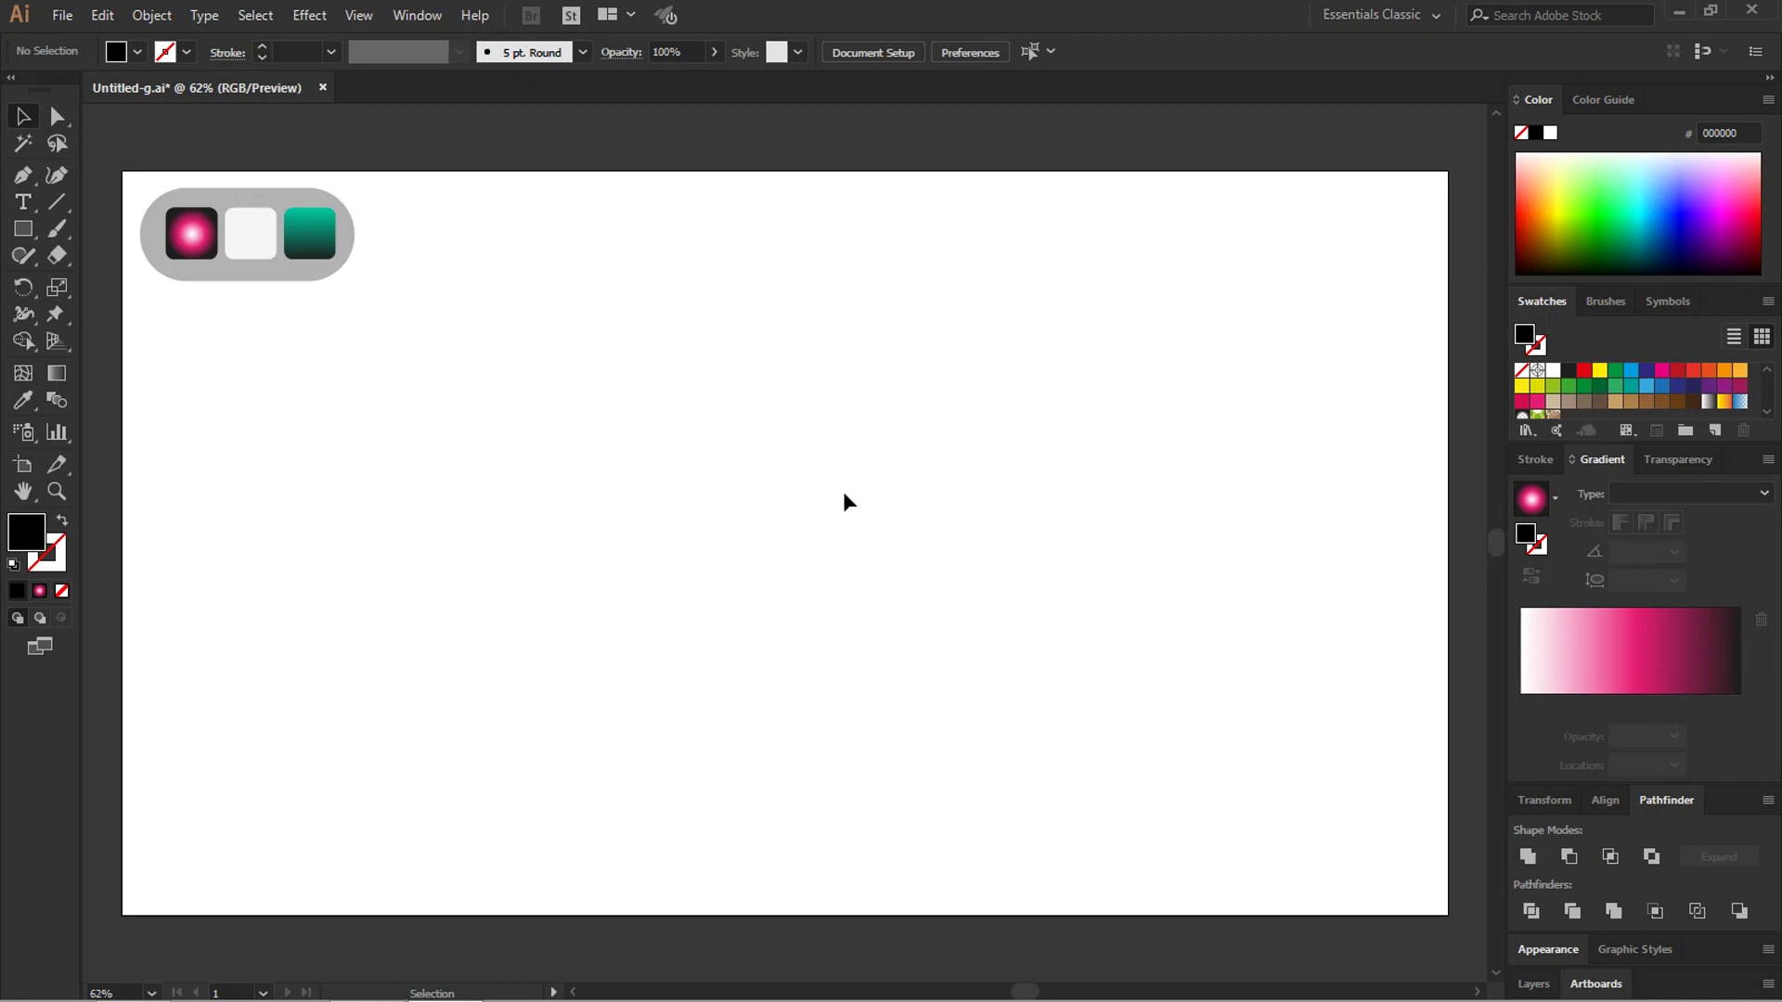
# Step: Create a text object near the artboard centre containing just the letter Z
pyautogui.click(24, 202)
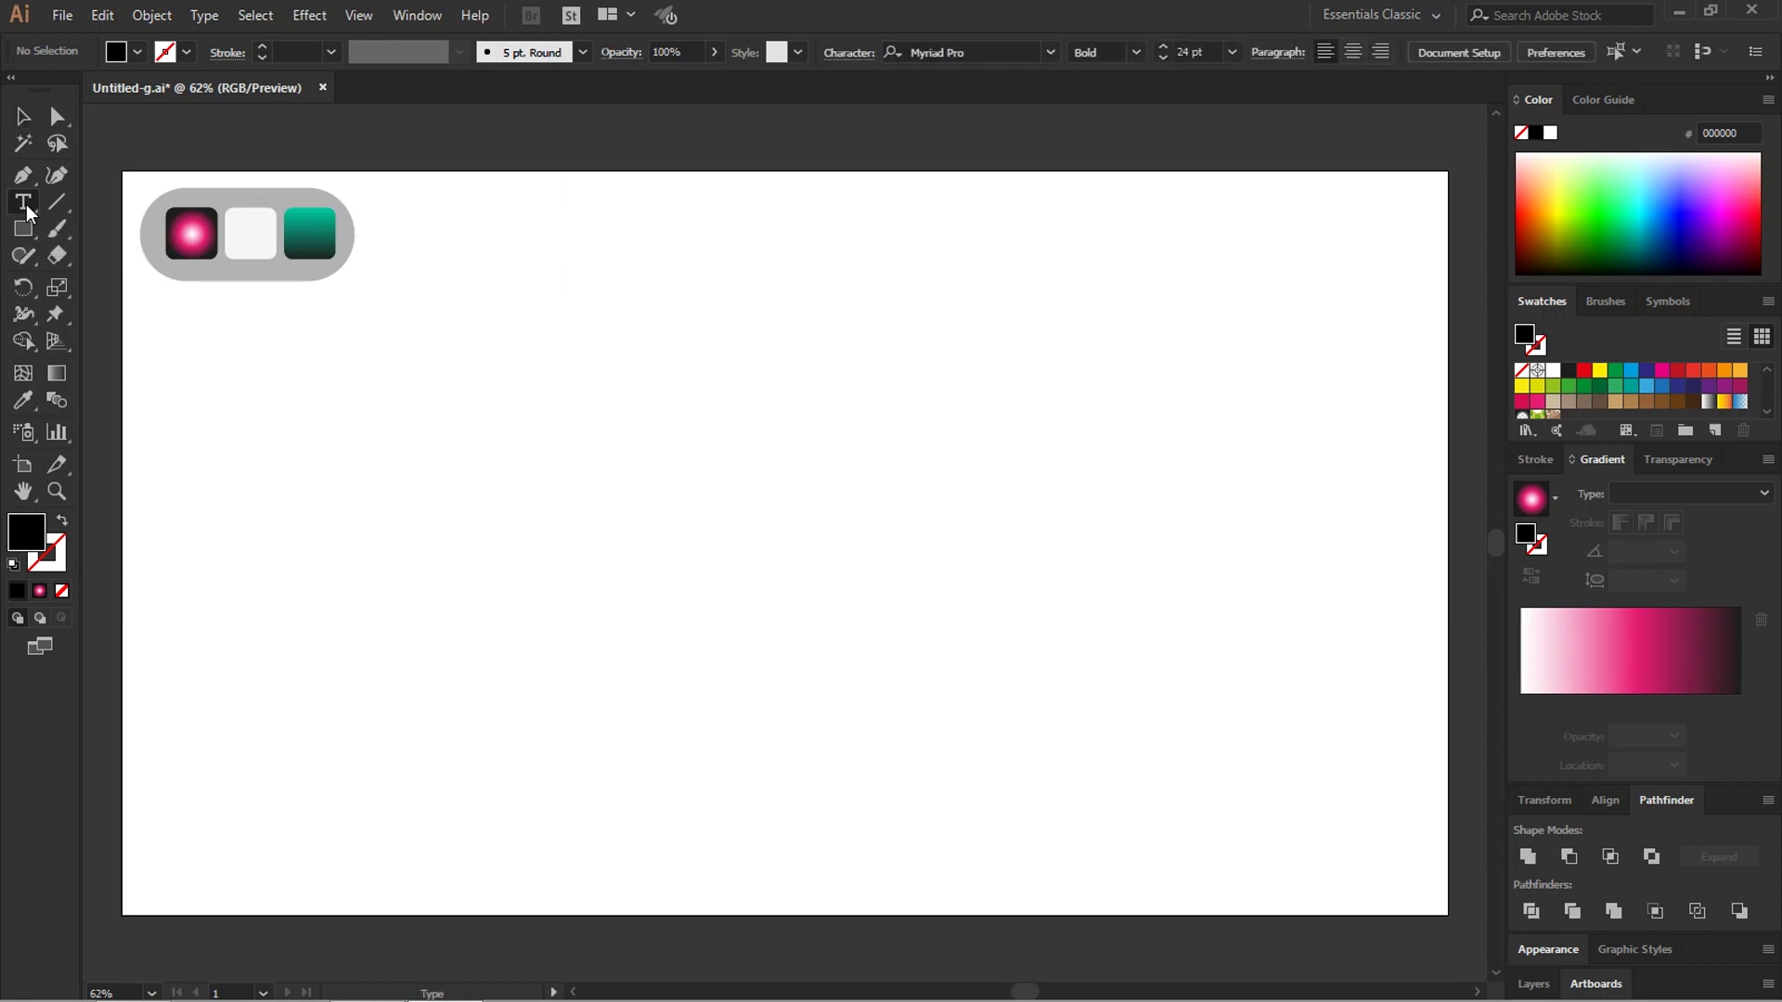
pyautogui.click(726, 471)
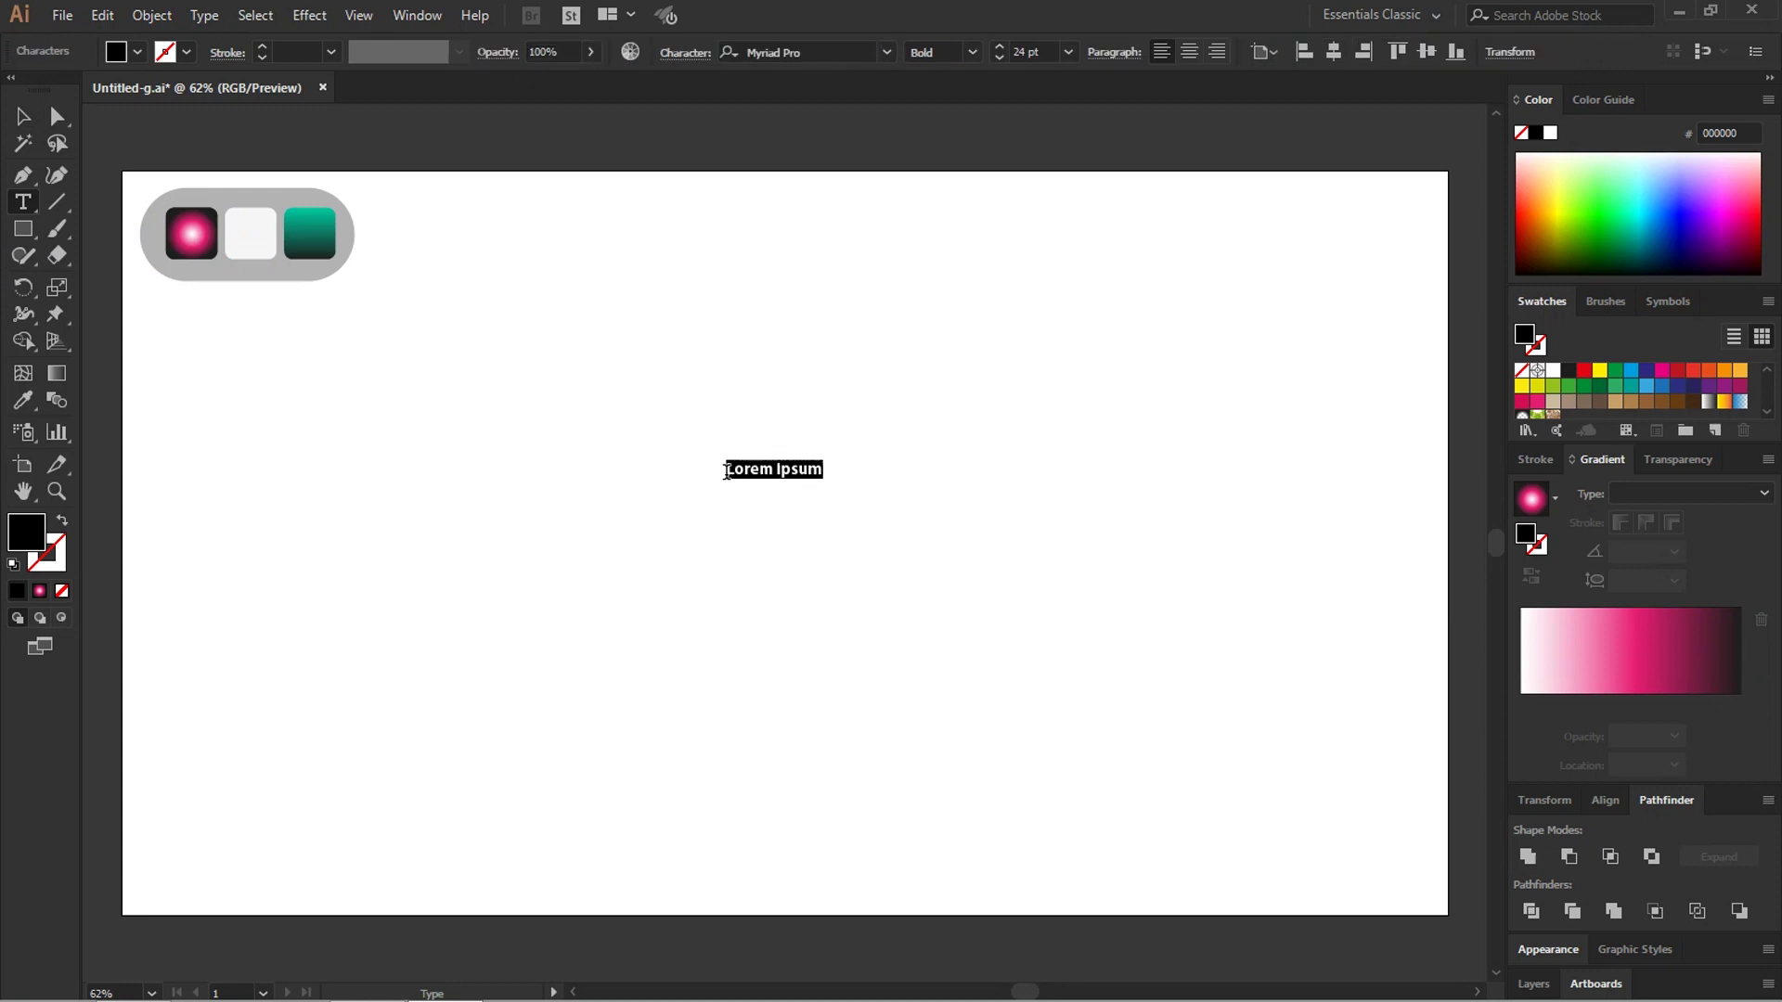
pyautogui.press('BackSpace')
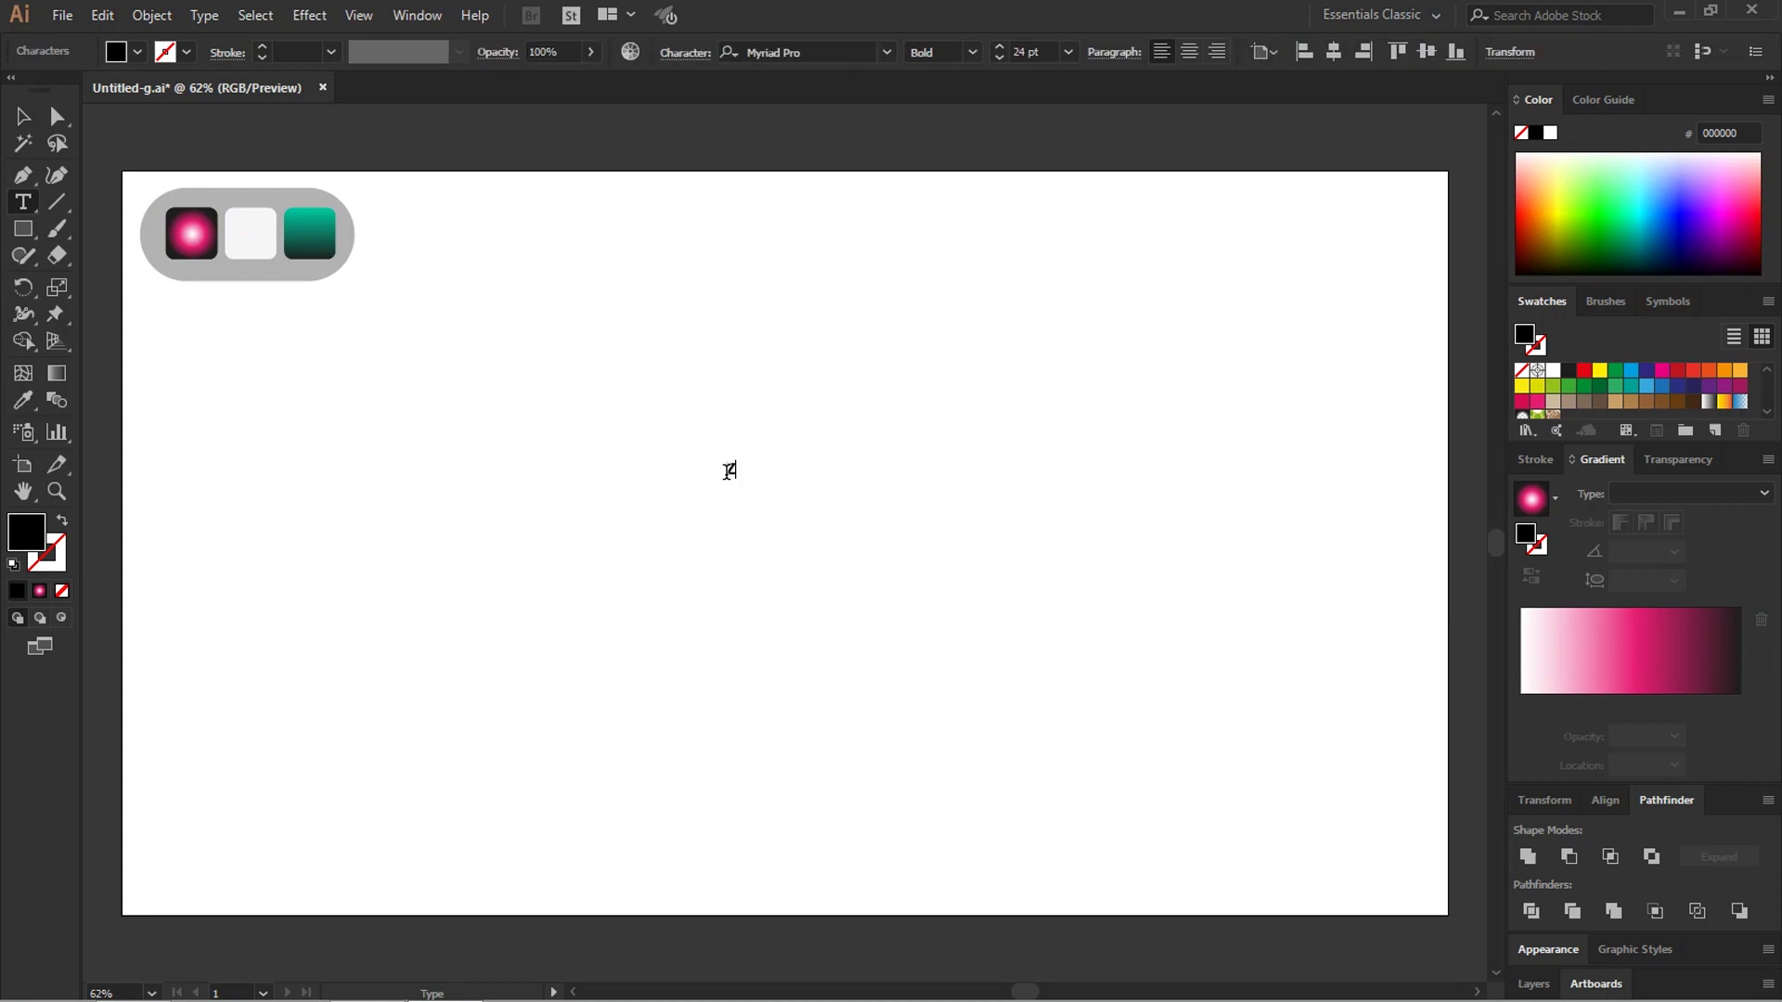
pyautogui.write('Z')
pyautogui.click(23, 116)
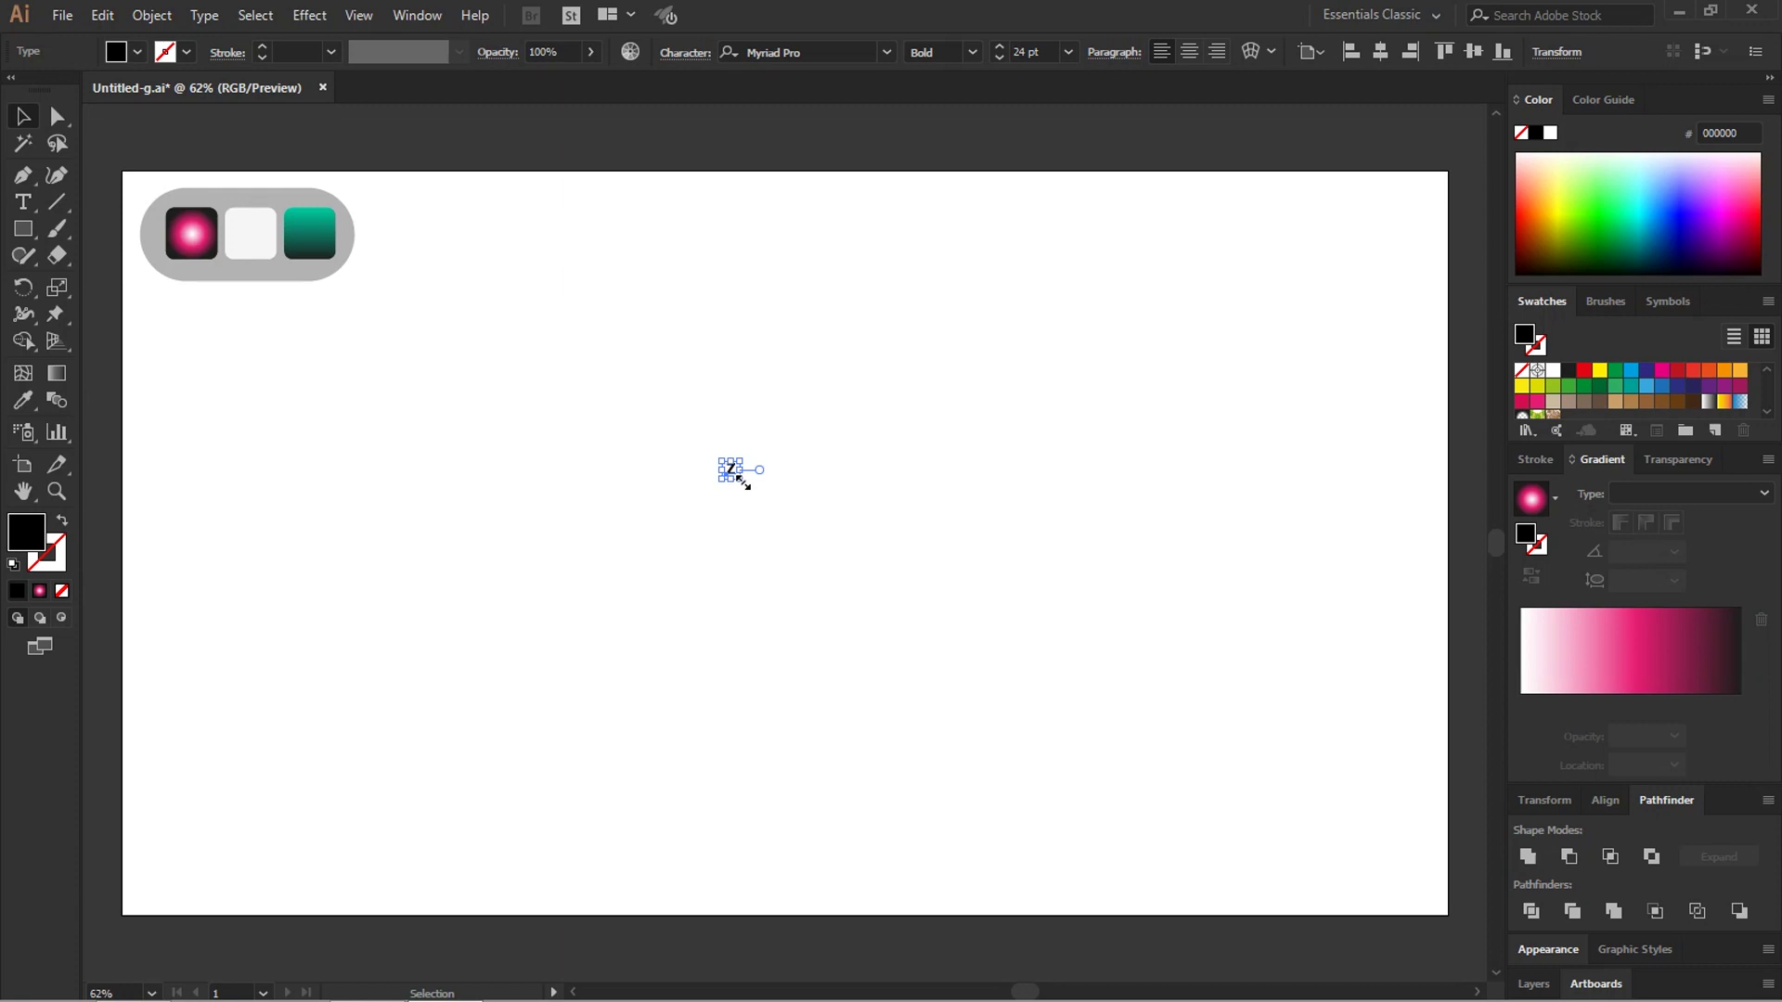
# Step: Scale the Z up to about 665 pt and centre it on the artboard
pyautogui.moveTo(740, 478); pyautogui.dragTo(975, 875)
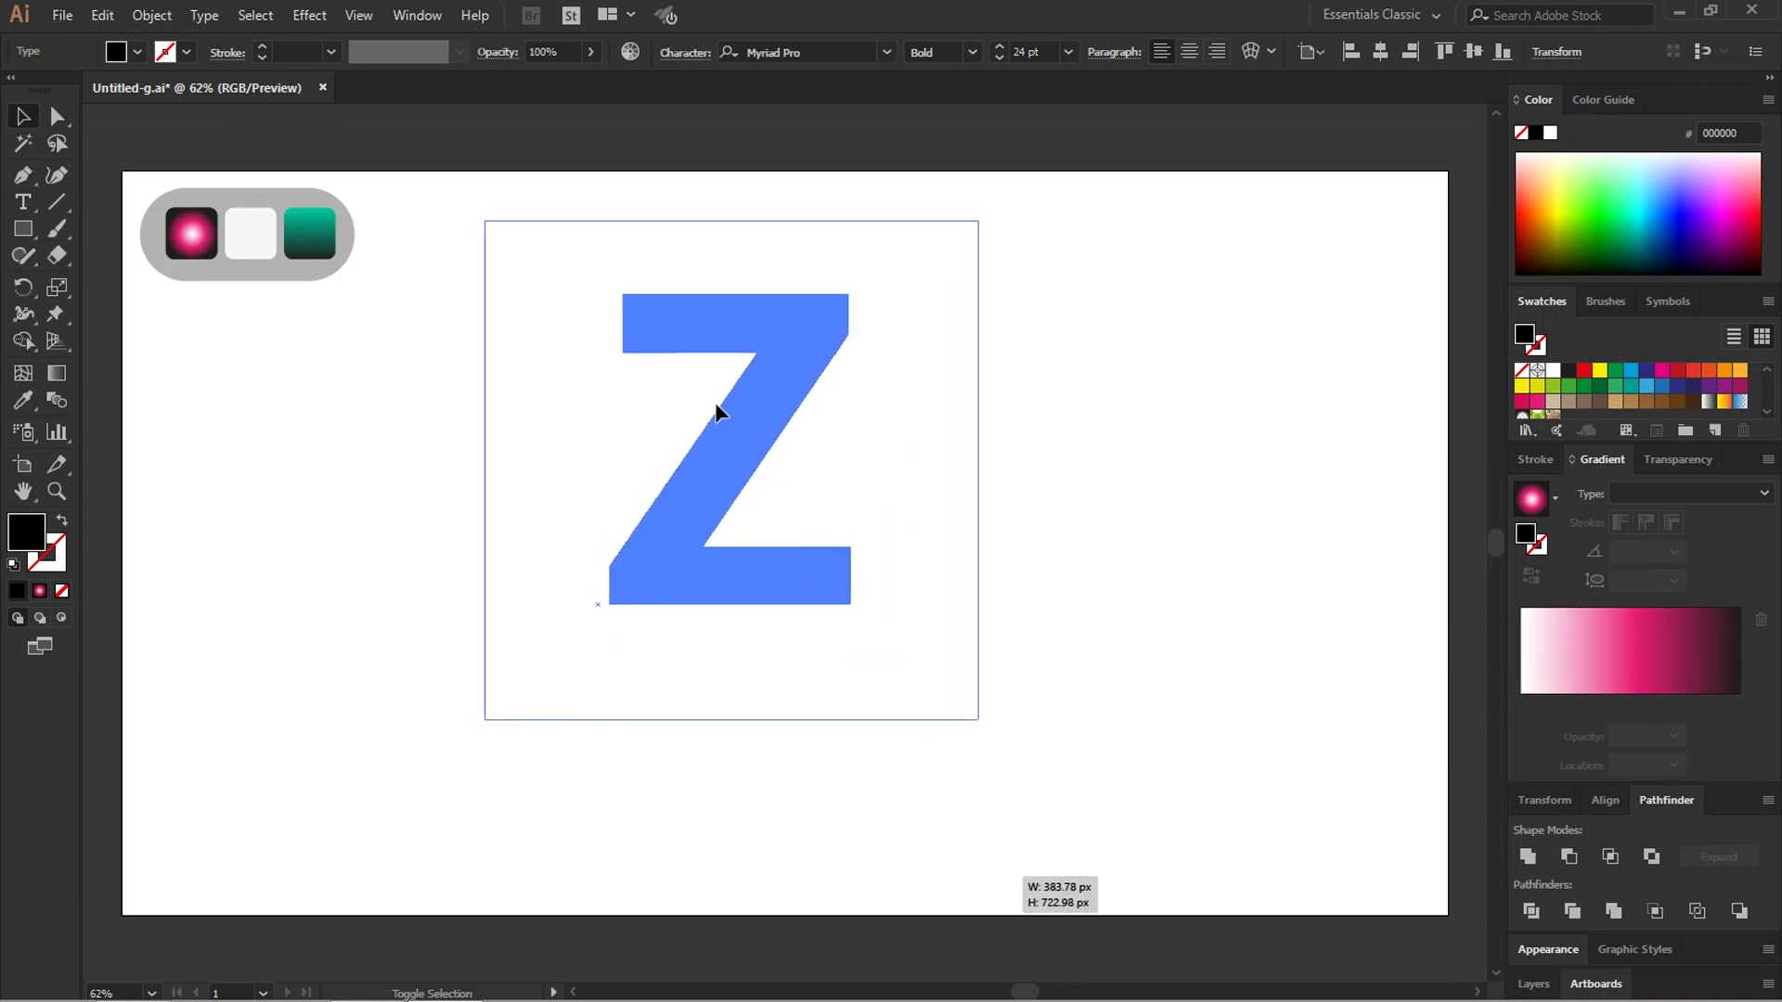
pyautogui.moveTo(754, 544); pyautogui.dragTo(787, 632)
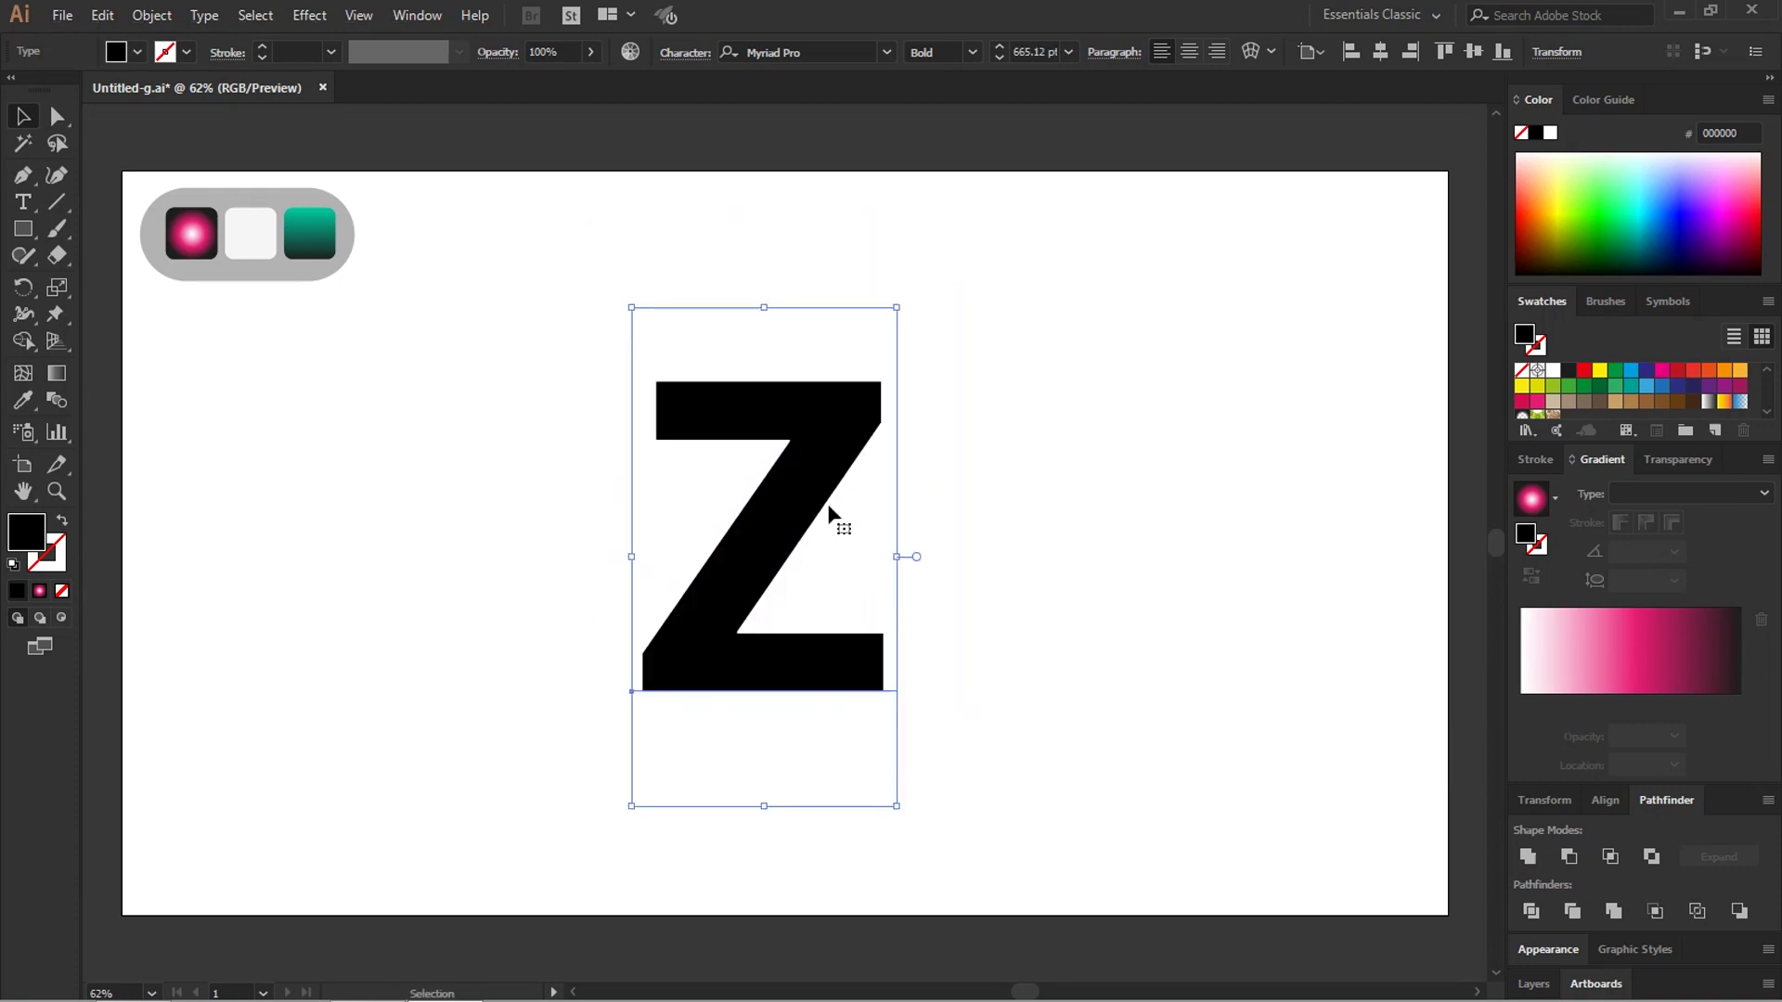
pyautogui.moveTo(805, 492); pyautogui.dragTo(829, 460)
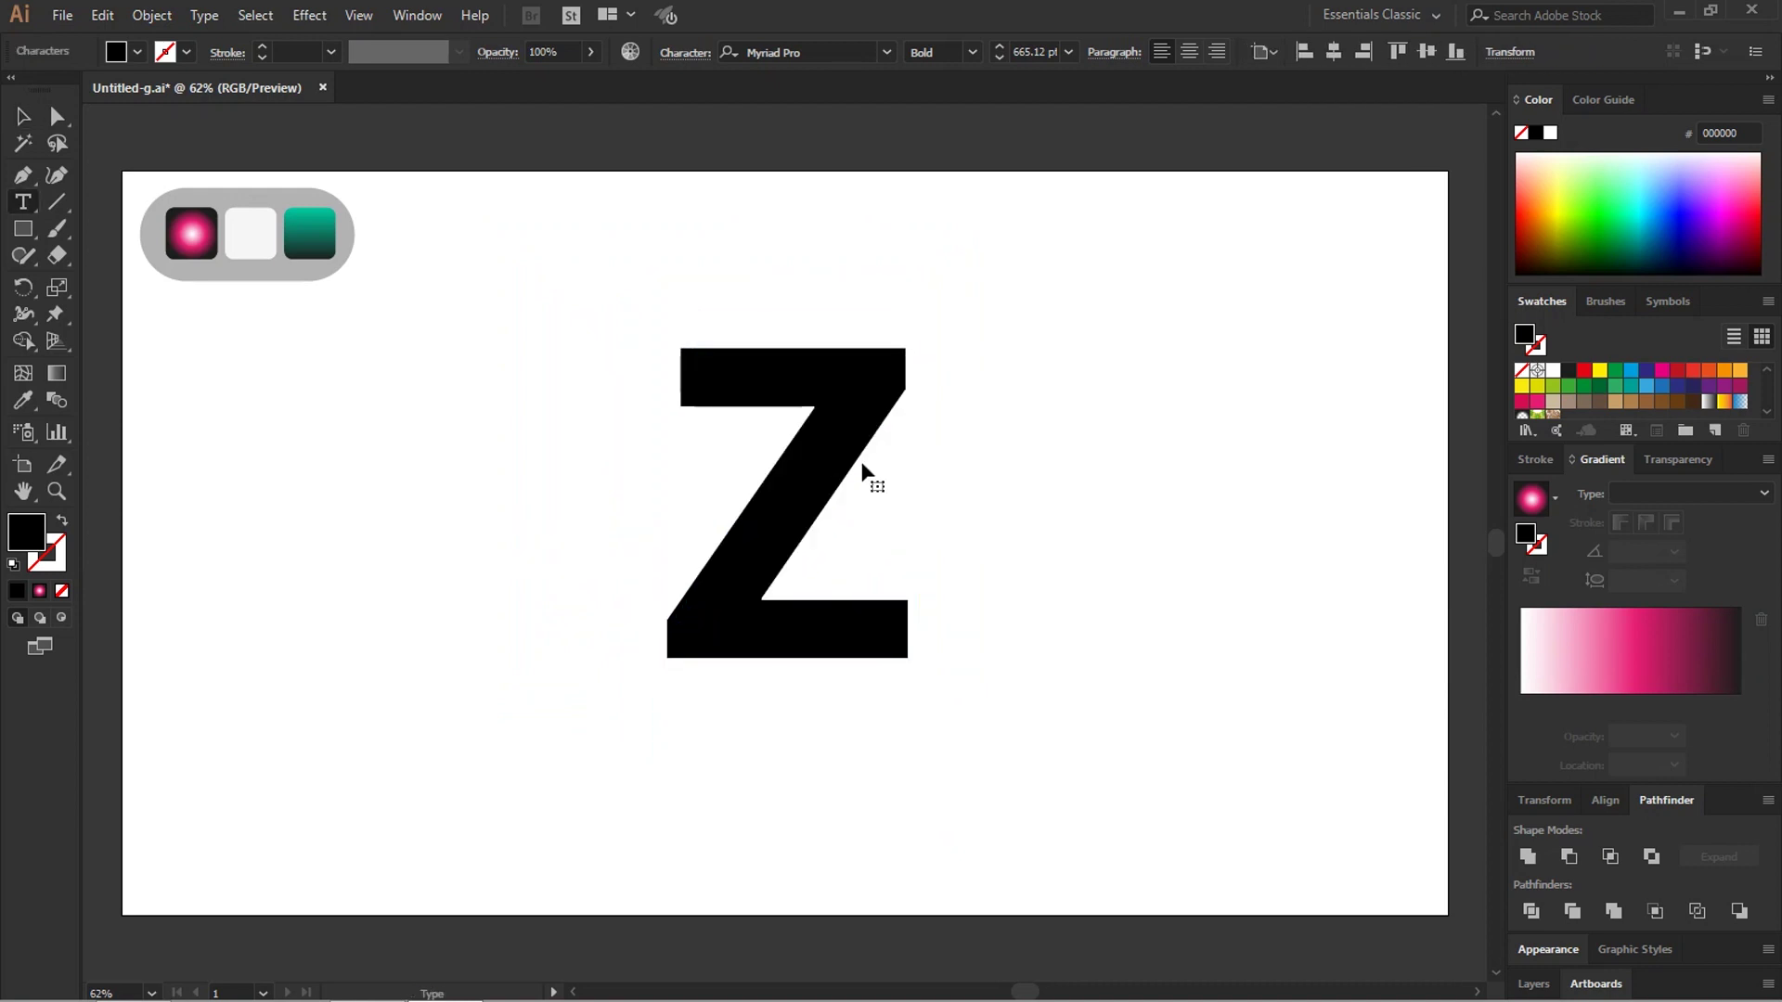
# Step: Confirm Myriad Pro Bold as the Z's font, then reselect the letter
pyautogui.doubleClick(785, 460)
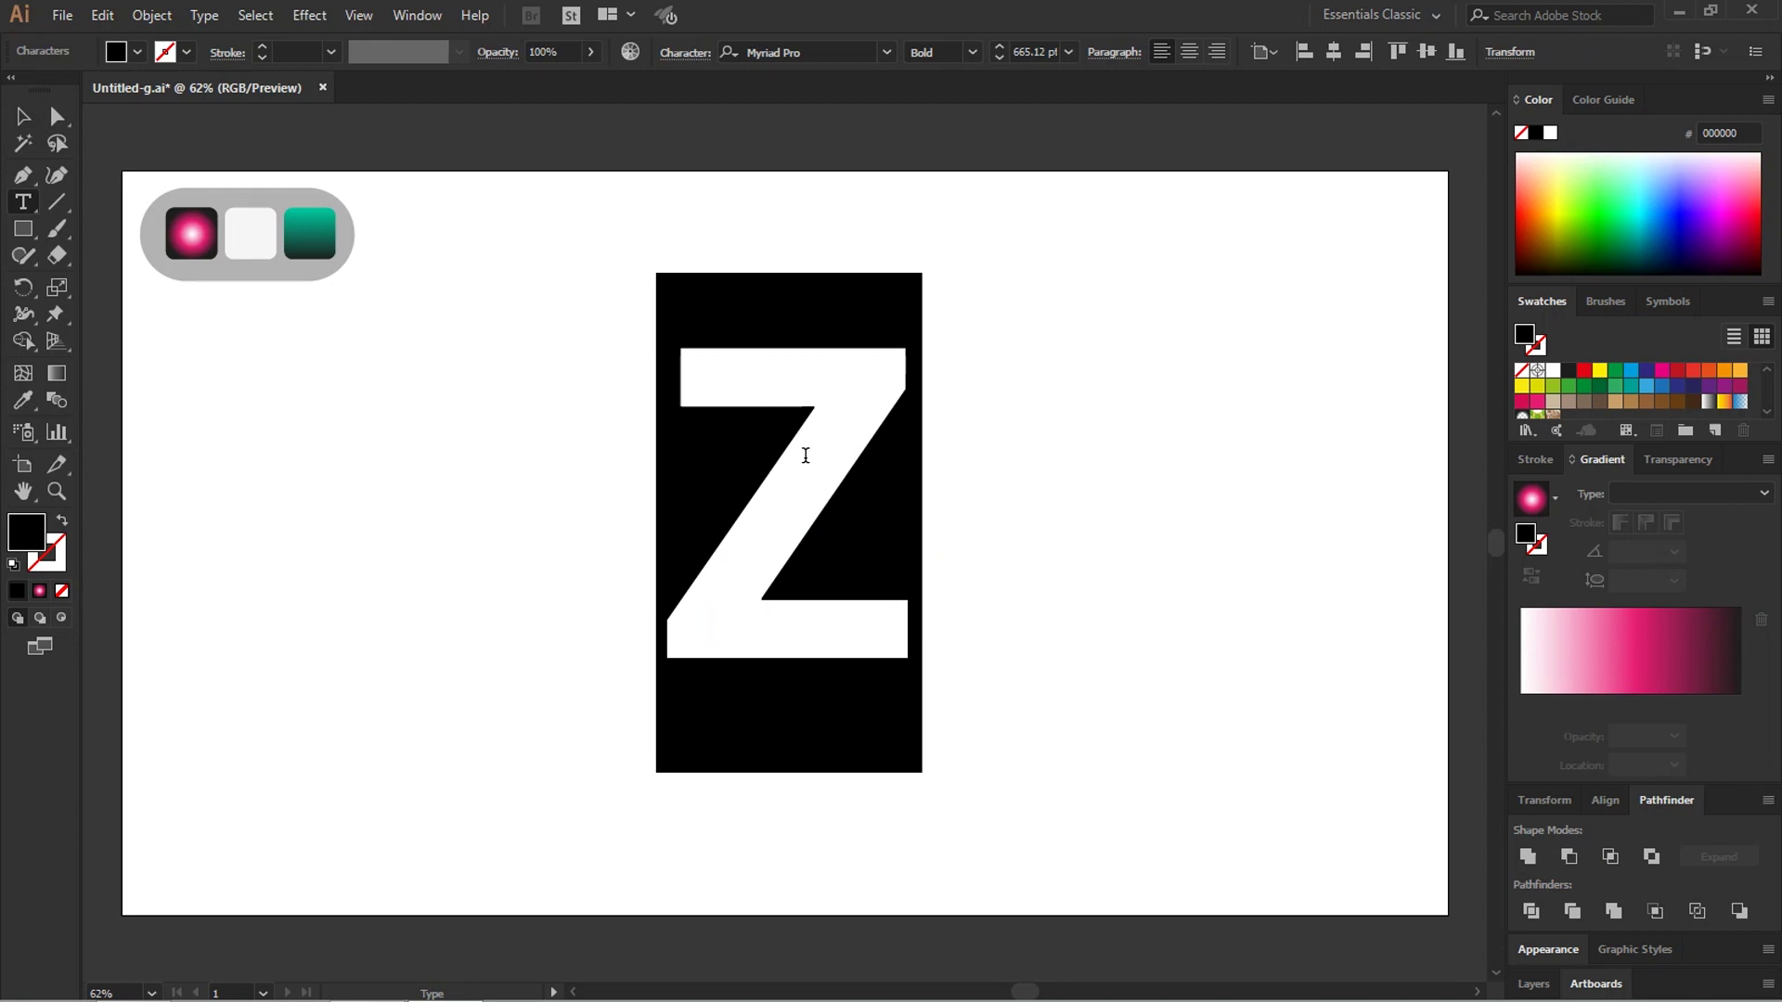
pyautogui.click(892, 53)
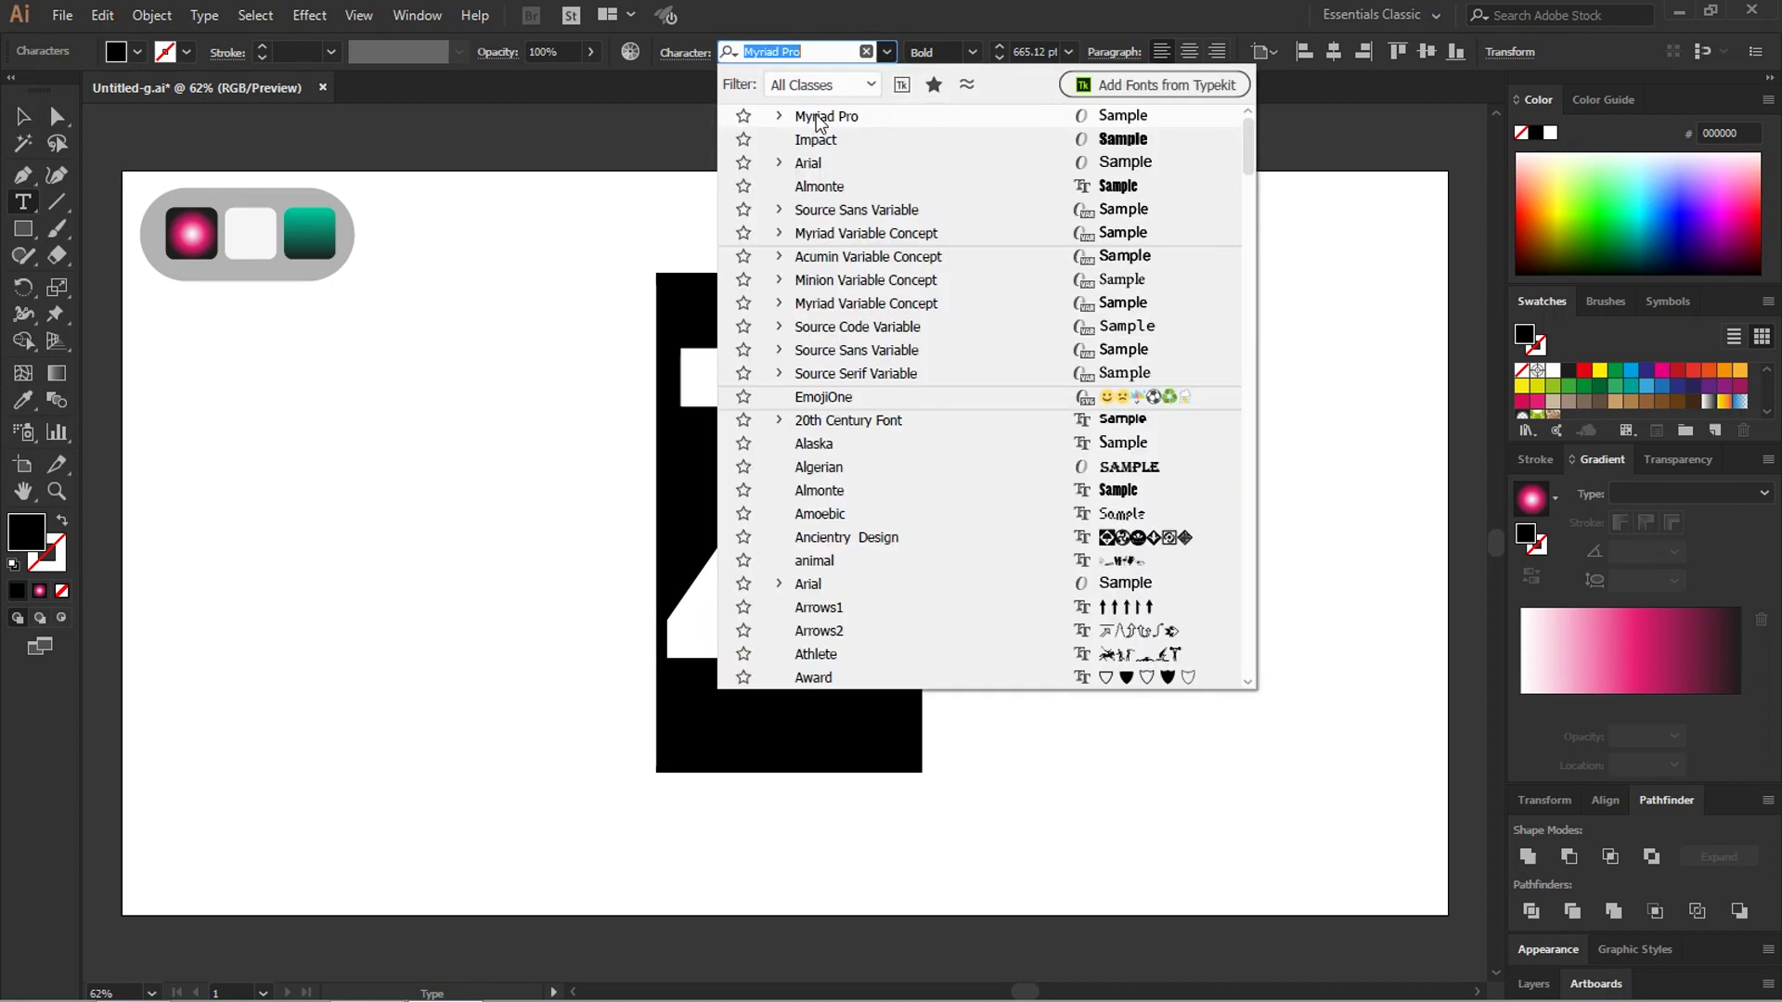
pyautogui.click(986, 63)
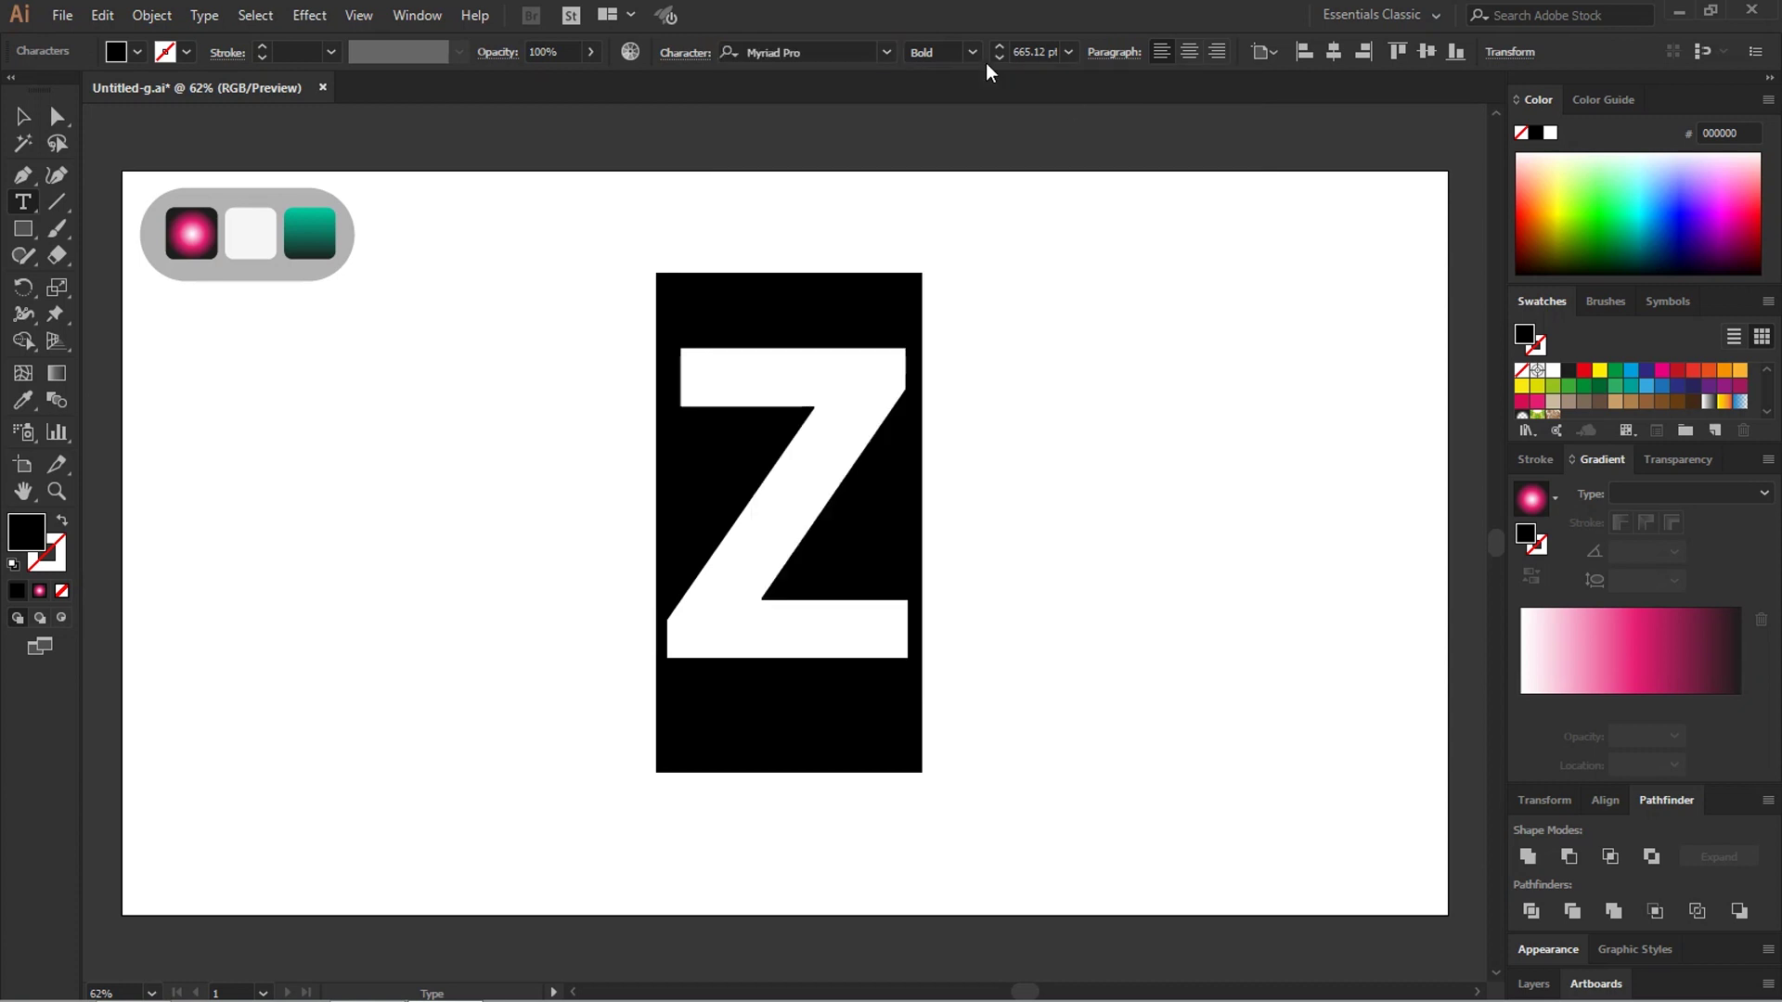
pyautogui.click(979, 59)
pyautogui.click(928, 274)
pyautogui.click(29, 113)
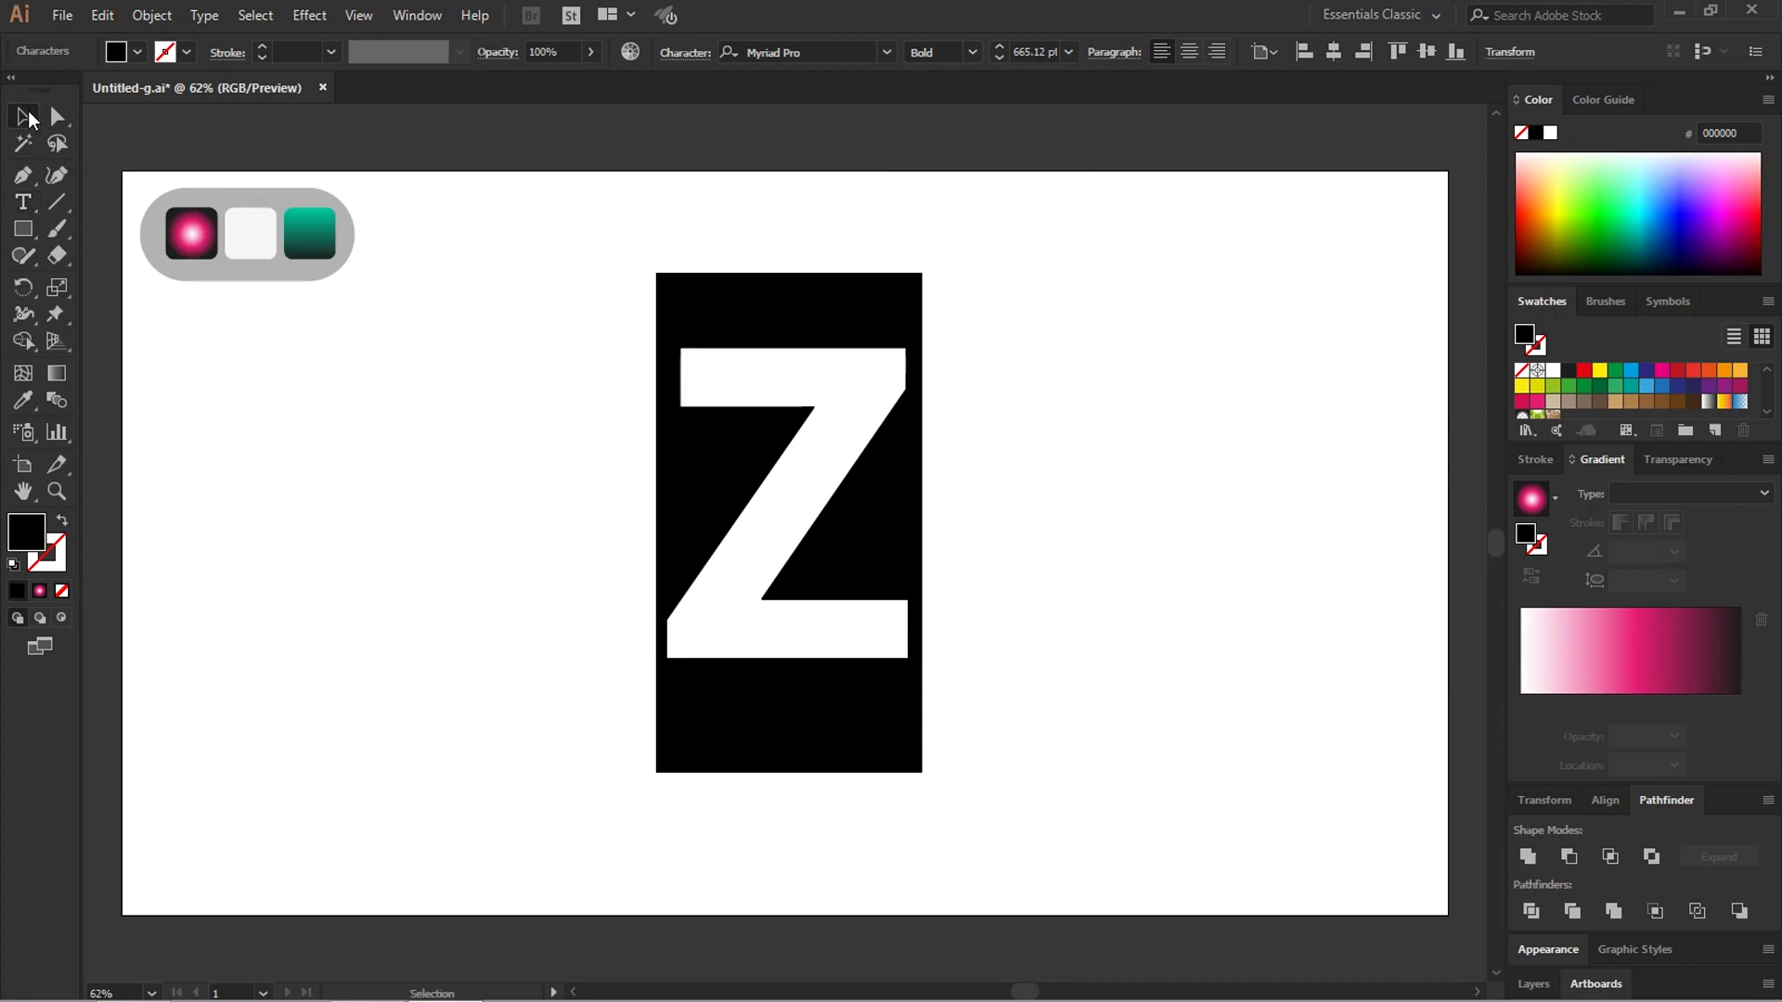
pyautogui.click(489, 374)
pyautogui.click(750, 399)
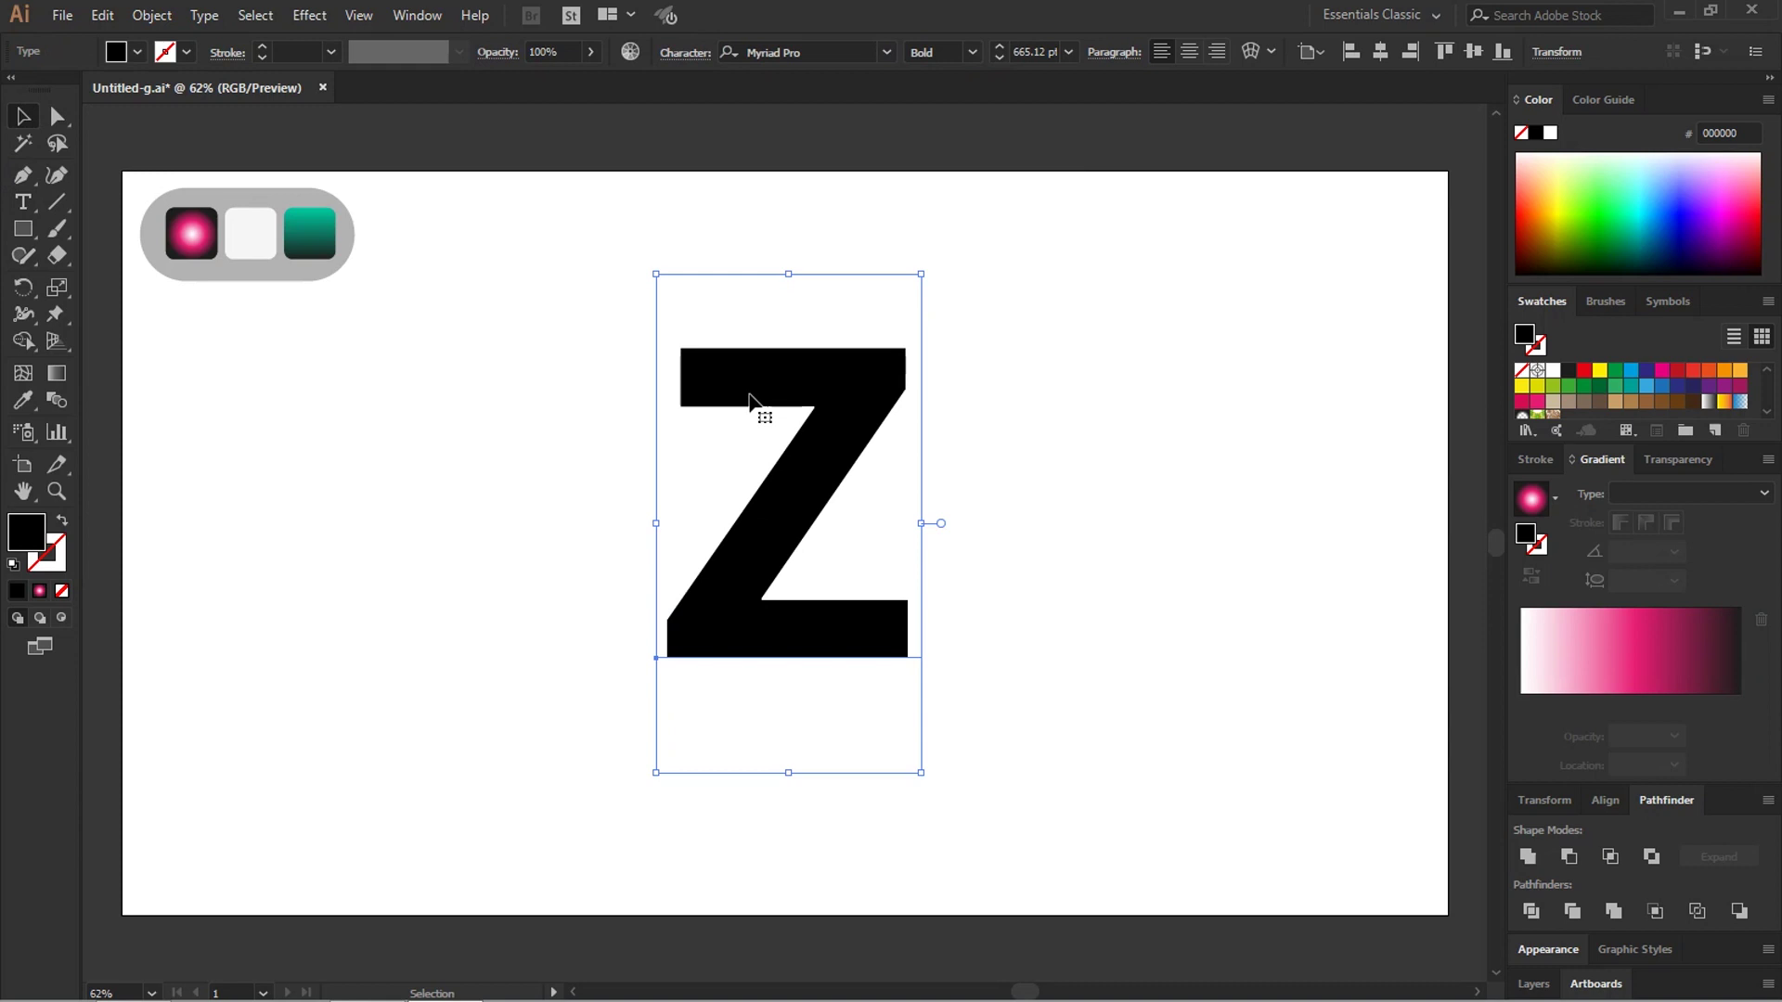
pyautogui.click(310, 16)
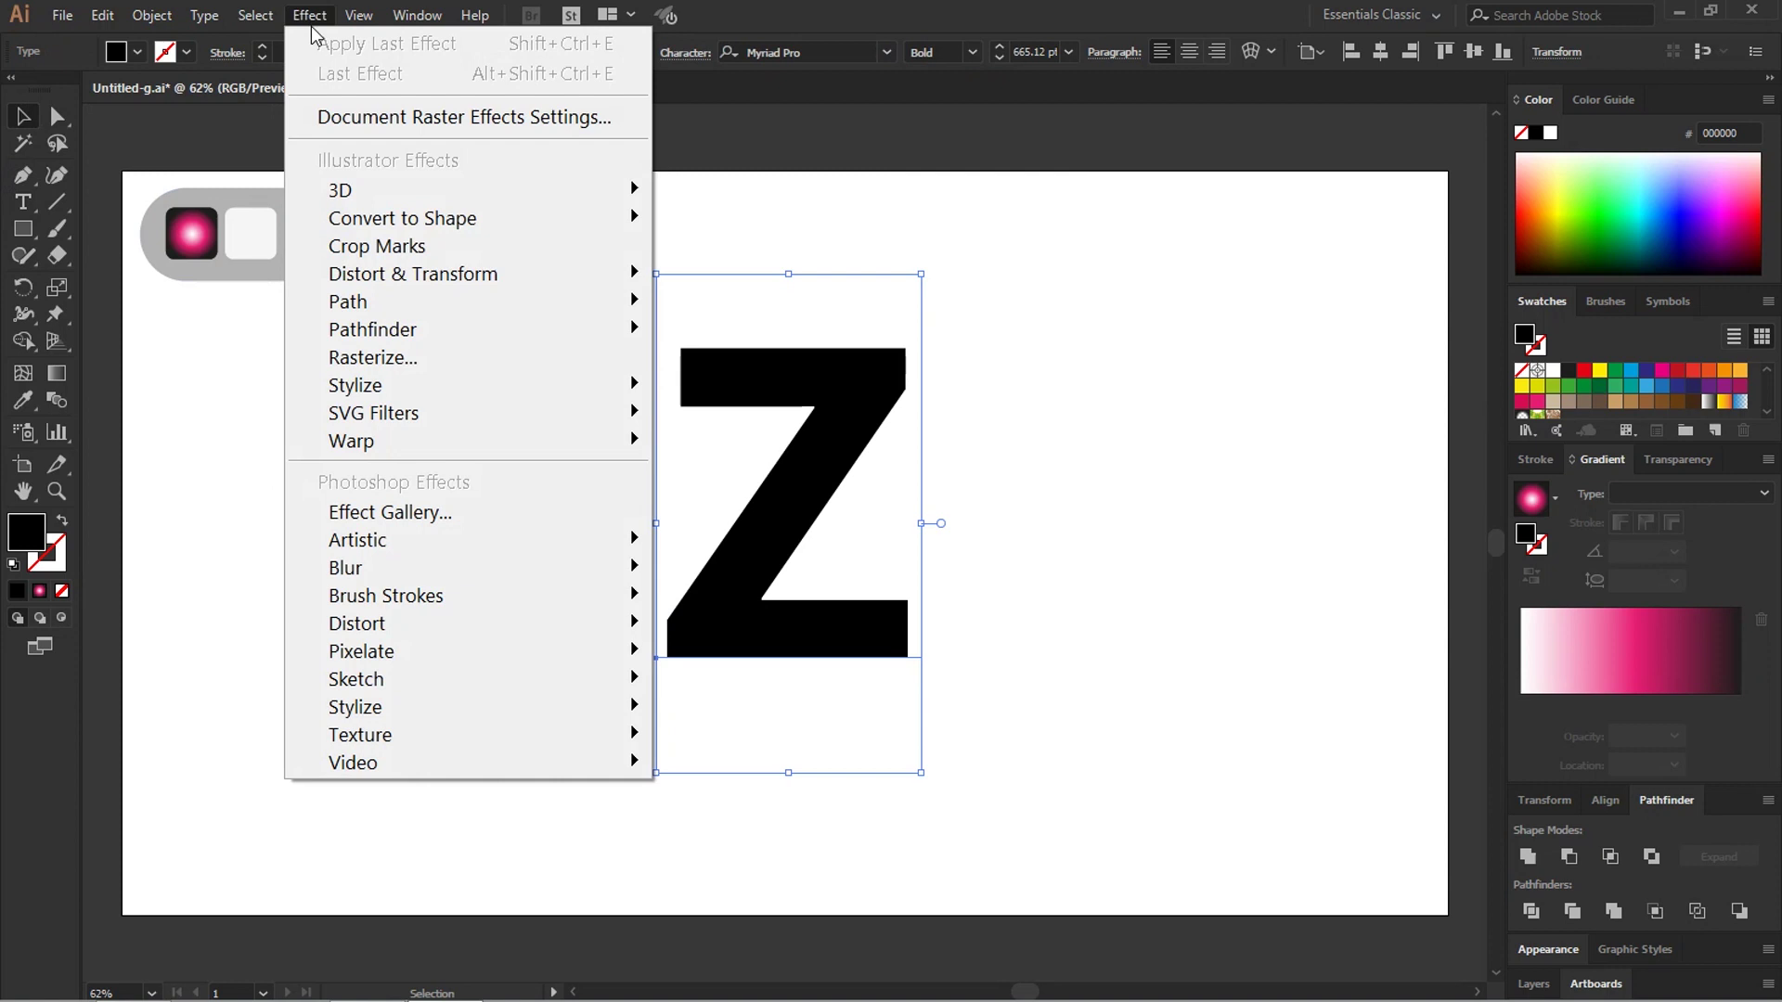
pyautogui.moveTo(340, 189)
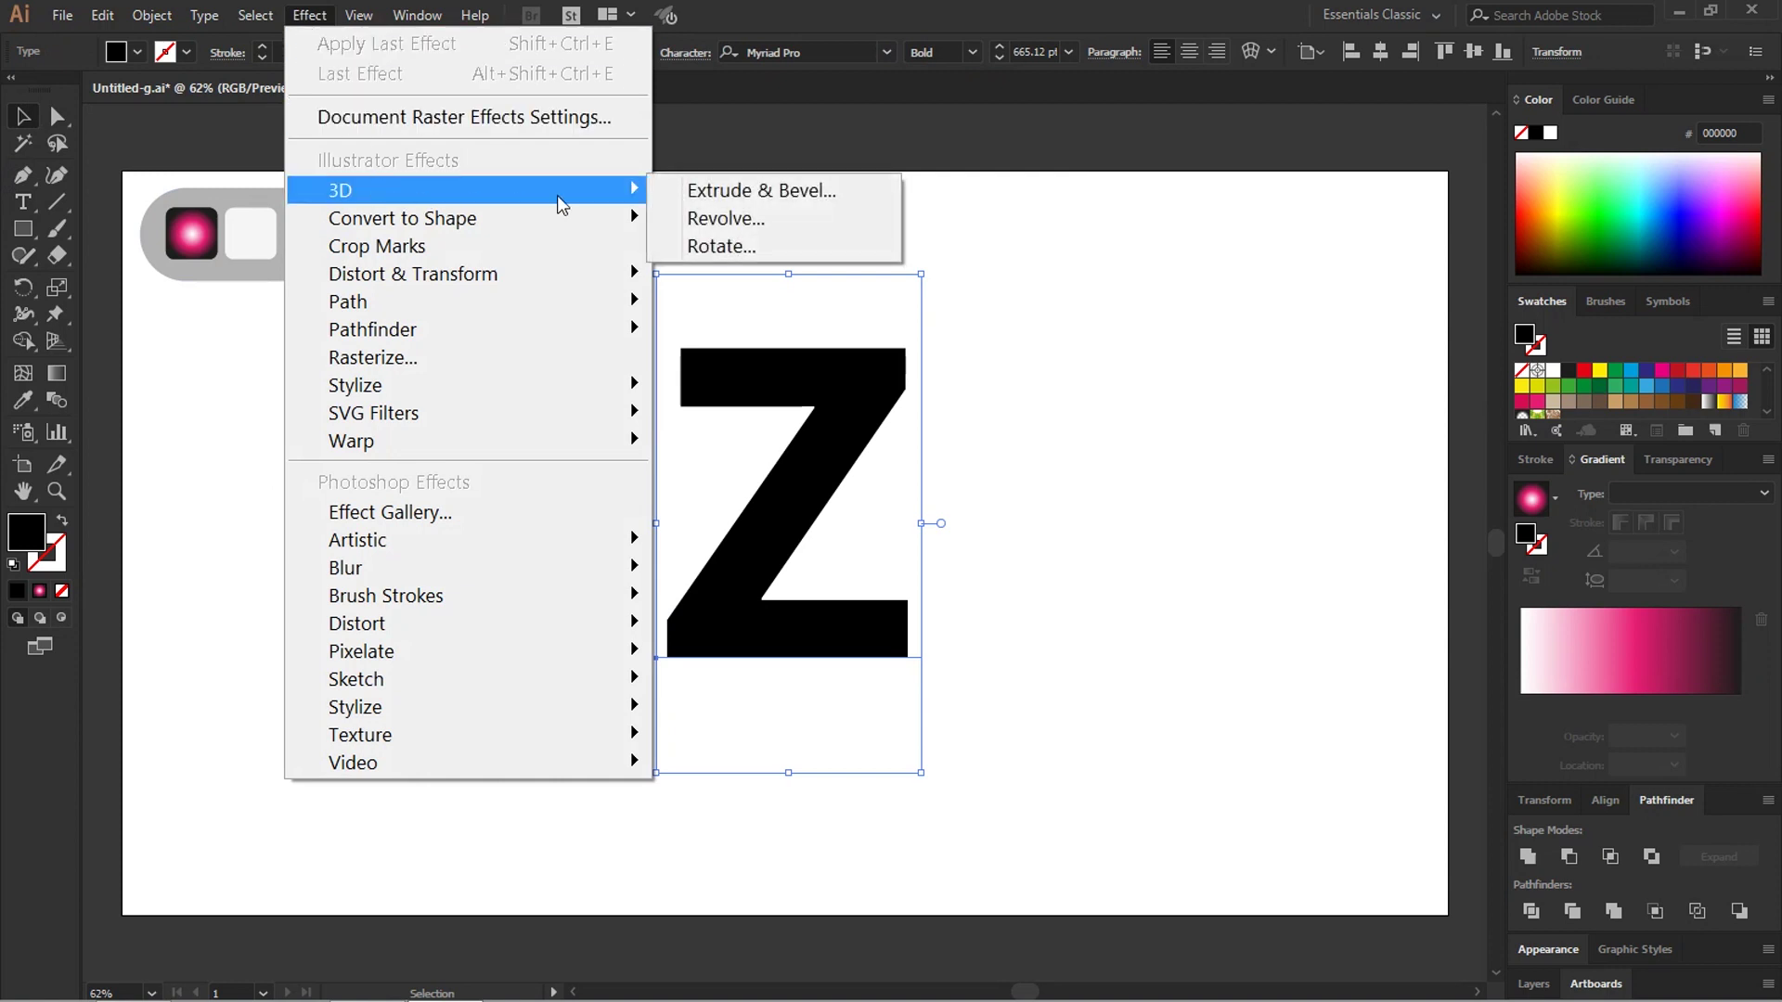
# Step: Apply 3D Rotate with the Isometric Top preset (45°, 35°, -30°) to the Z
pyautogui.click(730, 247)
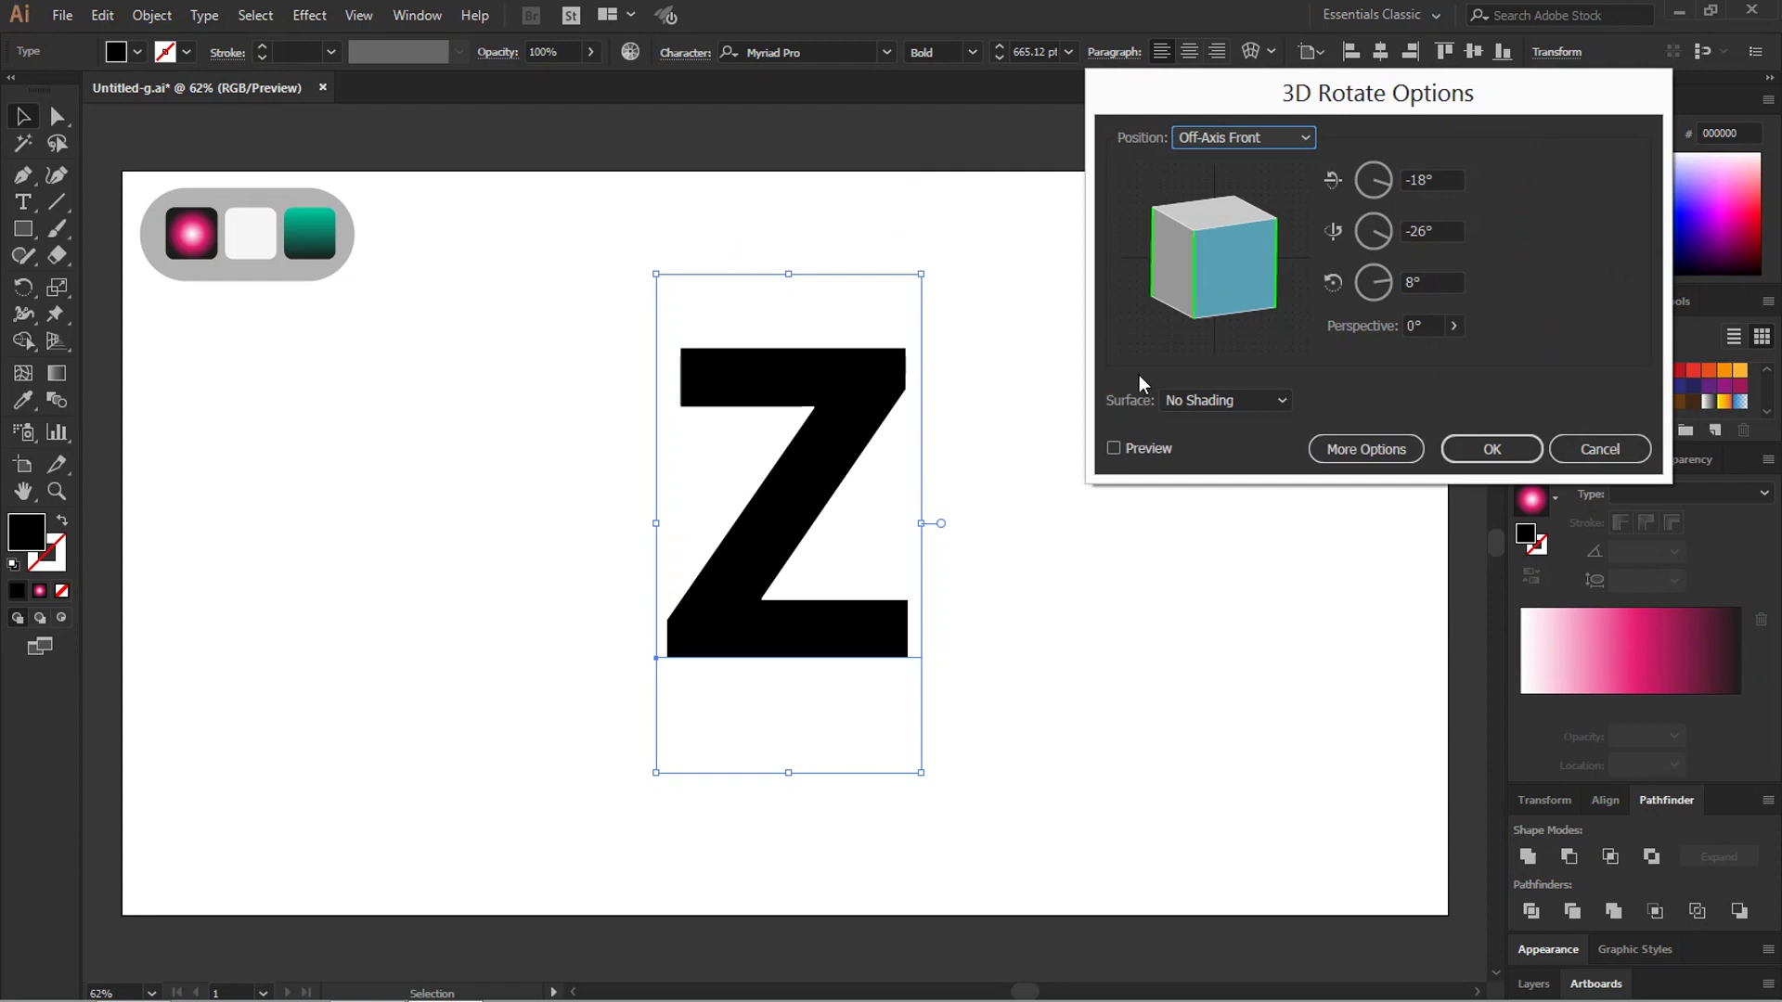
pyautogui.click(1146, 445)
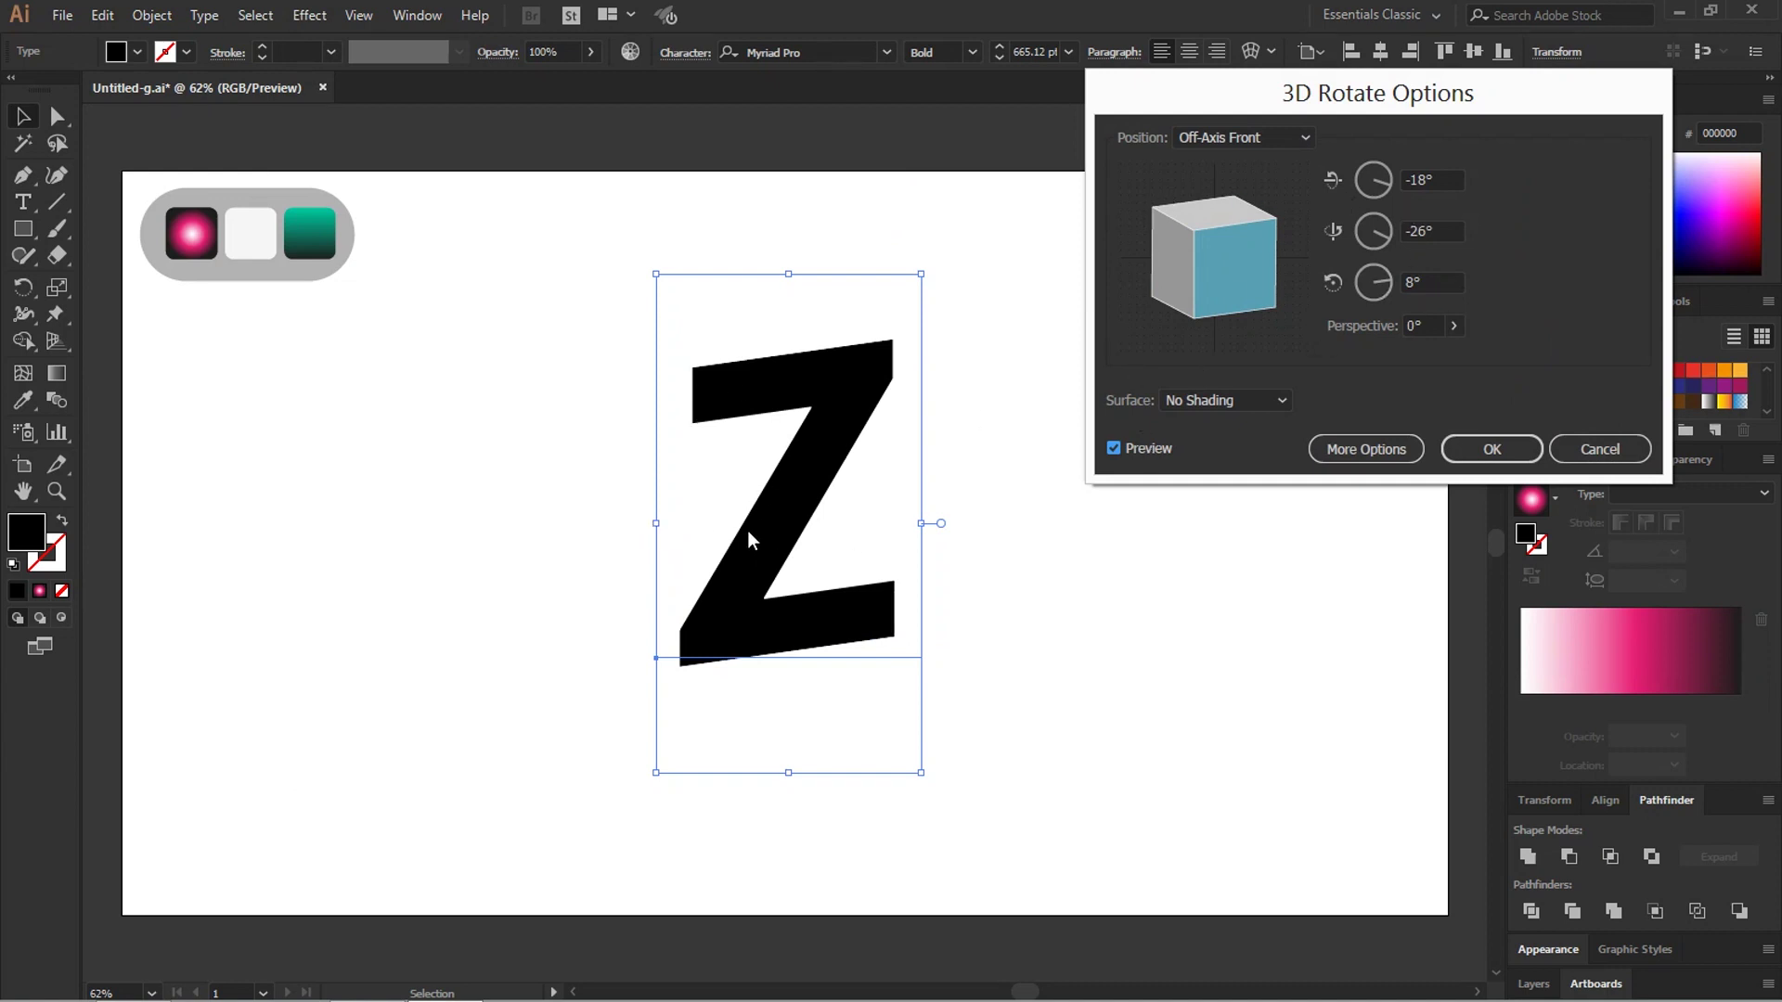
pyautogui.click(1262, 135)
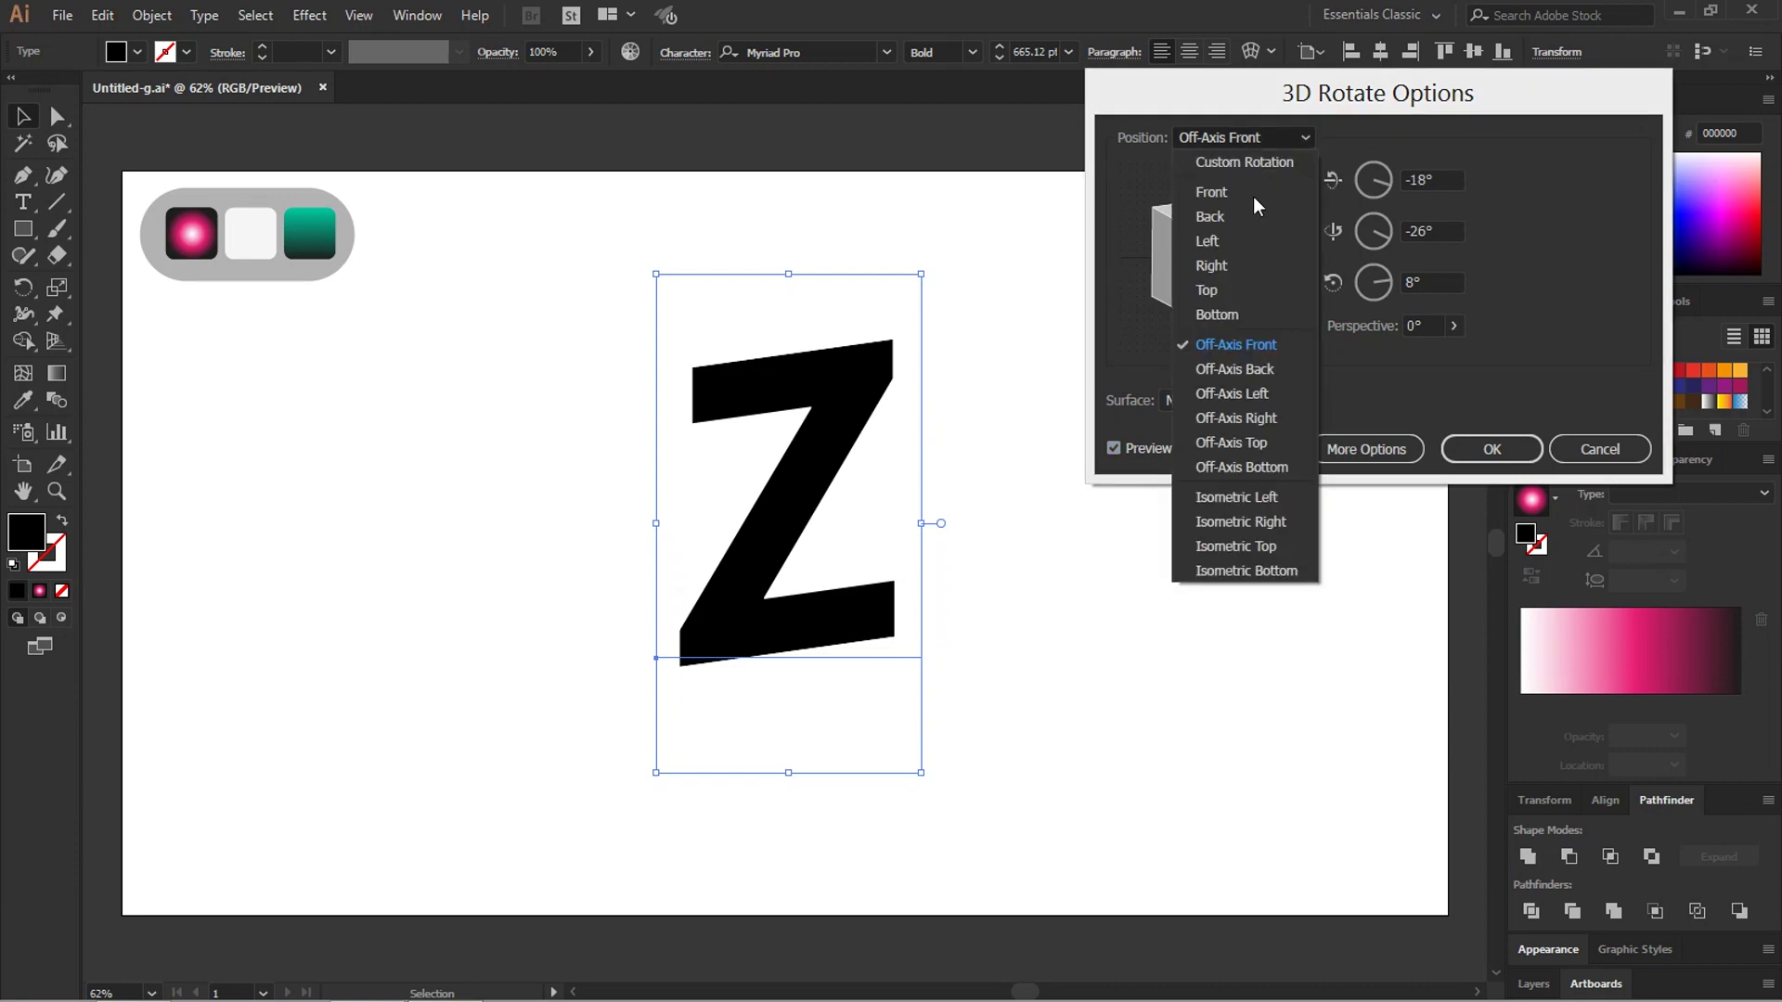
pyautogui.click(1261, 546)
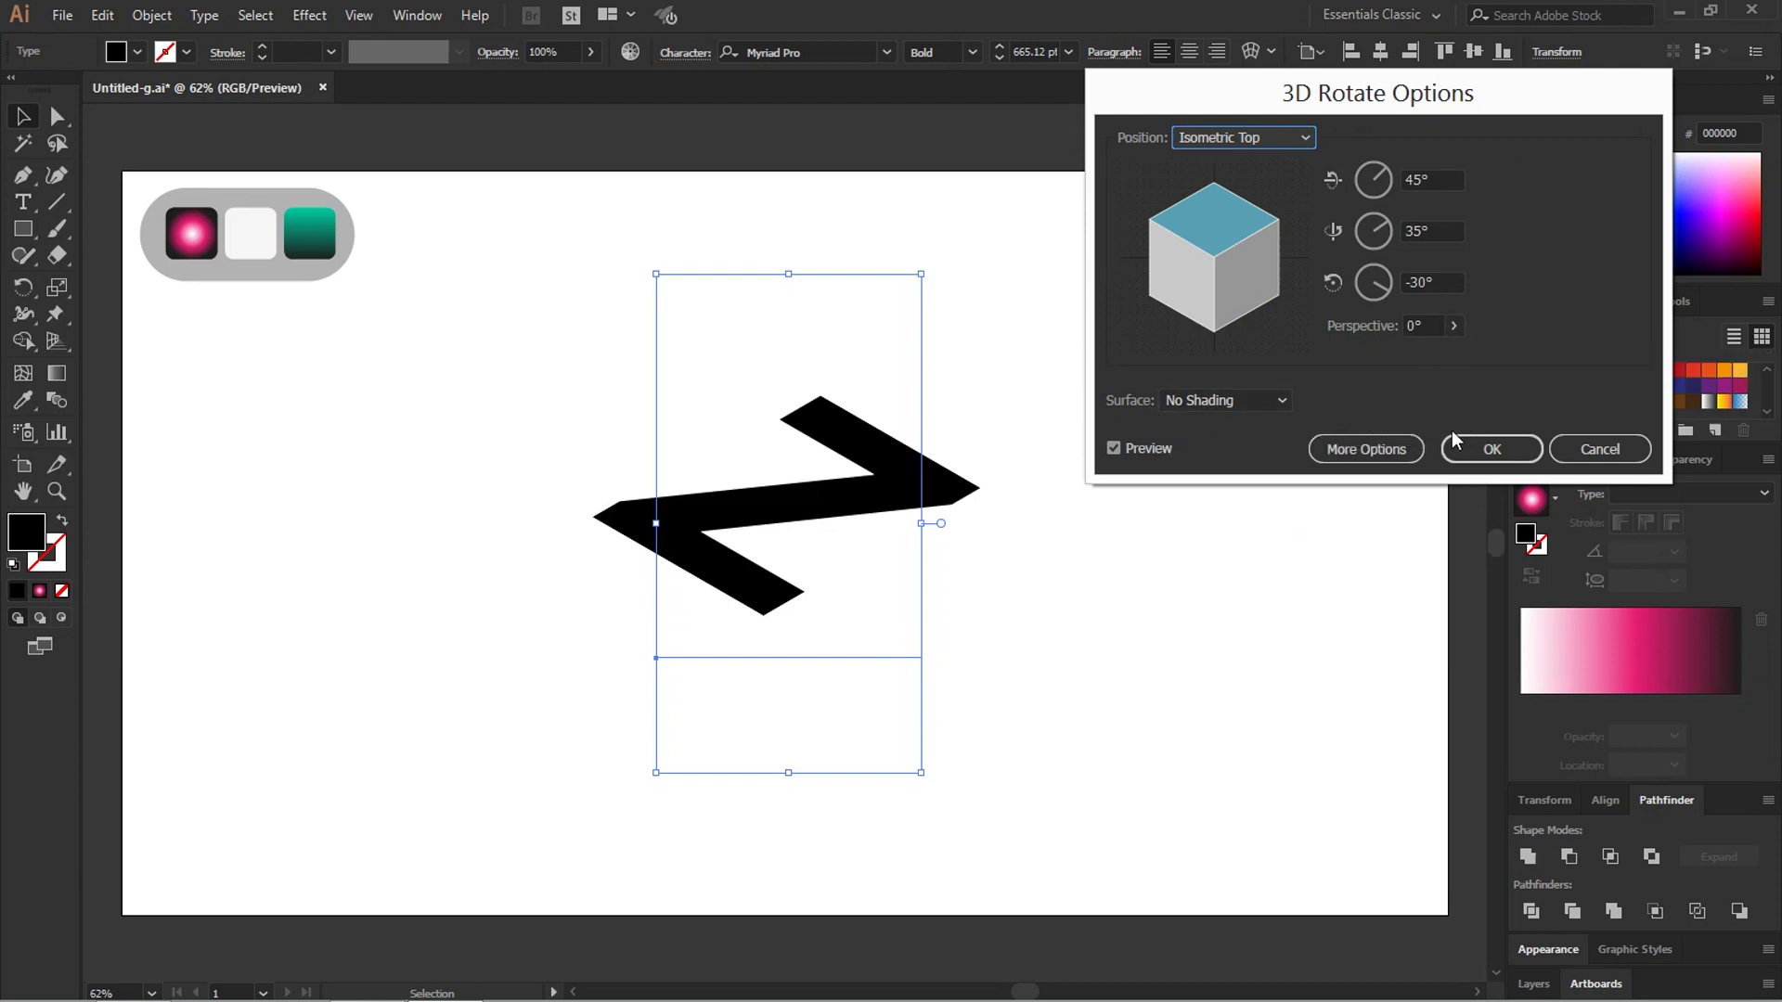
pyautogui.click(1485, 450)
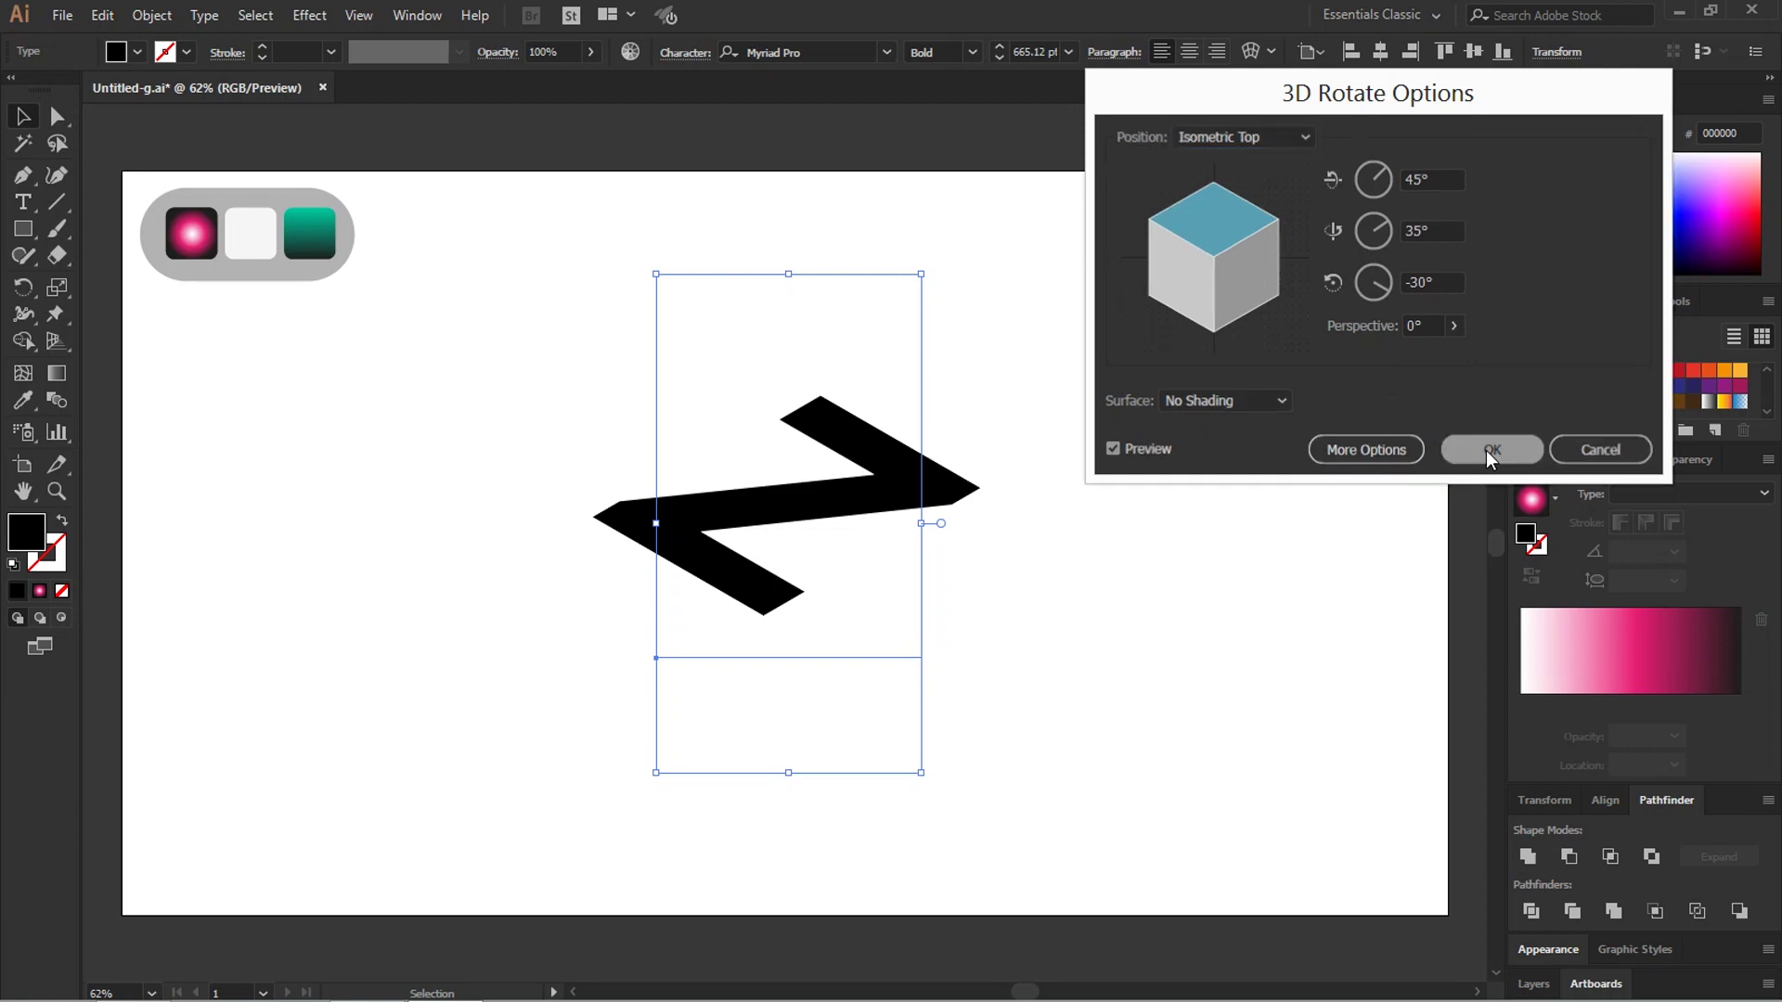
pyautogui.click(1193, 431)
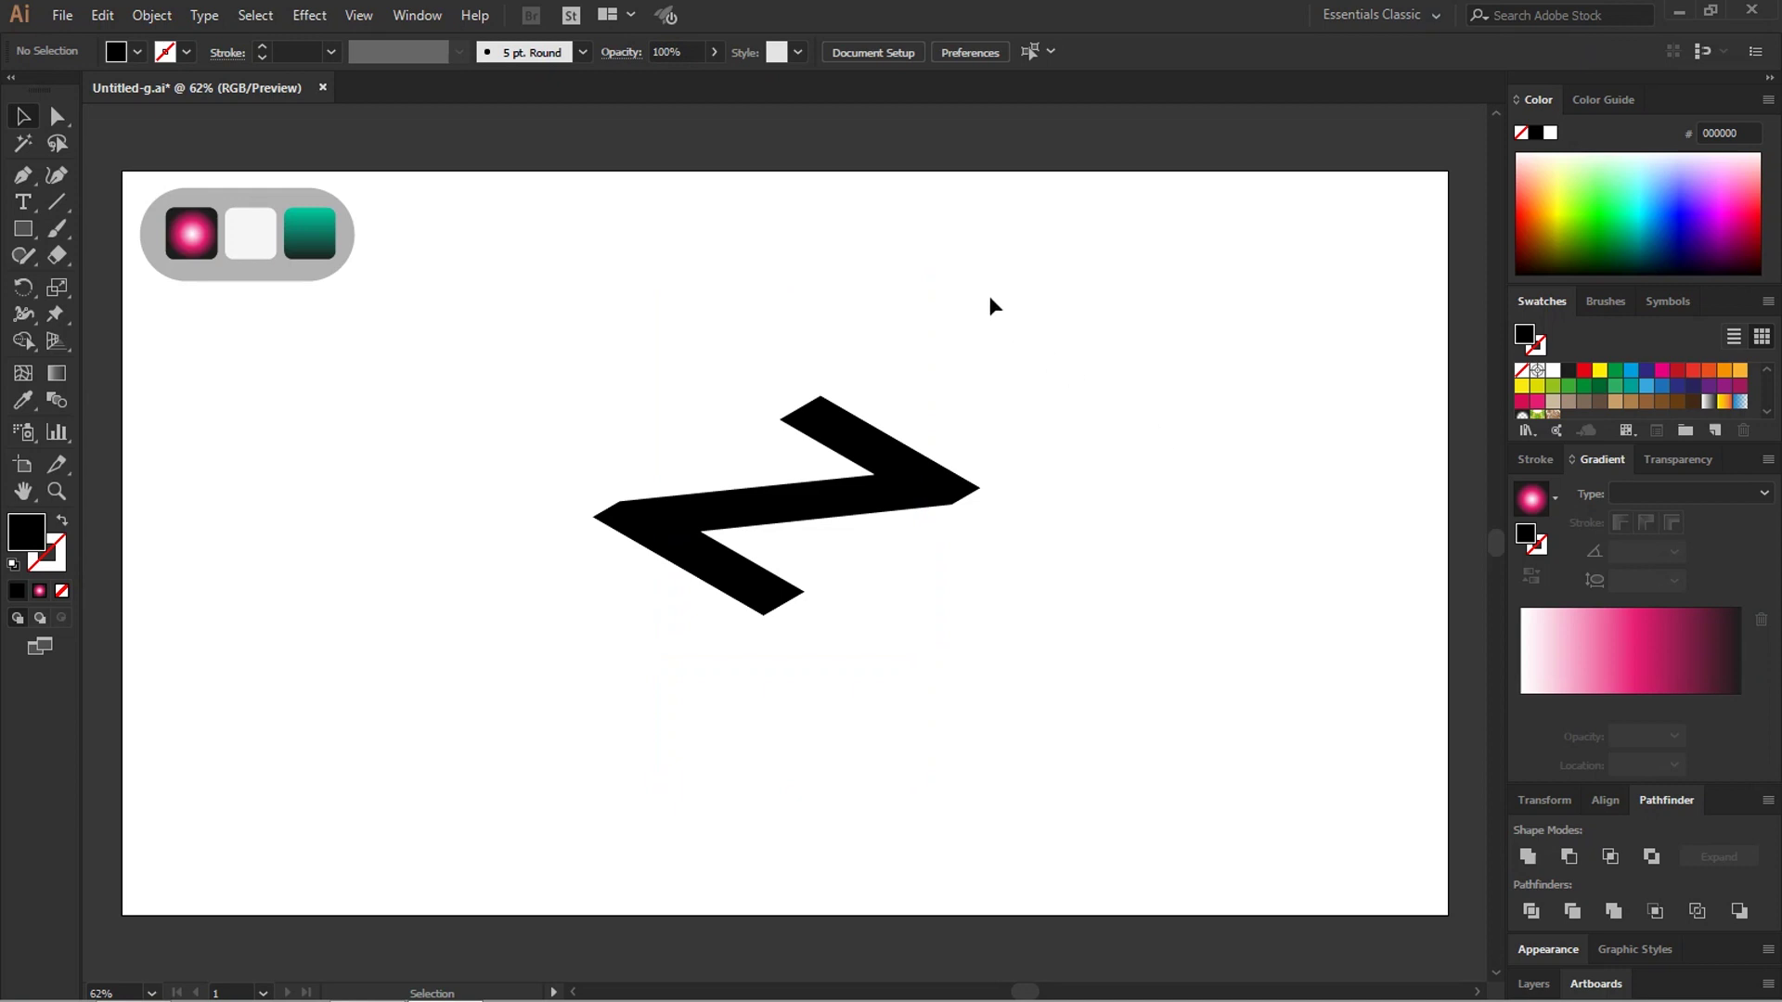
pyautogui.moveTo(1059, 318); pyautogui.dragTo(547, 720)
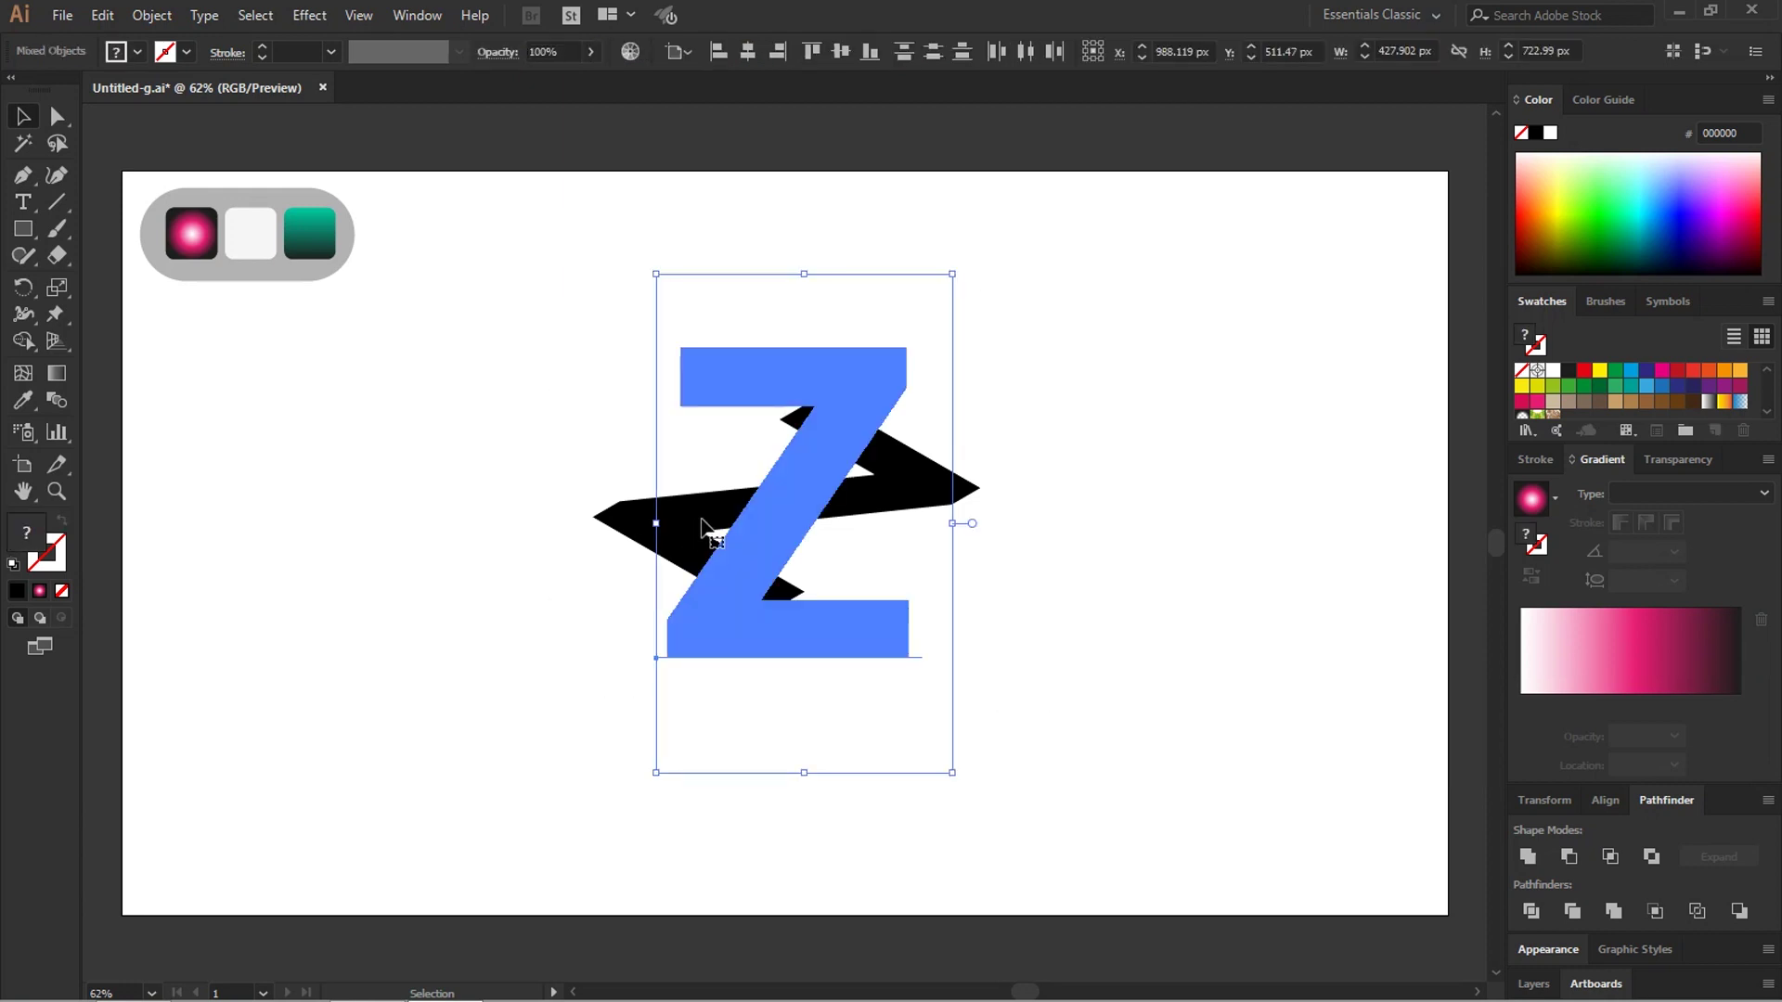
pyautogui.press('t')
pyautogui.click(764, 544)
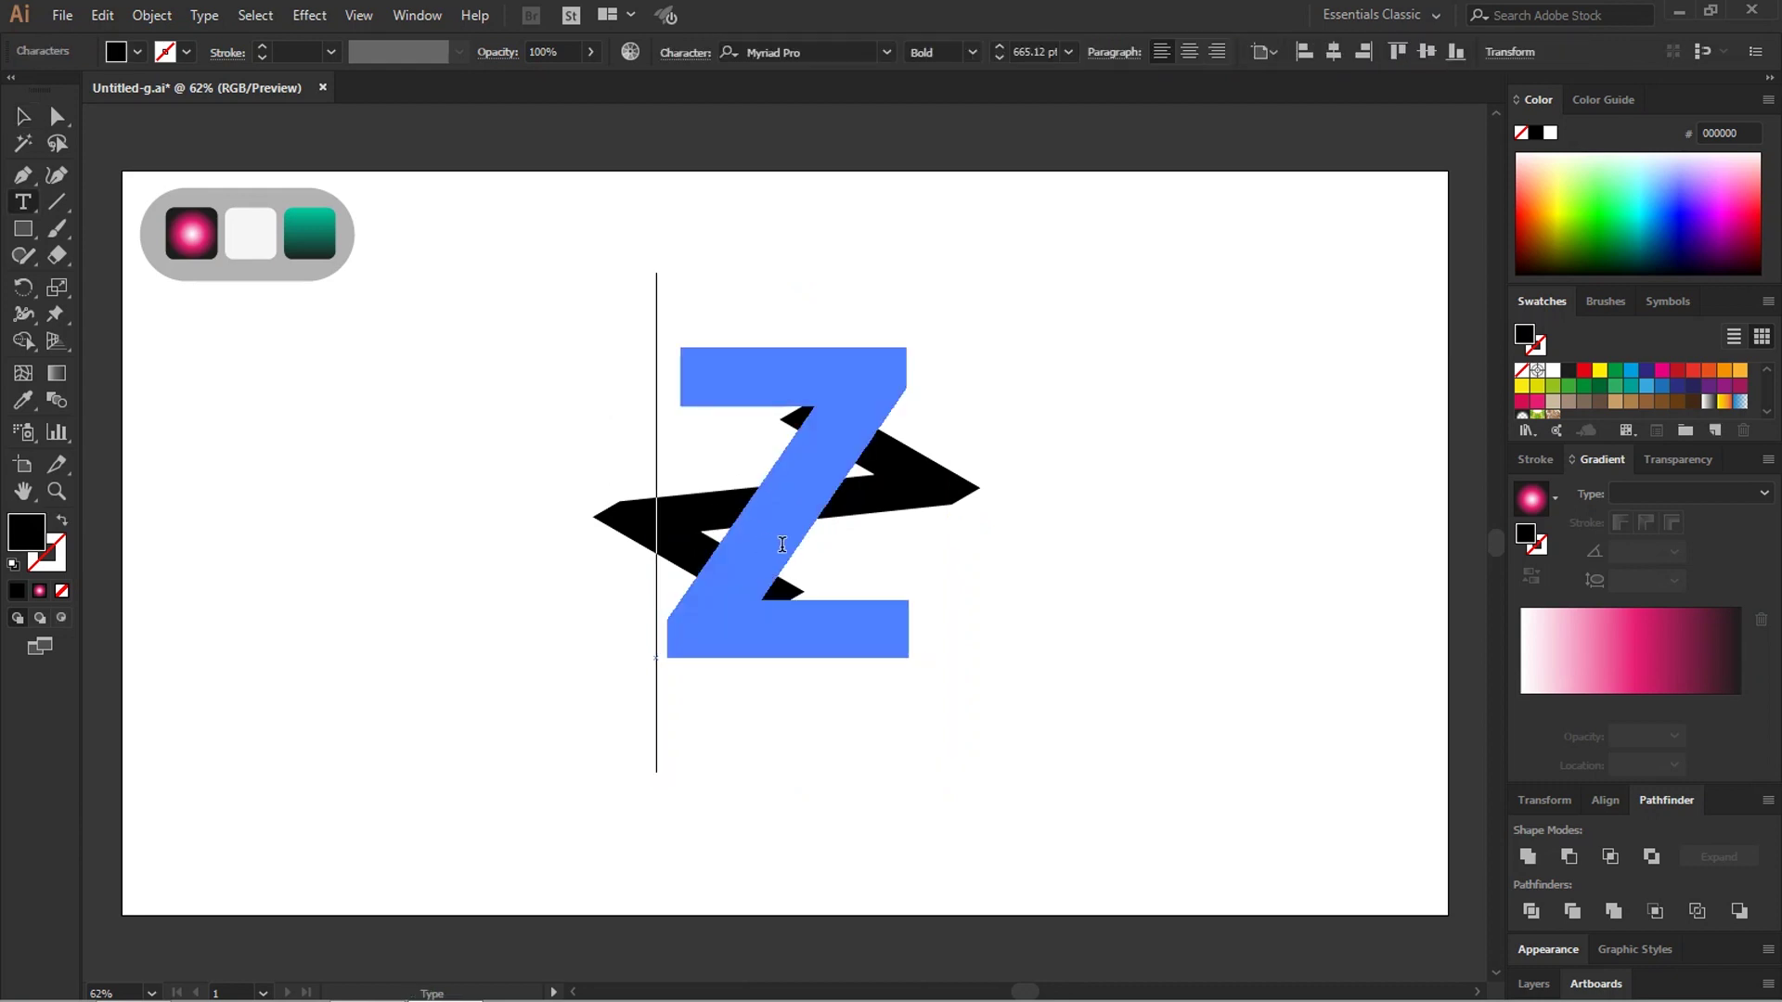
pyautogui.write('a')
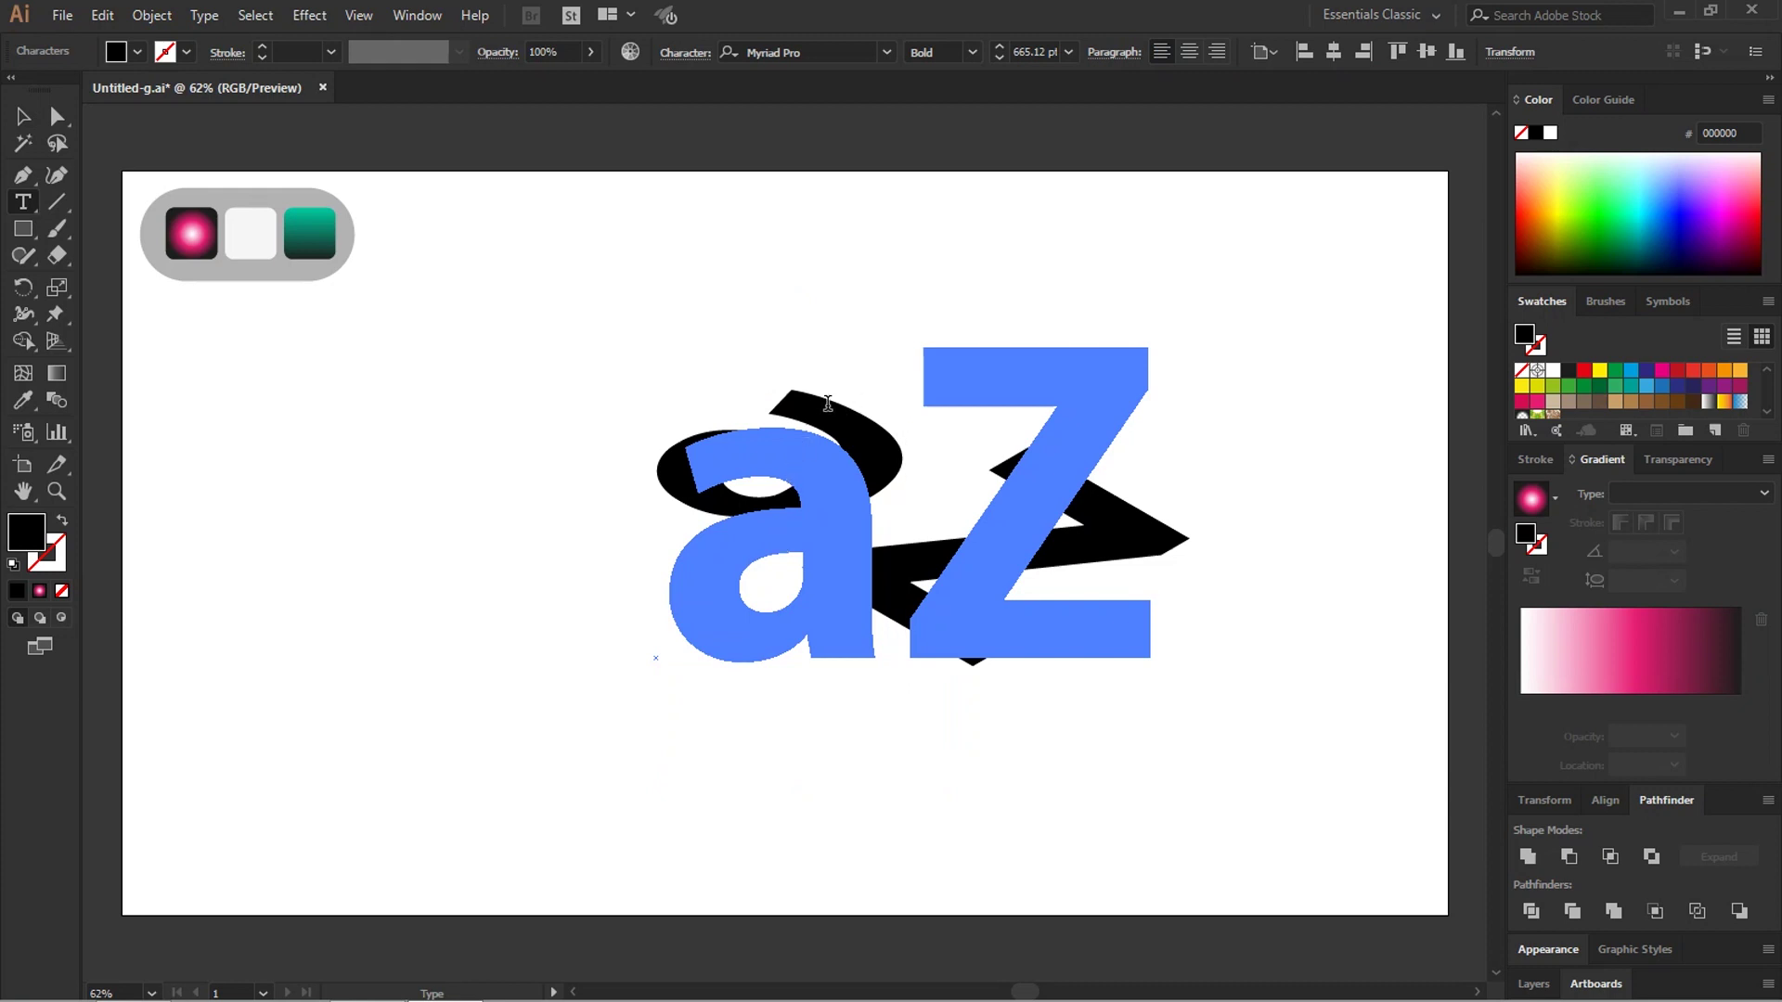
pyautogui.press('BackSpace')
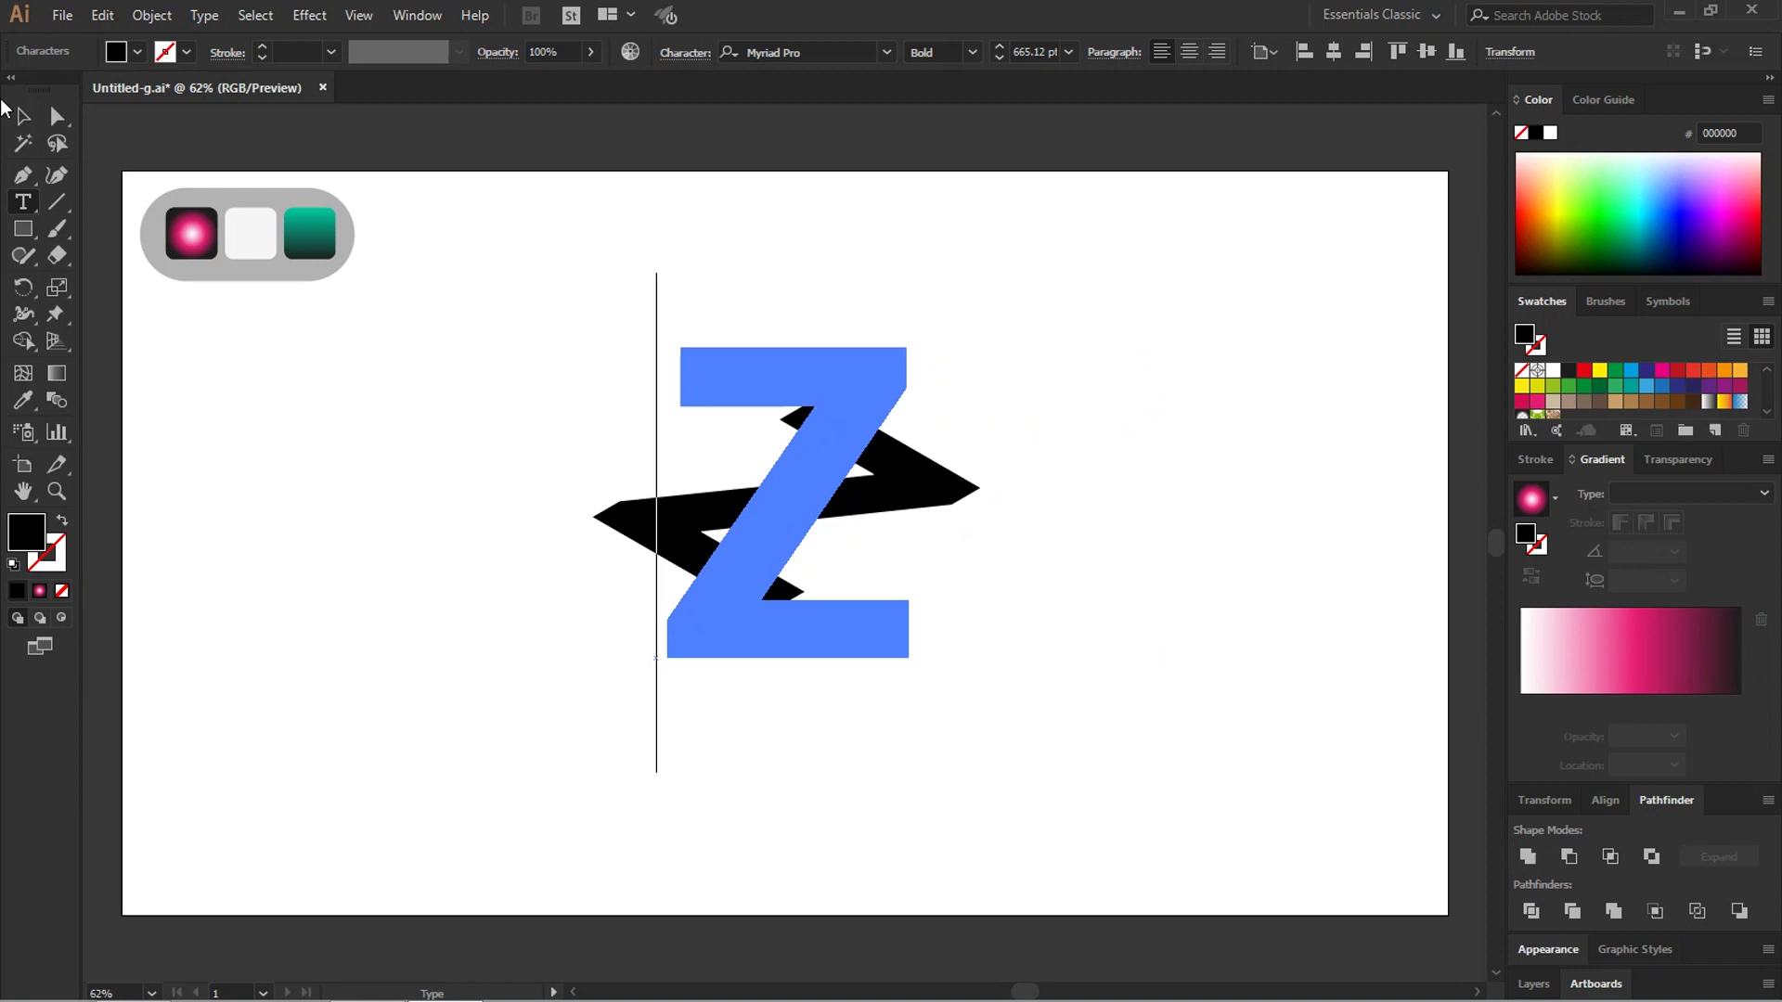
pyautogui.press('Escape')
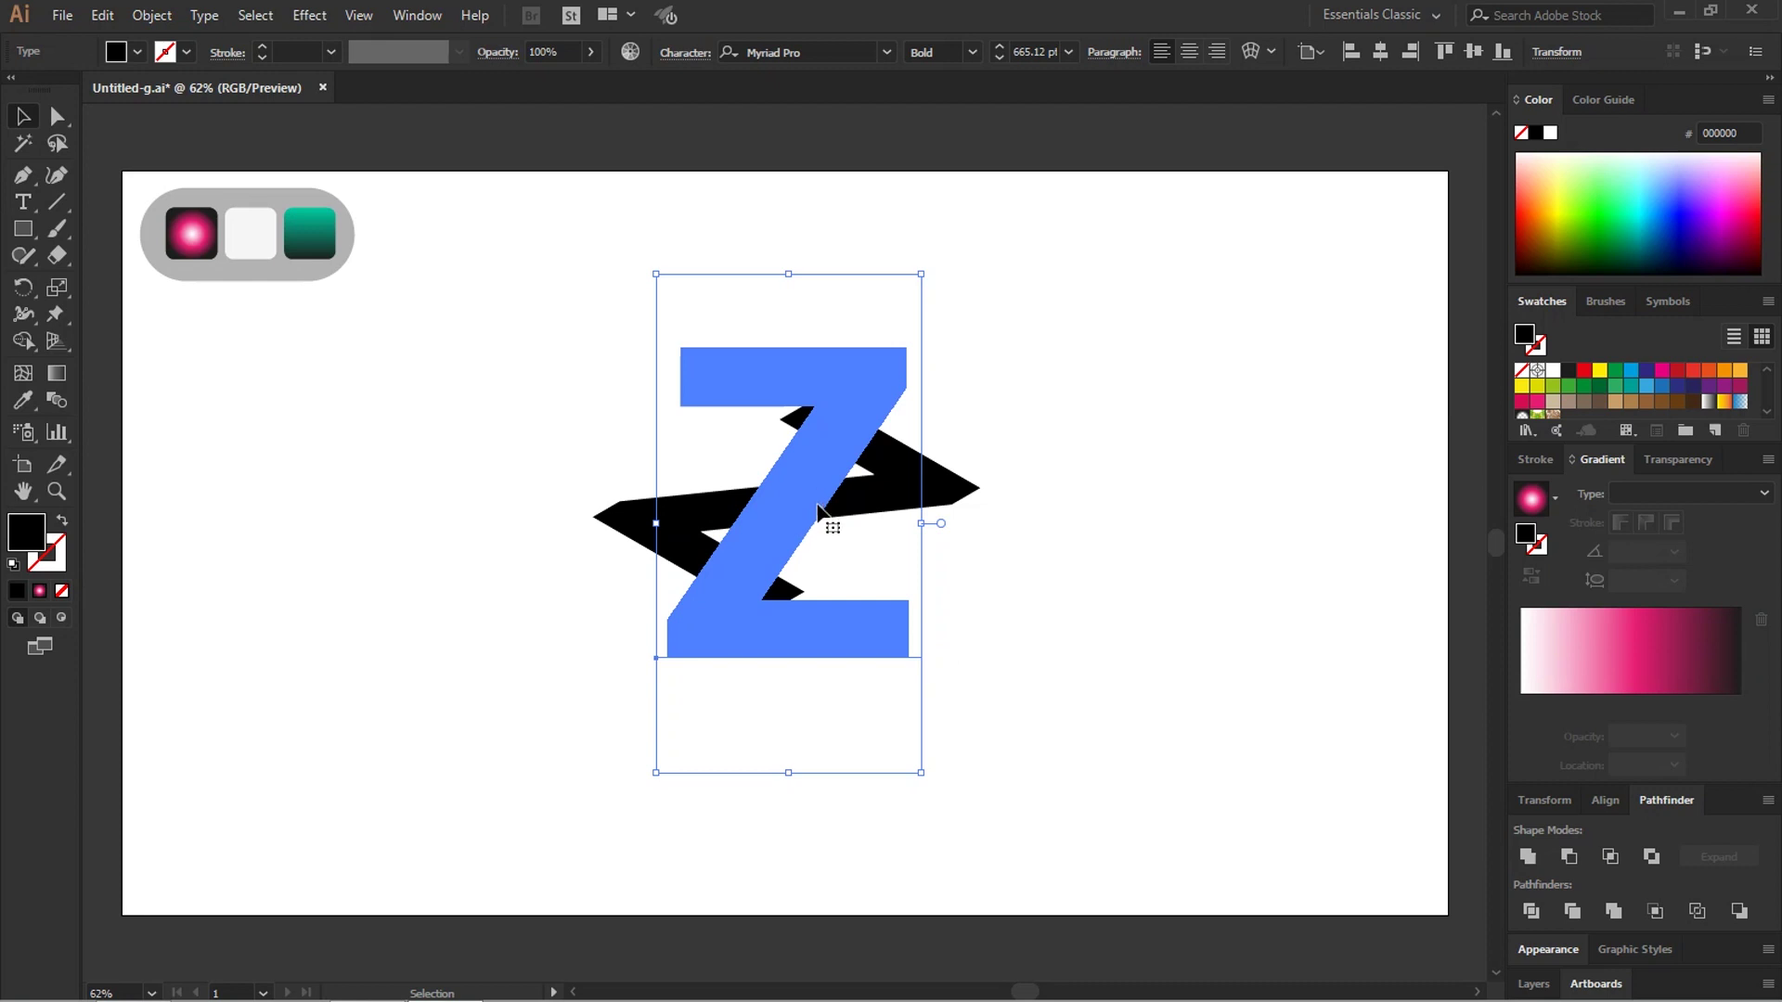
# Step: Expand the rotated Z's appearance and reselect the resulting zigzag group
pyautogui.press('Escape')
pyautogui.click(151, 15)
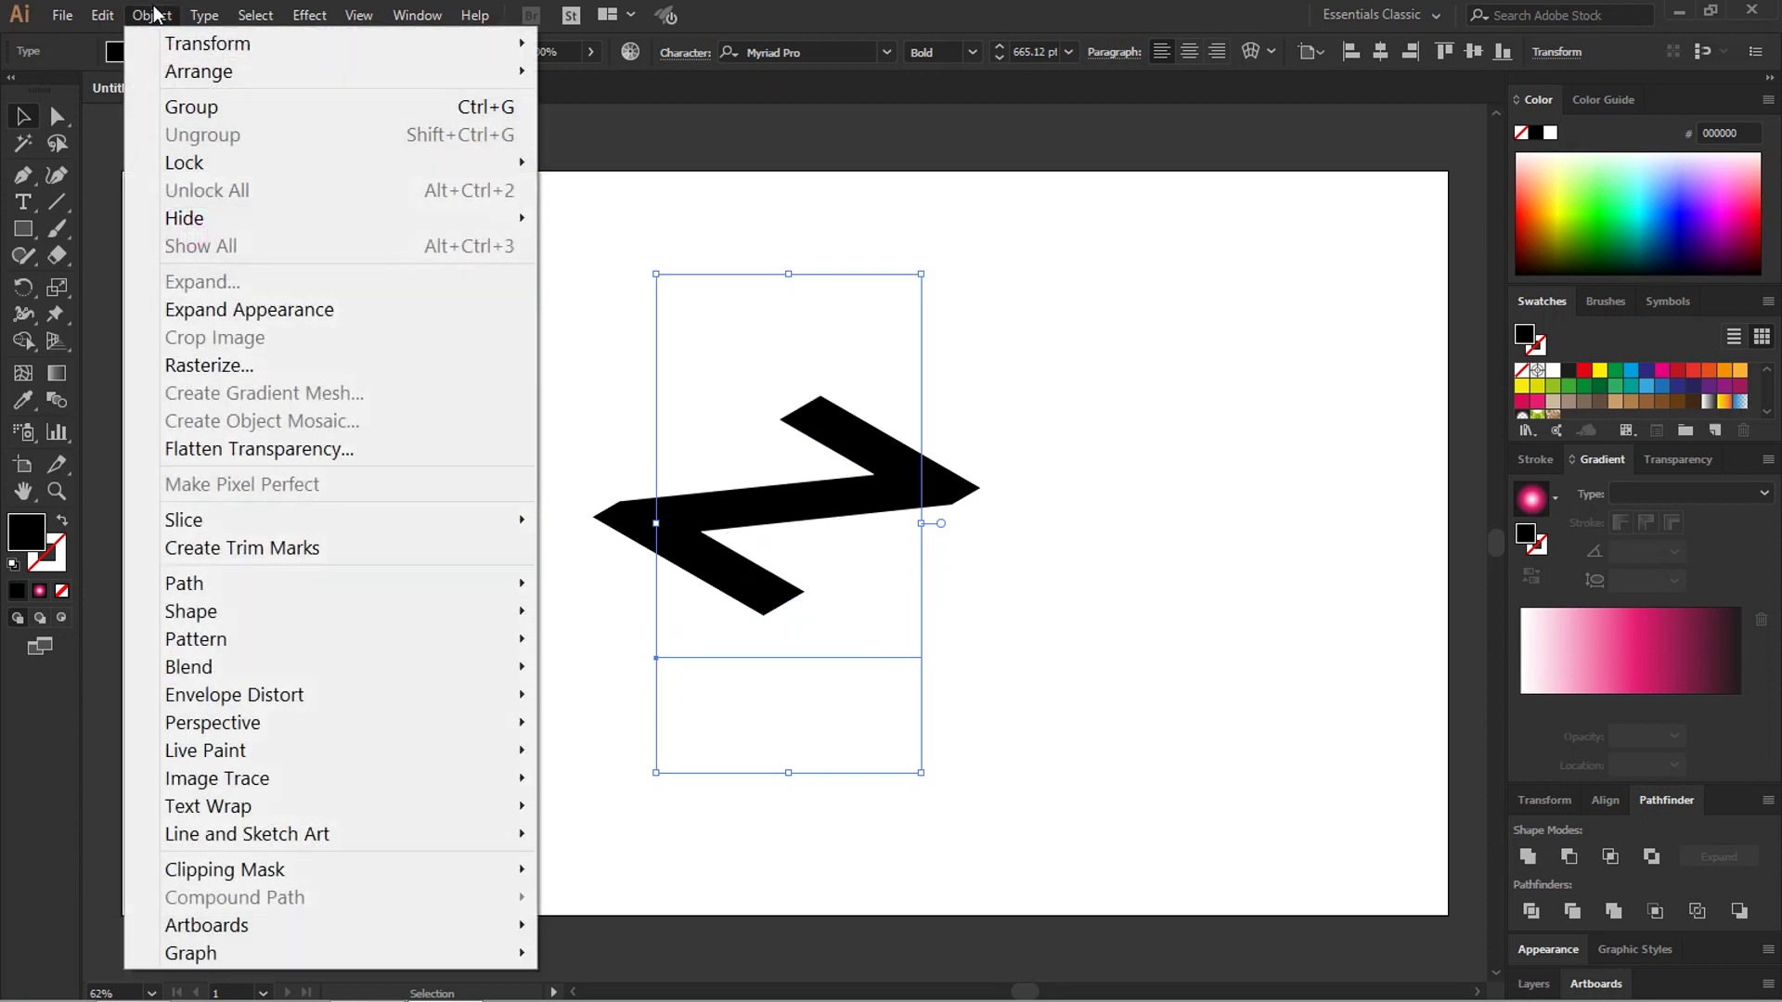
pyautogui.click(219, 310)
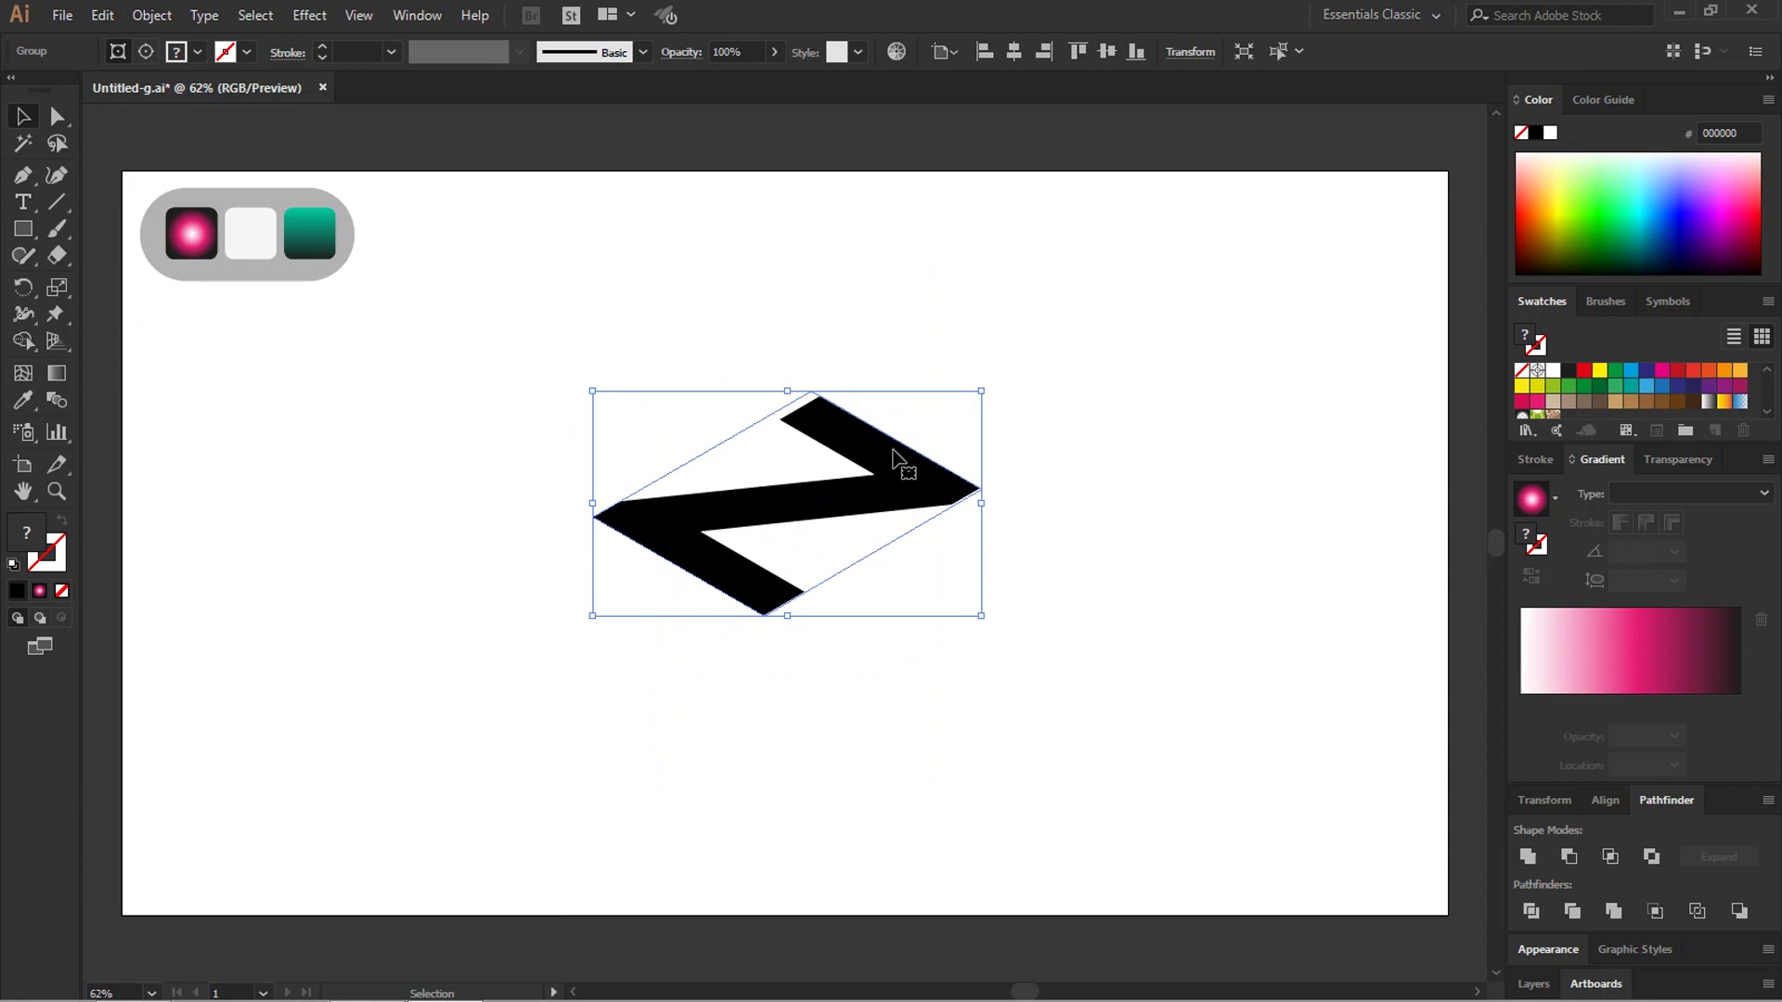
pyautogui.click(1045, 410)
pyautogui.click(861, 508)
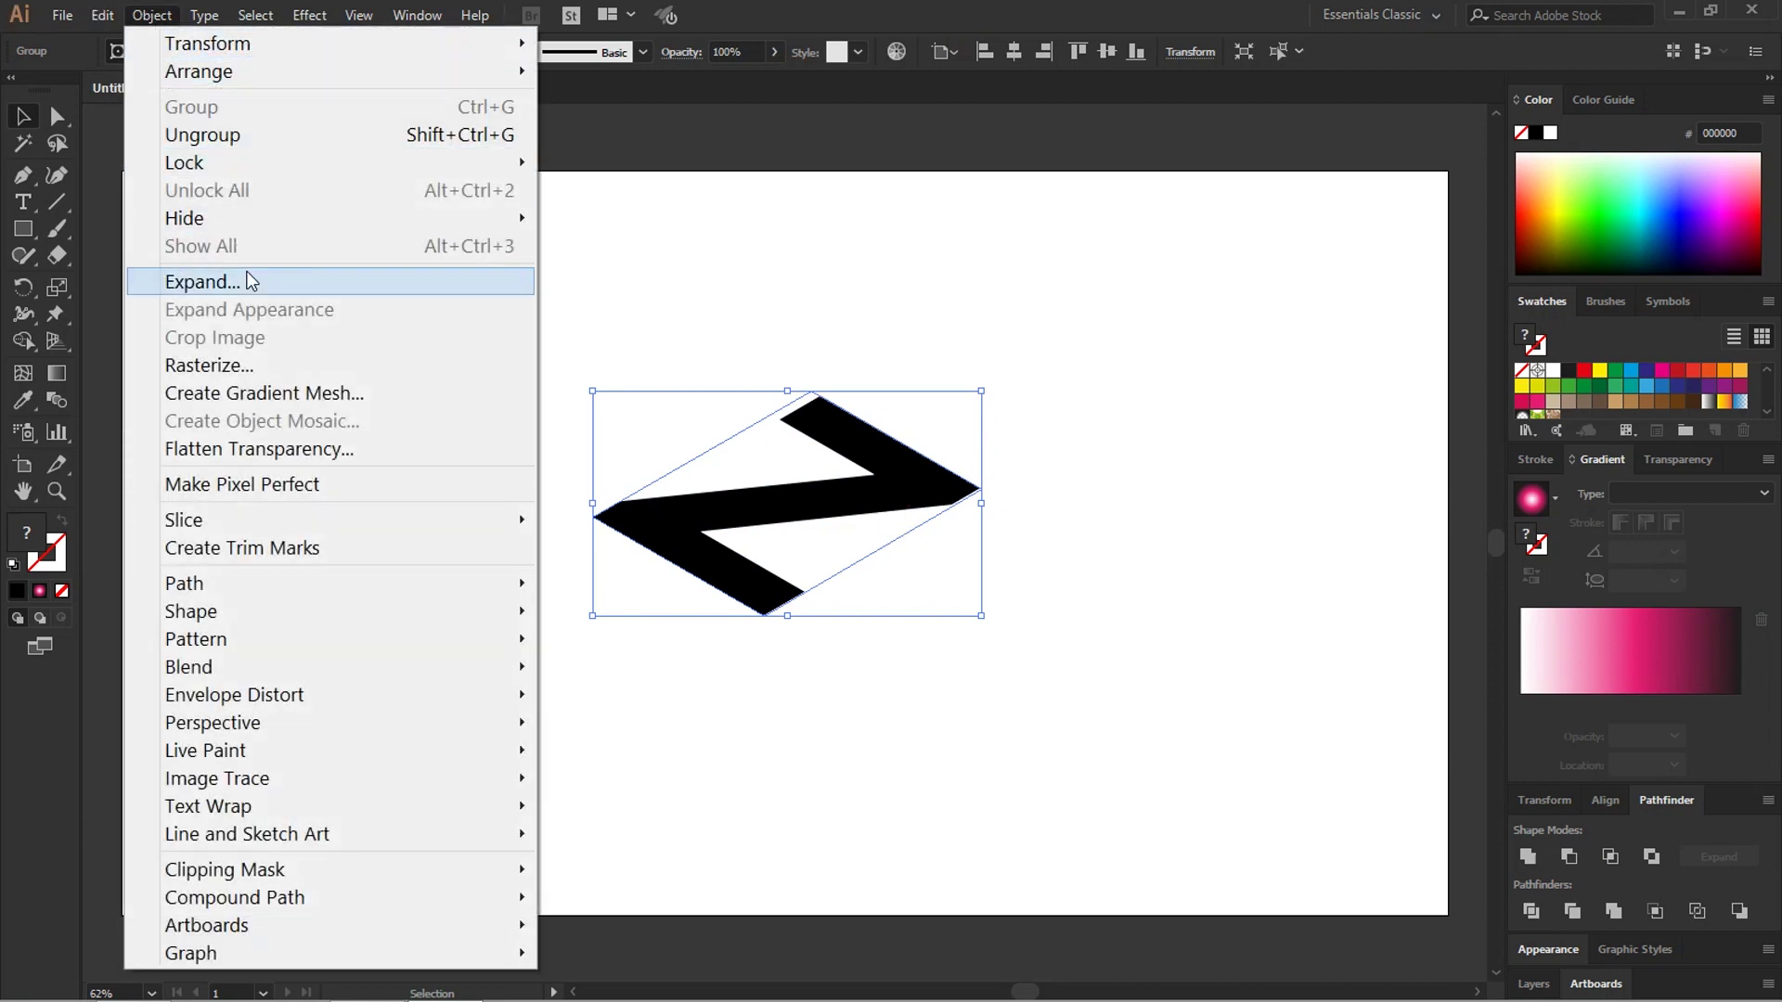
# Step: Ungroup the zigzag, then delete its clip group and undo the deletion
pyautogui.click(248, 282)
pyautogui.rightClick(826, 449)
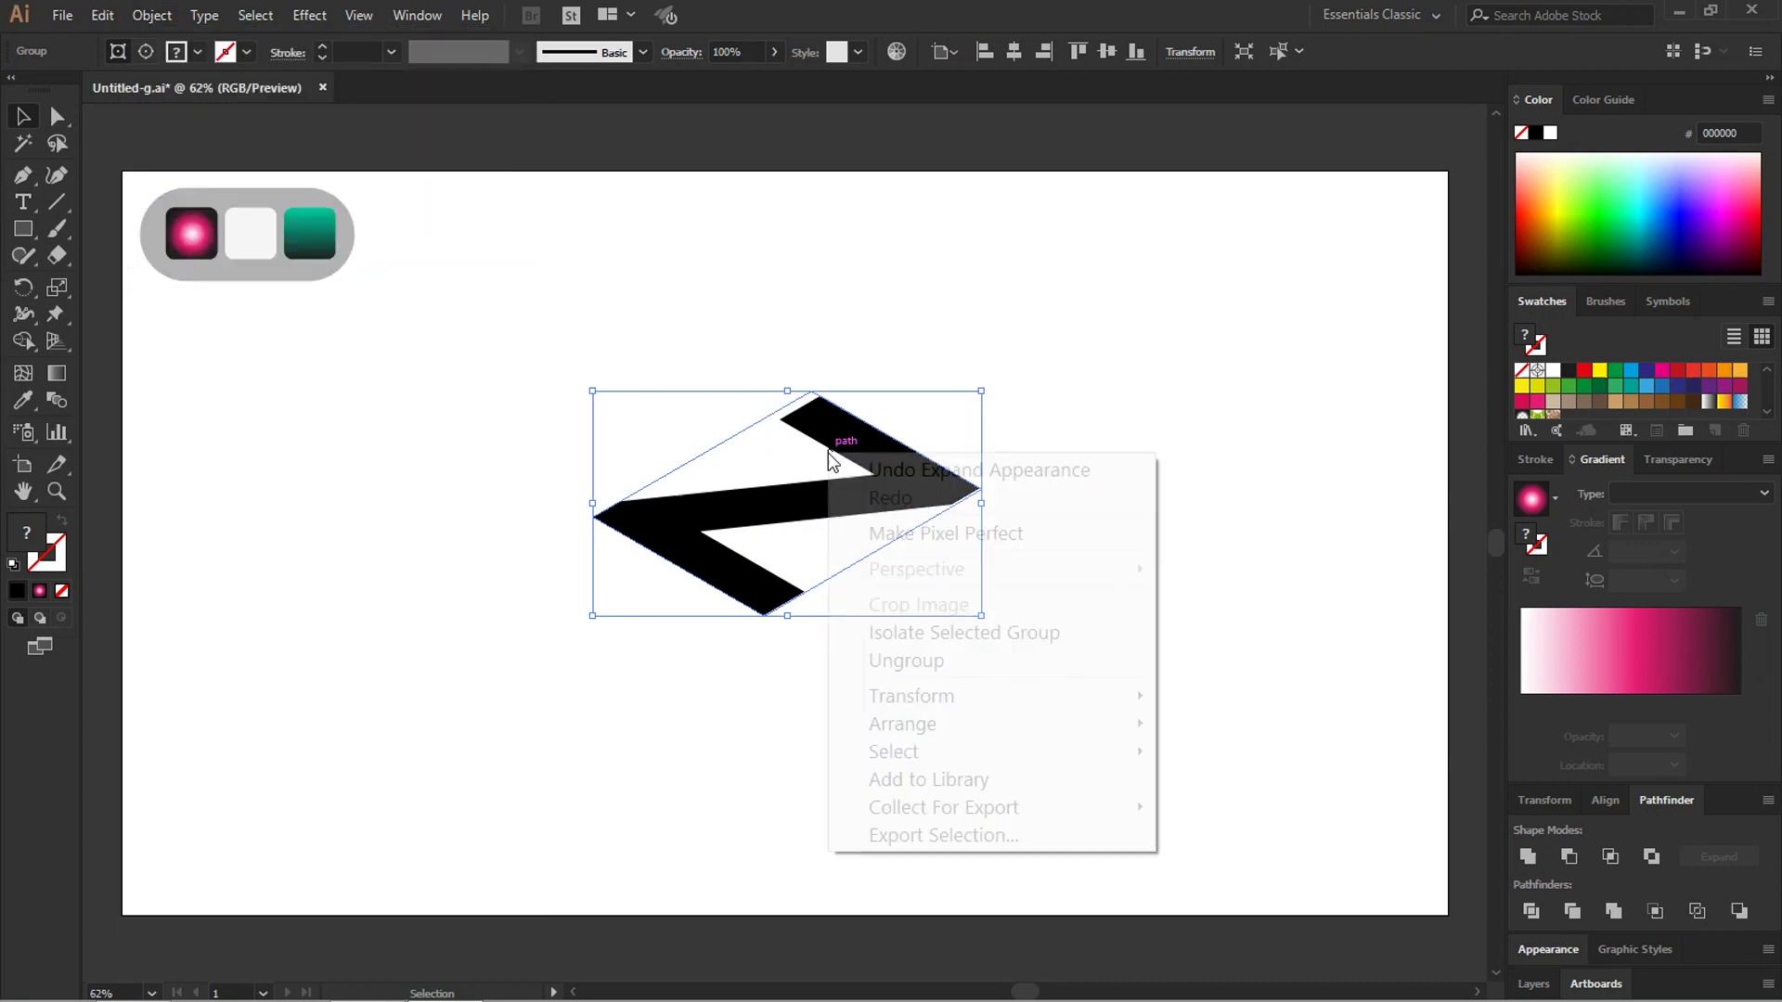
pyautogui.click(926, 659)
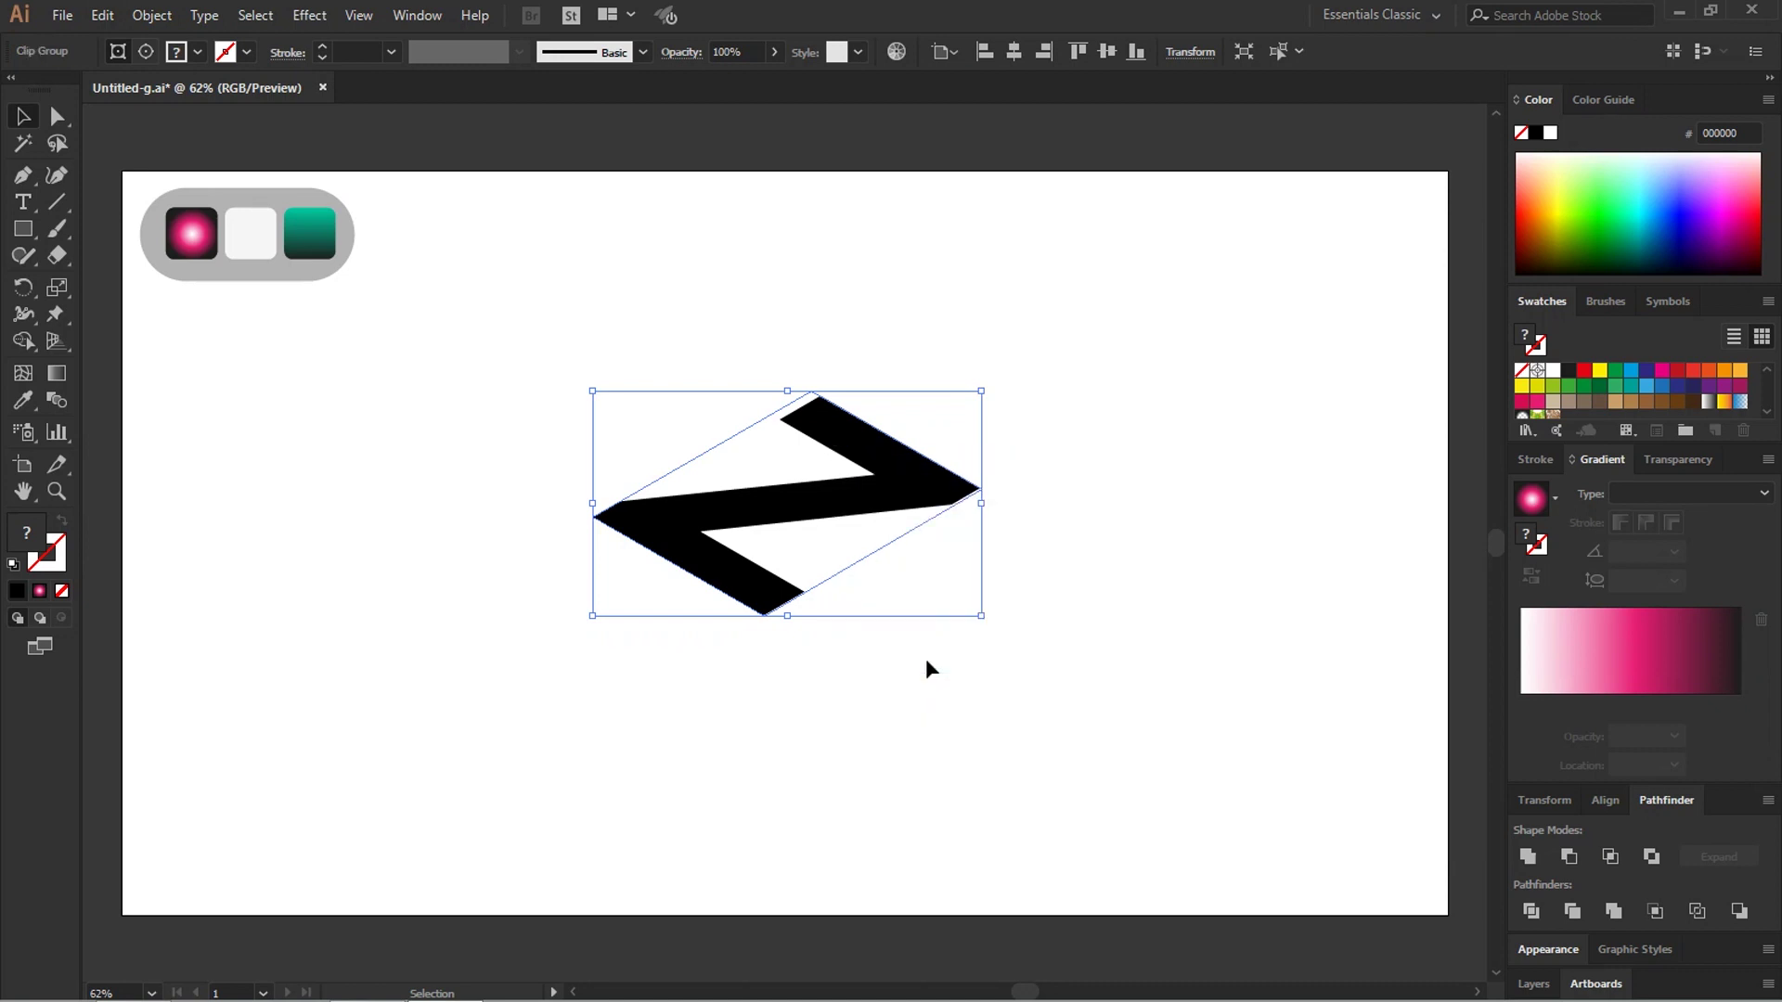
pyautogui.click(927, 660)
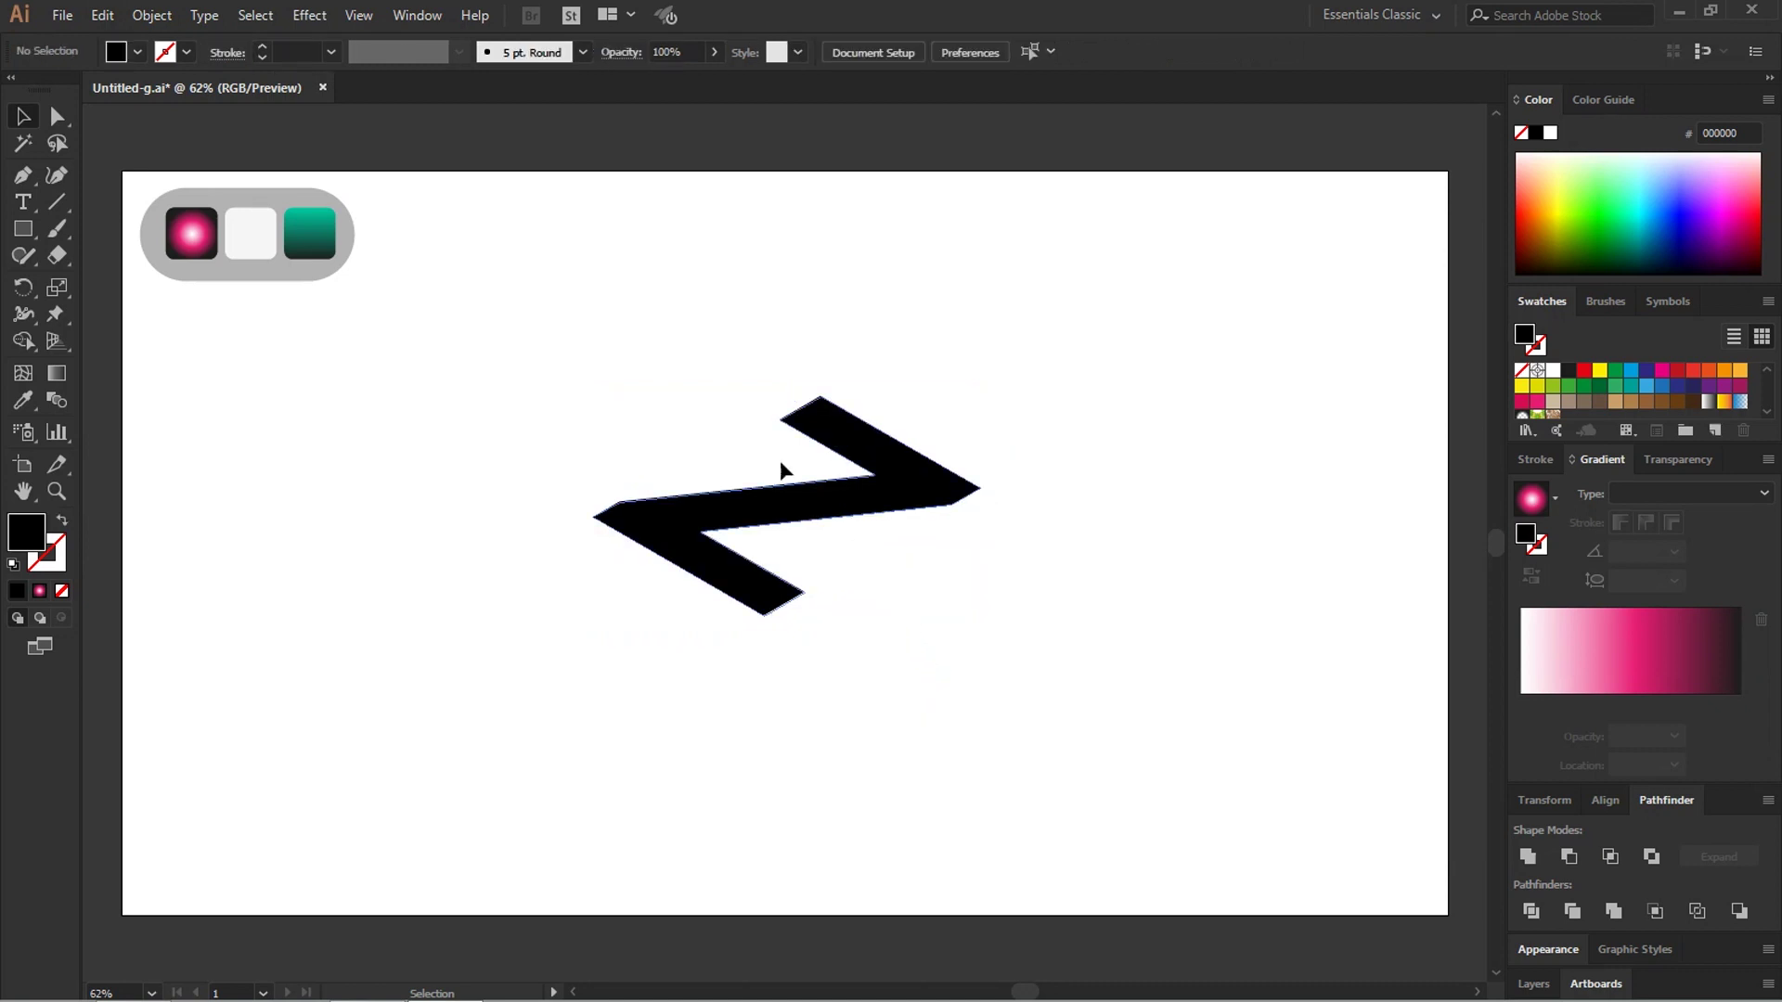
pyautogui.moveTo(700, 409); pyautogui.dragTo(757, 470)
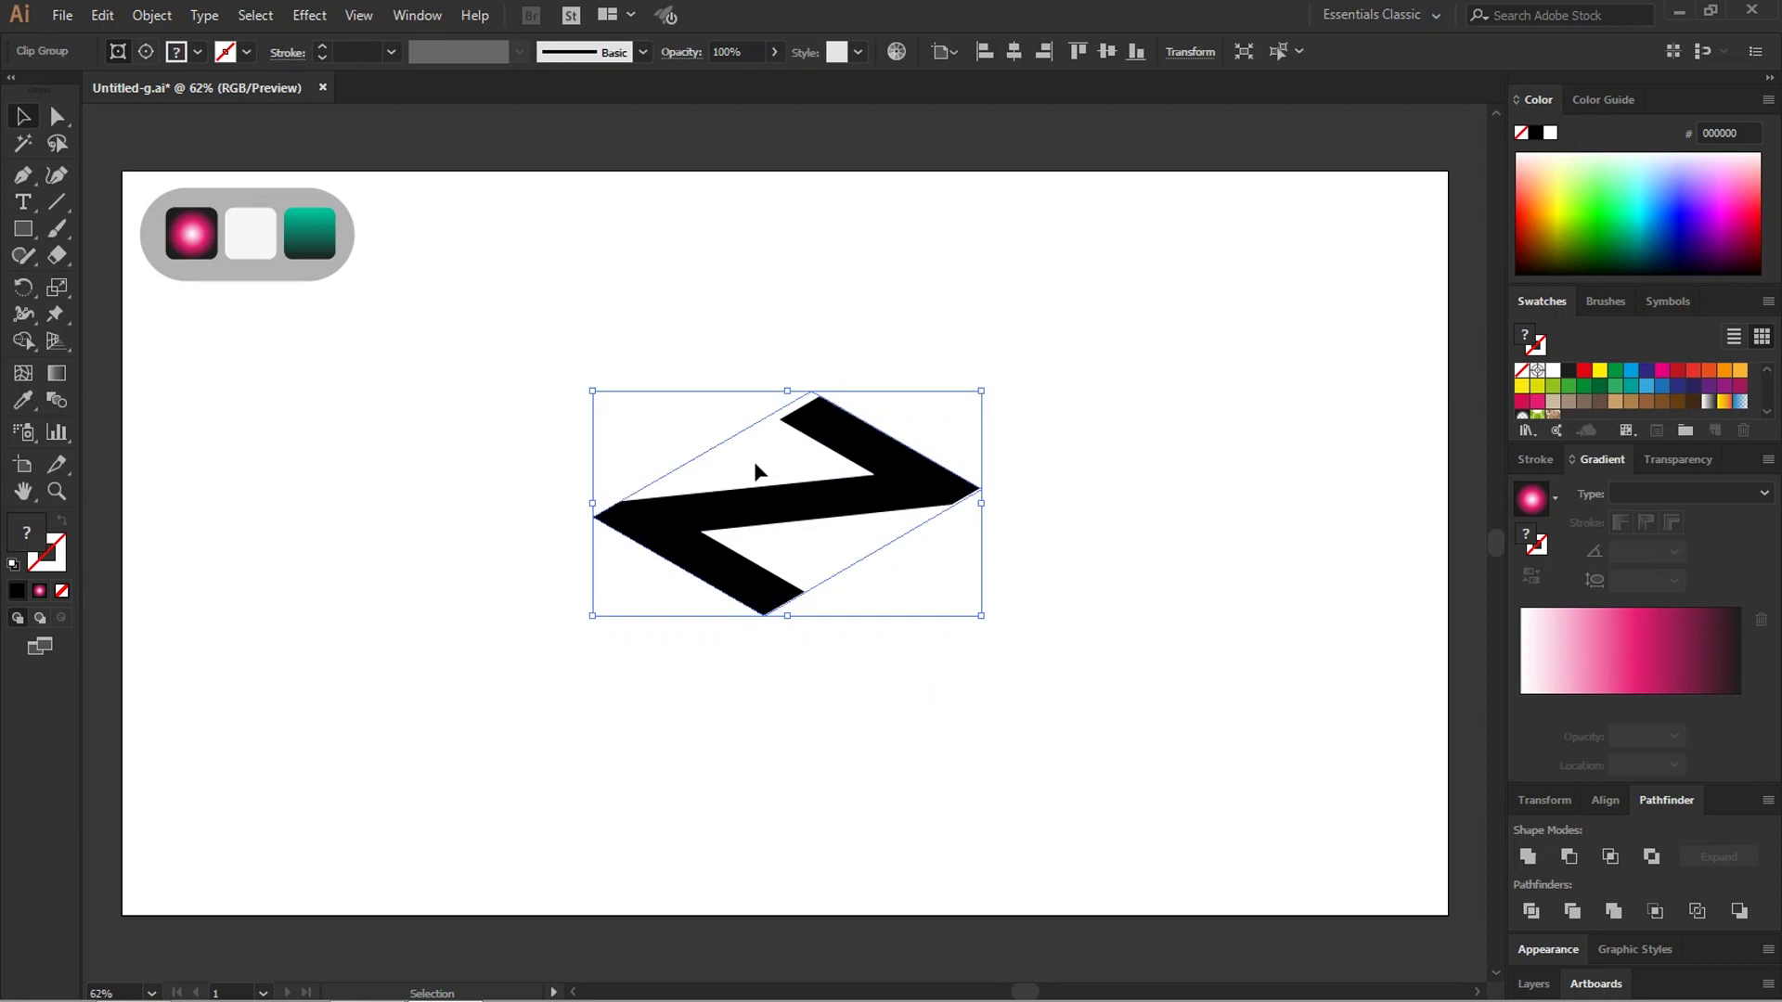
pyautogui.press('Delete')
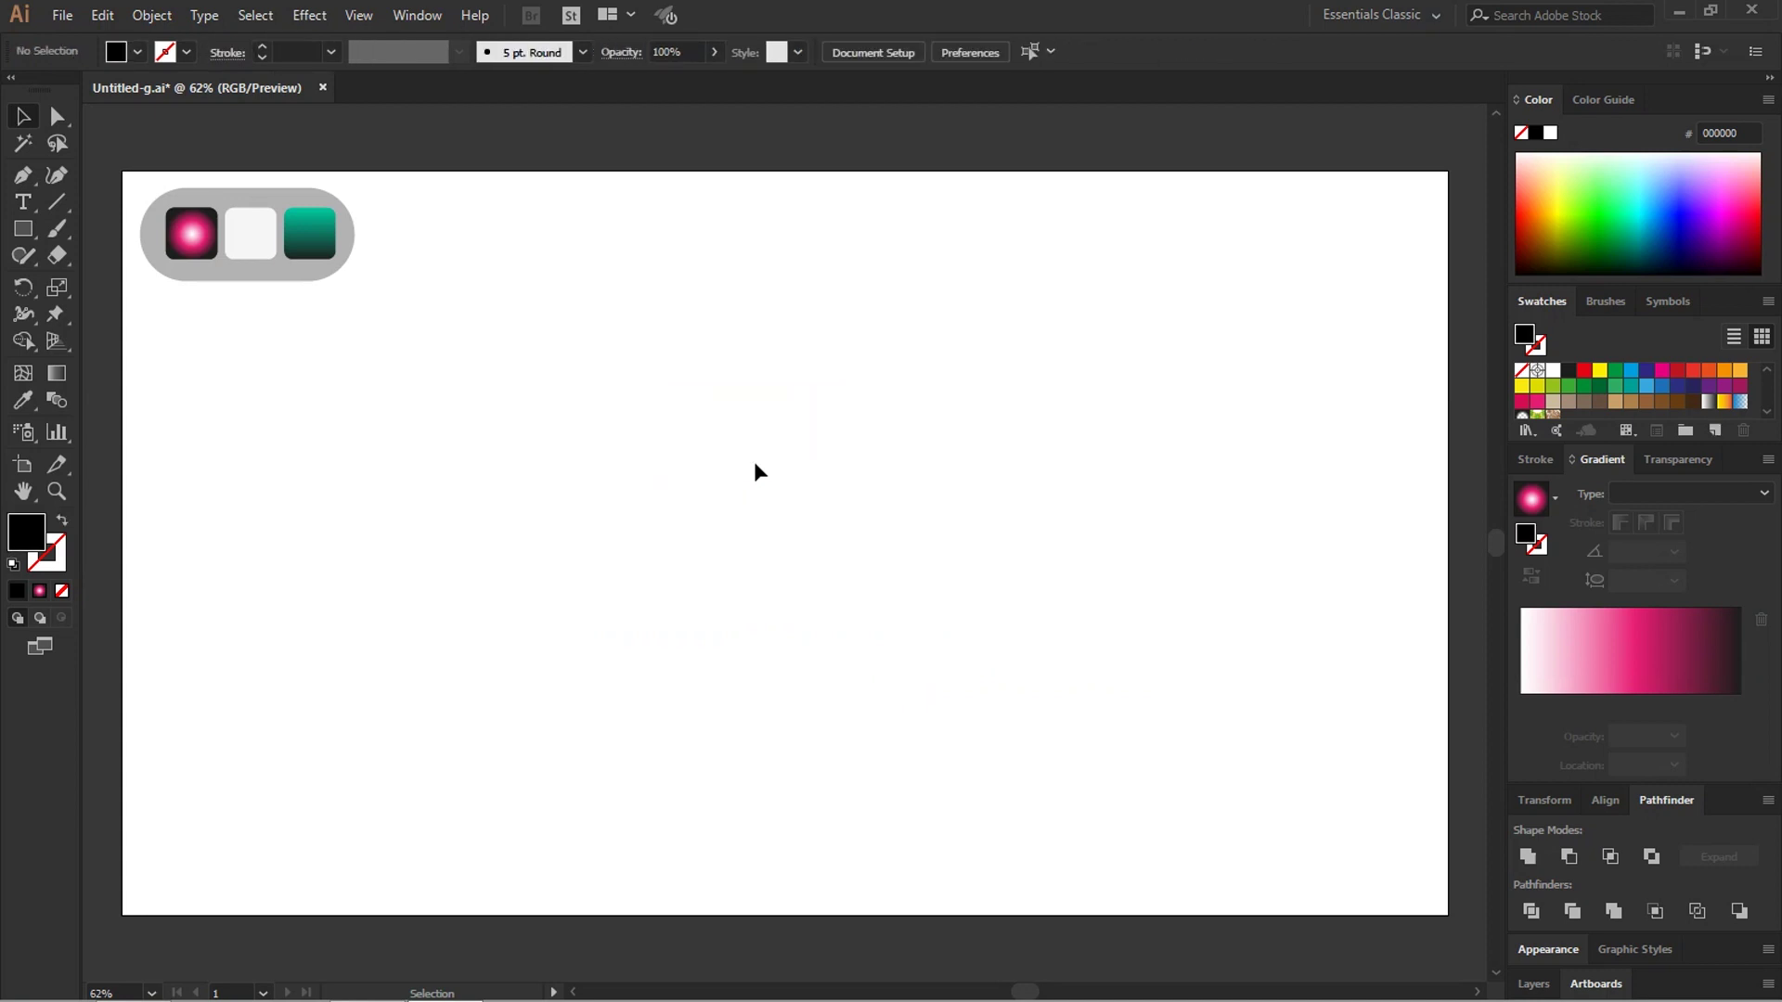
pyautogui.hotkey('ctrl', 'z')
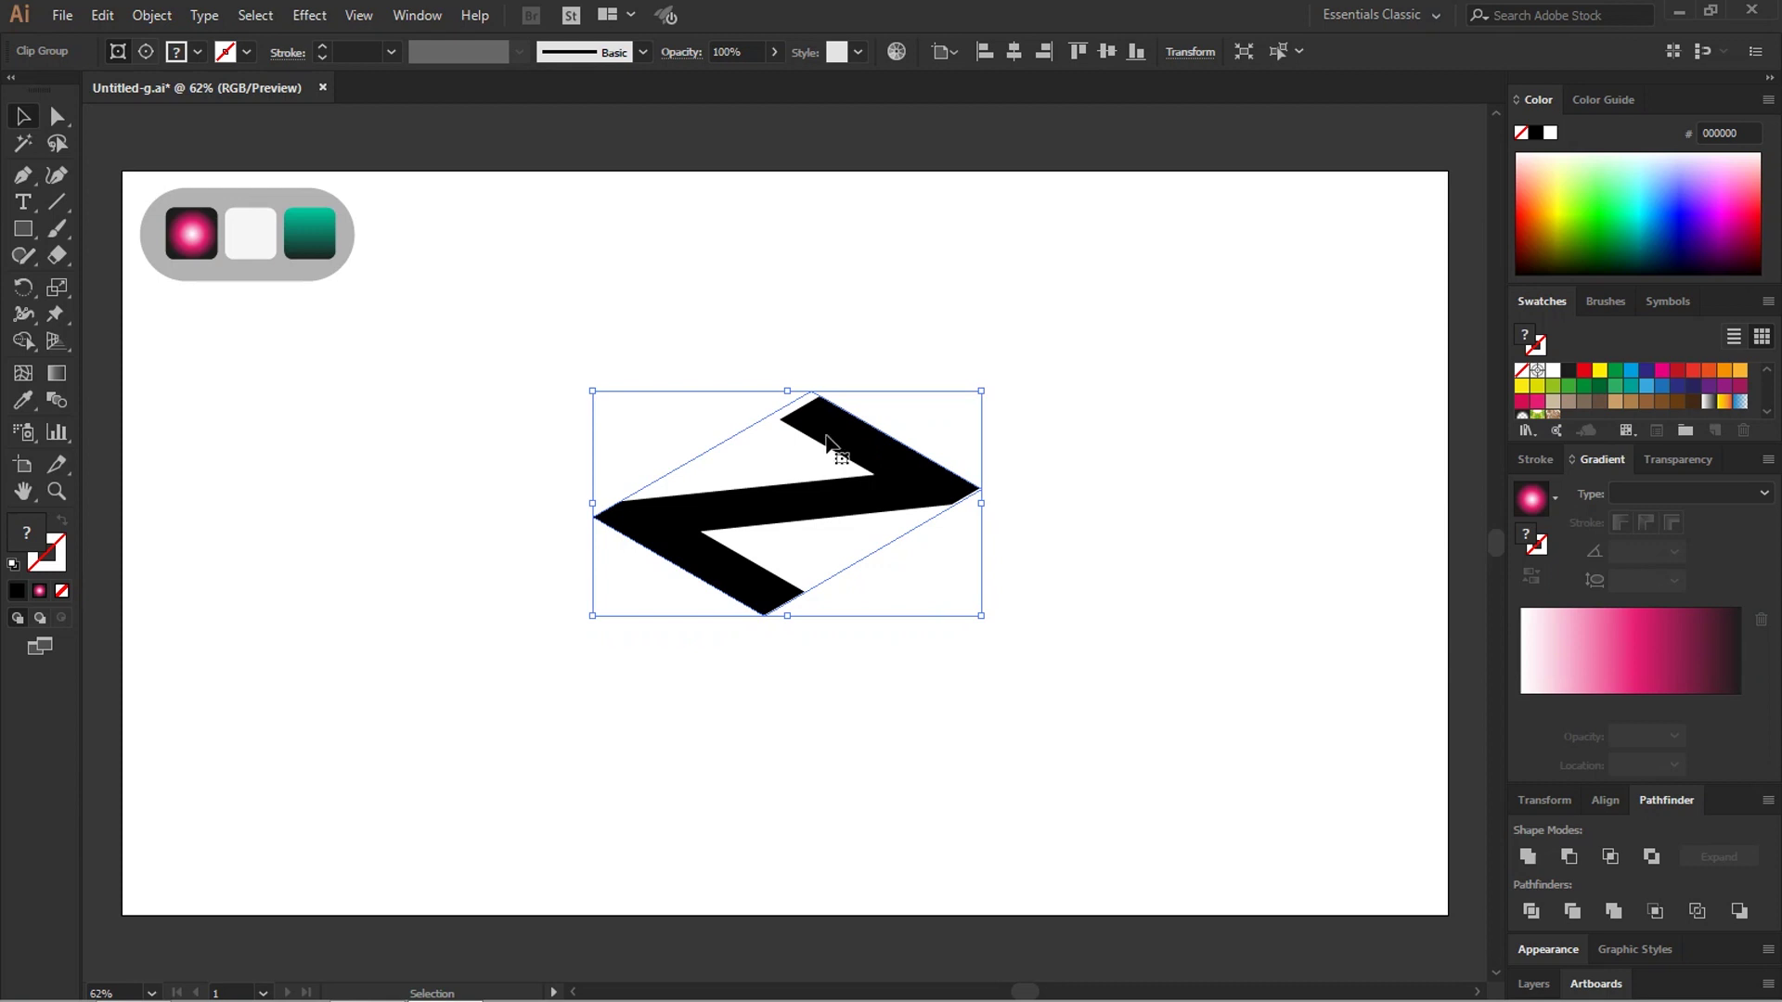
# Step: Release the clipping mask on the zigzag clip group
pyautogui.rightClick(827, 437)
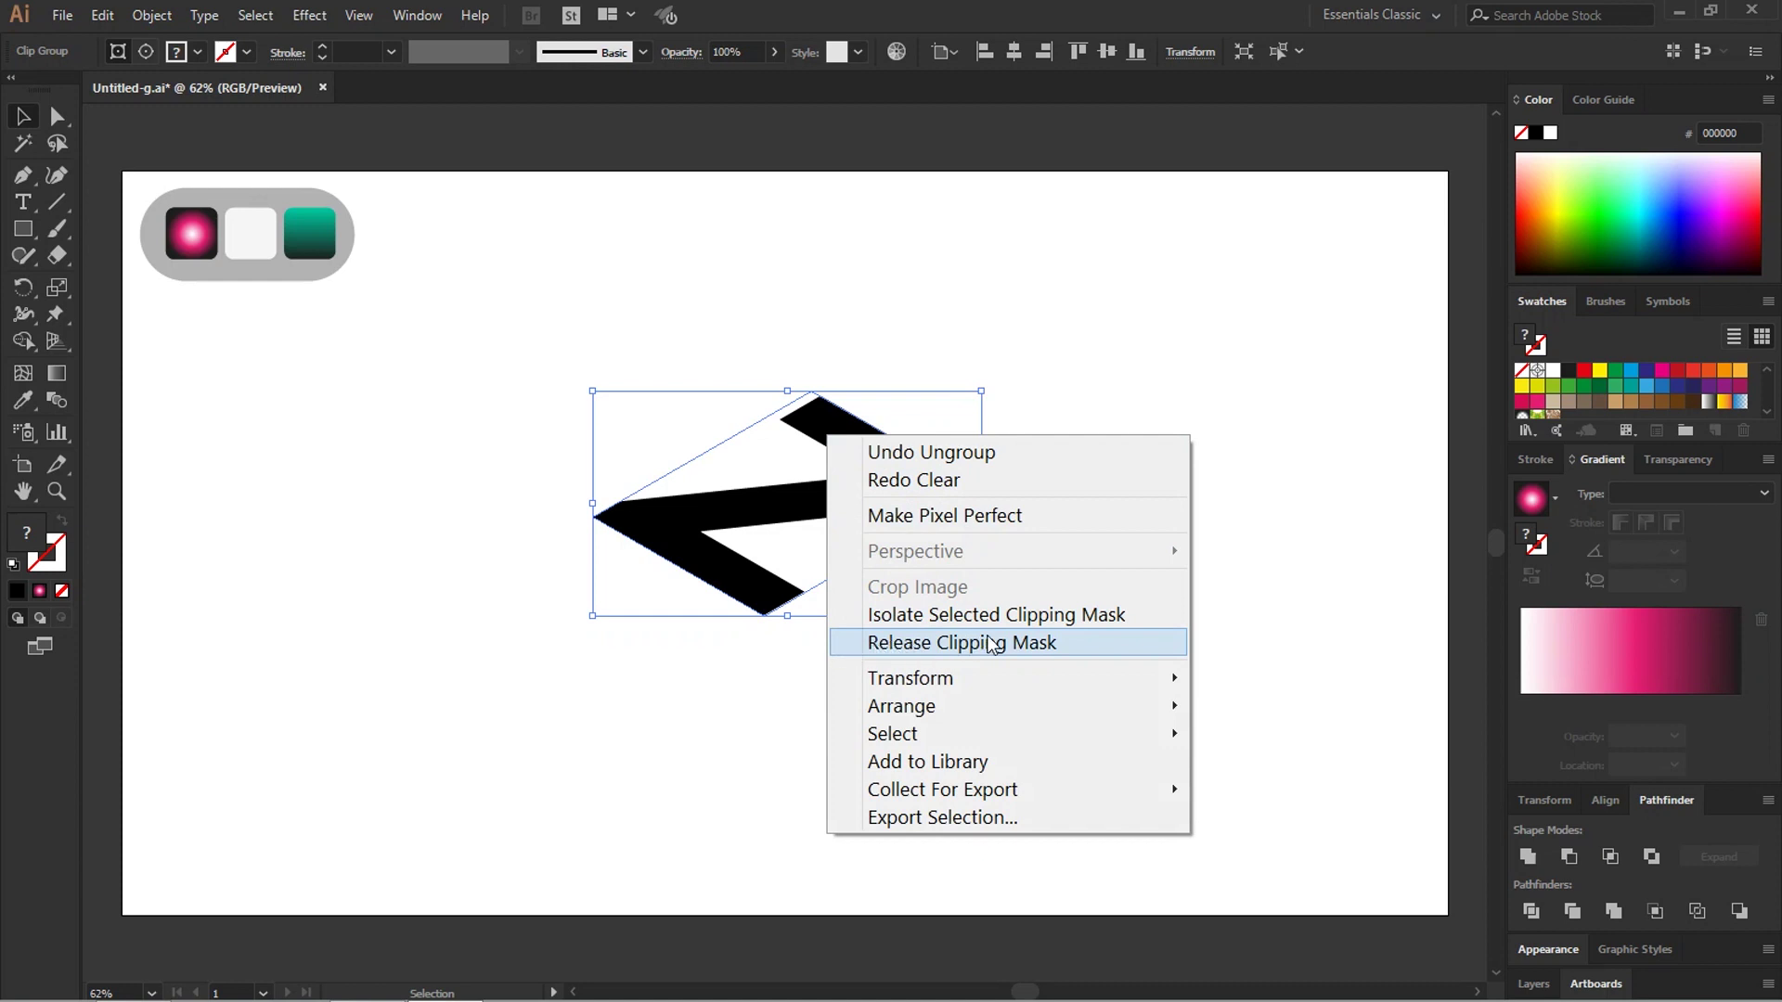
pyautogui.click(548, 481)
pyautogui.moveTo(598, 338); pyautogui.dragTo(1082, 635)
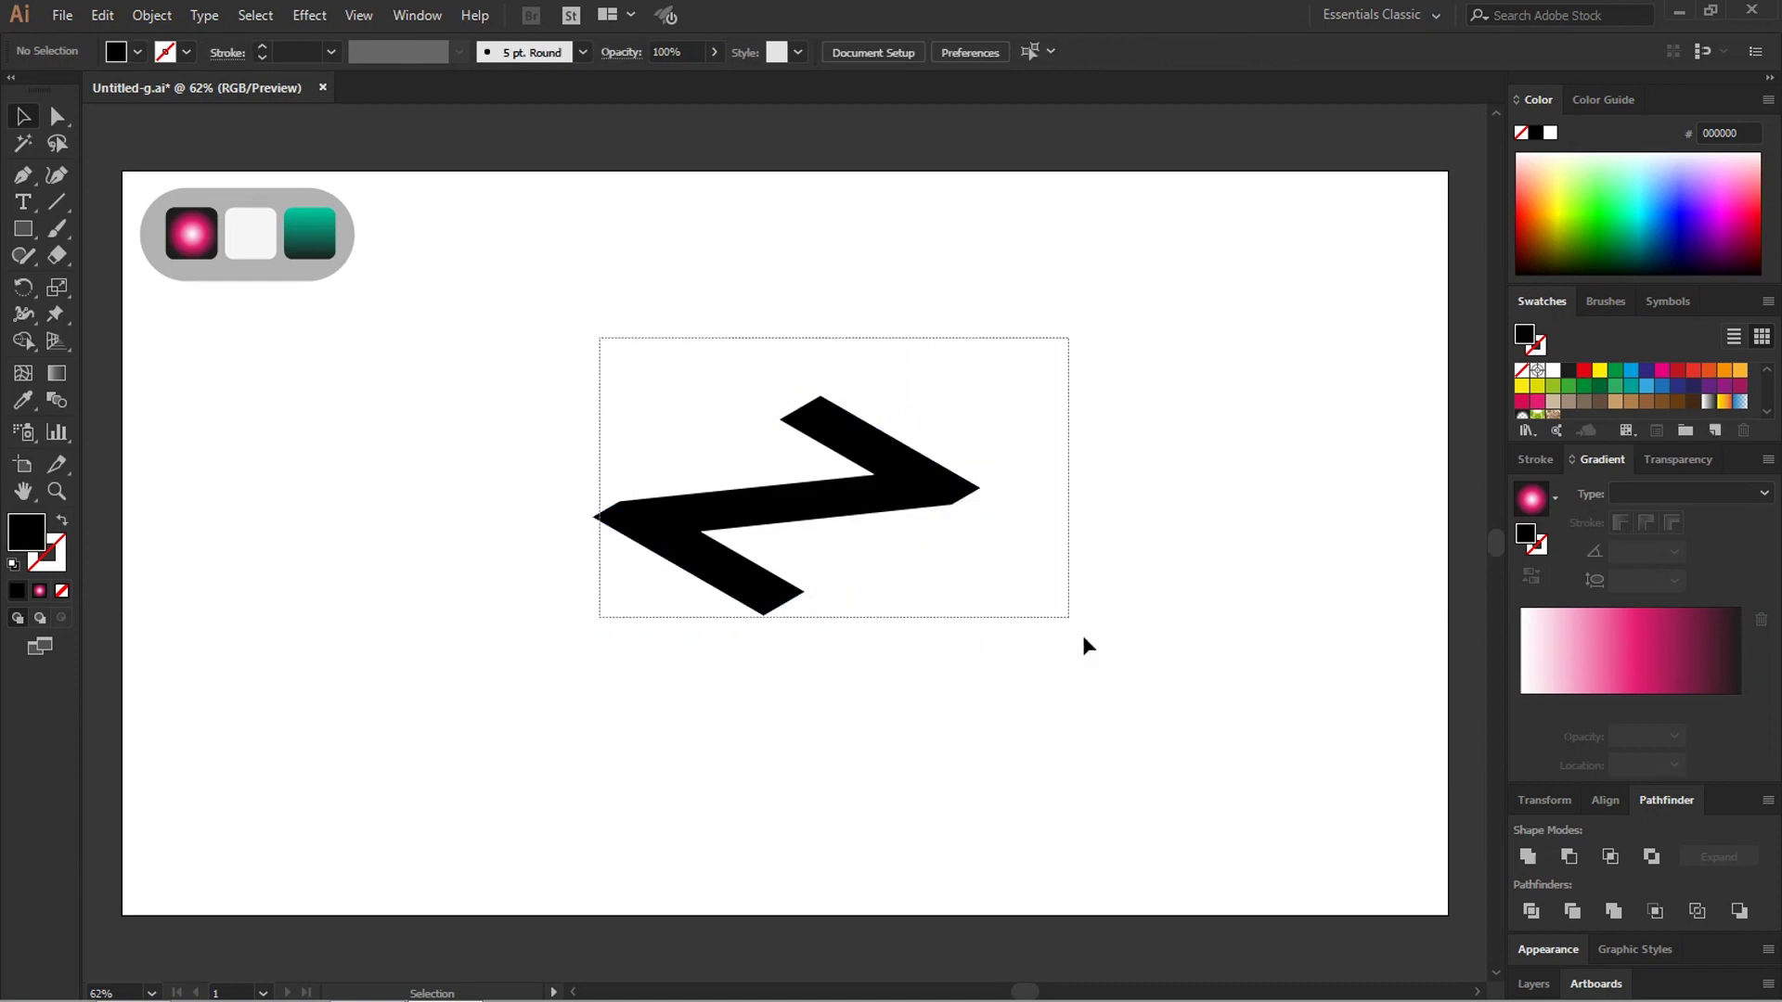
pyautogui.click(151, 15)
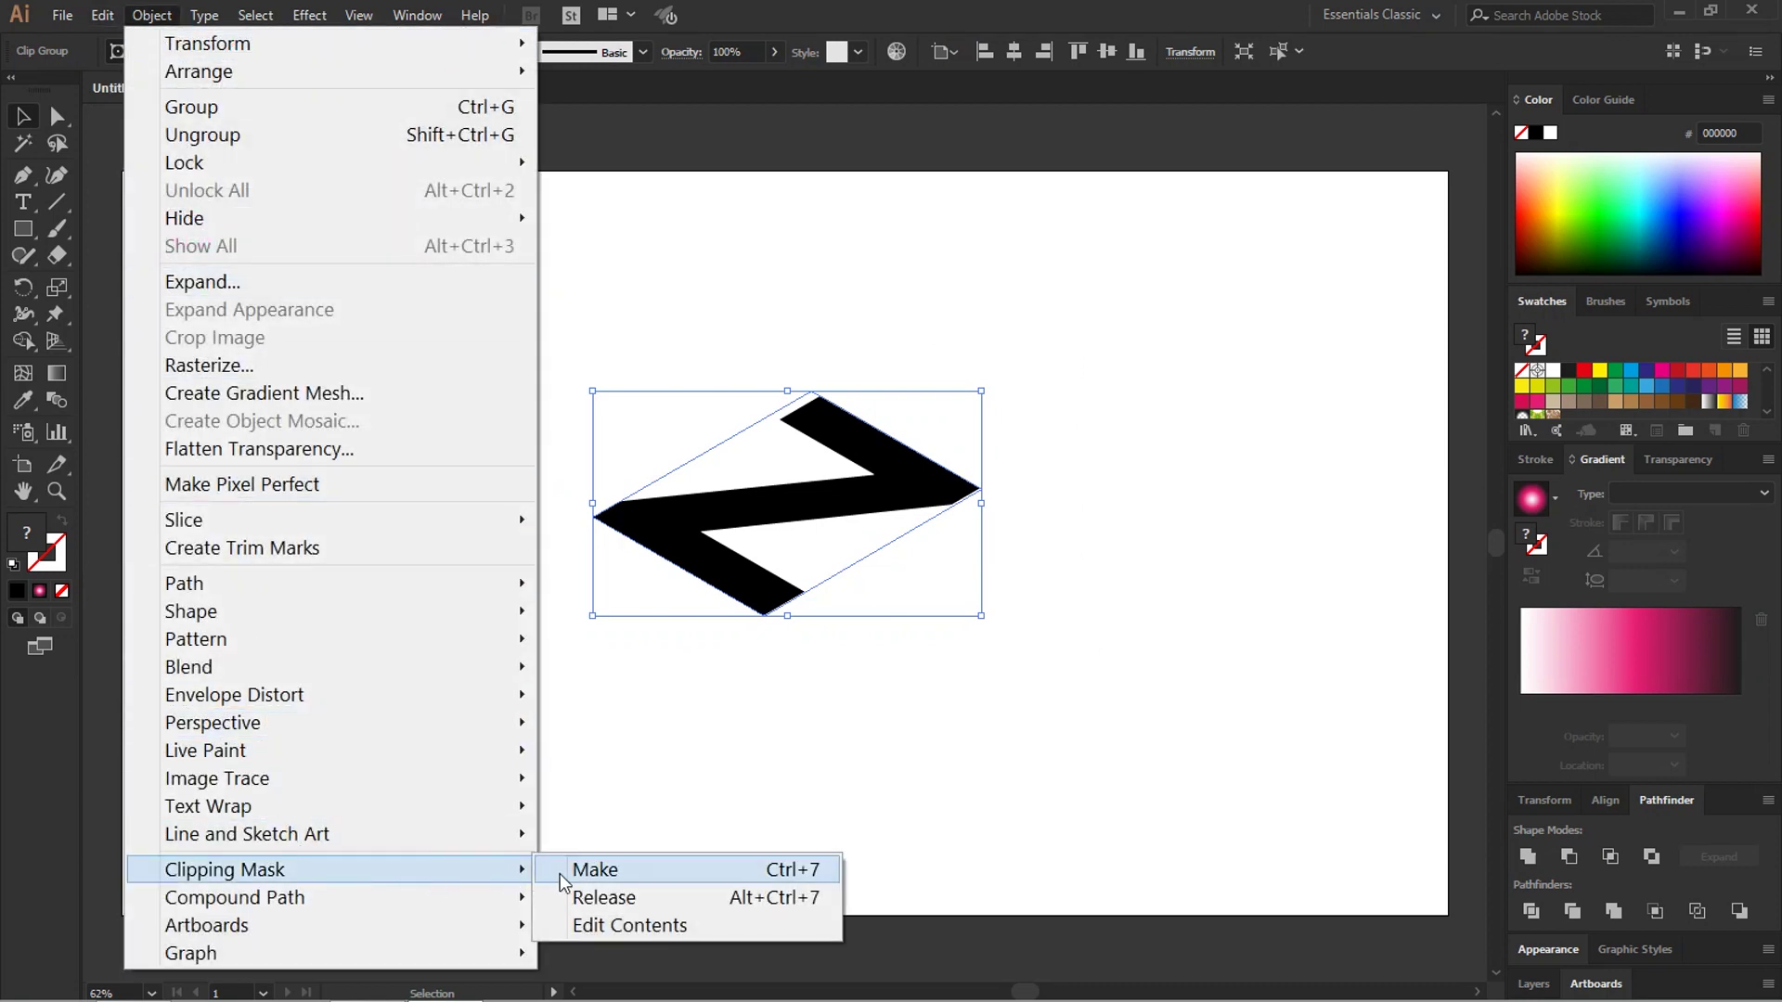
pyautogui.moveTo(224, 869)
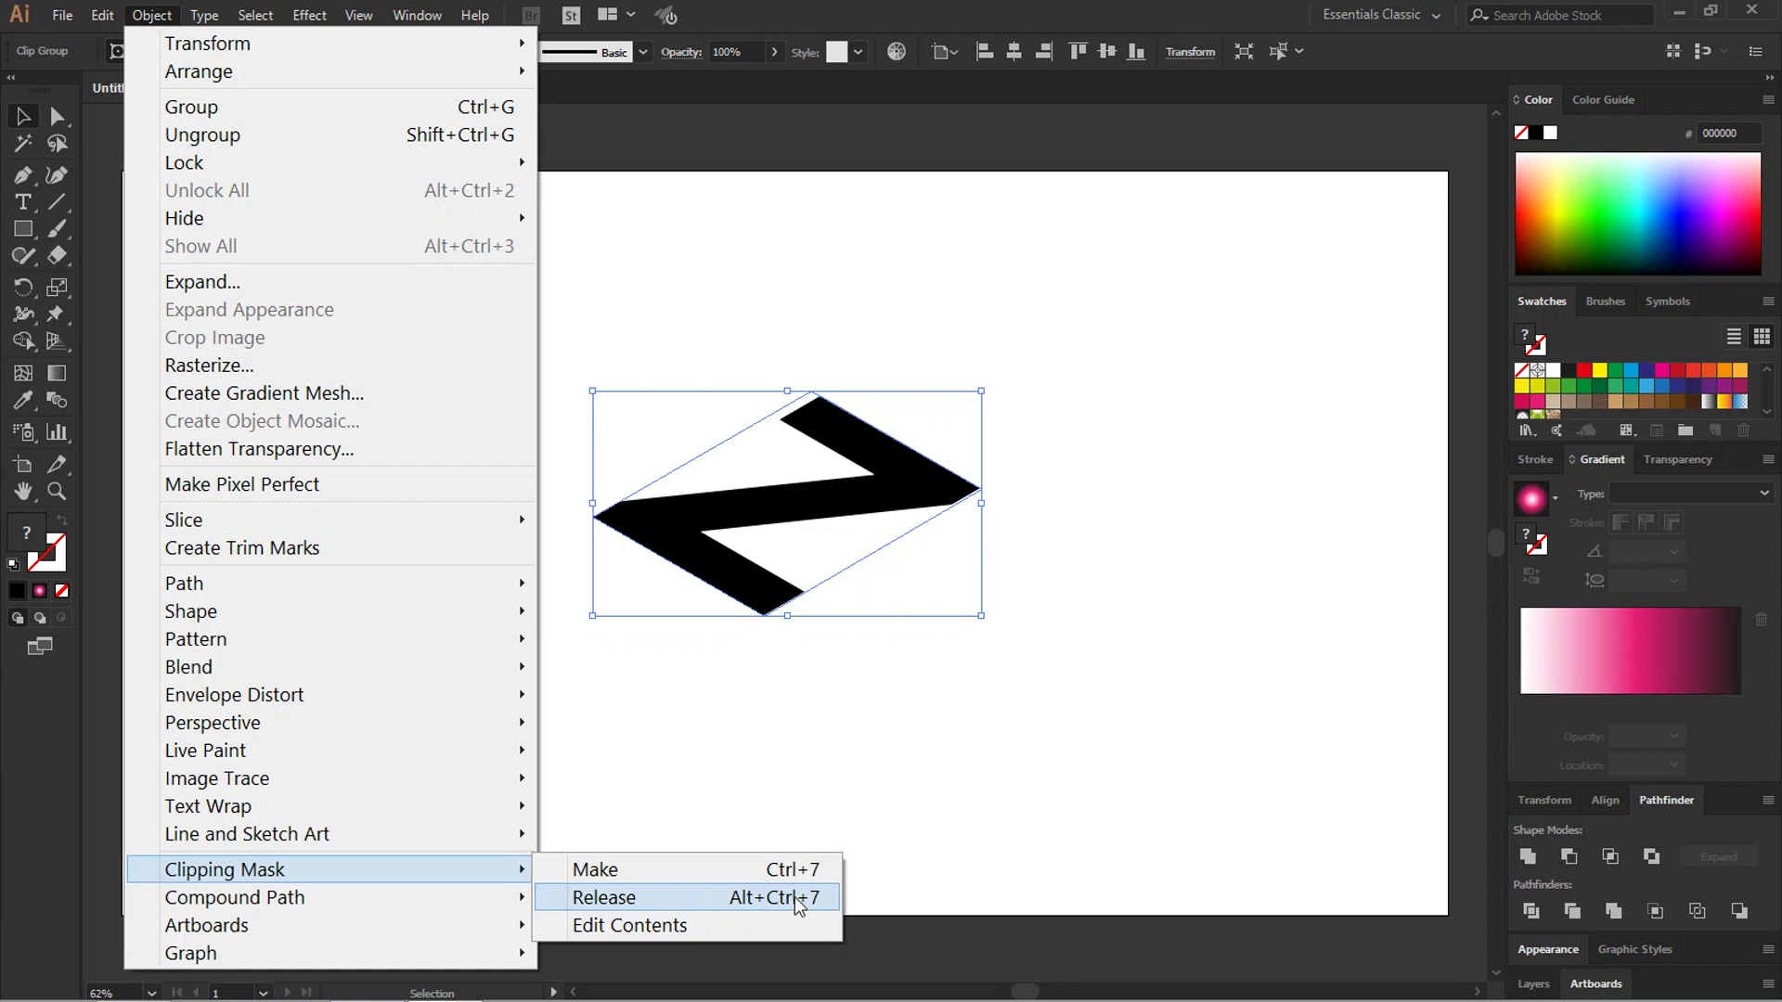
pyautogui.click(798, 905)
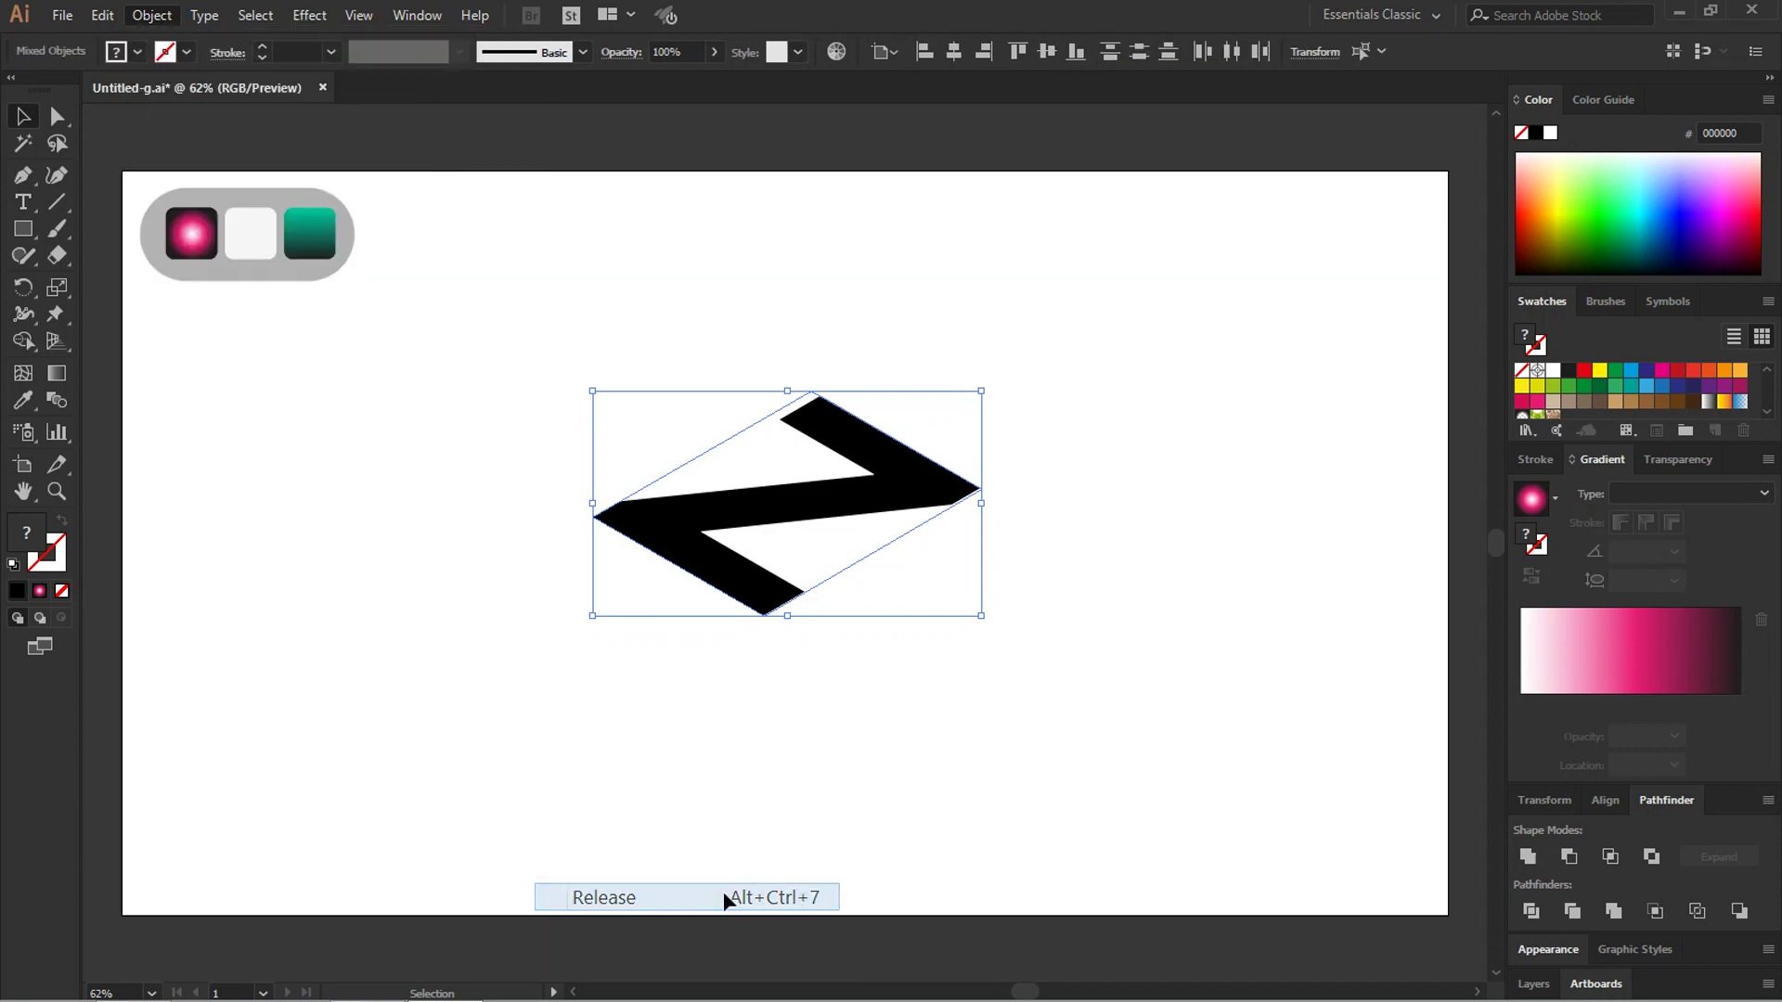
# Step: Delete the leftover rhombus clip path and reselect the zigzag group
pyautogui.click(678, 744)
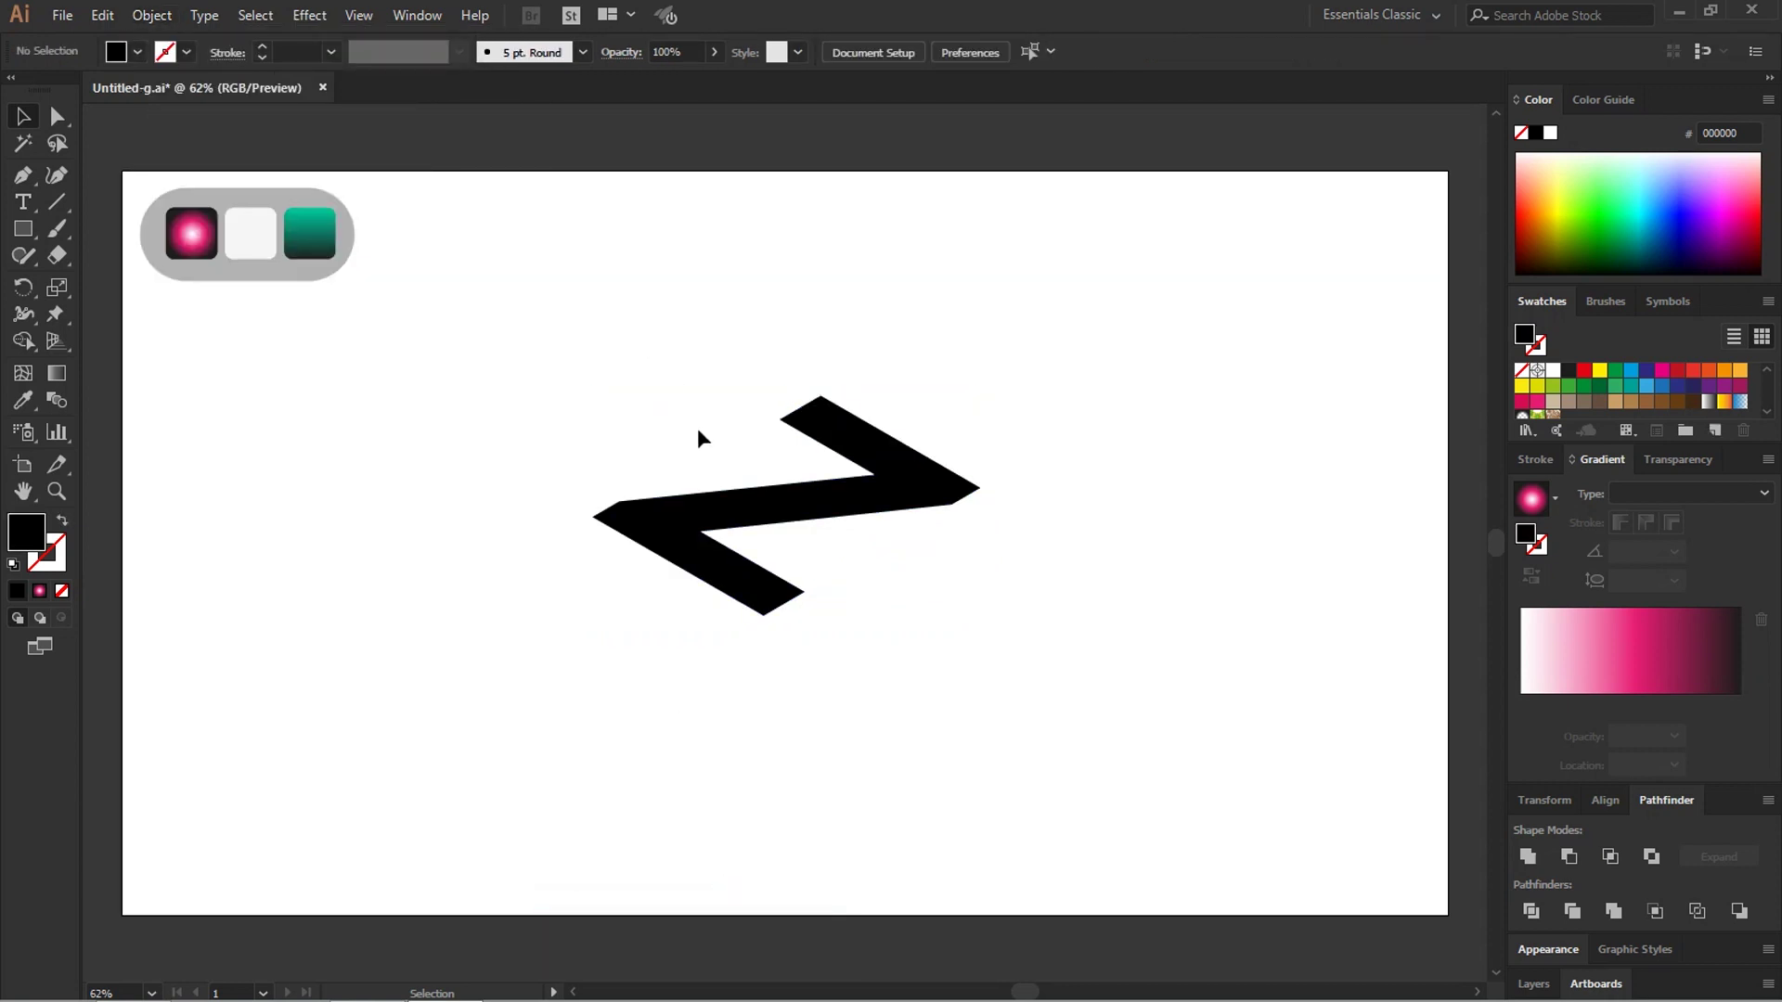
pyautogui.moveTo(734, 460); pyautogui.dragTo(767, 474)
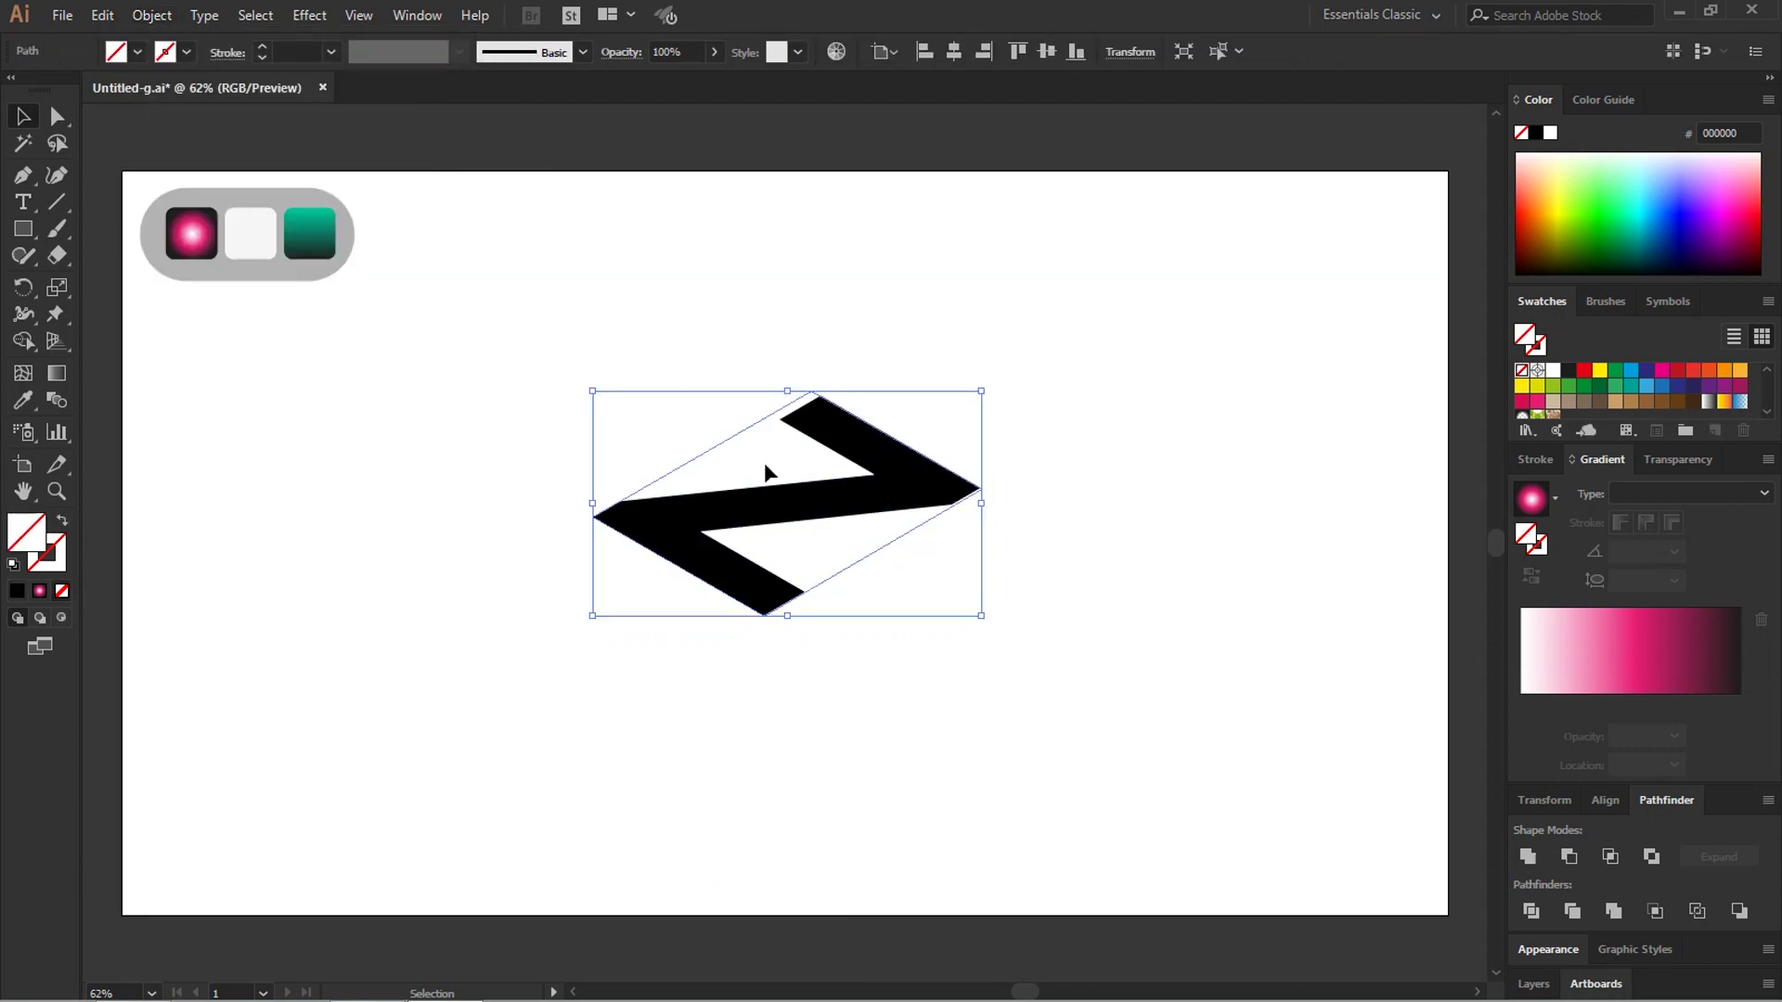
pyautogui.press('Delete')
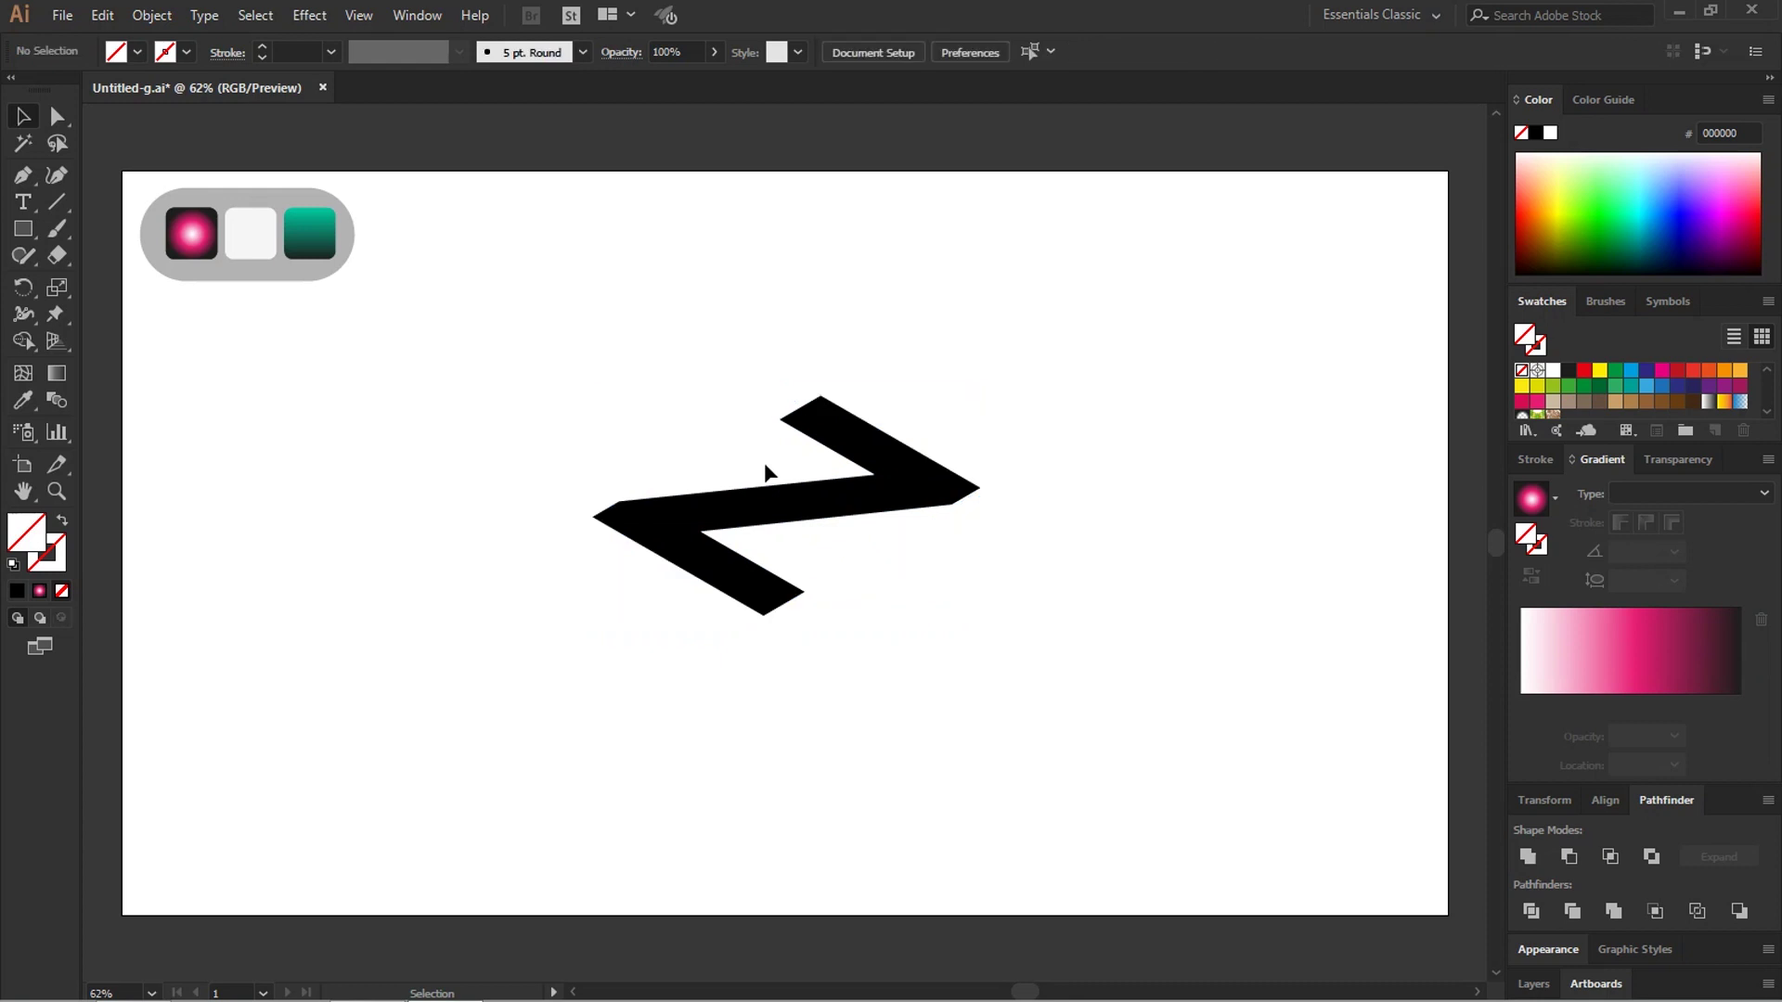
pyautogui.click(876, 434)
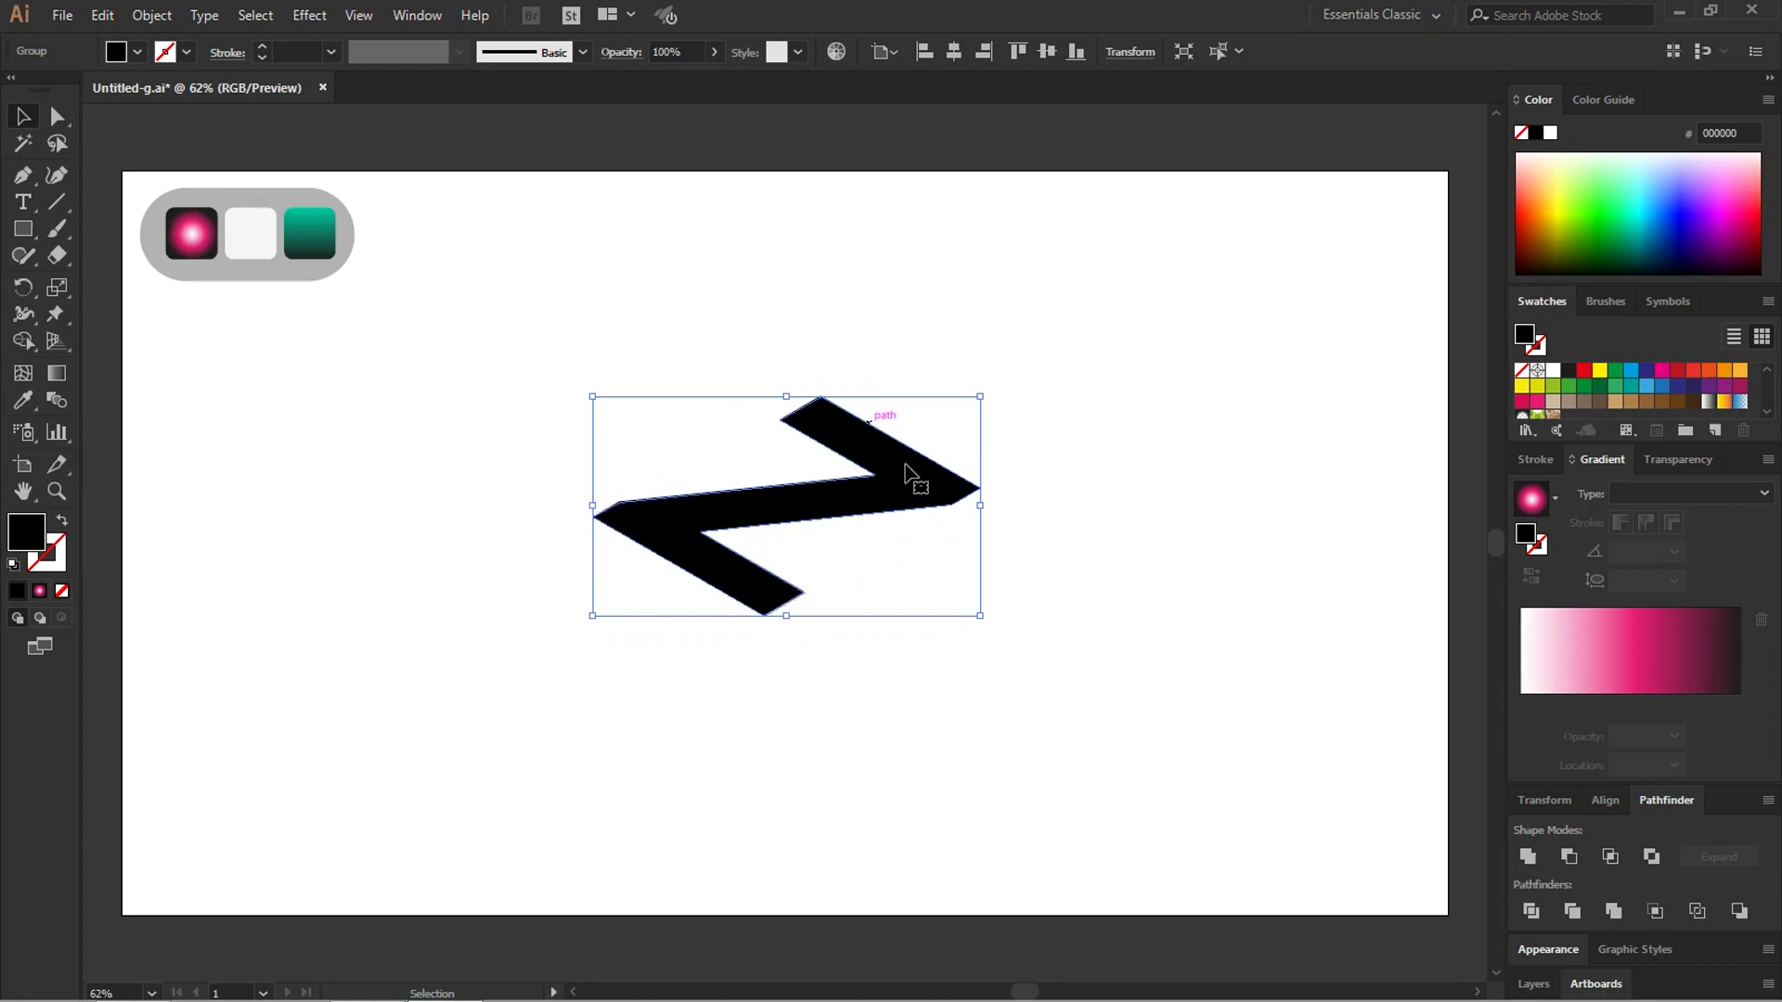
pyautogui.click(1026, 465)
pyautogui.click(899, 465)
# Step: Enlarge the zigzag and draw a vertical line down from its top vertex
pyautogui.moveTo(980, 396); pyautogui.dragTo(1108, 290)
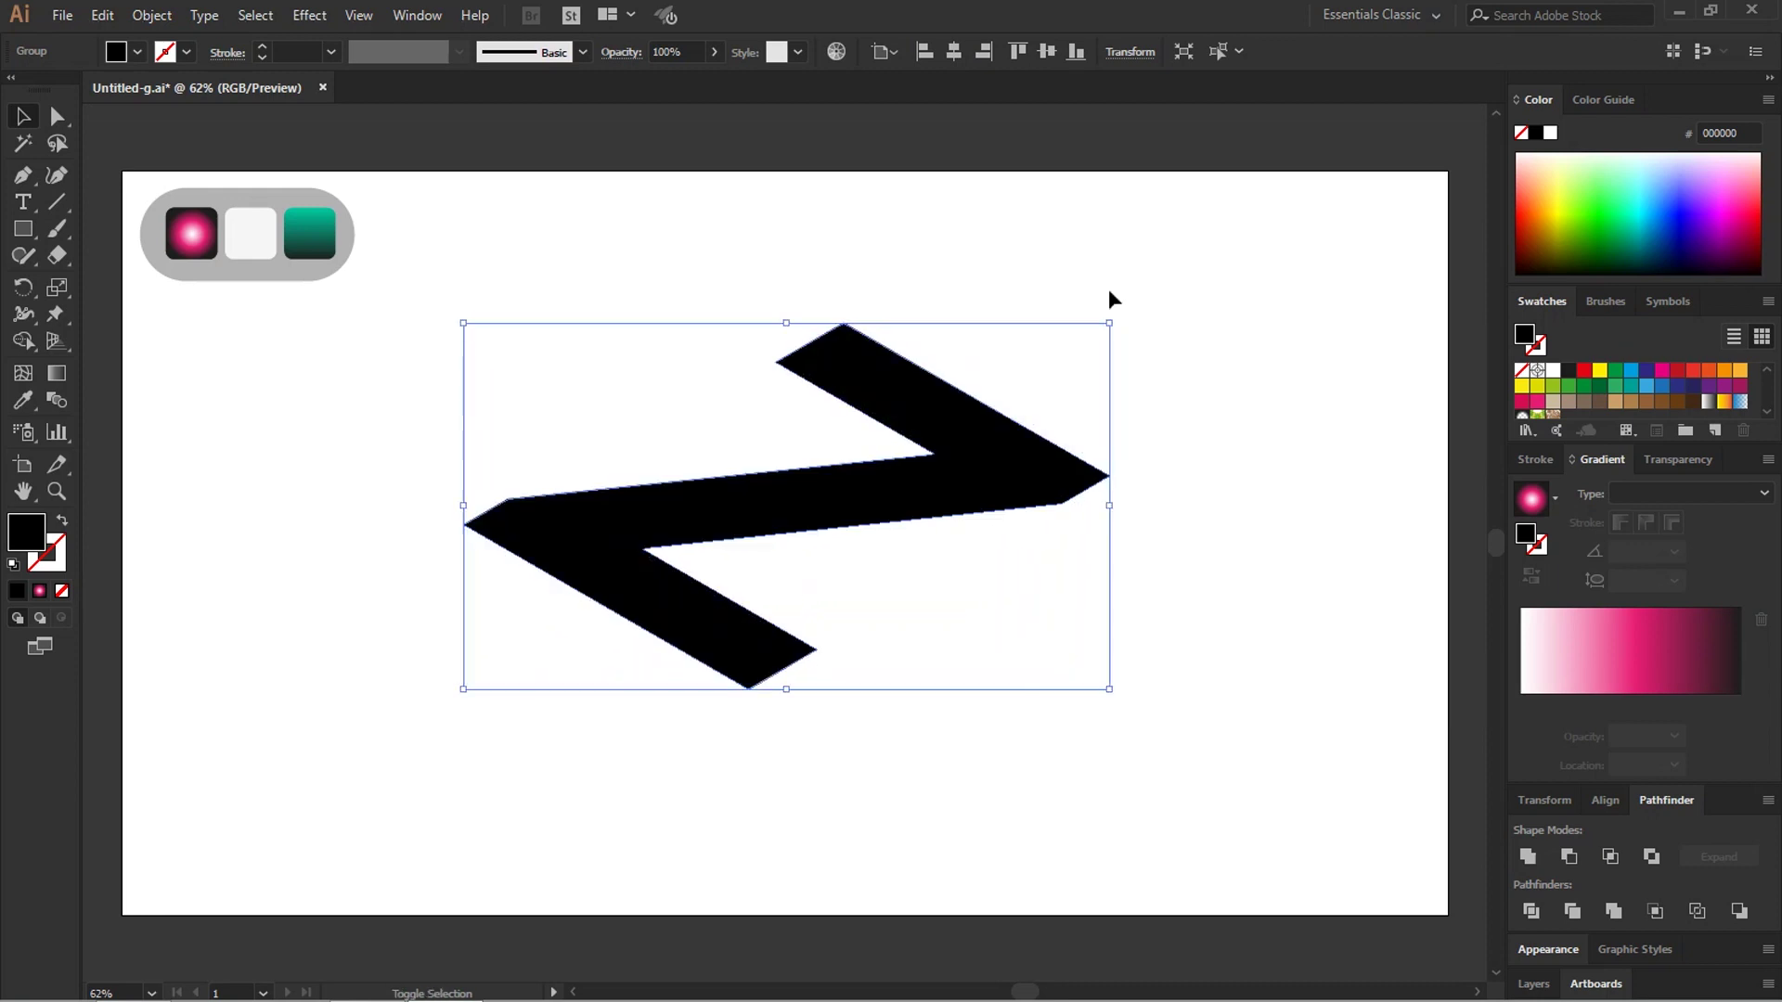
pyautogui.click(1198, 358)
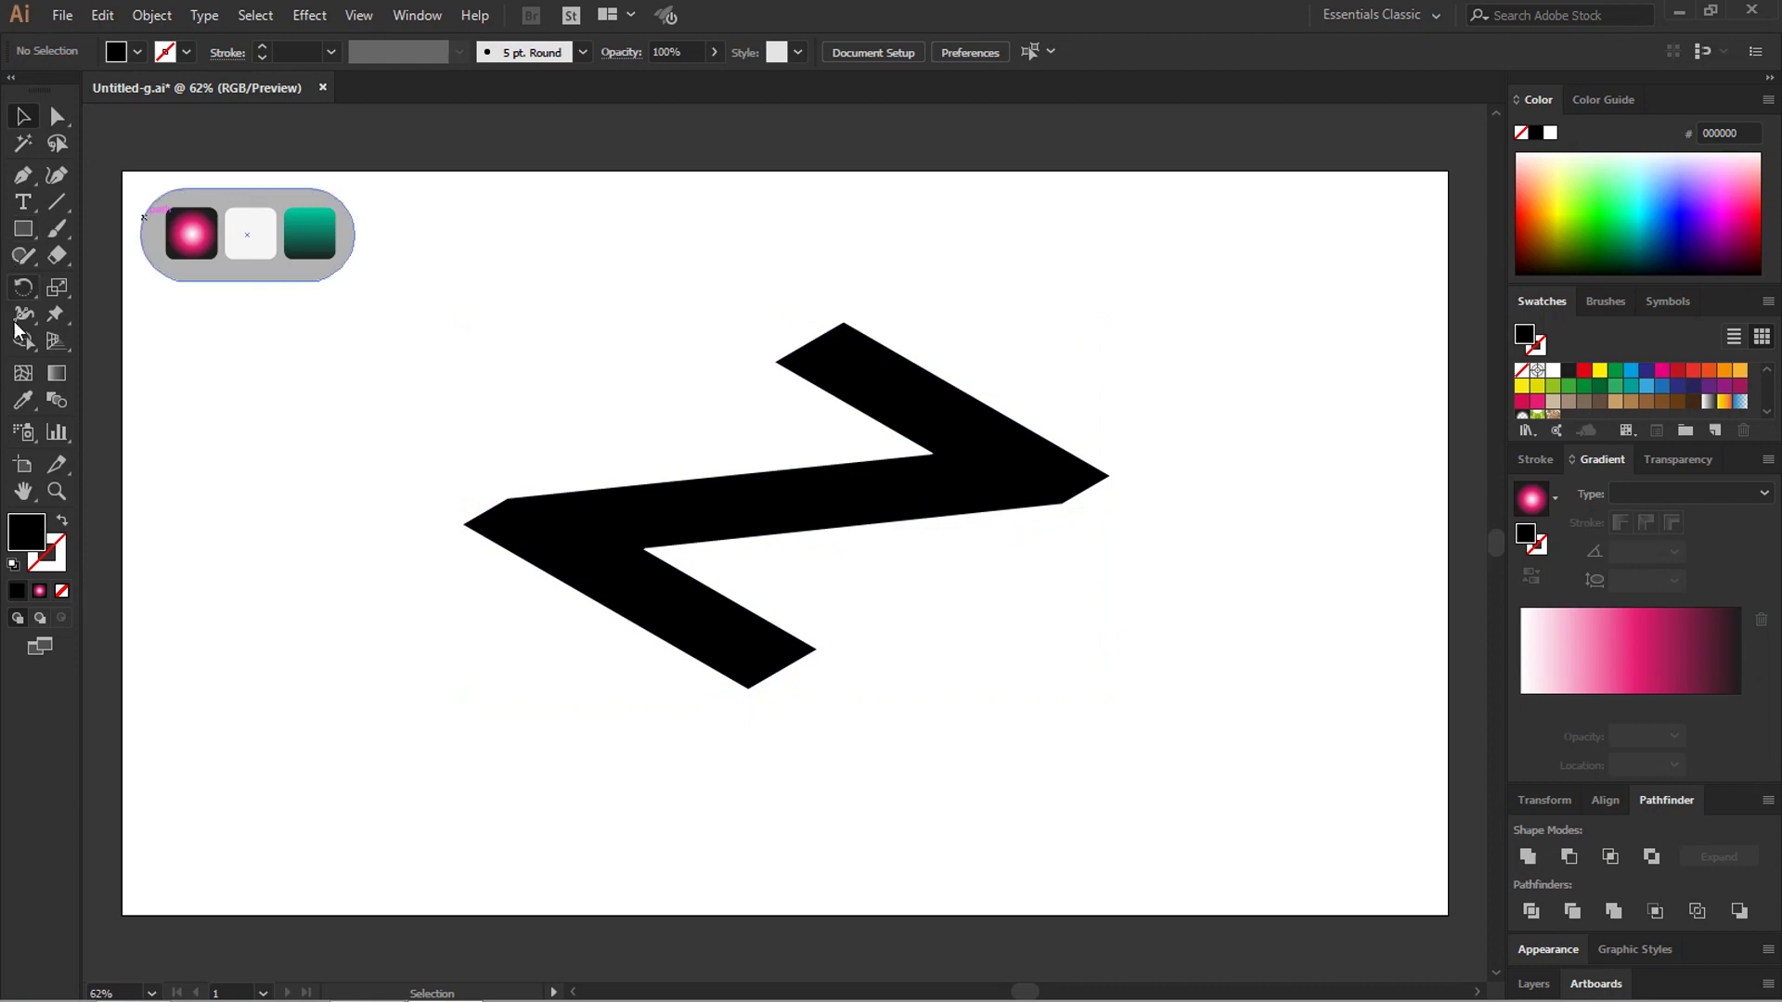
pyautogui.click(54, 210)
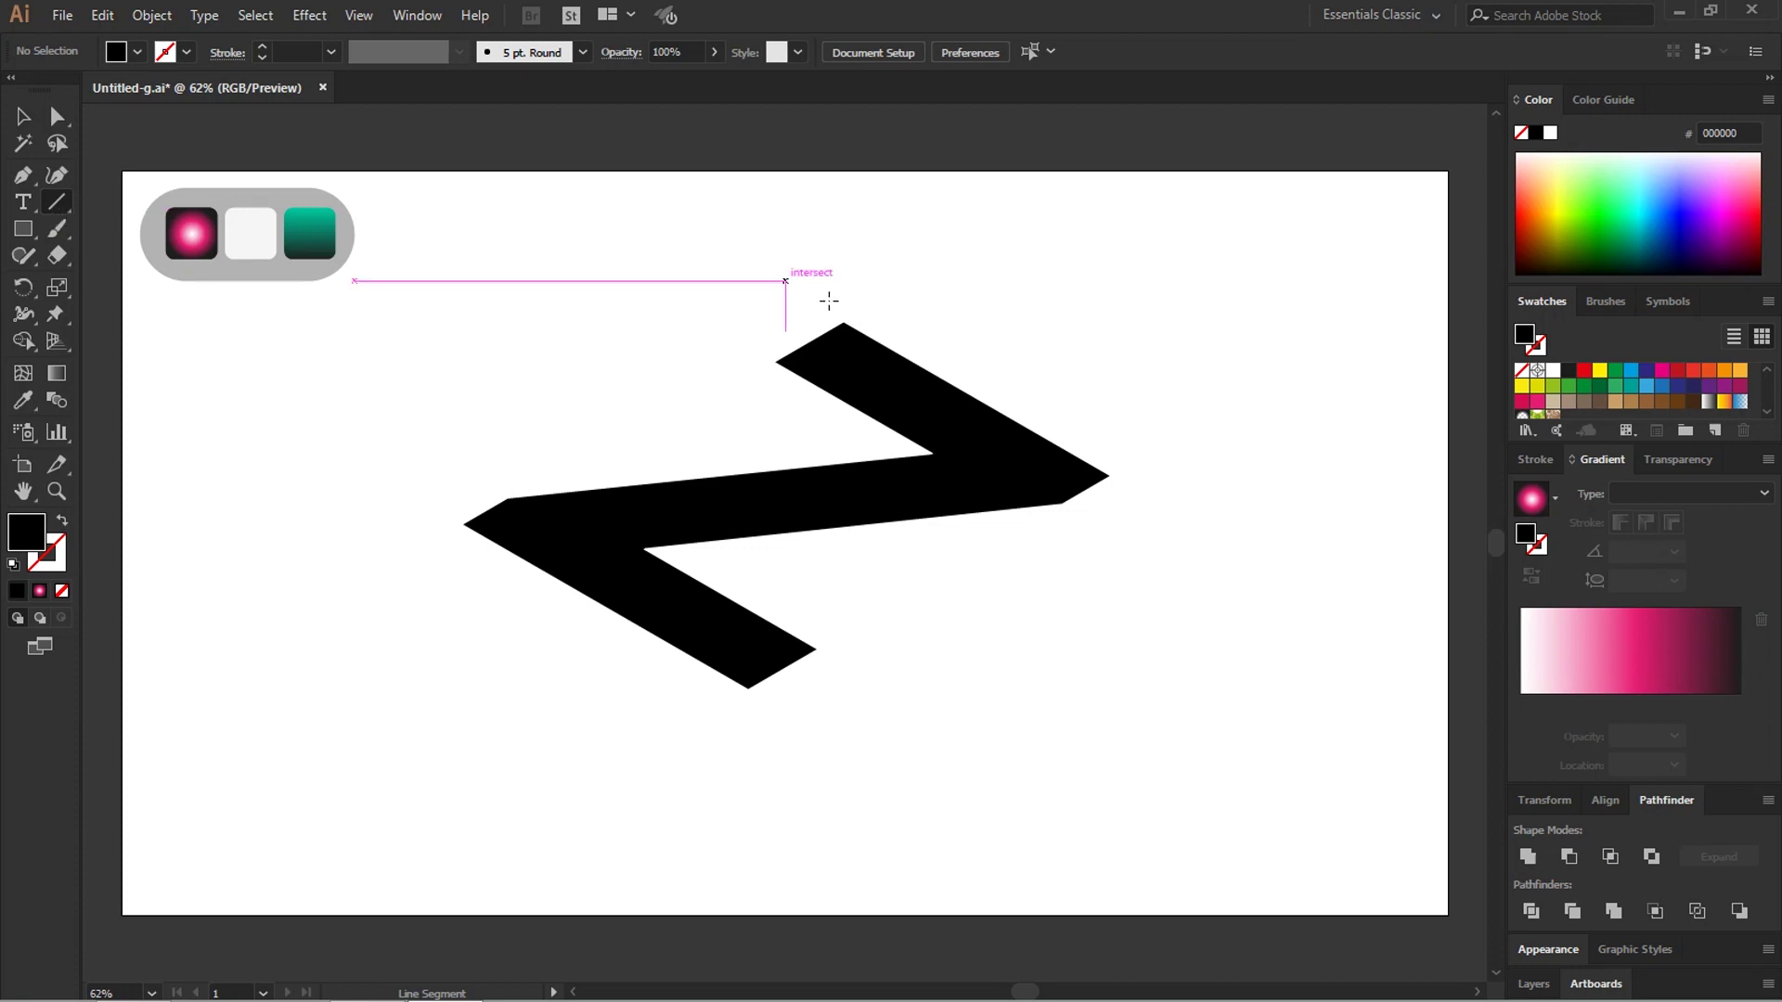
pyautogui.scroll(2, 850, 322)
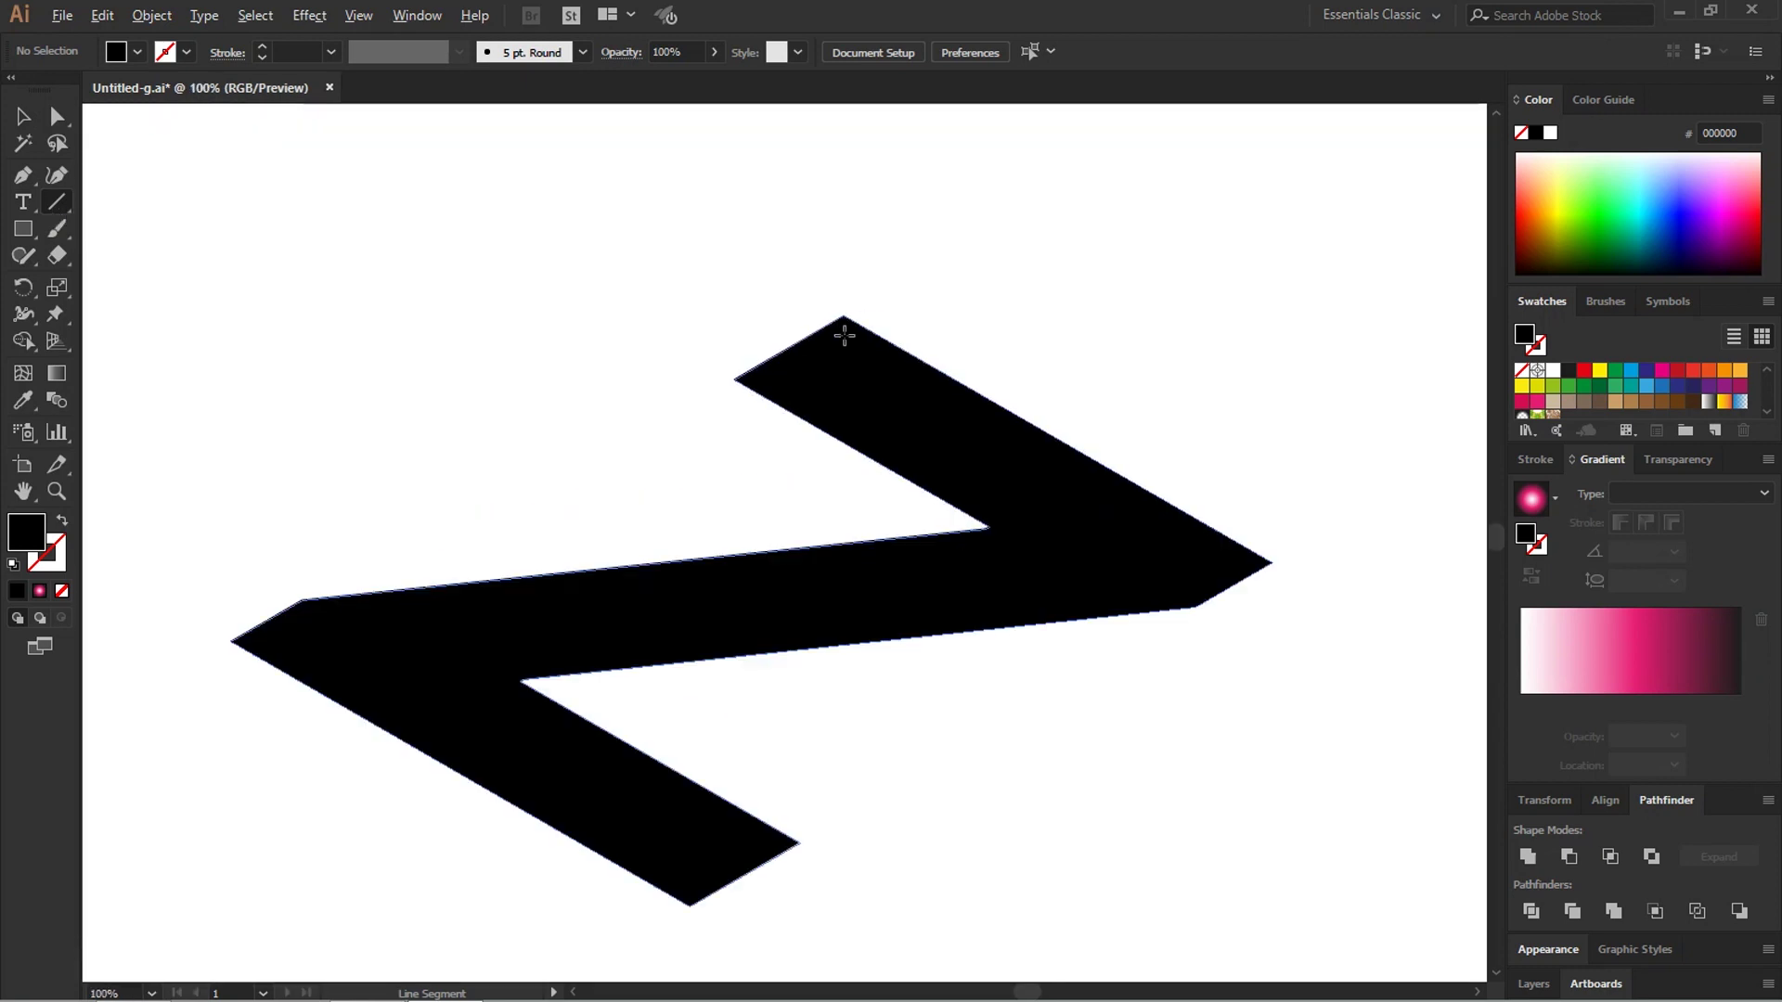
pyautogui.scroll(2, 850, 322)
pyautogui.scroll(1, 846, 315)
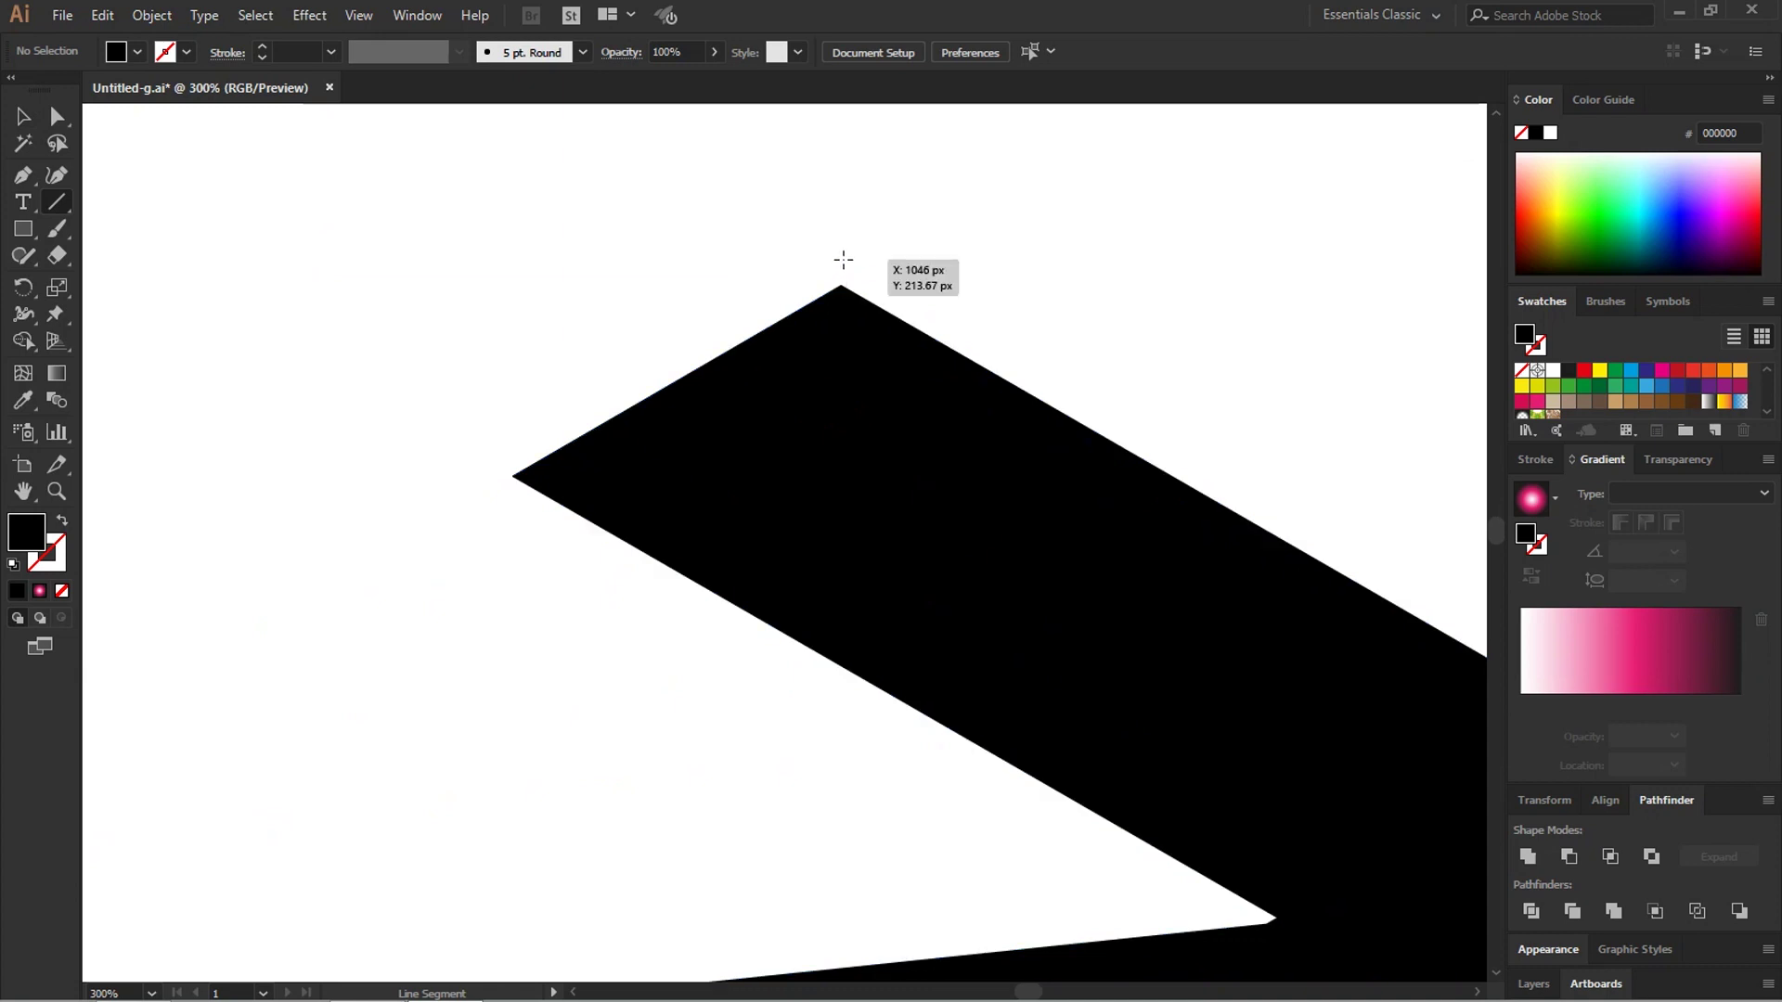
pyautogui.moveTo(841, 287); pyautogui.dragTo(841, 754)
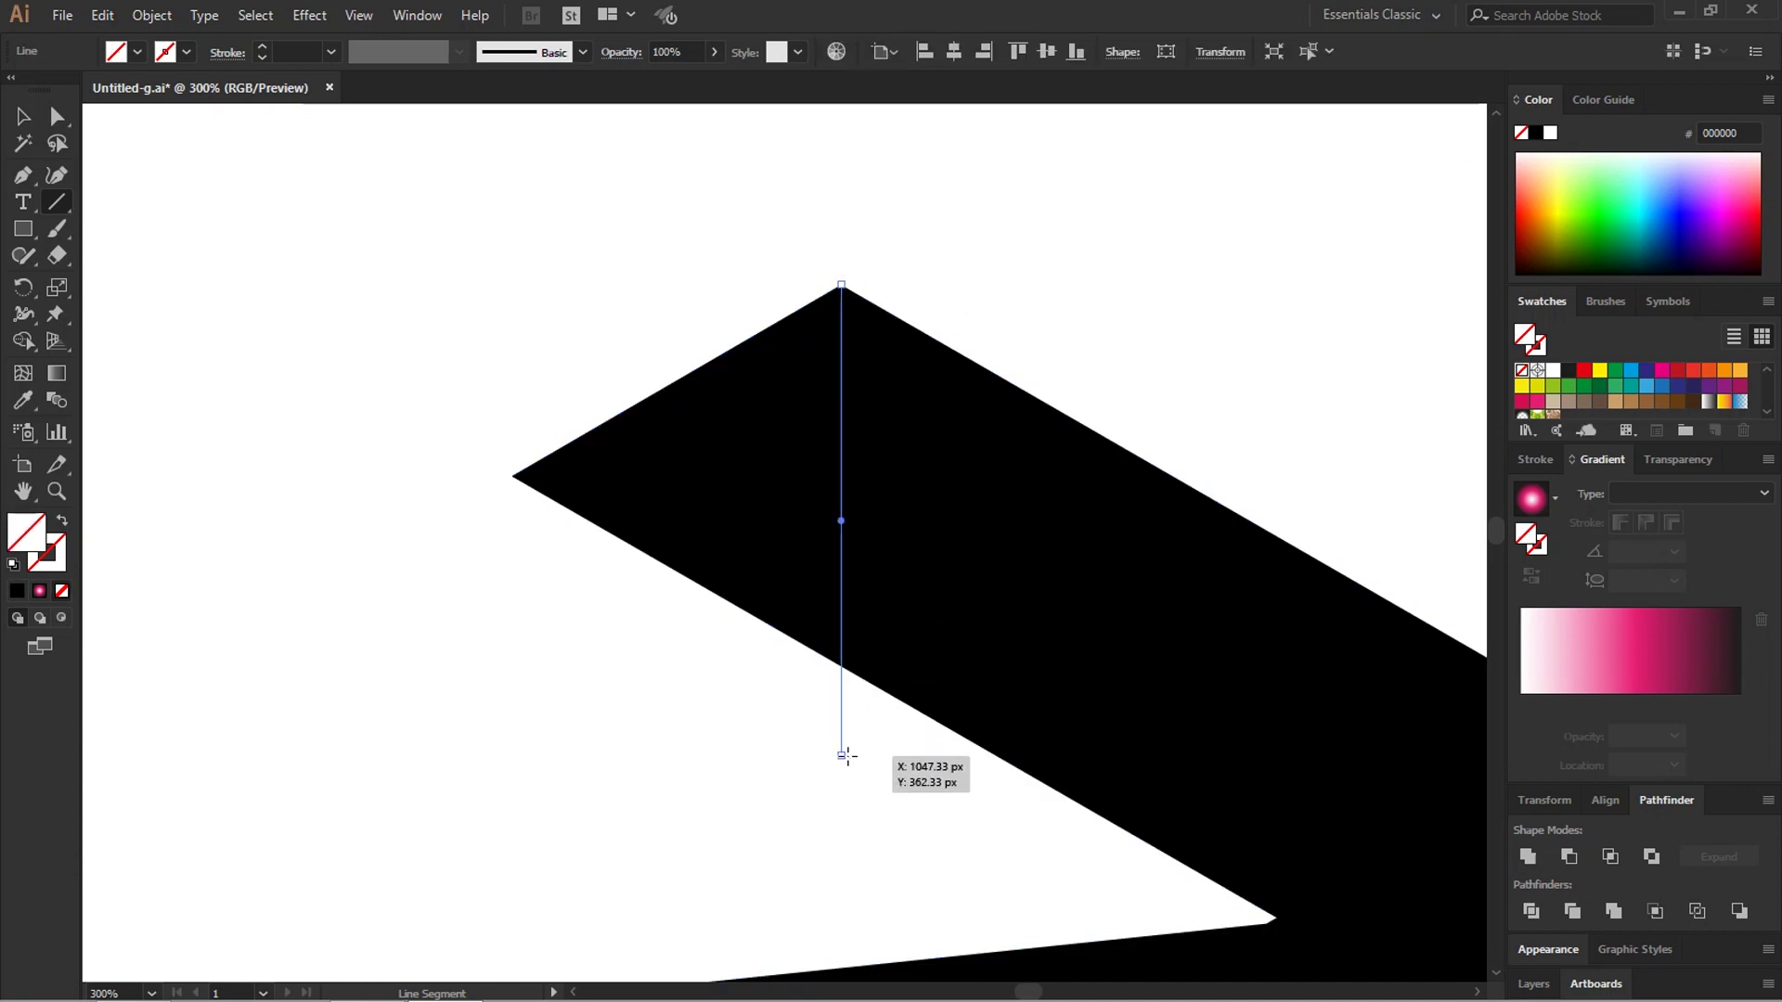
# Step: Give the new vertical line a CMYK Yellow stroke
pyautogui.press('v')
pyautogui.click(1032, 310)
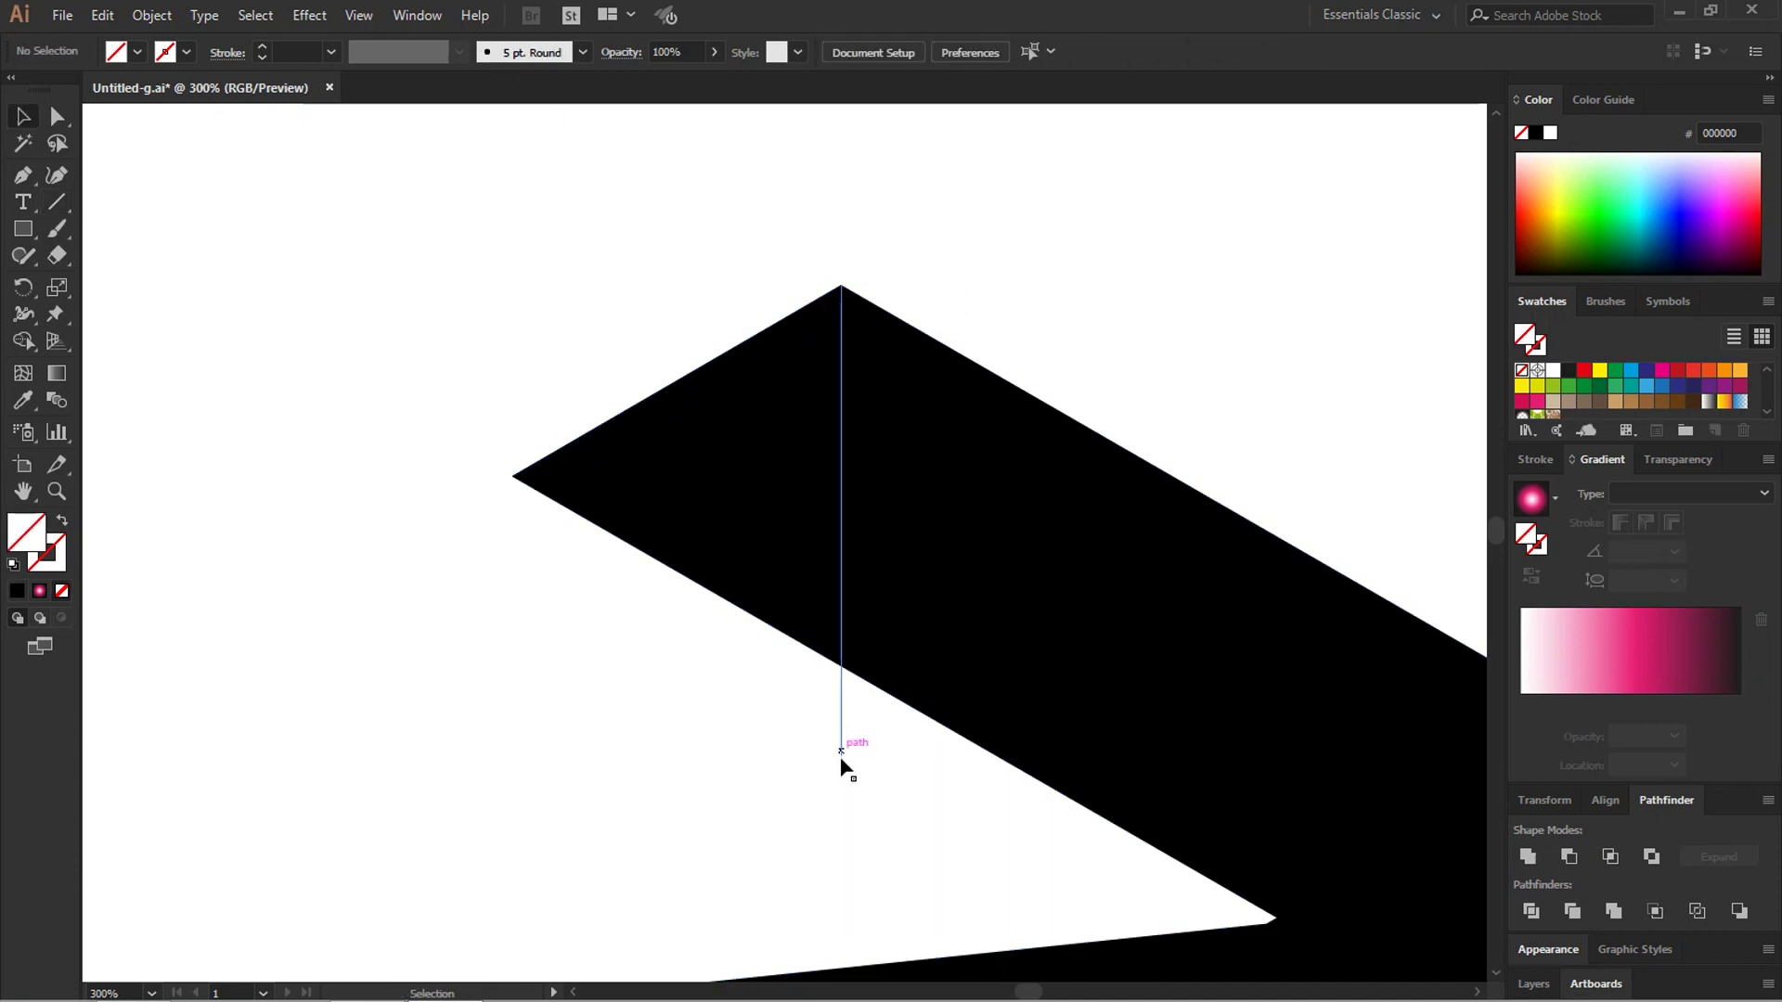
pyautogui.moveTo(864, 757); pyautogui.dragTo(811, 713)
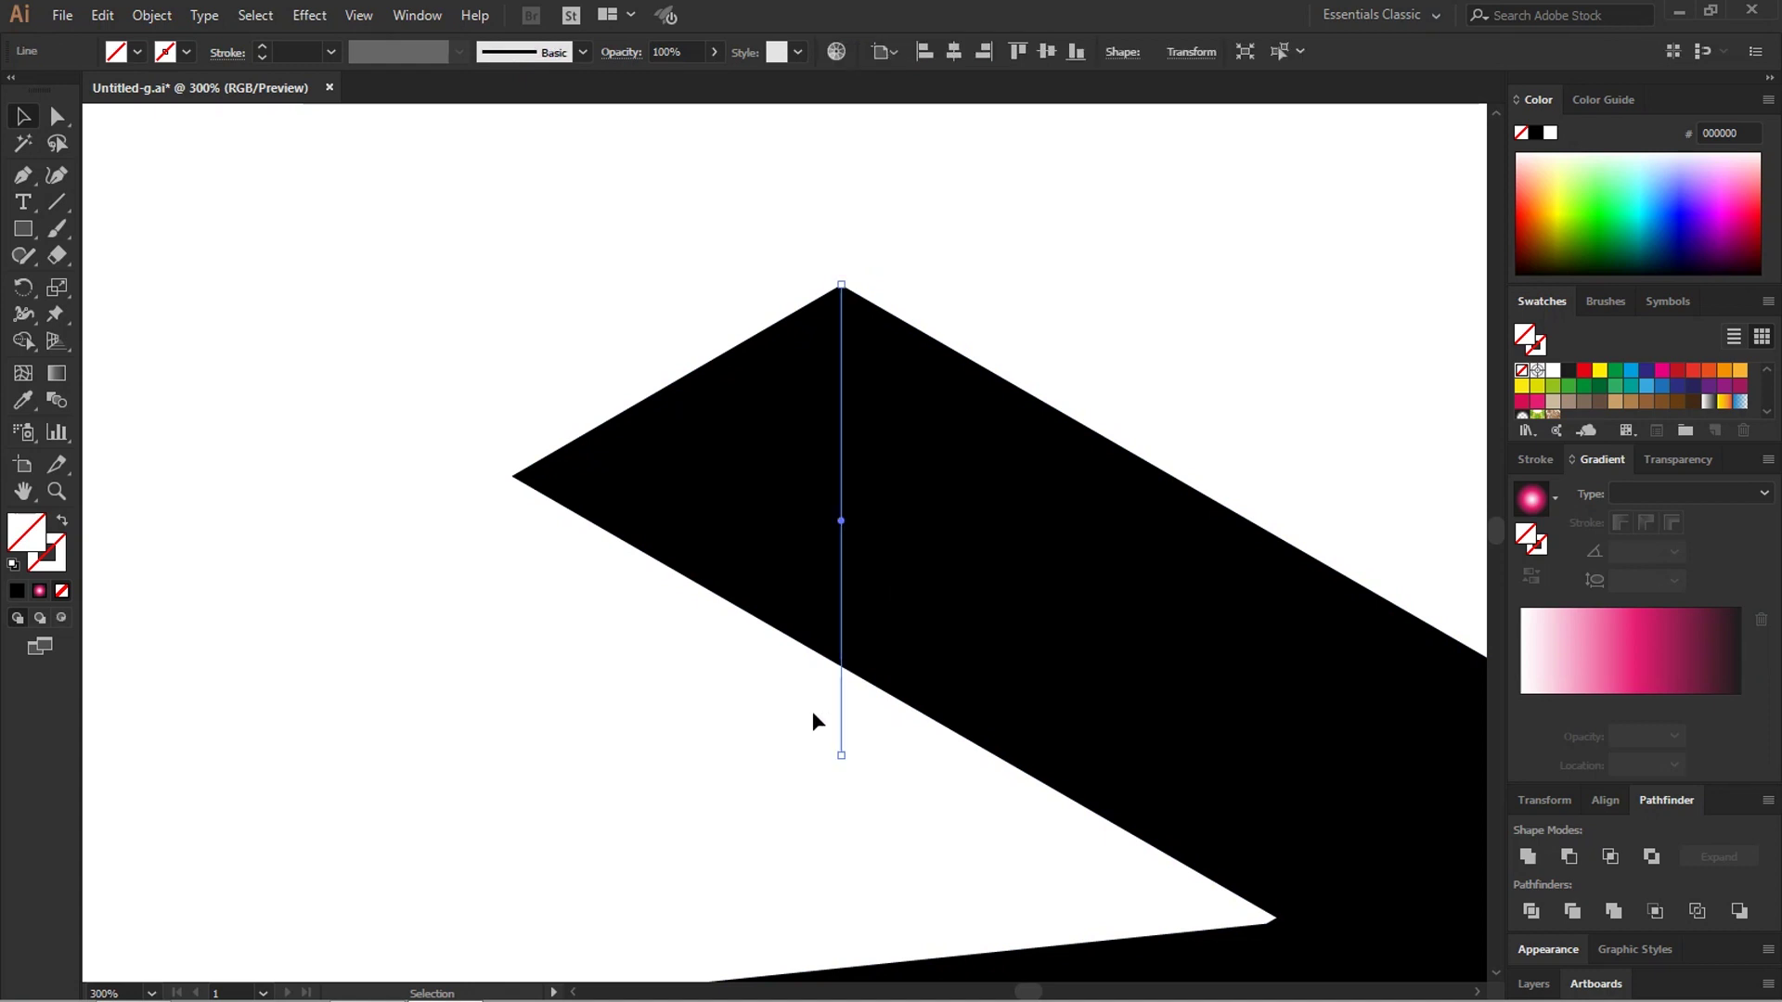
pyautogui.click(56, 559)
pyautogui.click(17, 591)
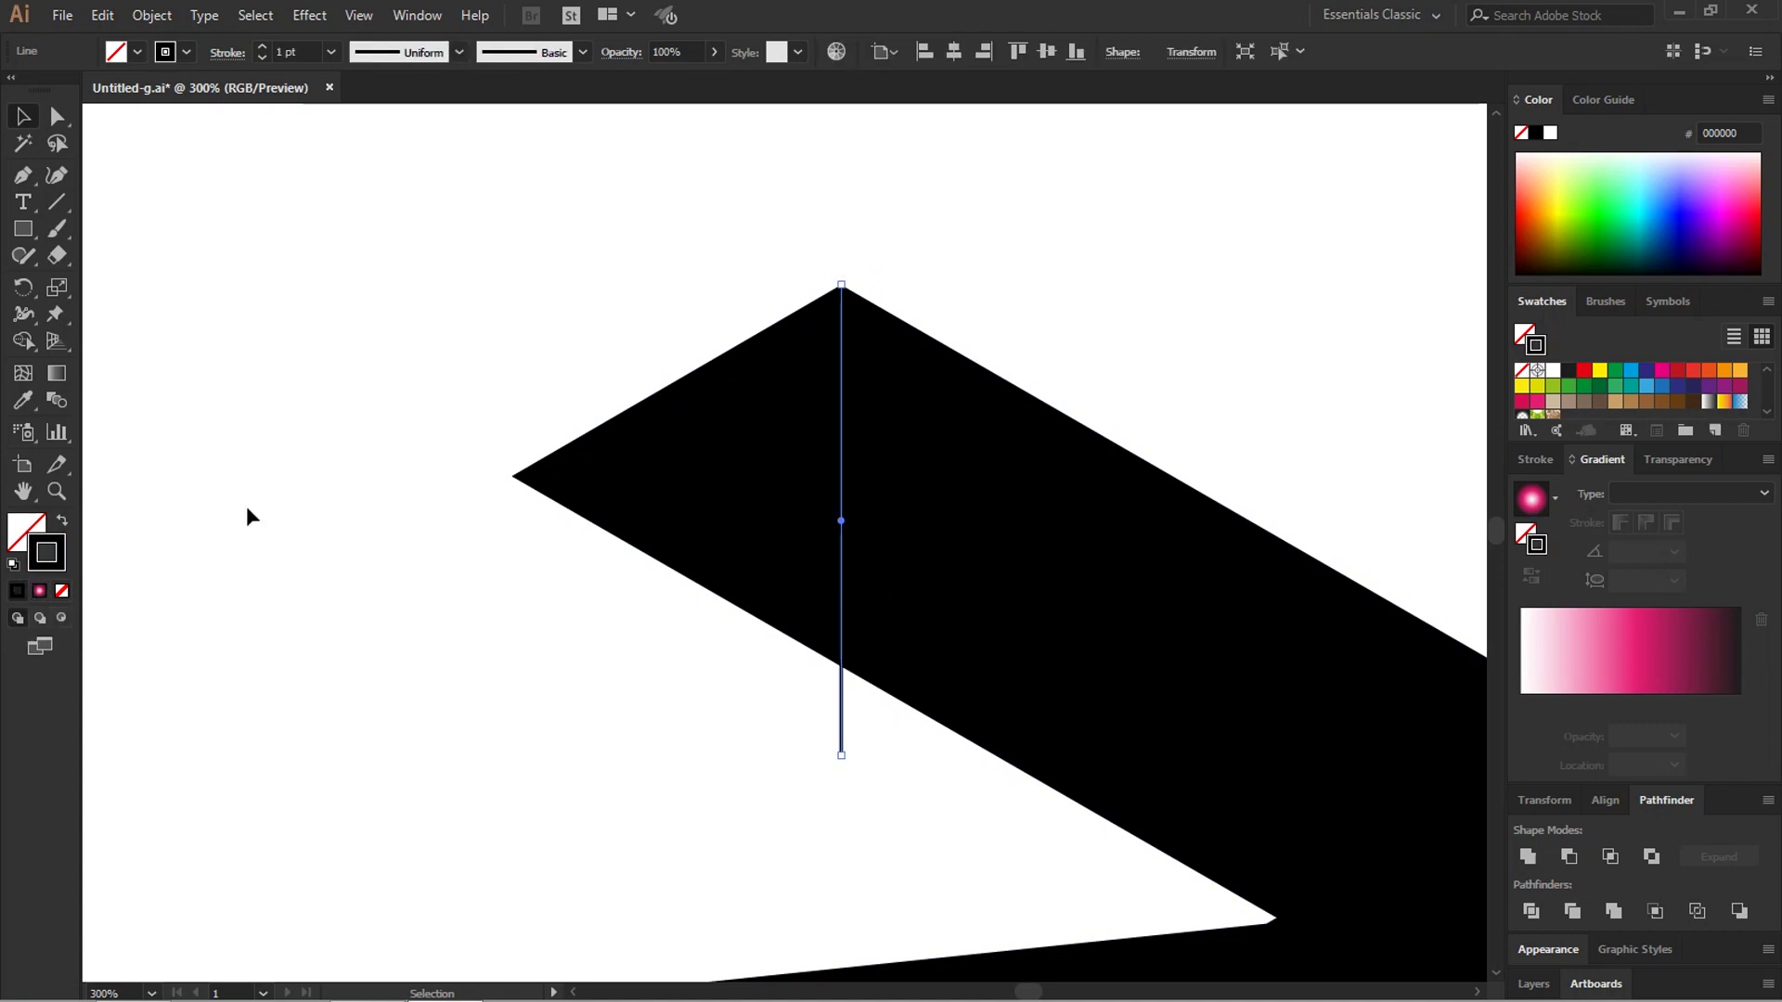
pyautogui.click(195, 594)
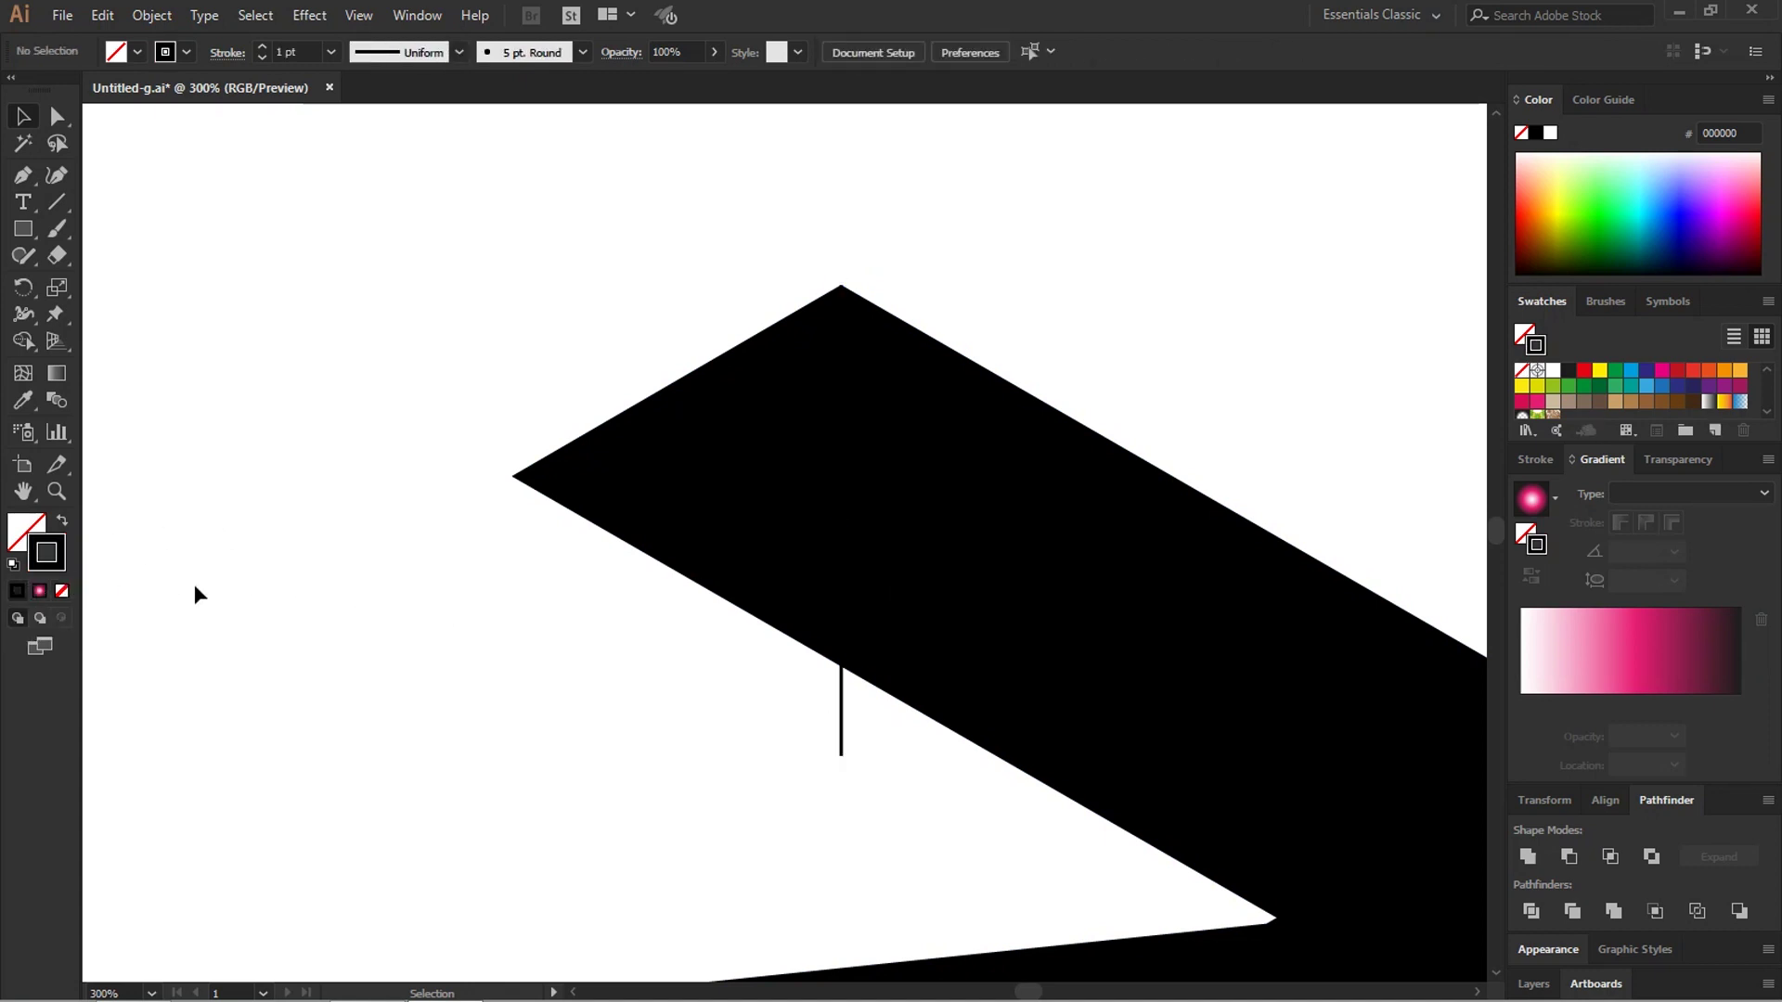
pyautogui.moveTo(947, 780)
pyautogui.mouseDown()
pyautogui.moveTo(763, 729)
pyautogui.moveTo(807, 717)
pyautogui.mouseUp()
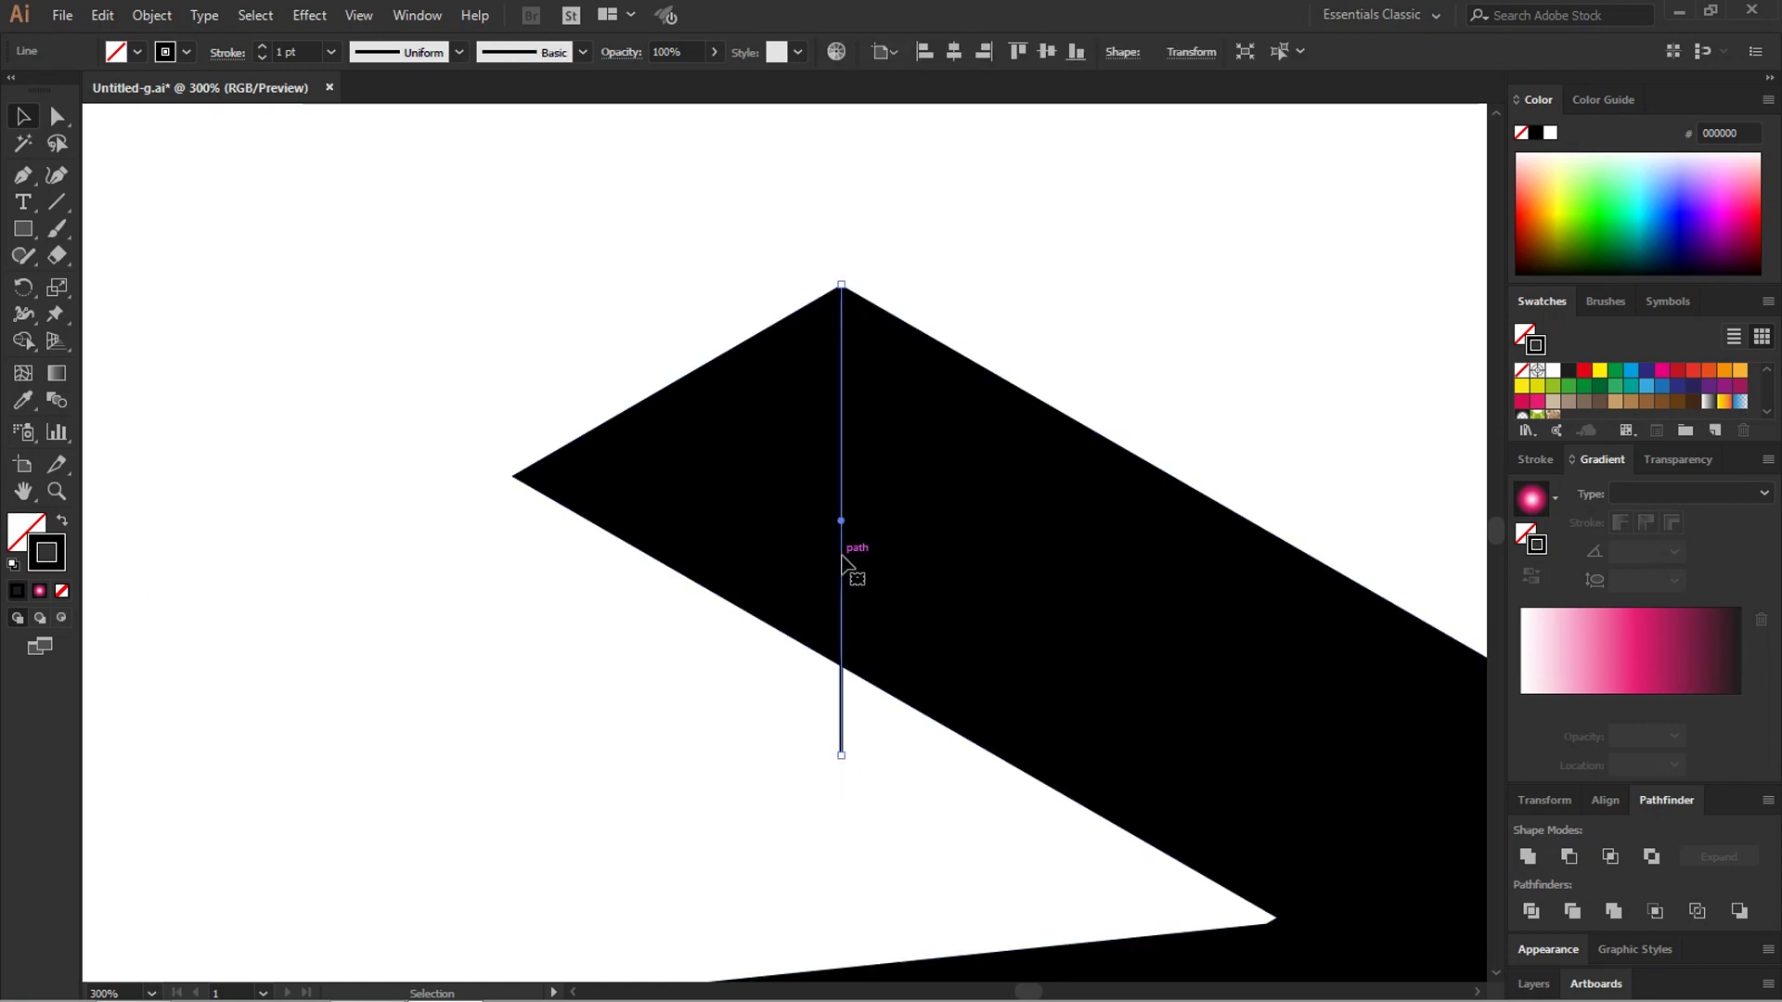
pyautogui.click(186, 52)
pyautogui.click(94, 92)
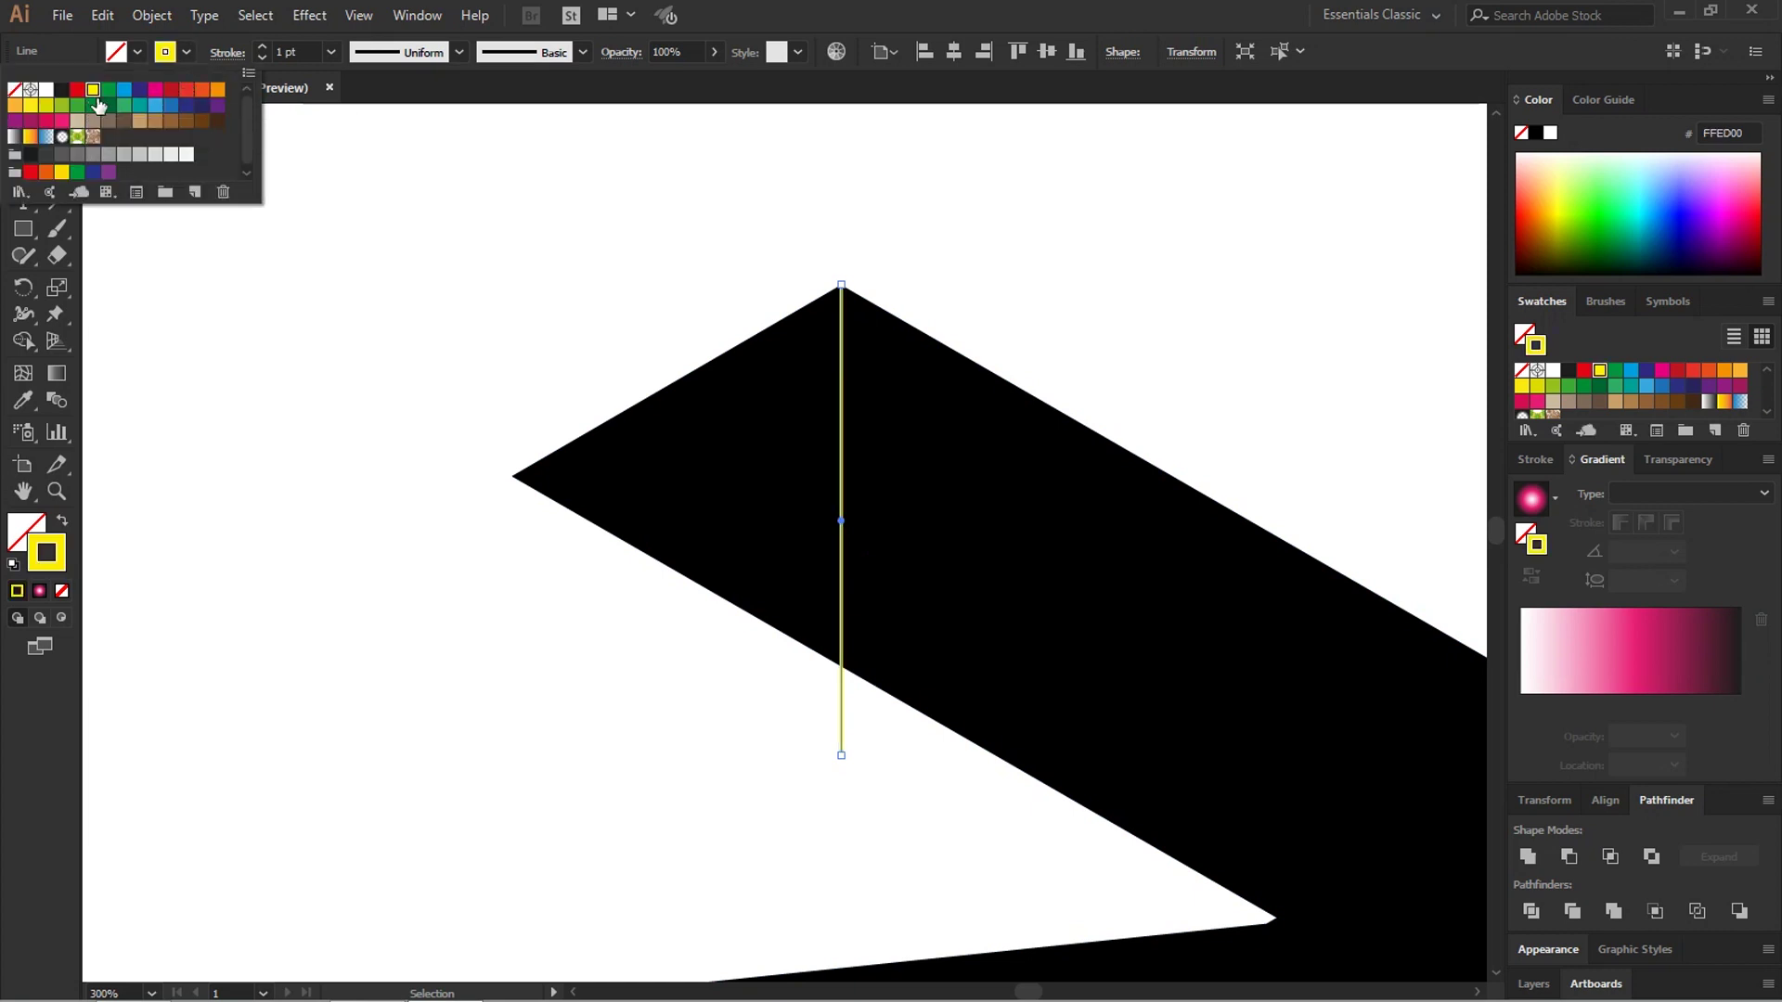
pyautogui.click(331, 403)
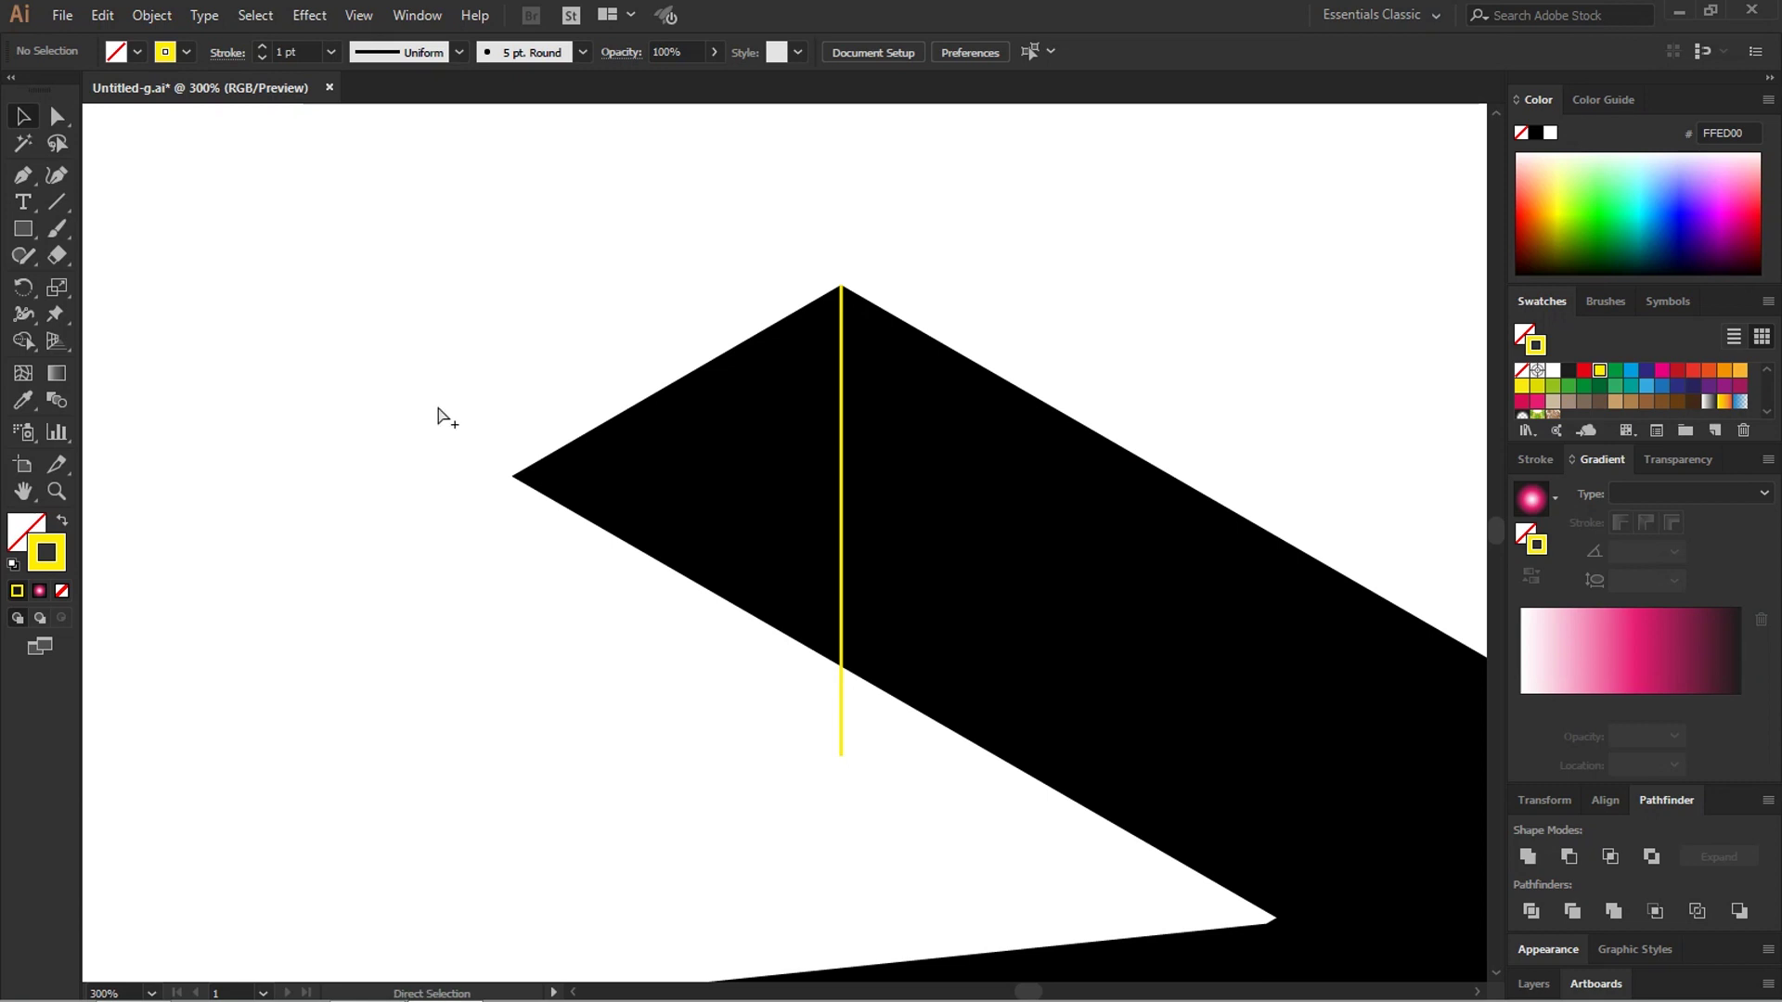
pyautogui.hotkey('ctrl', '0')
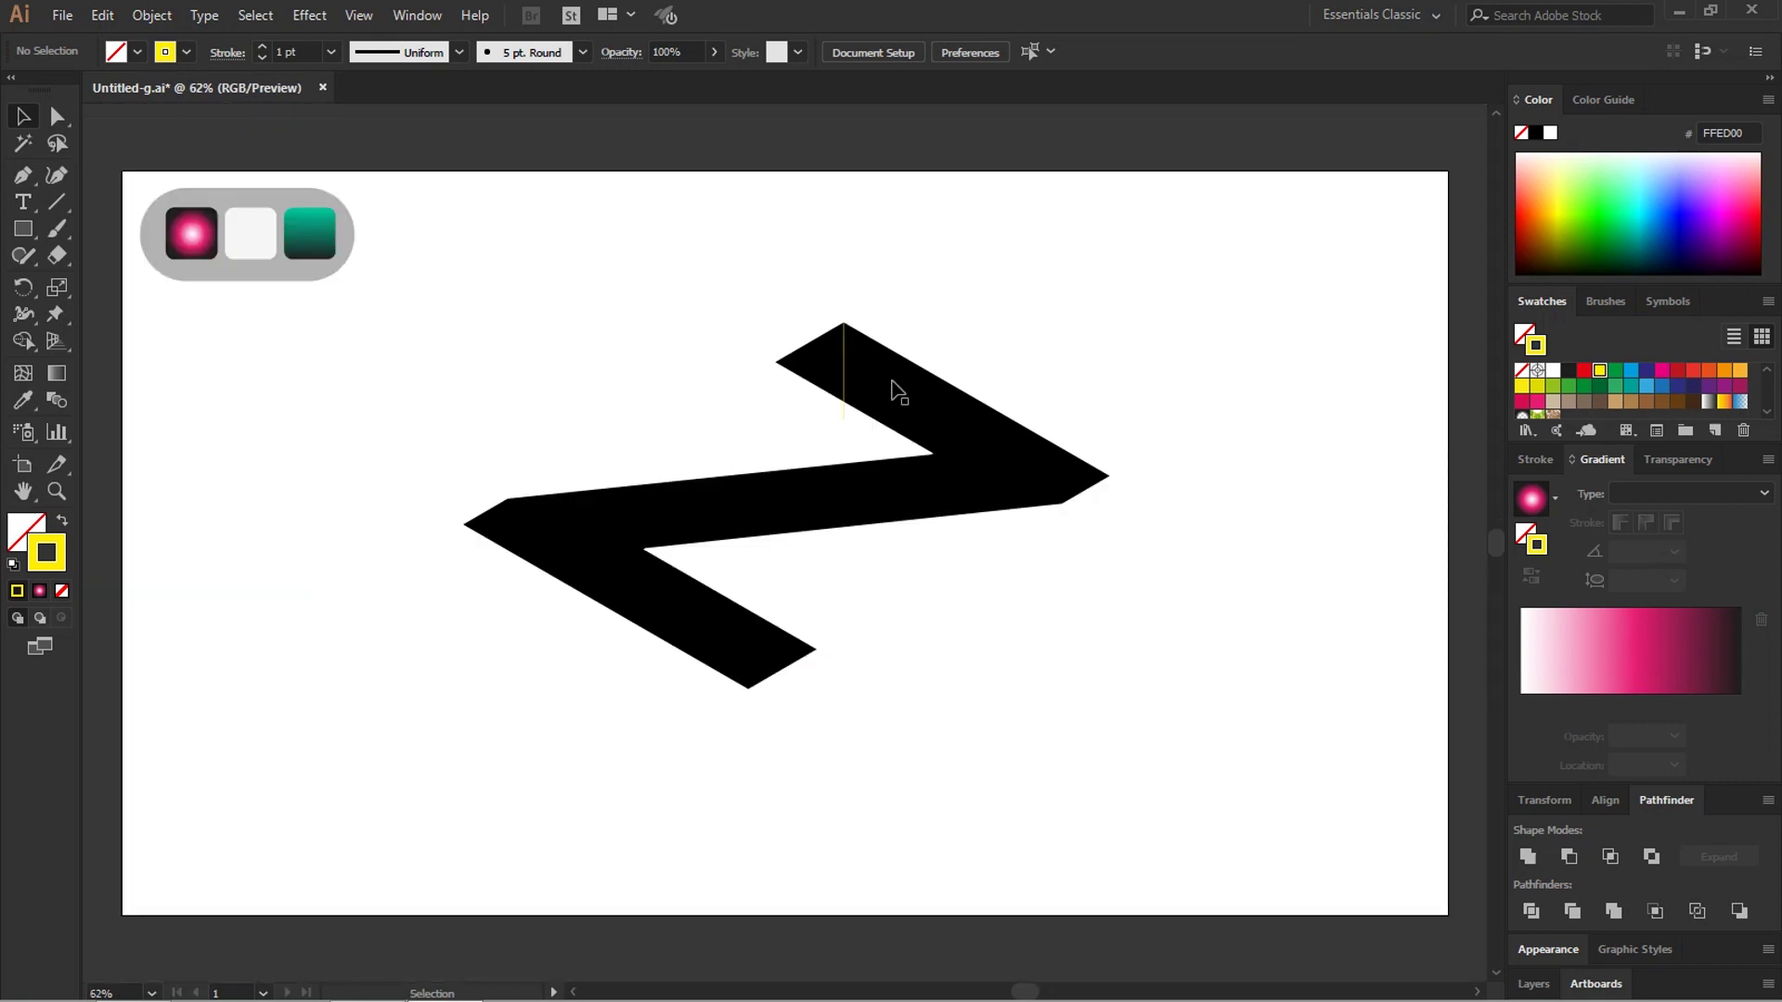
# Step: Draw vertical lines down from the Z's first inner corner and its left corner
pyautogui.keyDown('alt'); pyautogui.scroll(4, 963, 482); pyautogui.keyUp('alt')
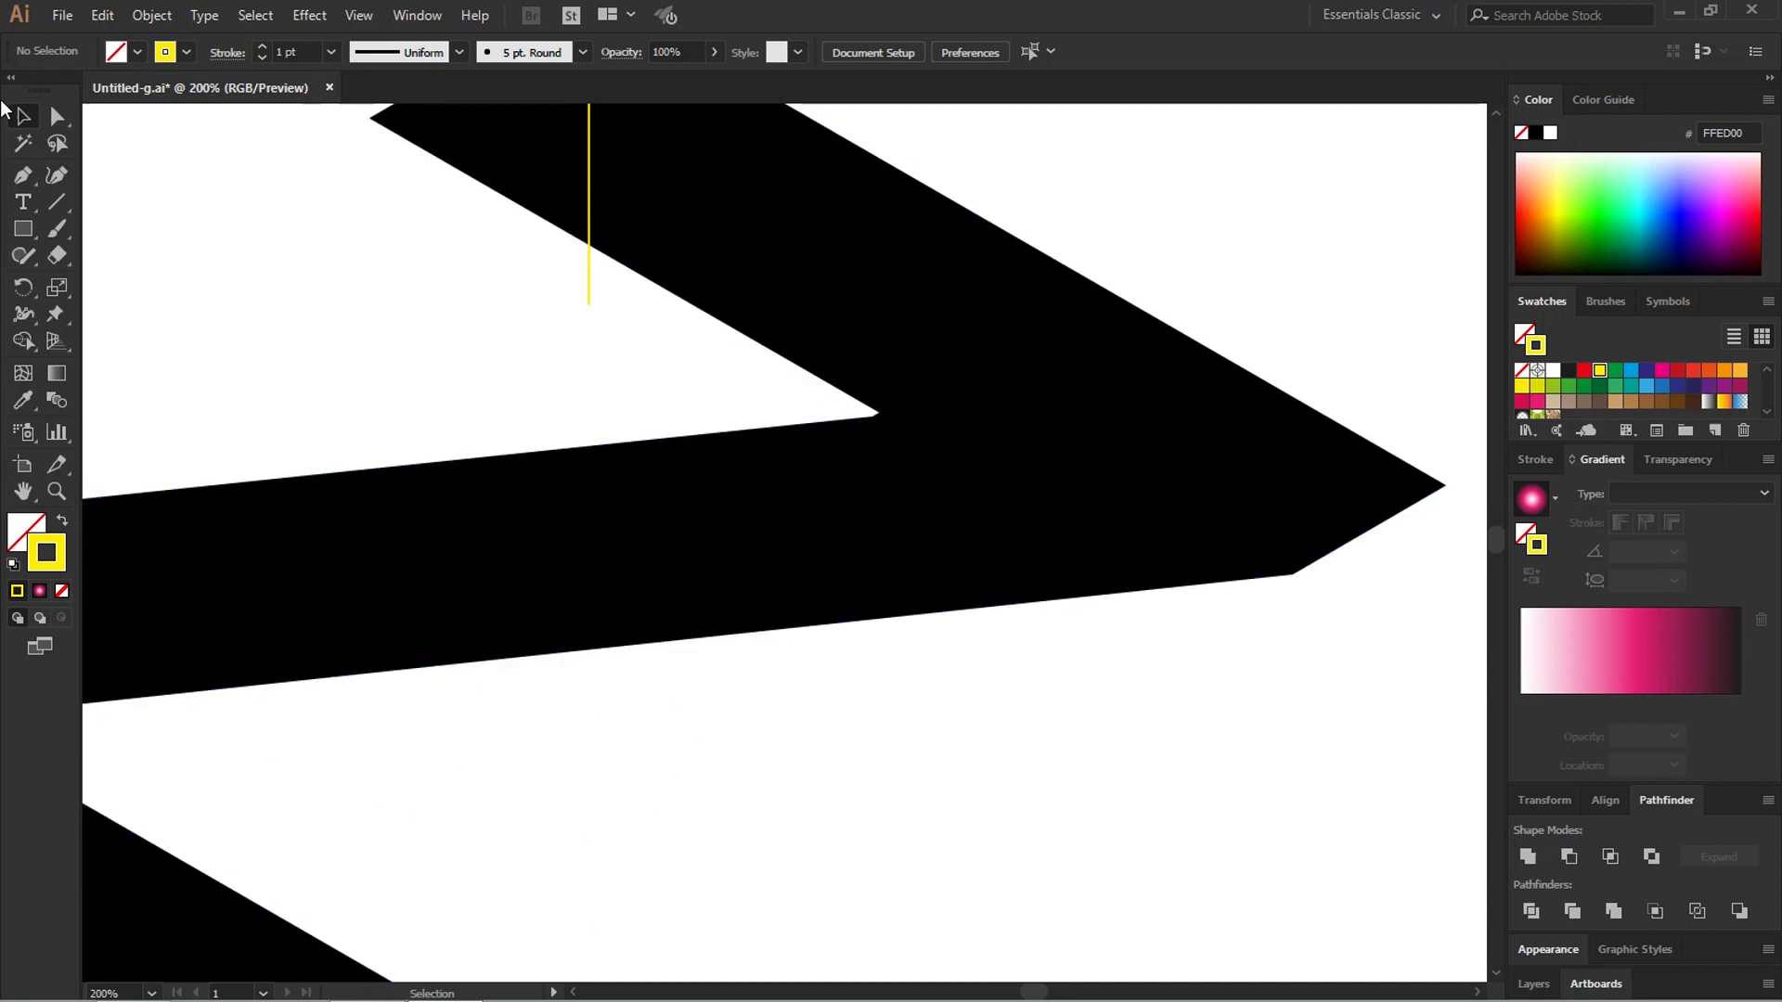
pyautogui.press('\\')
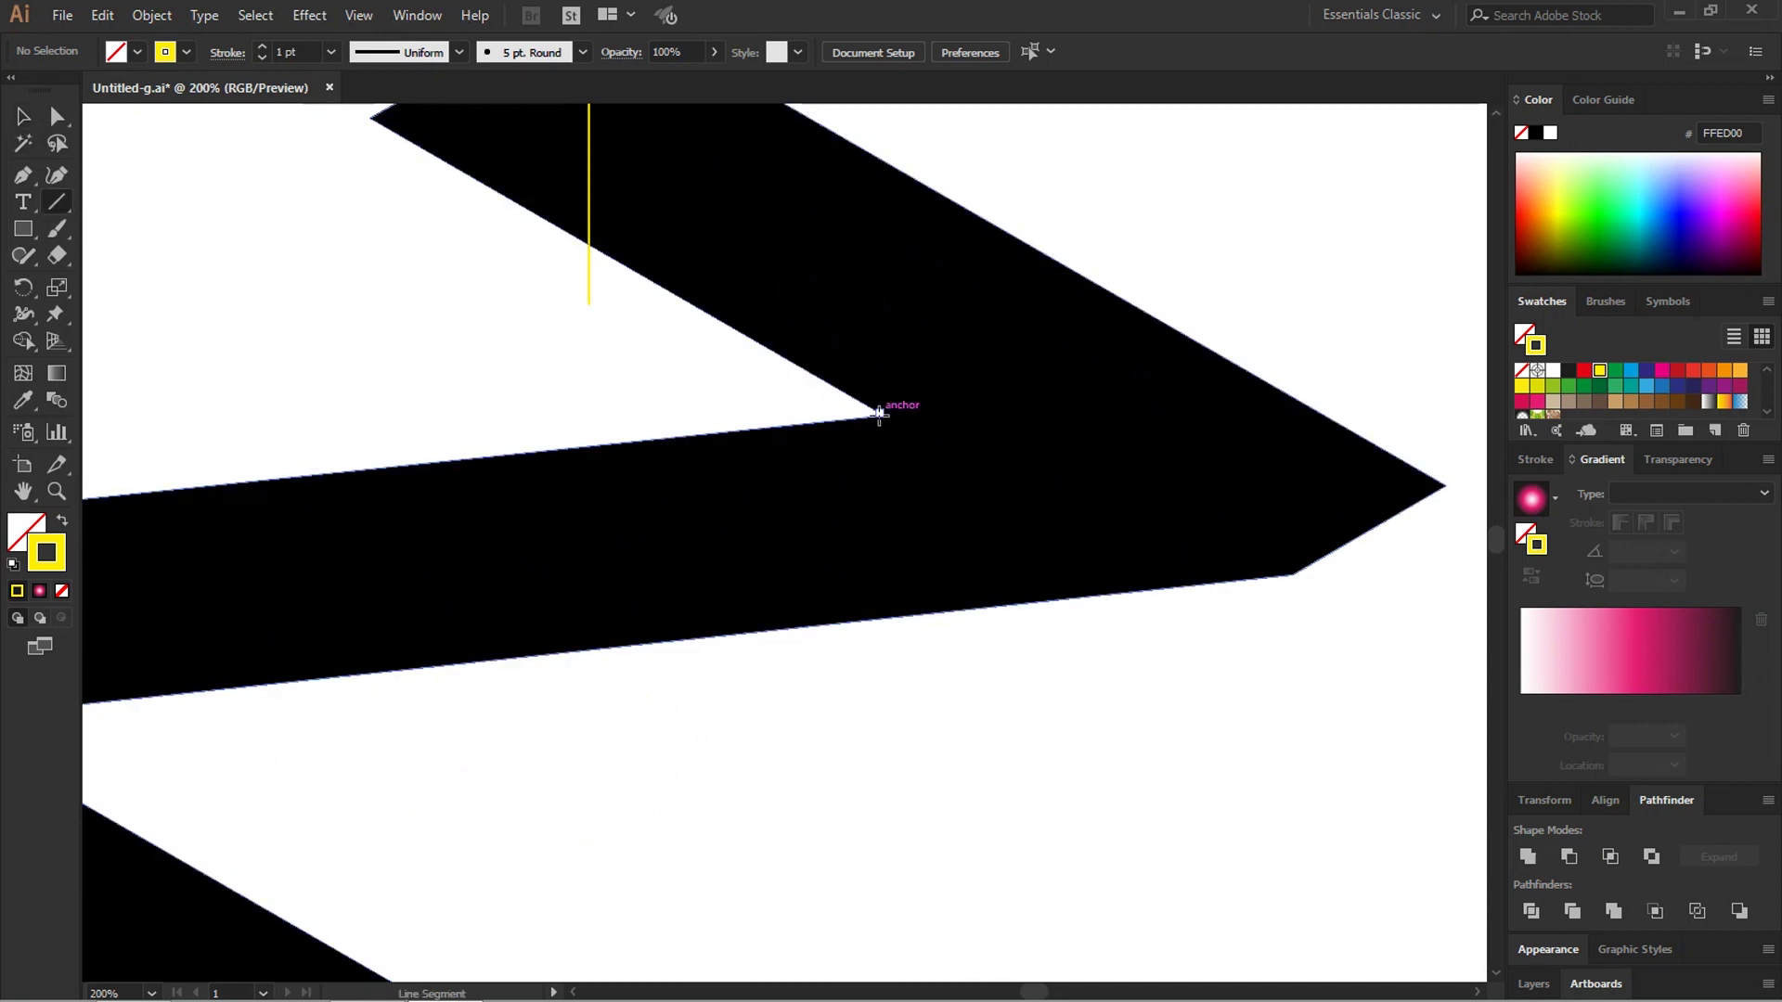
pyautogui.moveTo(879, 415); pyautogui.dragTo(879, 687)
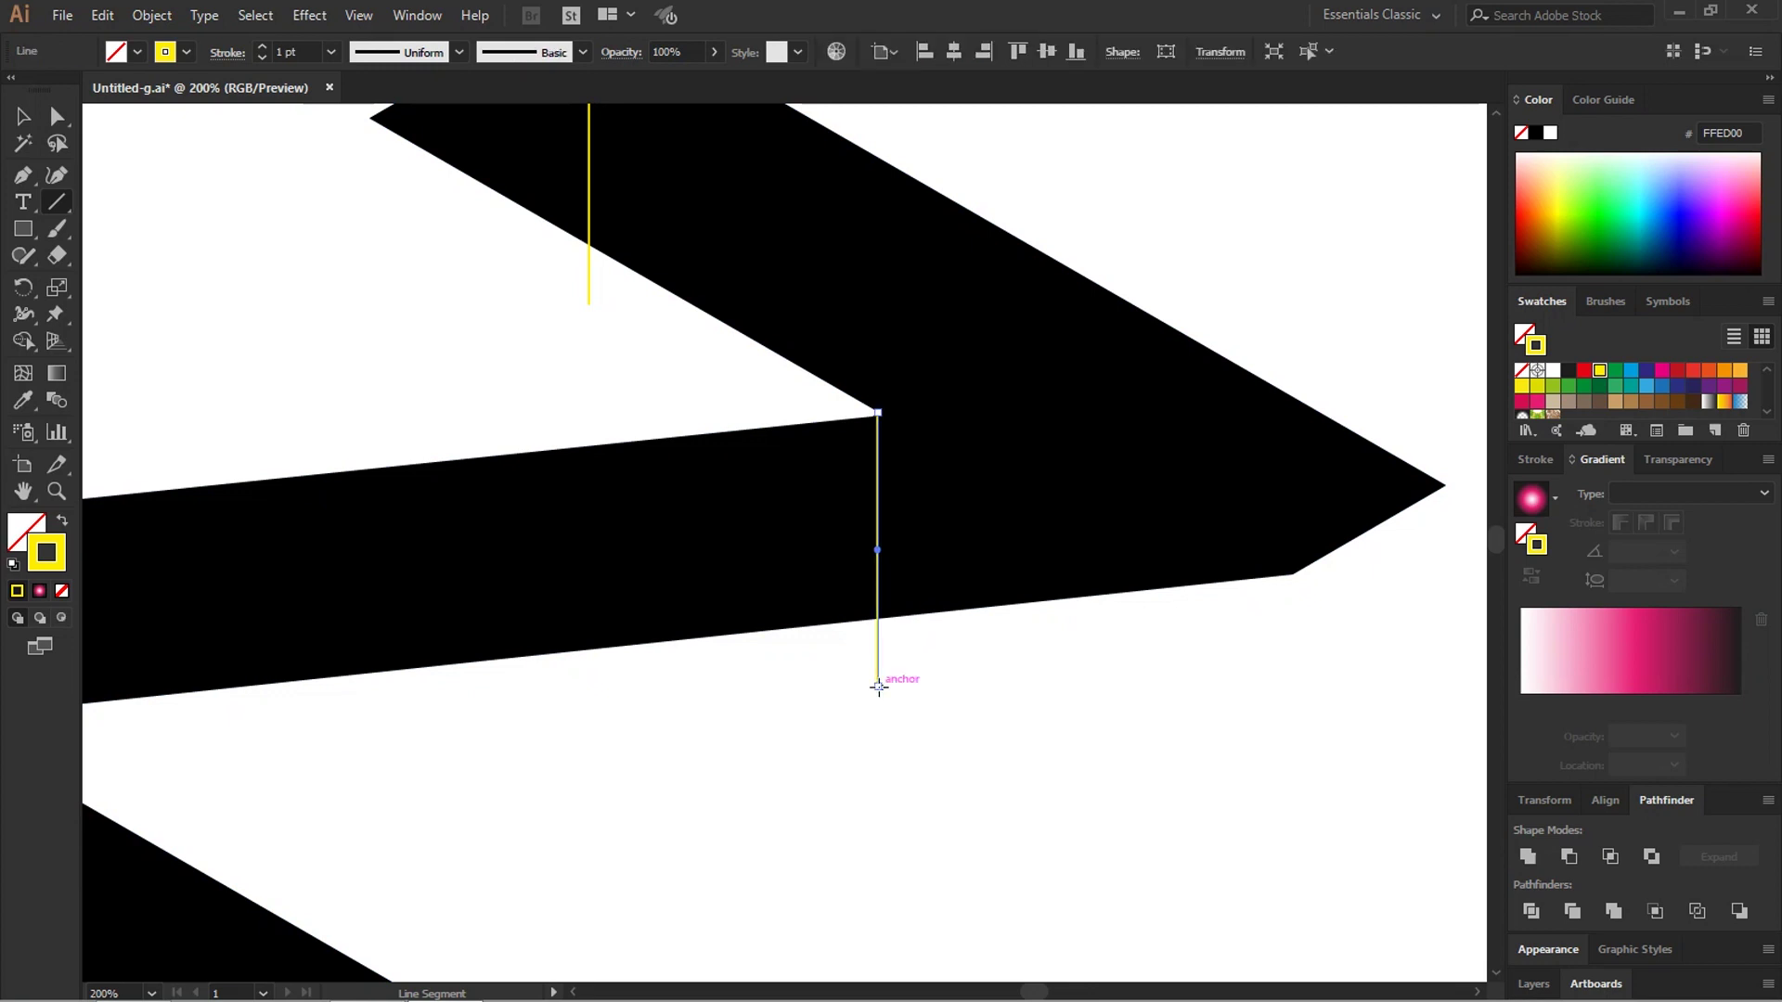
pyautogui.press('v')
pyautogui.click(835, 758)
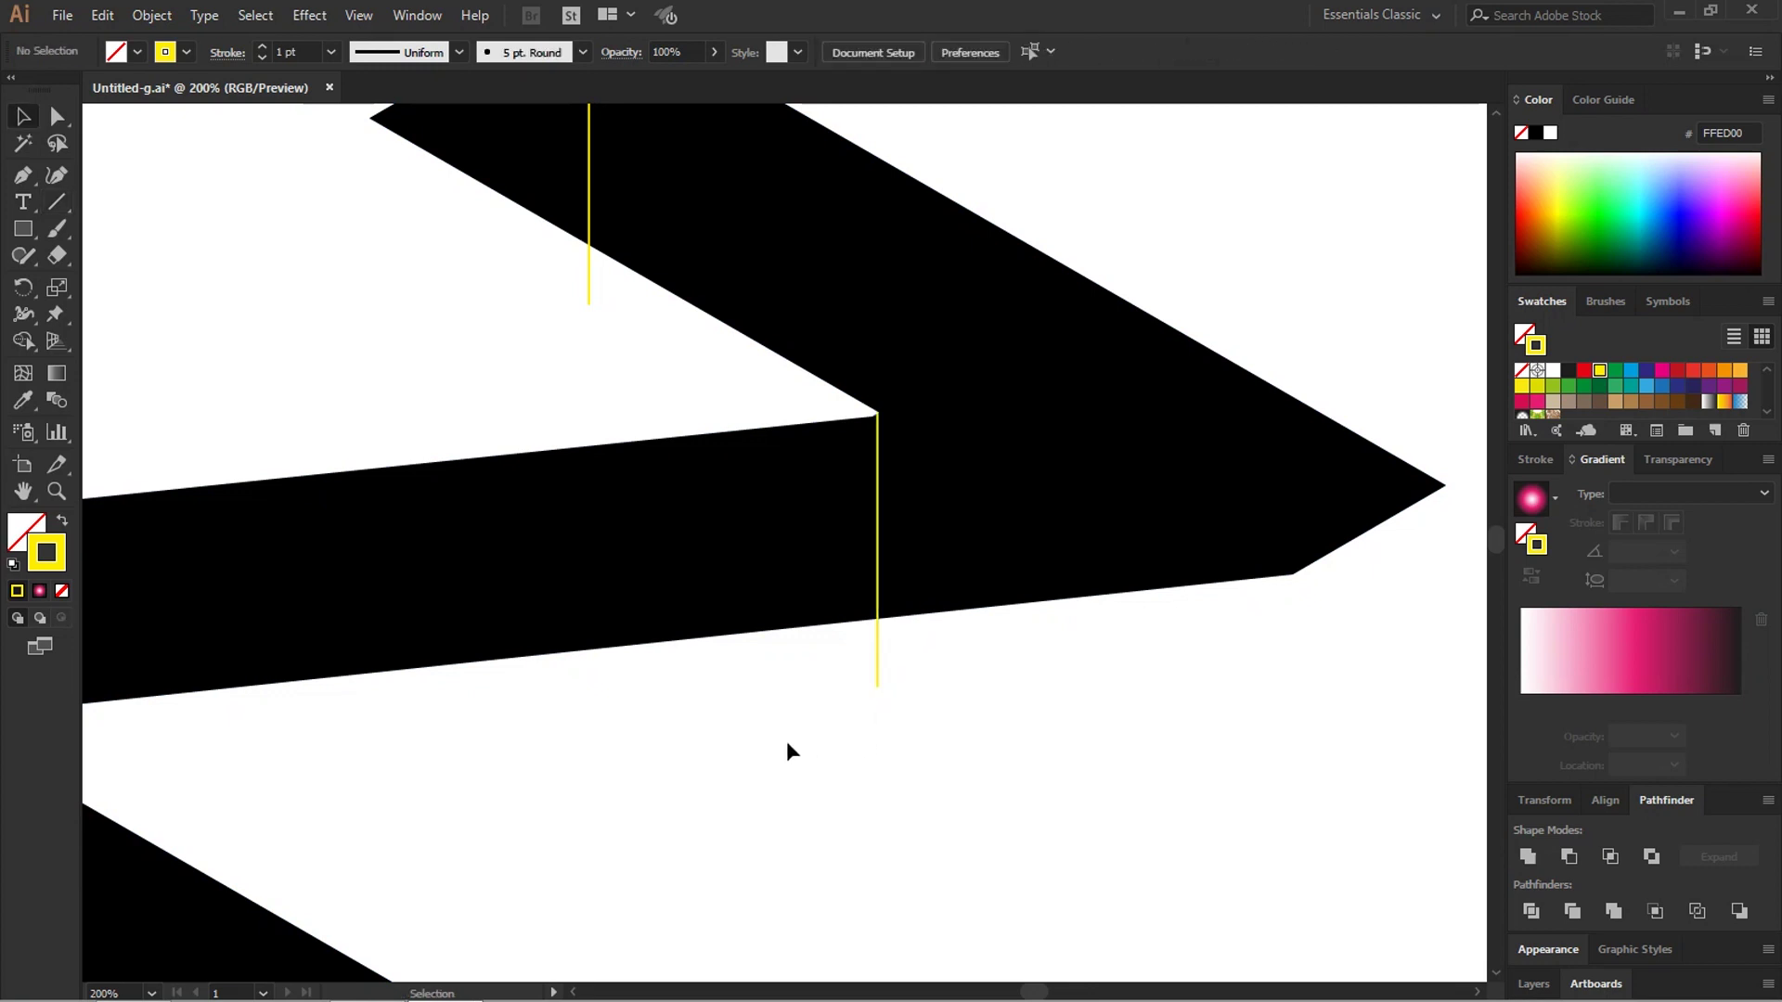
pyautogui.moveTo(350, 808); pyautogui.dragTo(1103, 628)
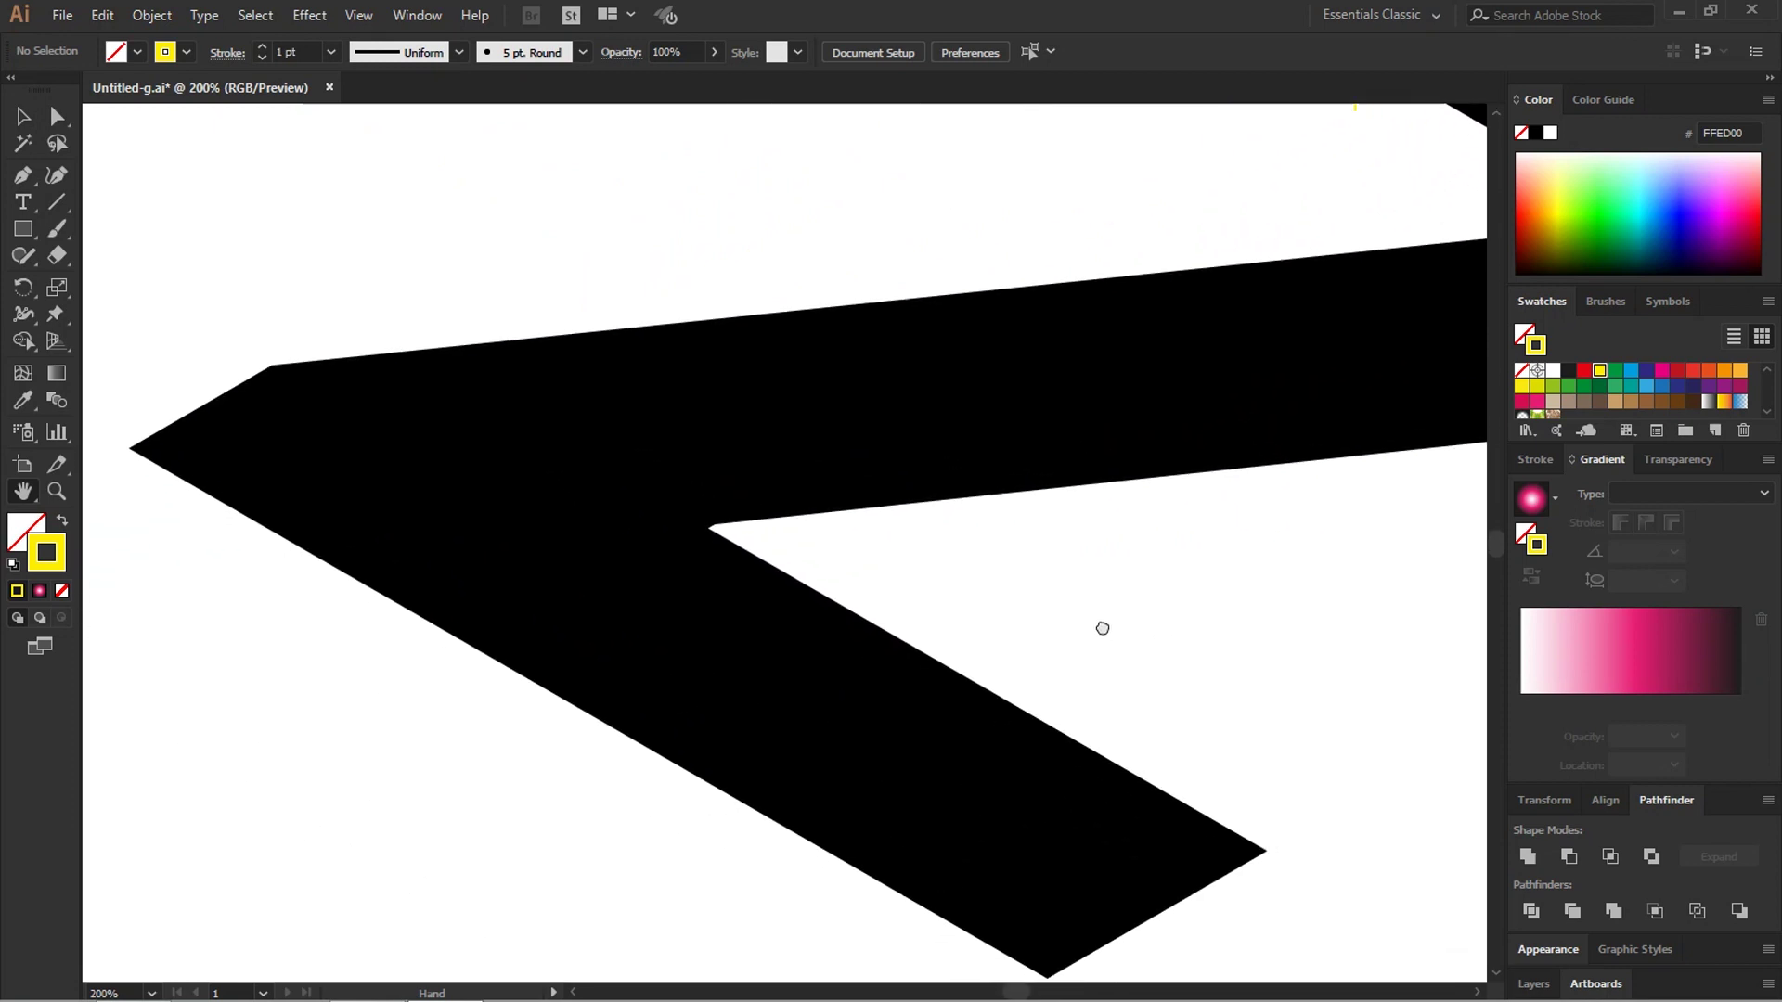
pyautogui.click(64, 202)
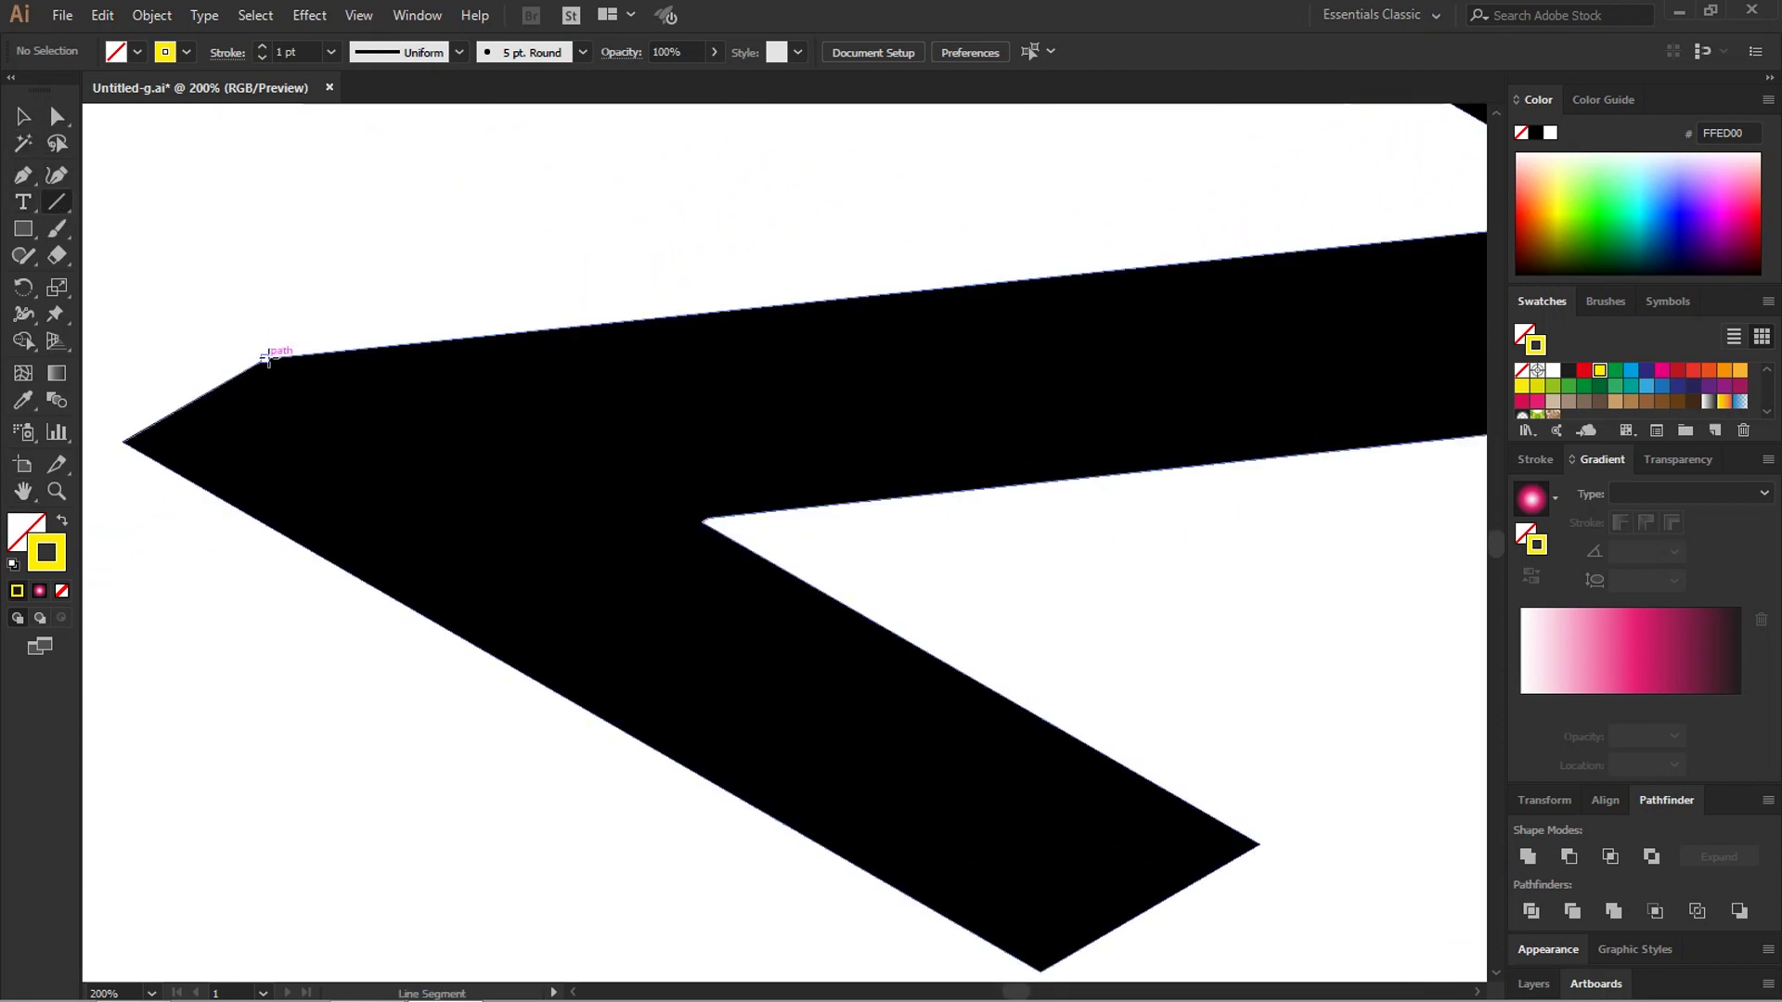
pyautogui.moveTo(265, 357); pyautogui.dragTo(266, 586)
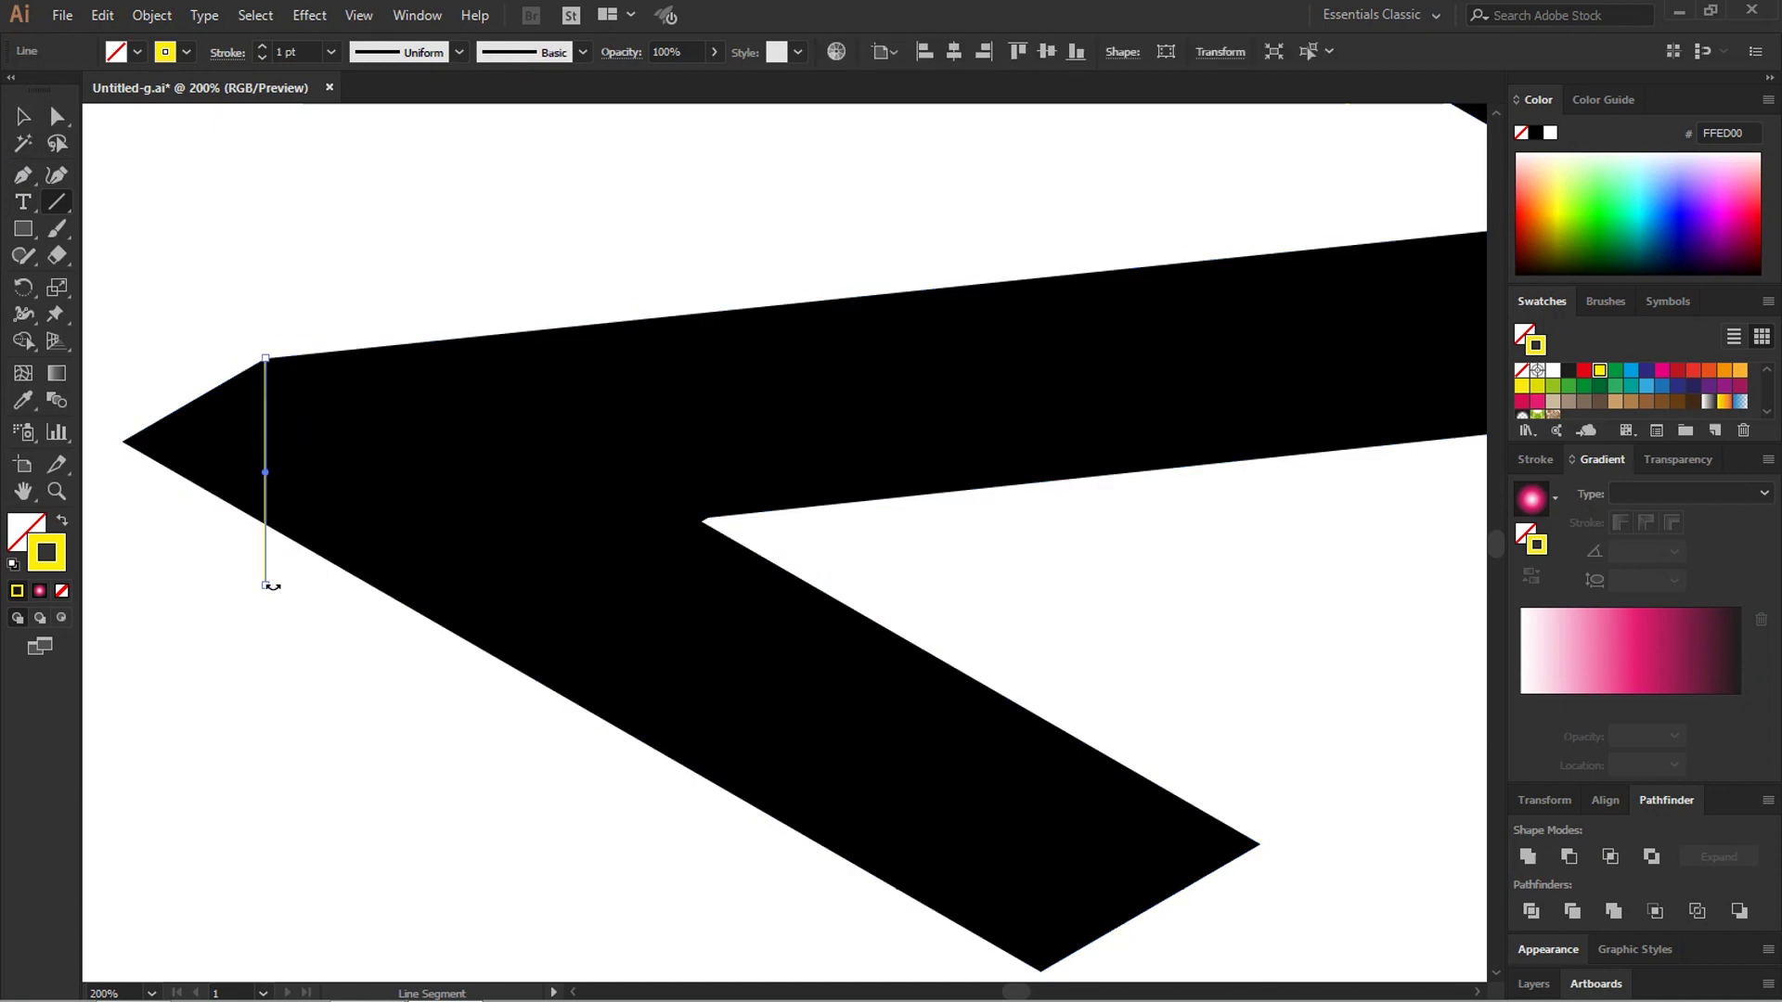
pyautogui.press('v')
pyautogui.click(397, 668)
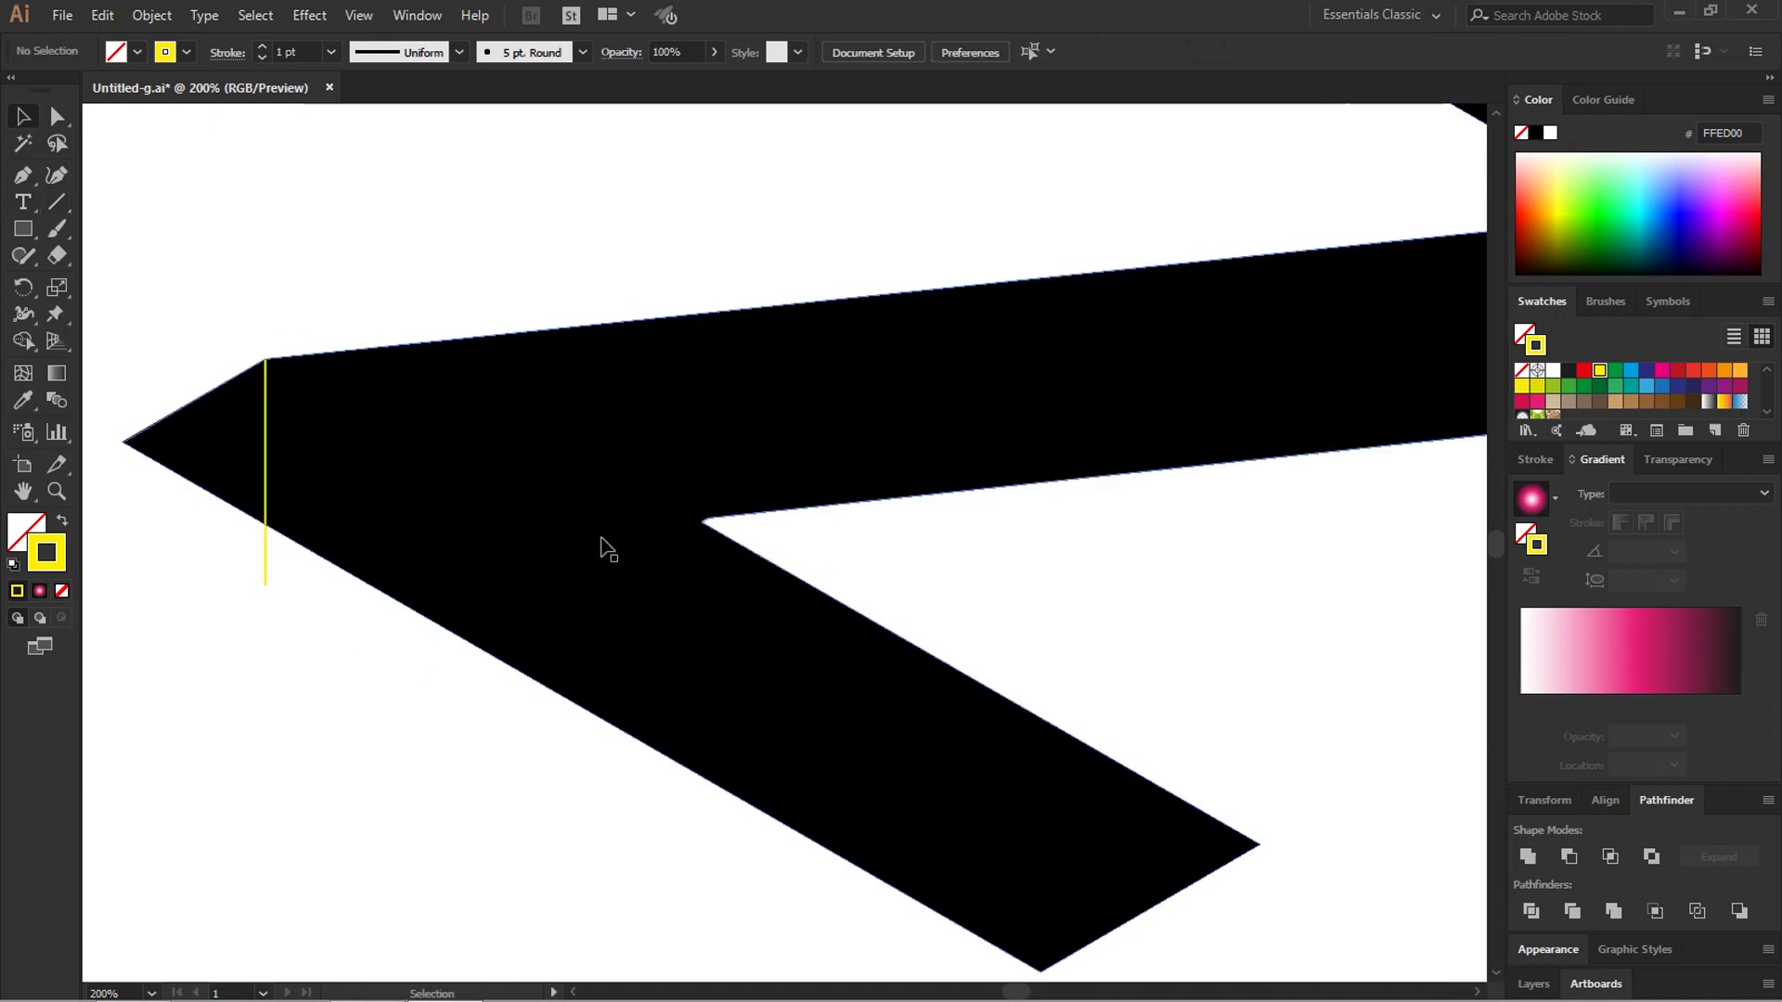
# Step: Draw a vertical line from the remaining inner corner and nudge it onto the corner
pyautogui.click(57, 202)
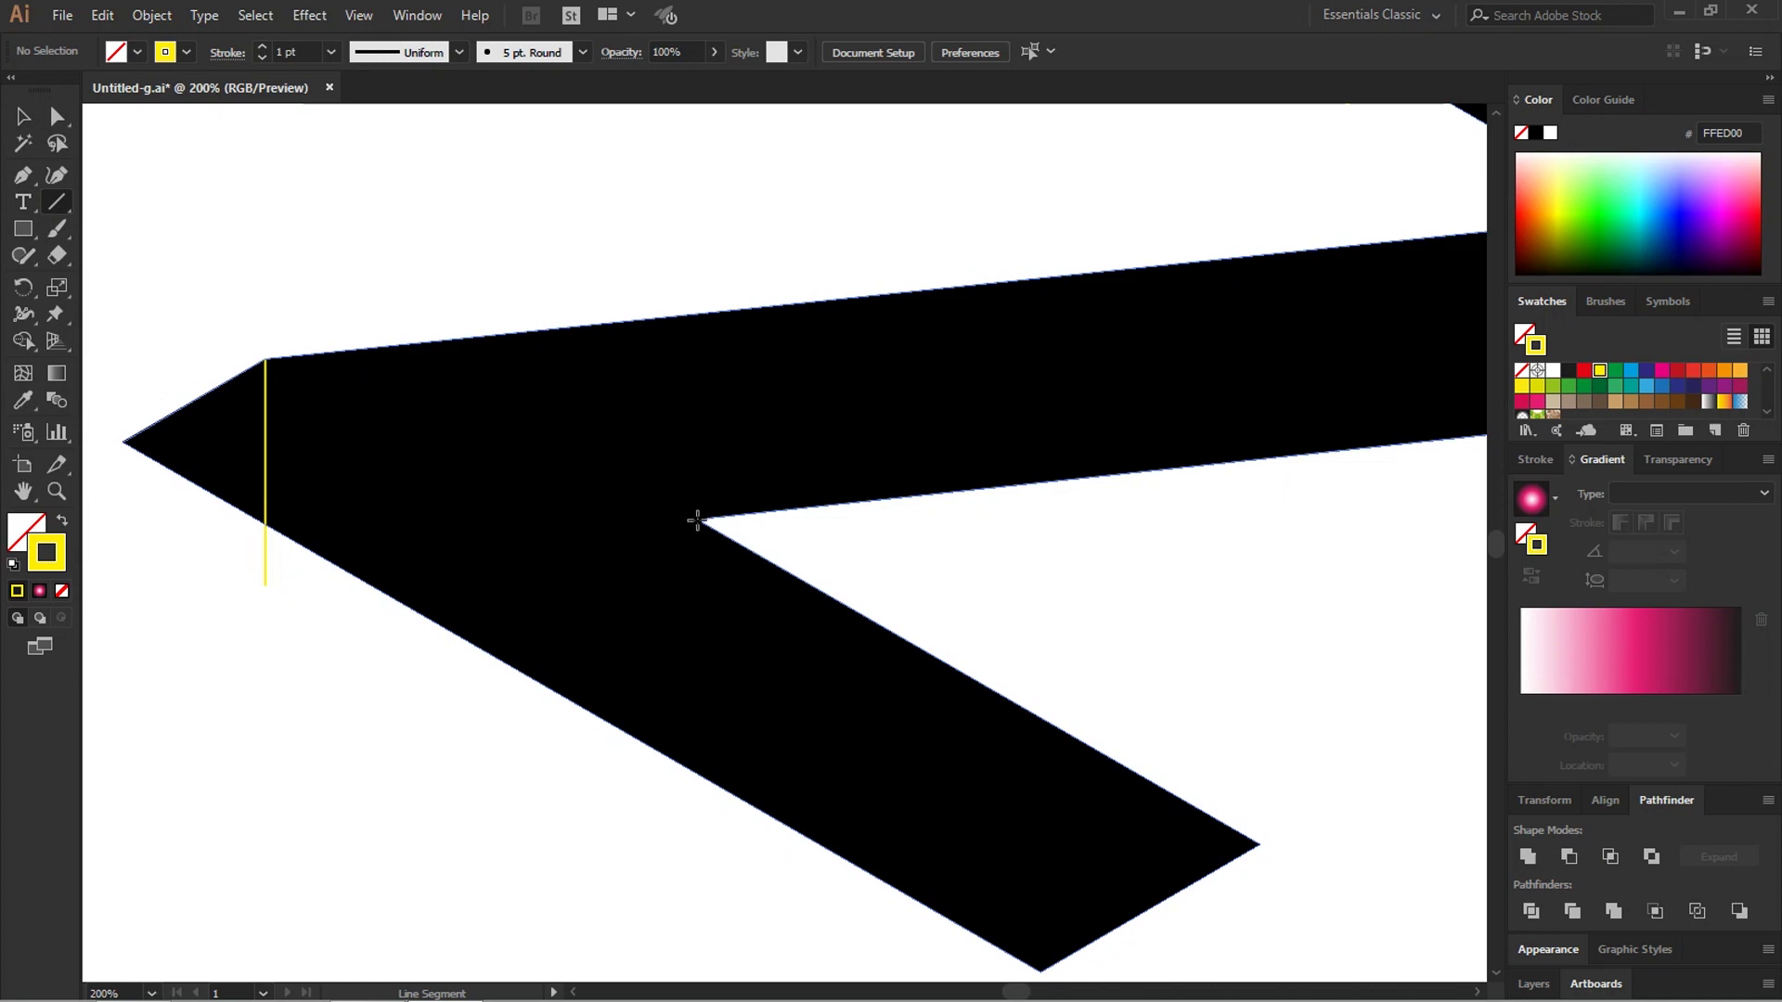
pyautogui.moveTo(698, 521); pyautogui.dragTo(702, 848)
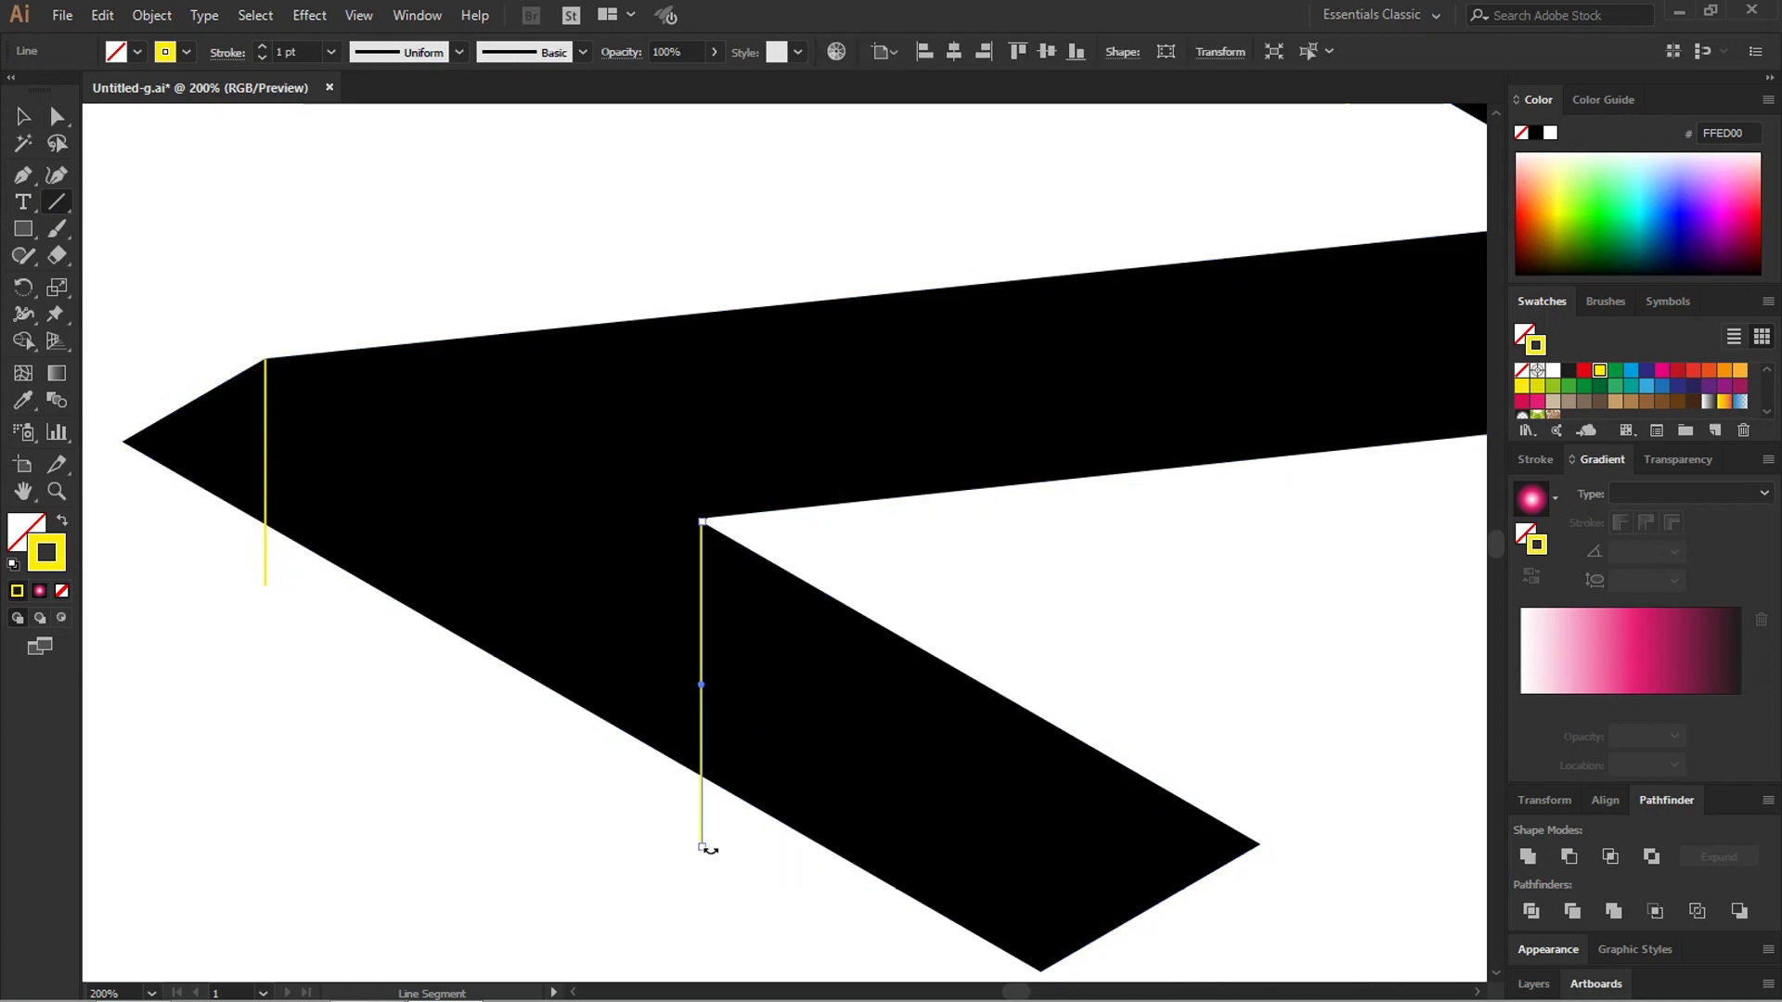
pyautogui.press('v')
pyautogui.click(736, 871)
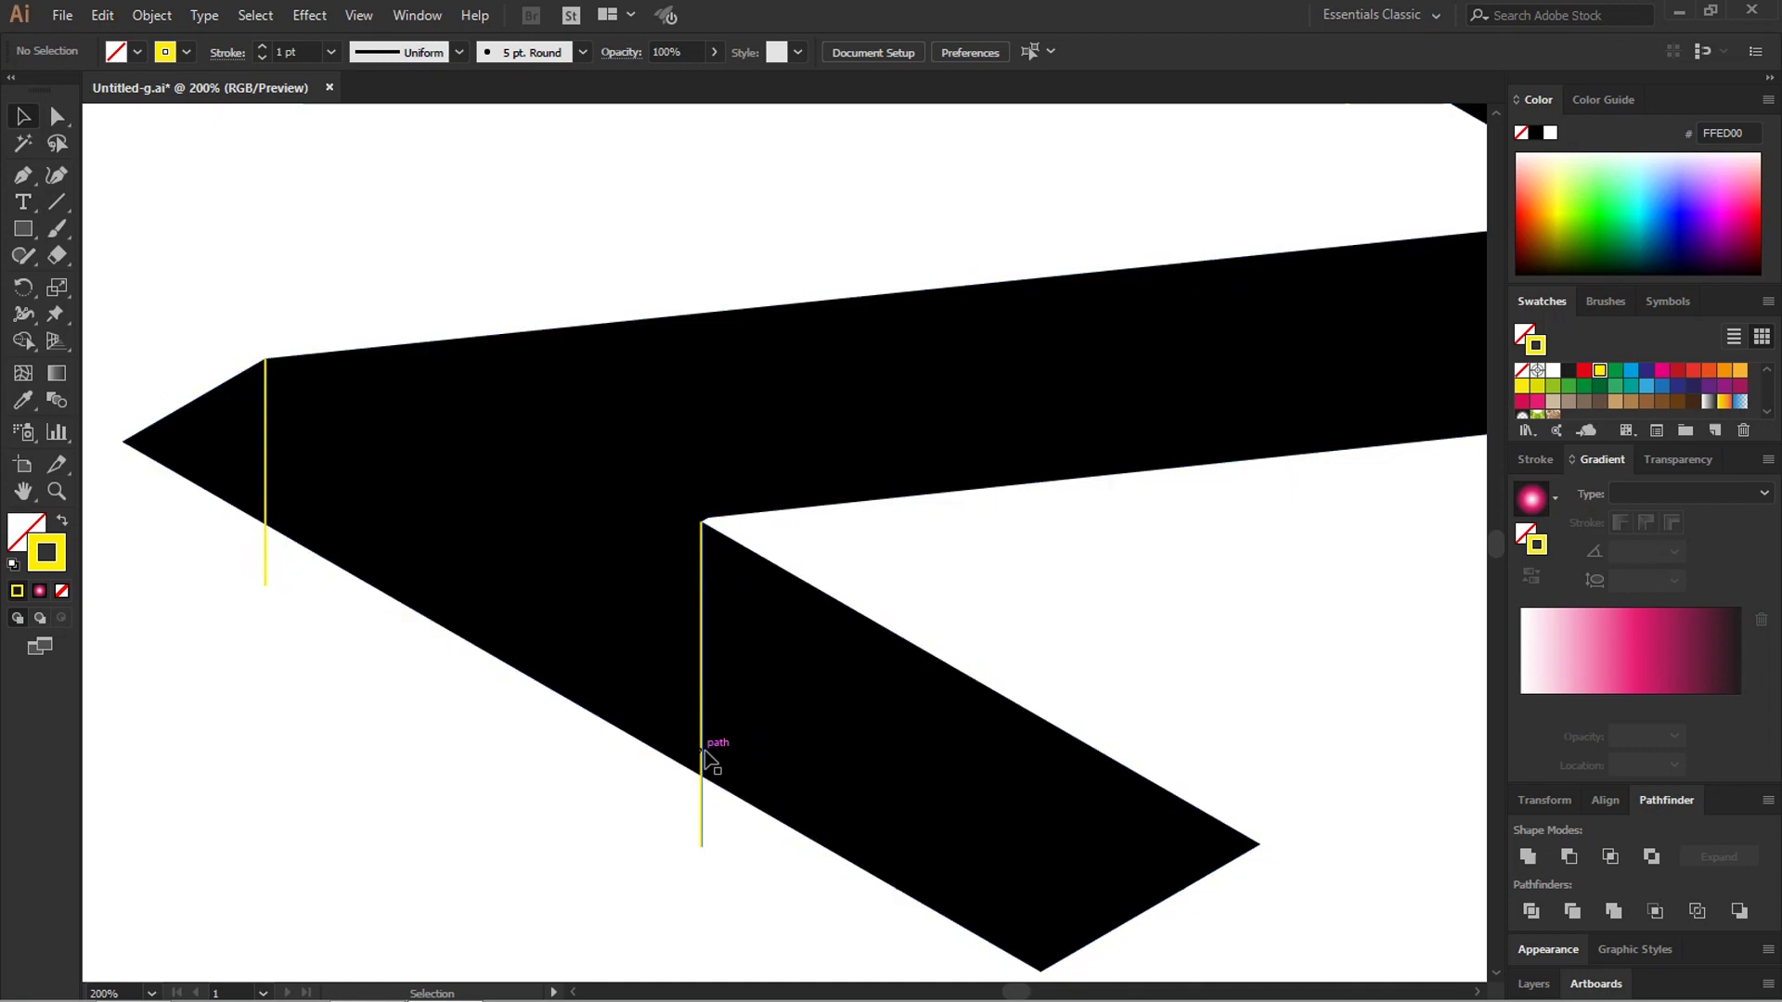
pyautogui.click(703, 728)
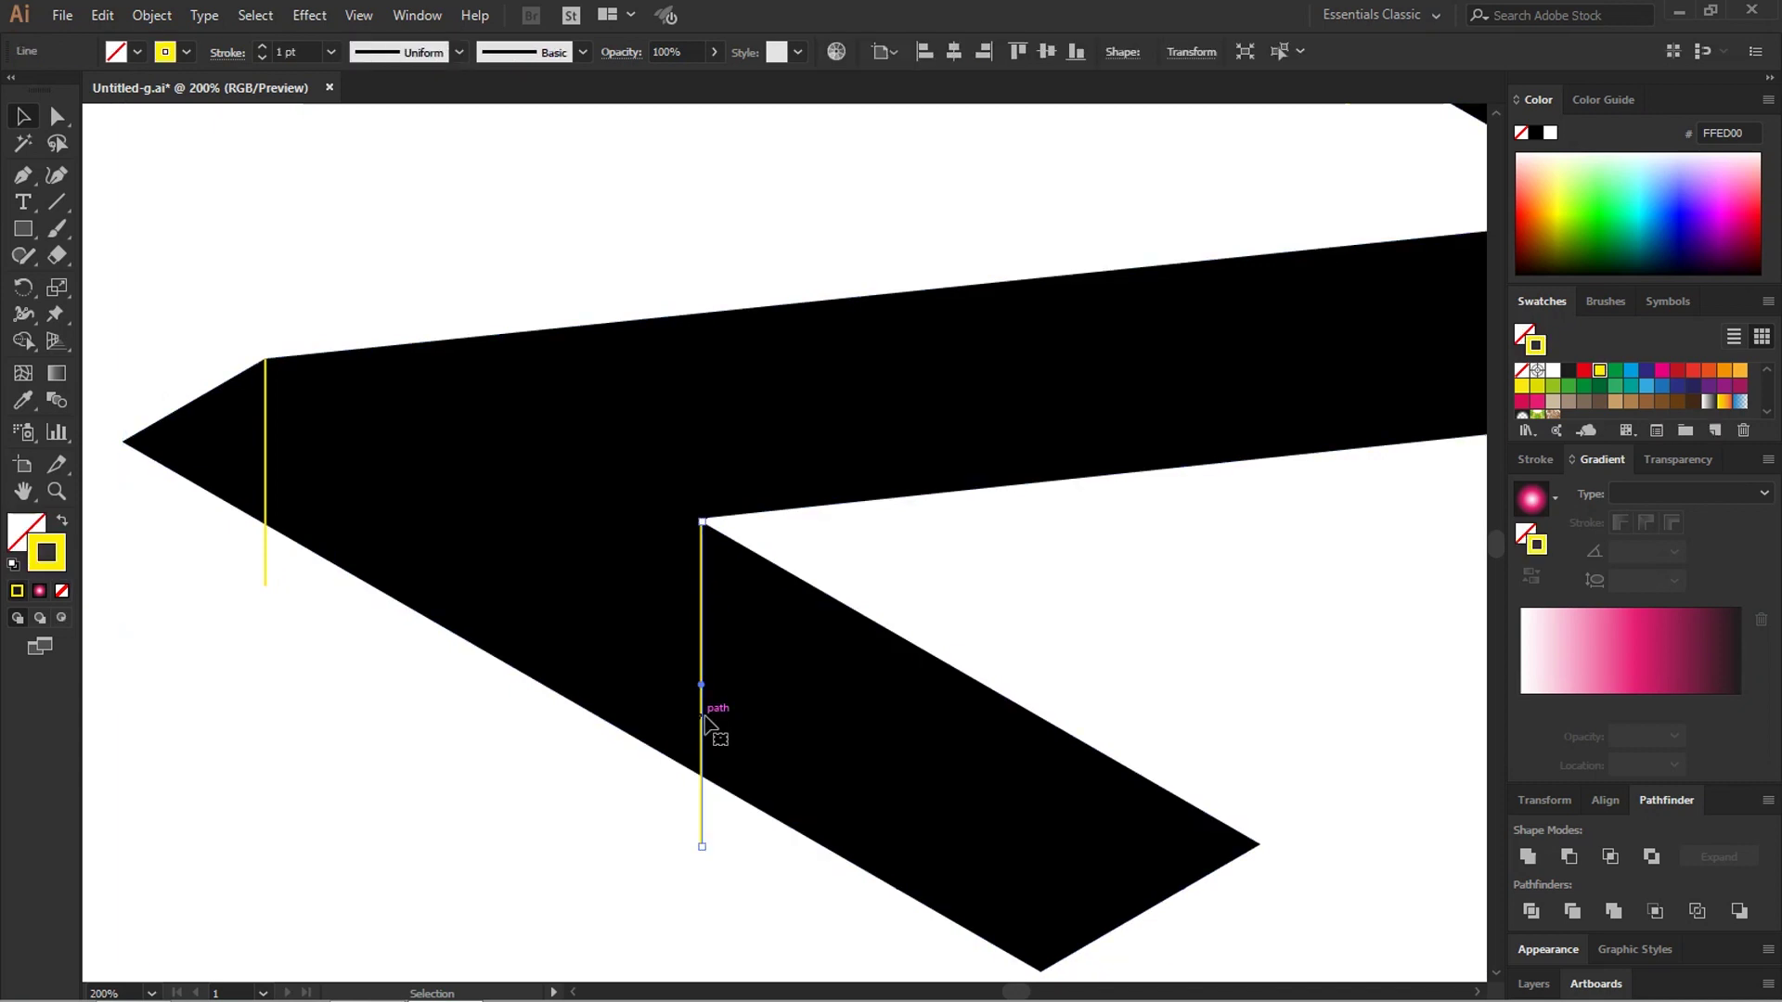
pyautogui.moveTo(703, 716); pyautogui.dragTo(705, 715)
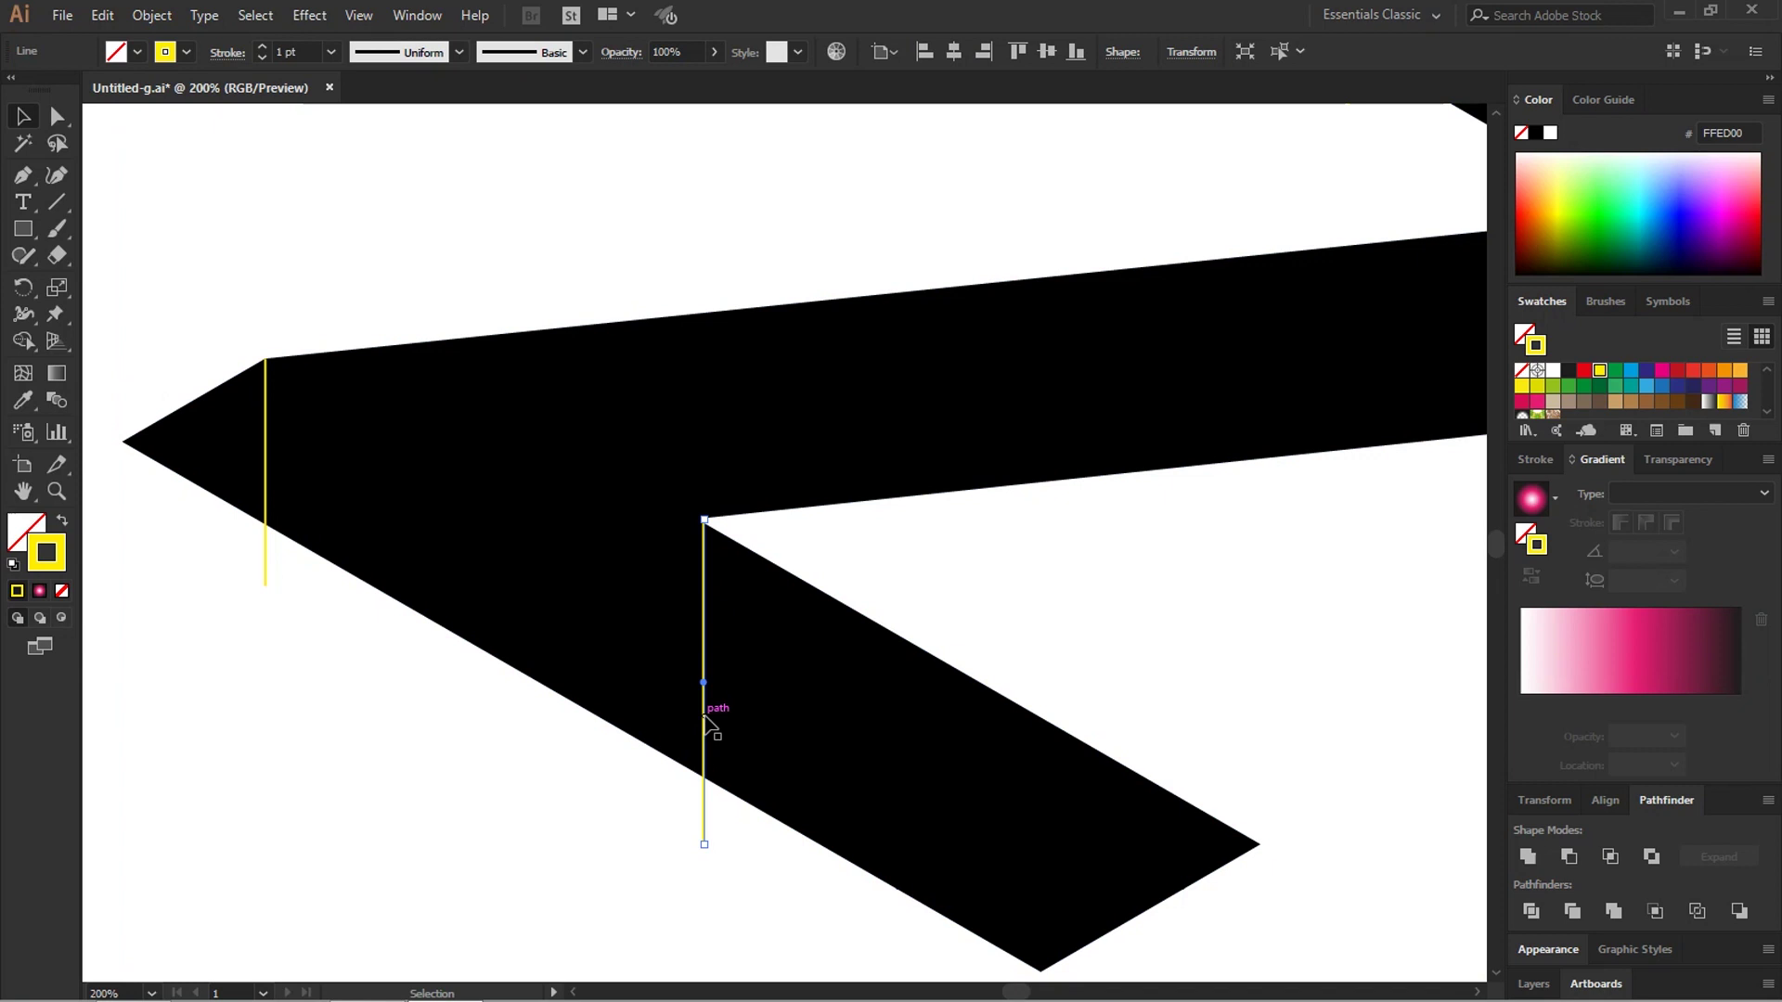
pyautogui.click(315, 620)
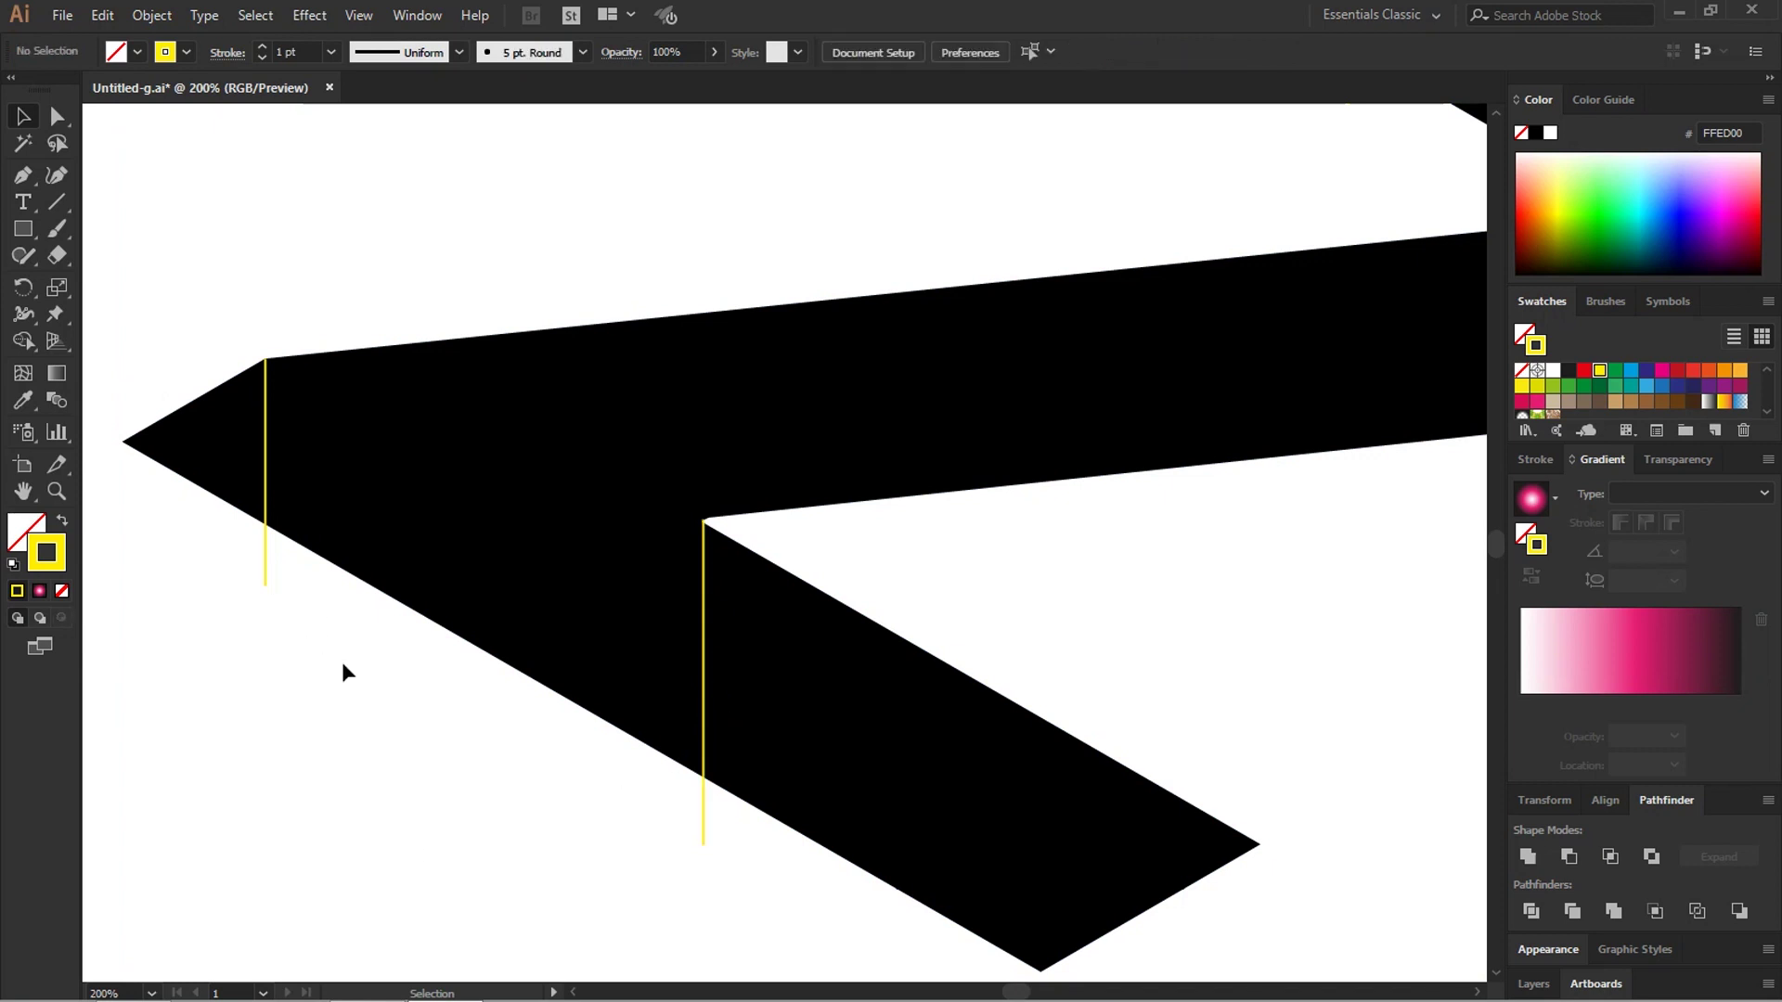
pyautogui.hotkey('ctrl', '0')
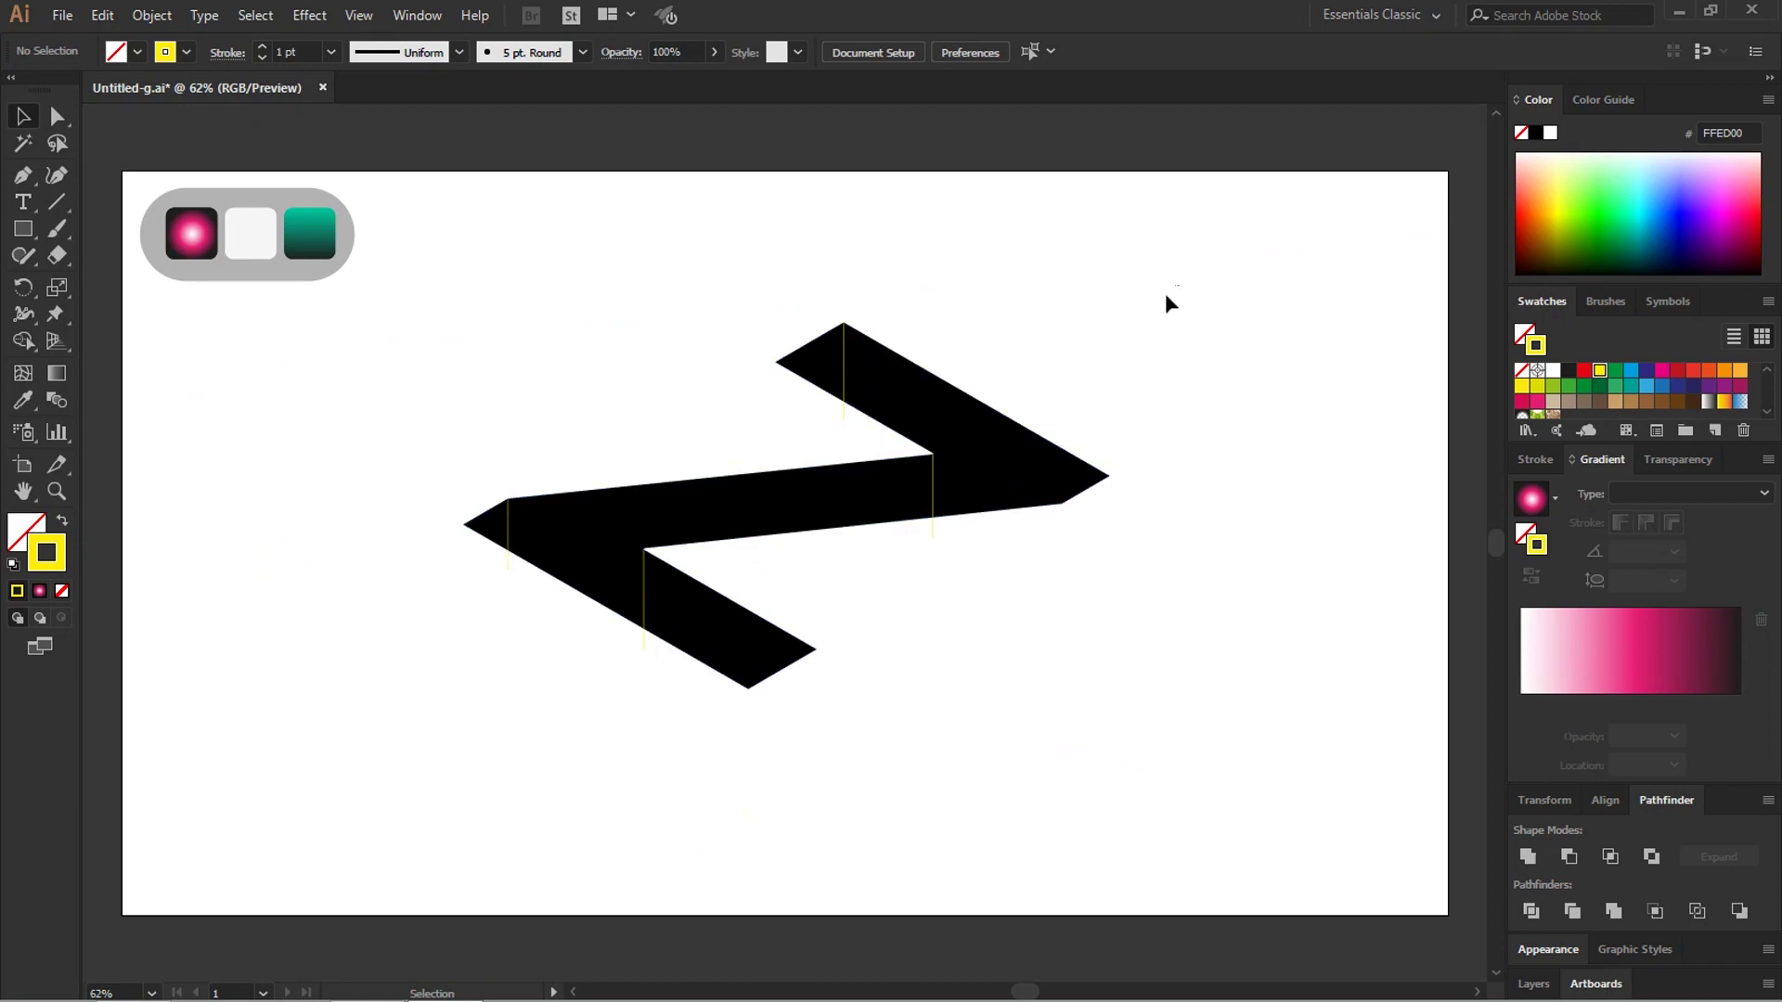
# Step: Select the Z with its four cut lines and apply Pathfinder Divide
pyautogui.moveTo(1179, 284); pyautogui.dragTo(442, 794)
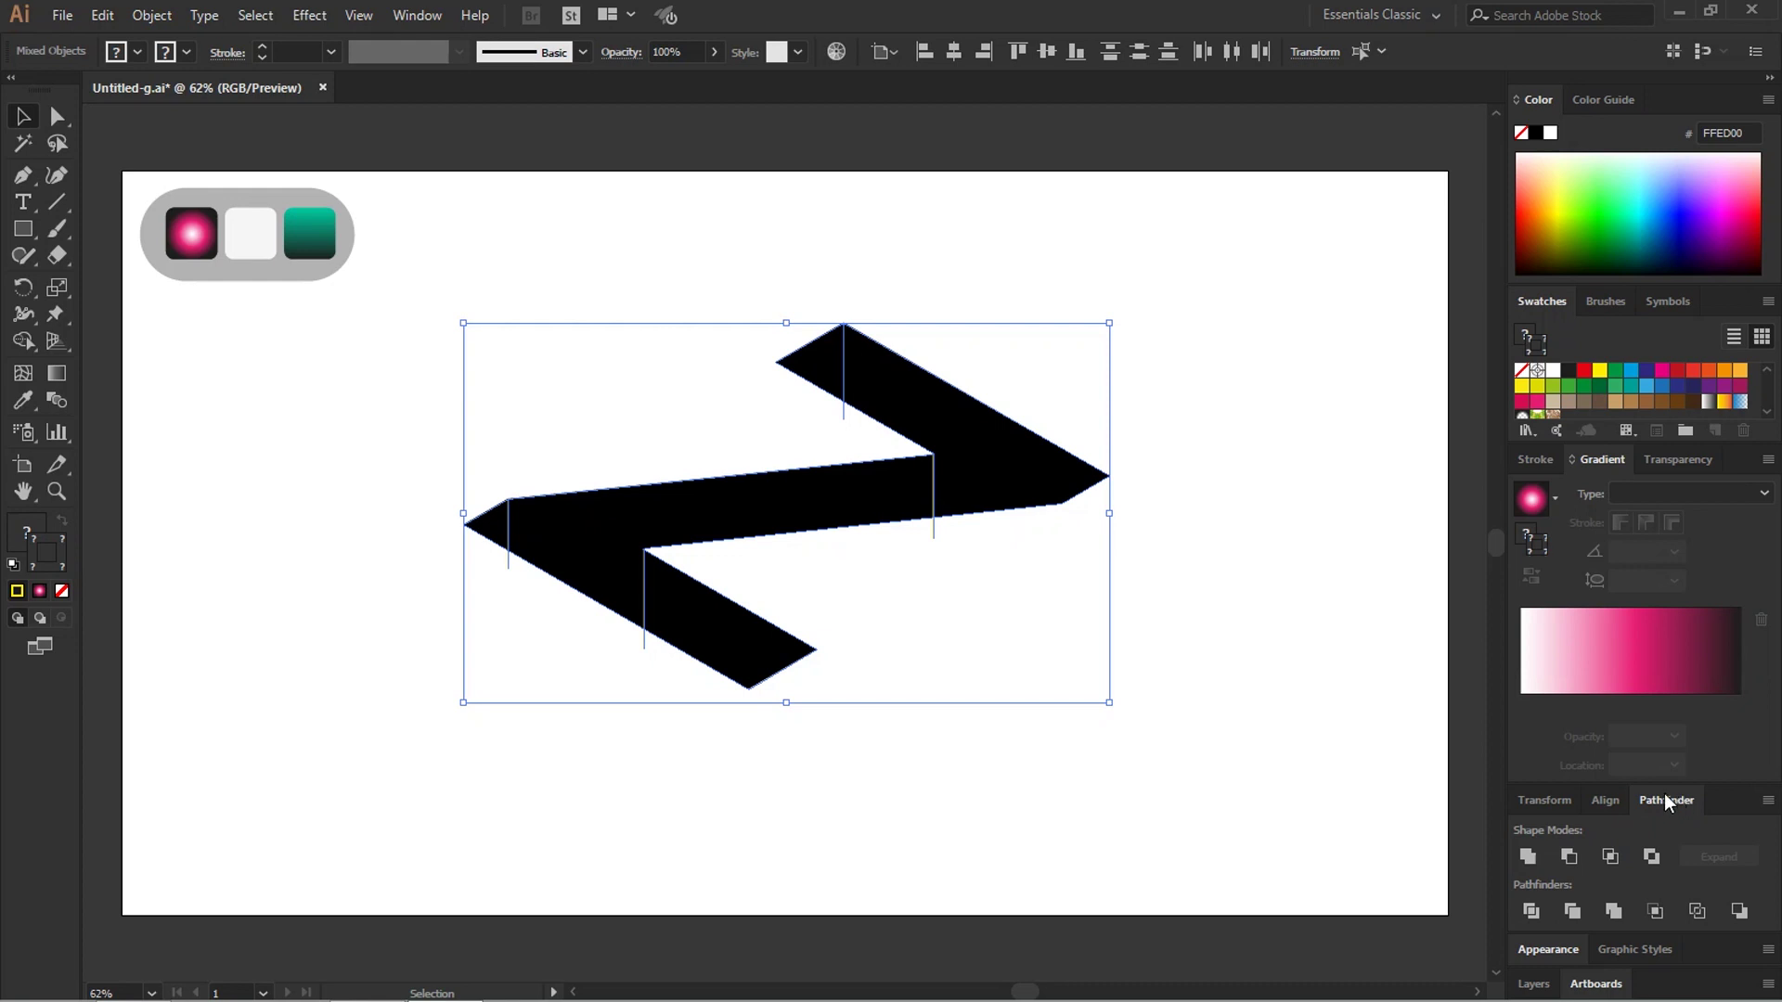
pyautogui.click(415, 16)
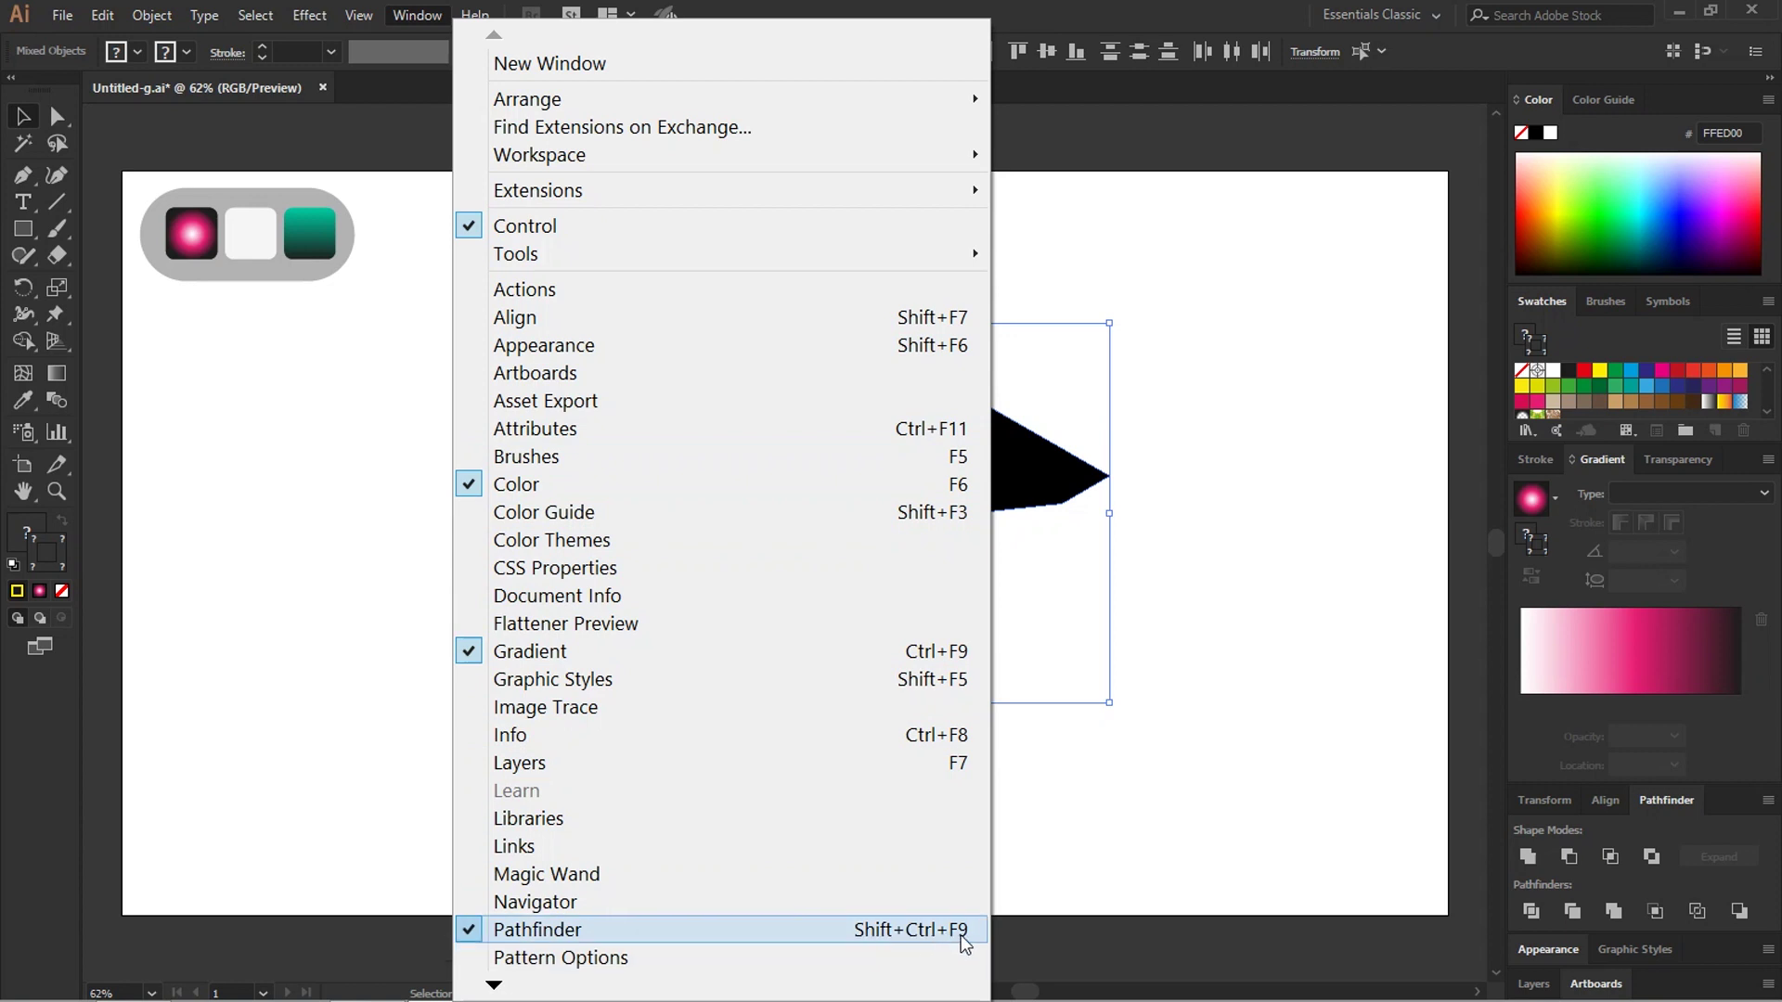
pyautogui.click(1130, 877)
pyautogui.moveTo(1164, 267); pyautogui.dragTo(467, 764)
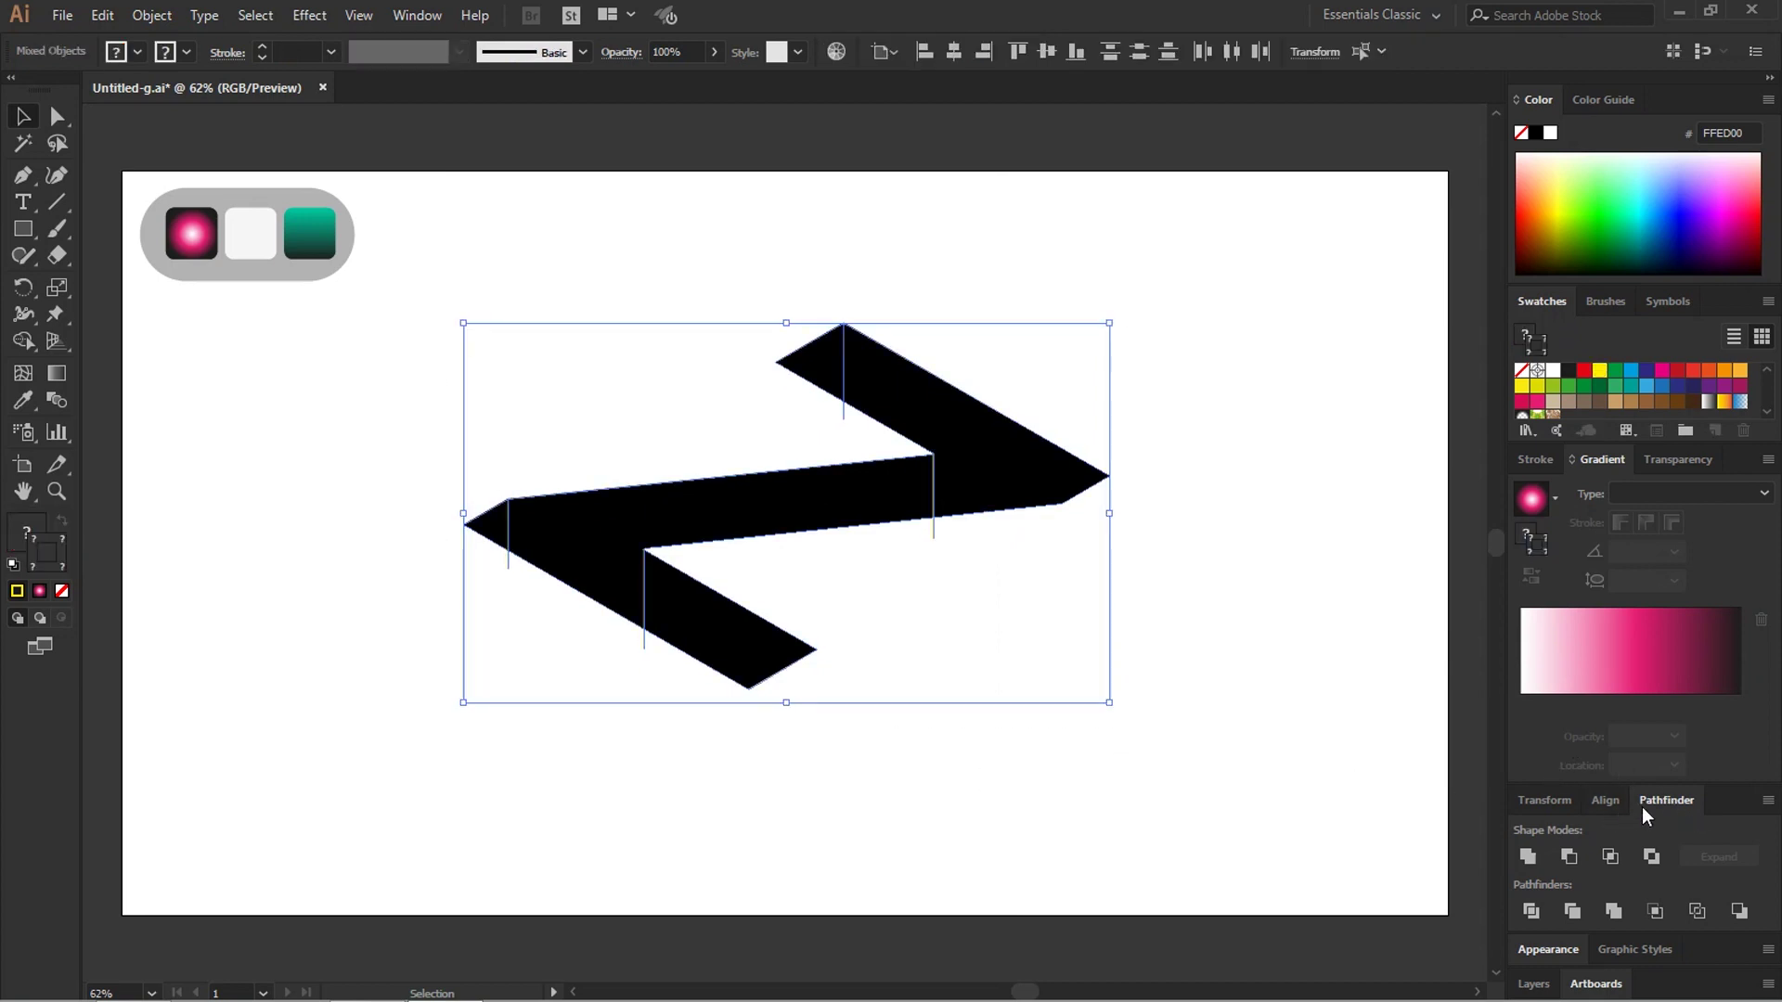
pyautogui.click(1532, 913)
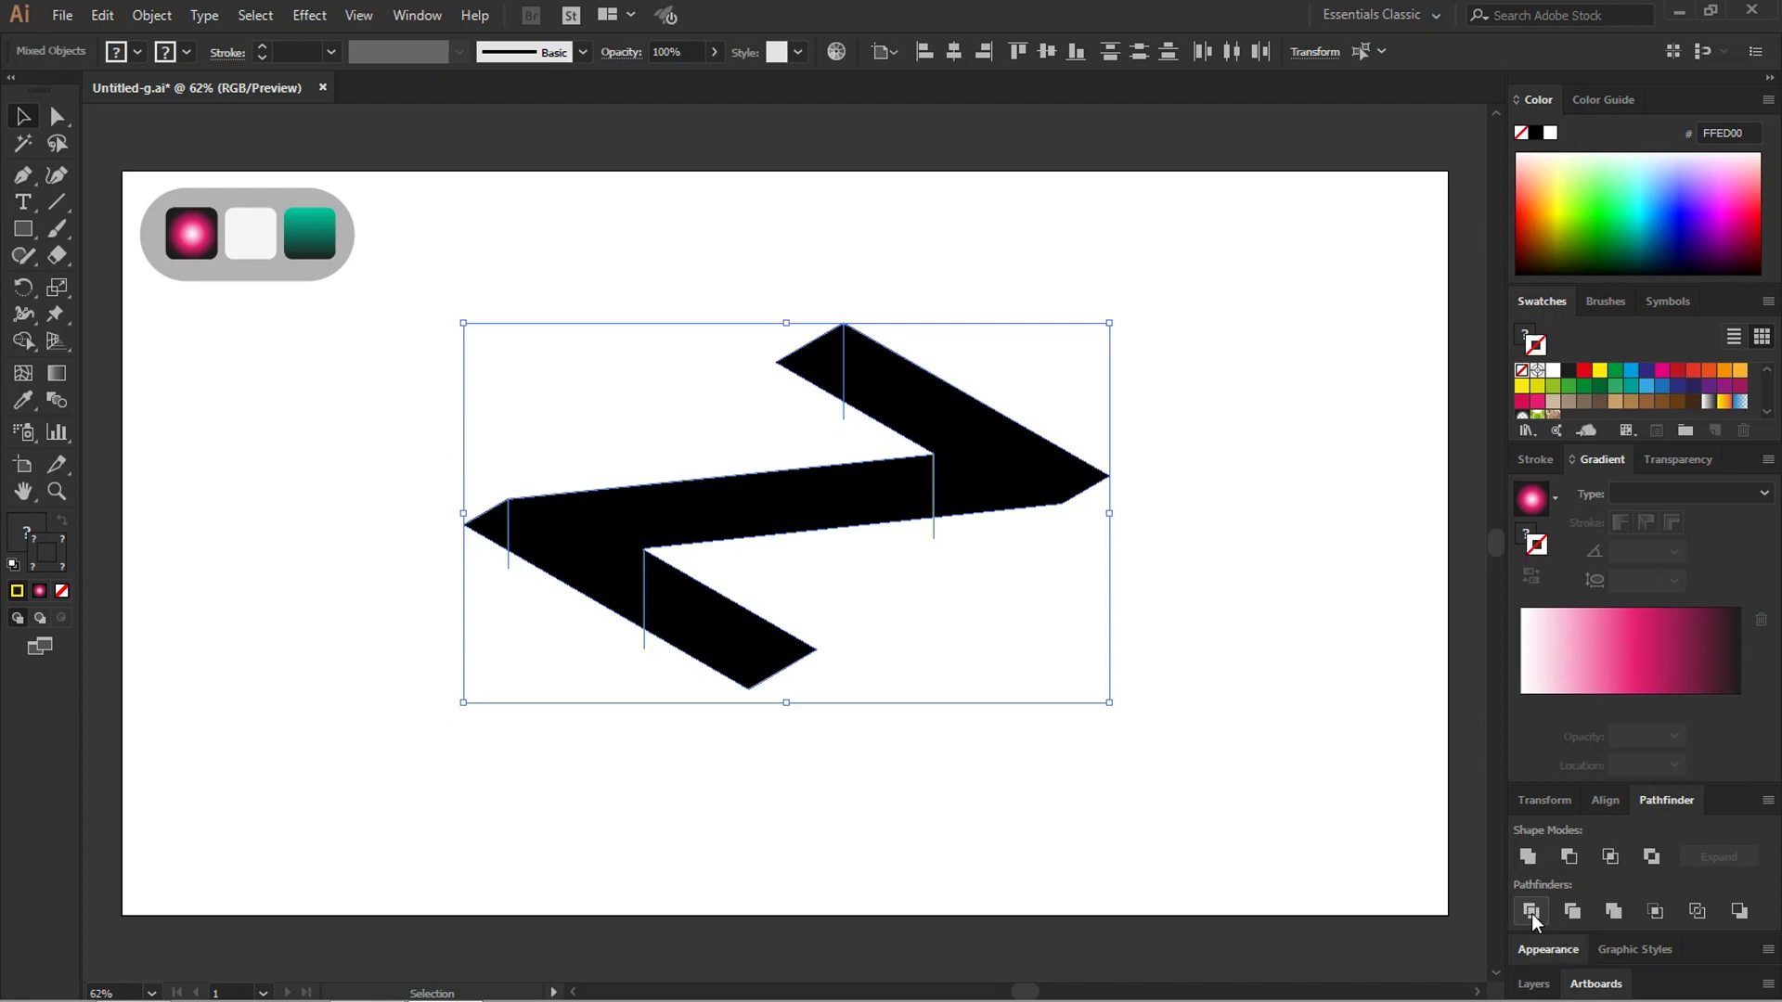
pyautogui.rightClick(853, 464)
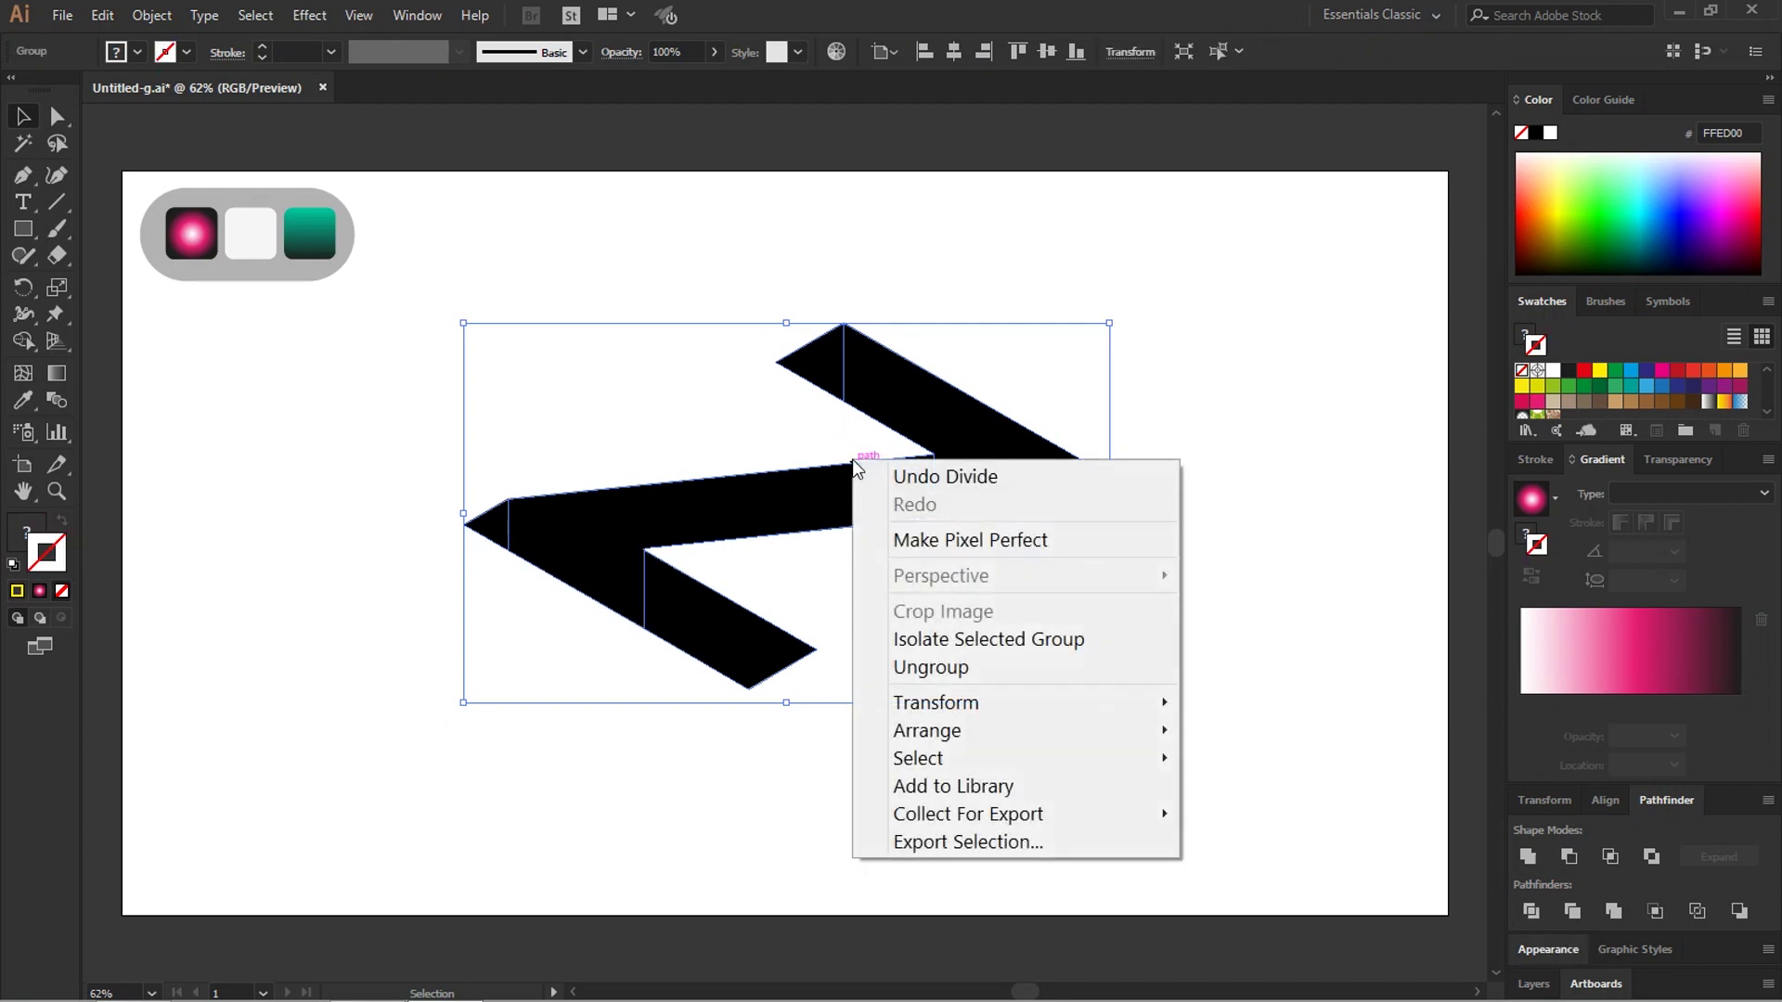
# Step: Ungroup the divided pieces and select all the Z face pieces
pyautogui.click(919, 659)
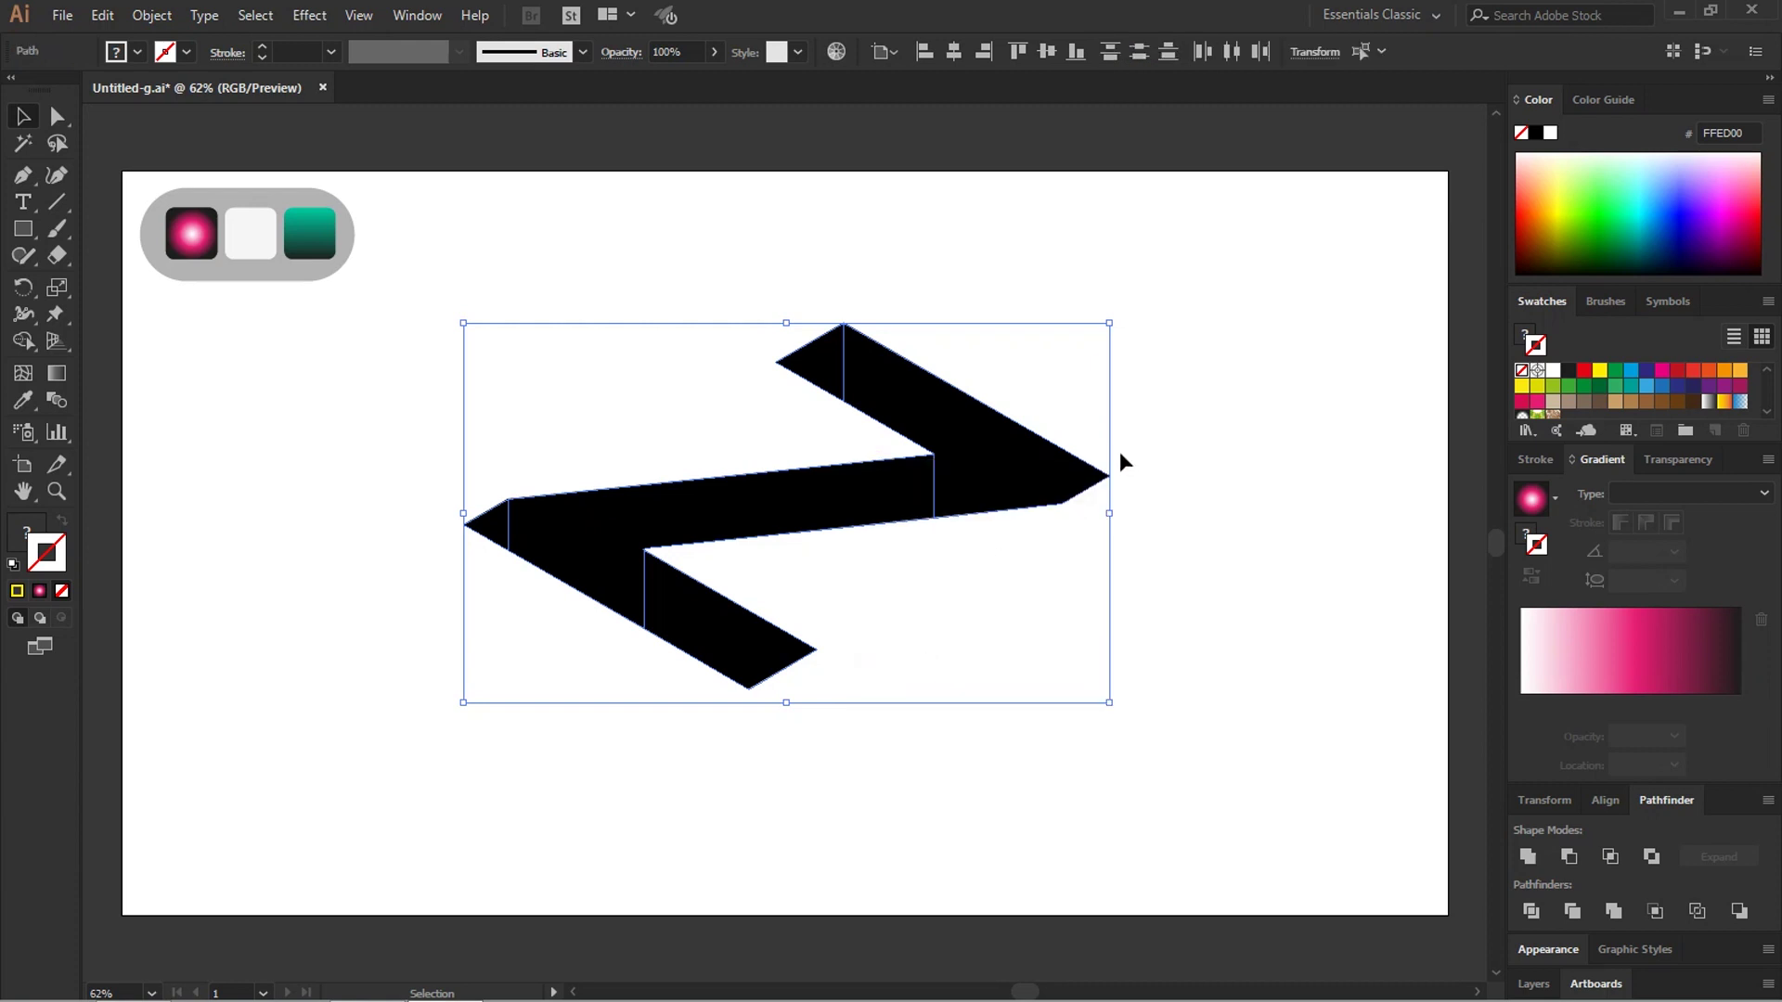
pyautogui.click(1187, 407)
pyautogui.click(813, 355)
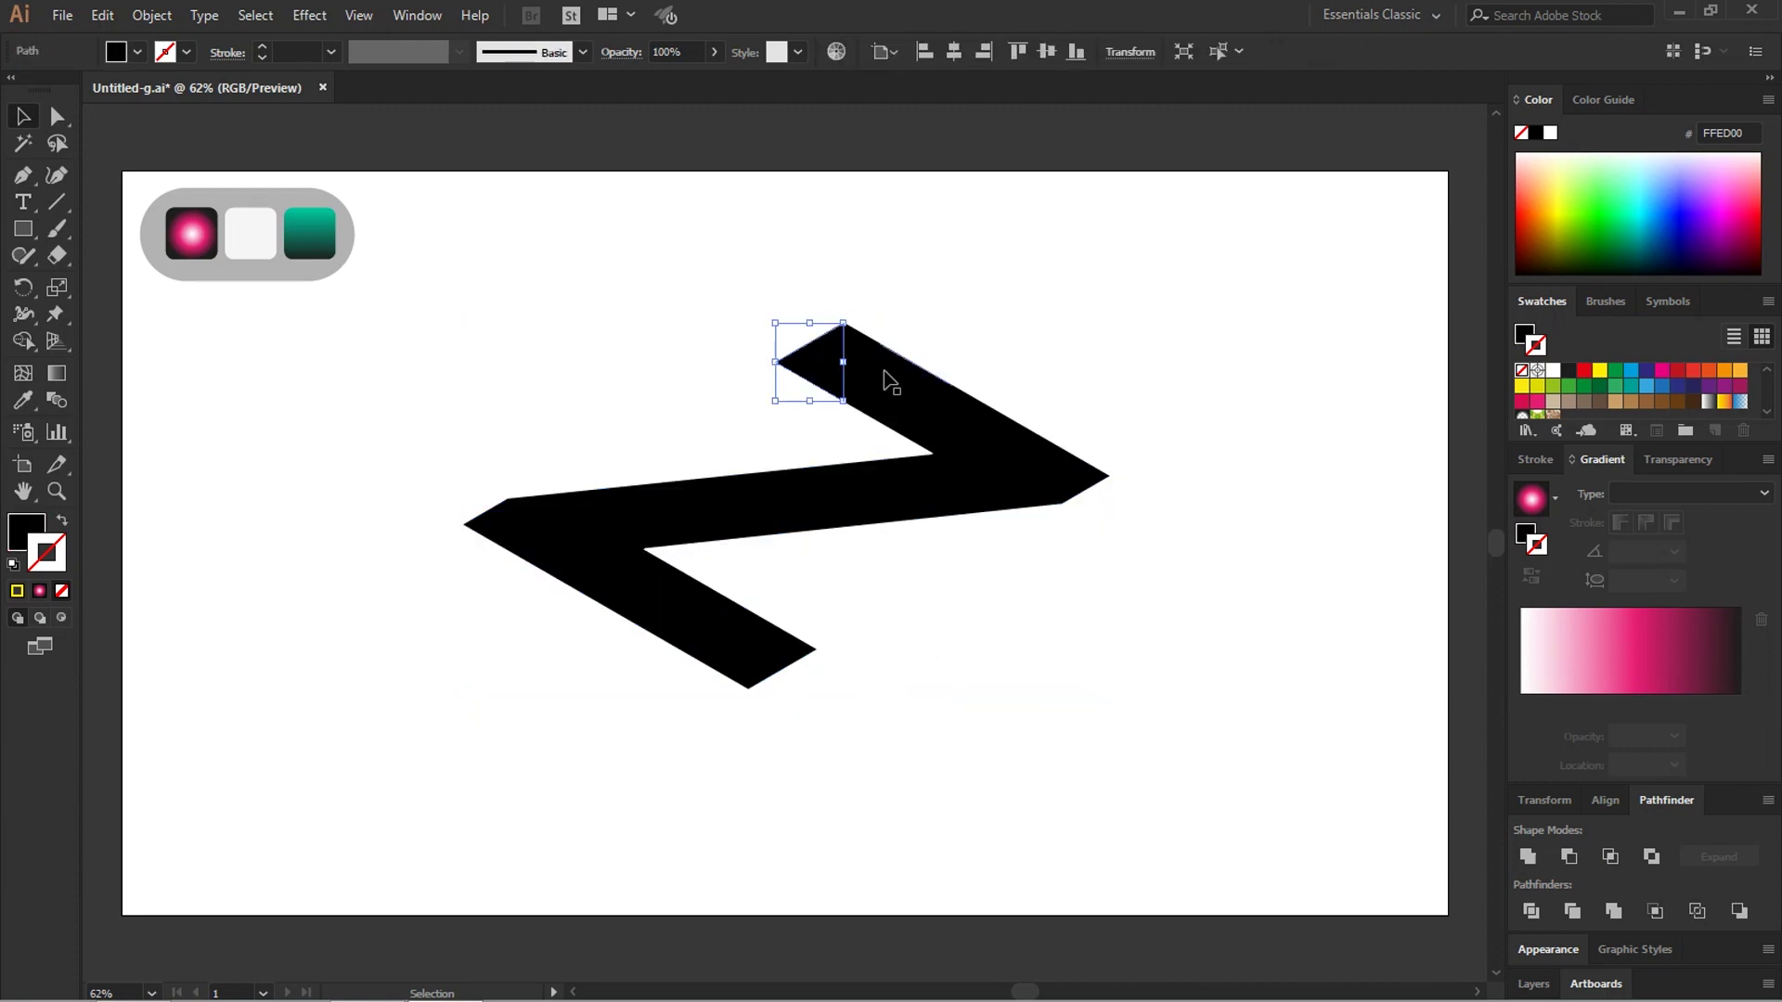
pyautogui.click(893, 384)
pyautogui.click(724, 493)
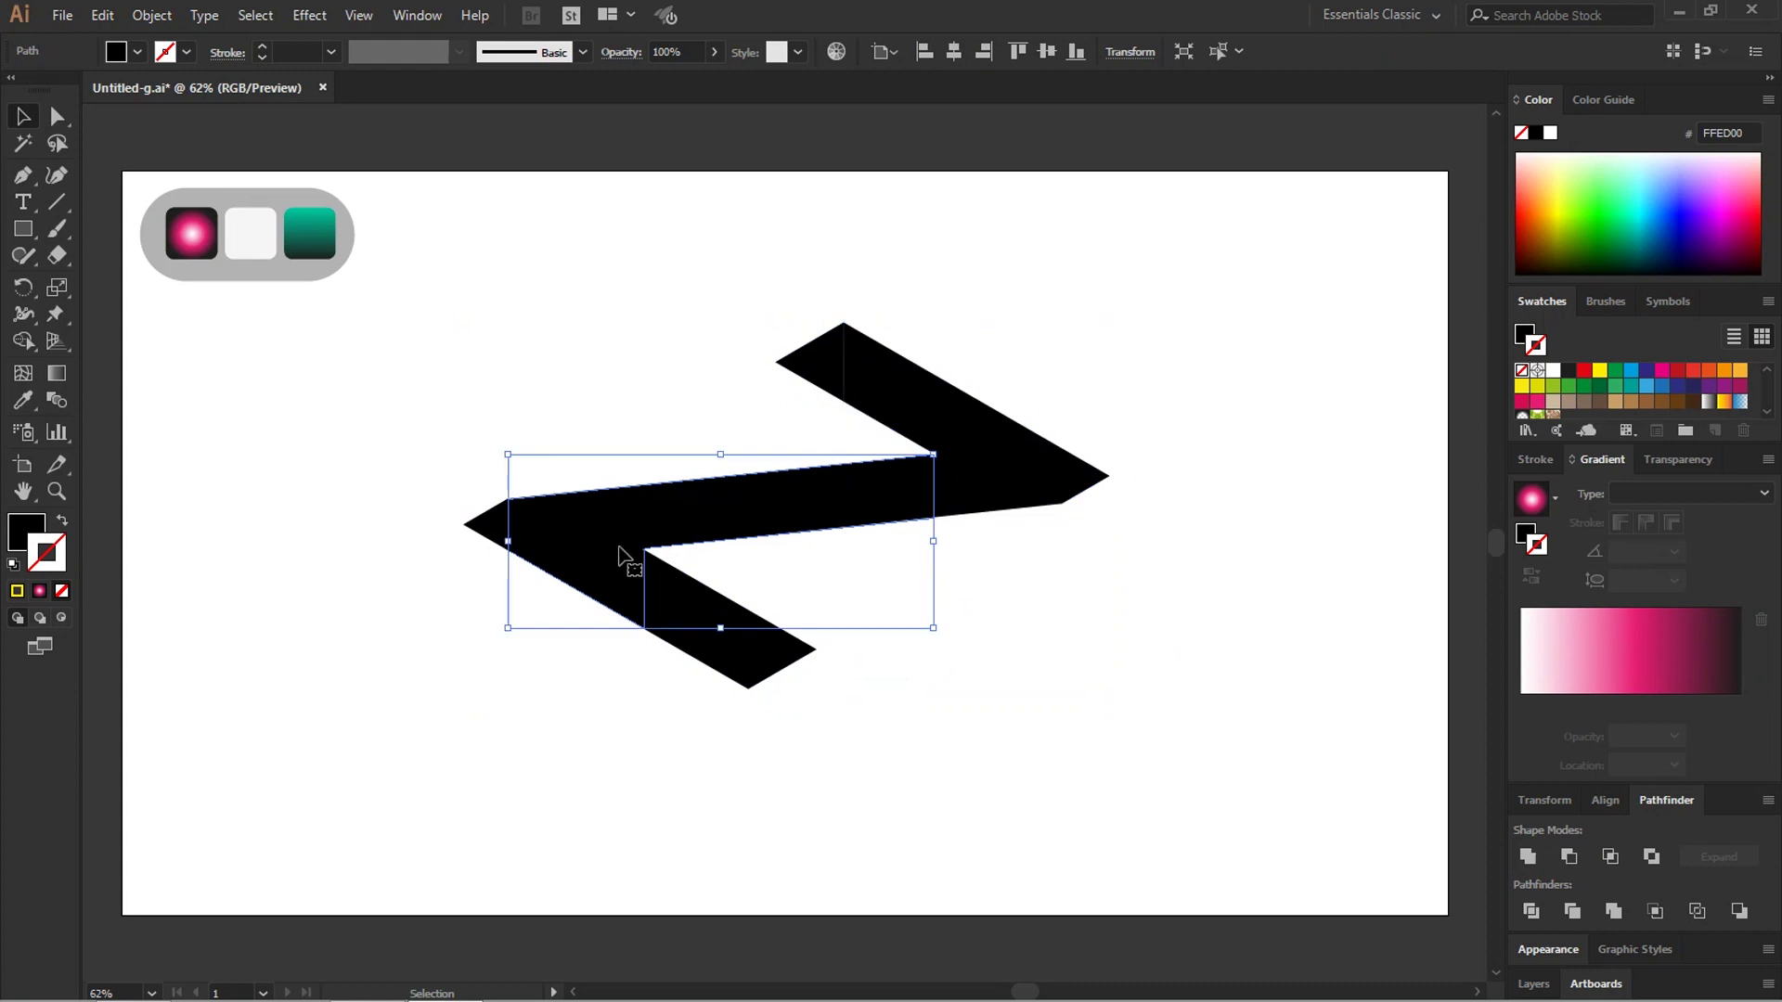
pyautogui.click(492, 526)
pyautogui.click(675, 640)
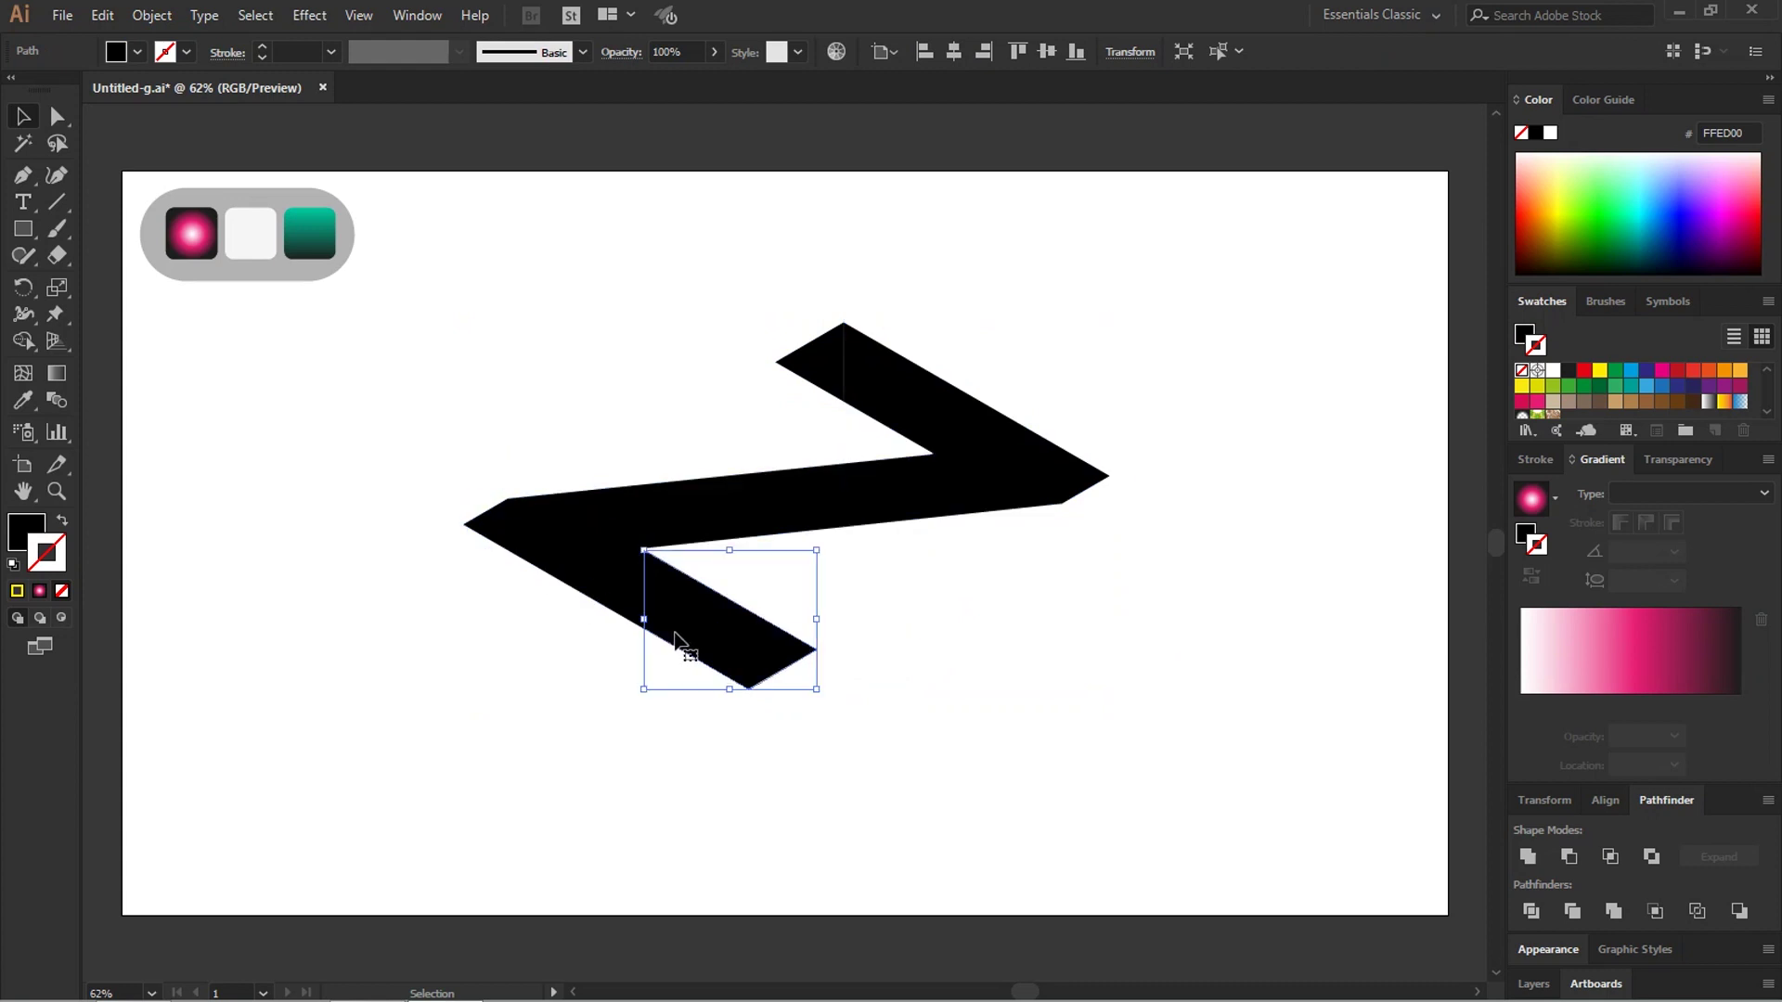
pyautogui.click(525, 640)
pyautogui.click(543, 530)
pyautogui.click(562, 397)
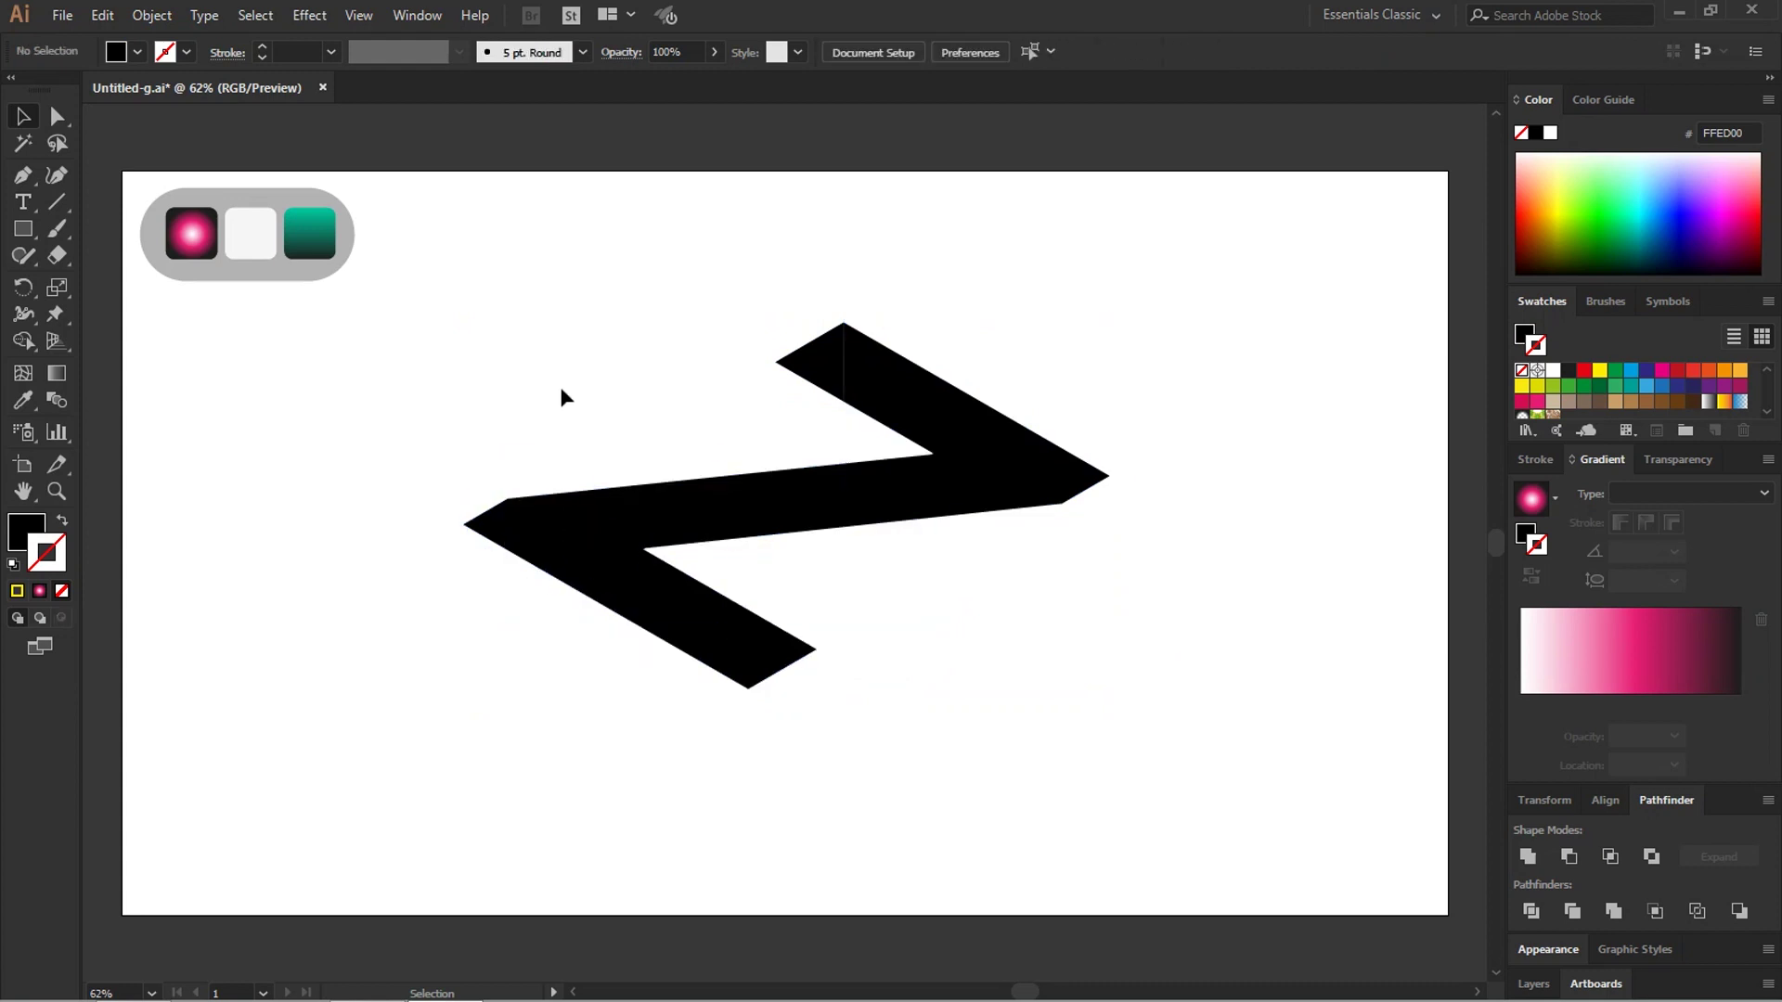
pyautogui.moveTo(482, 267); pyautogui.dragTo(1236, 789)
pyautogui.click(1260, 489)
pyautogui.moveTo(449, 243)
pyautogui.mouseDown()
pyautogui.moveTo(1230, 791)
pyautogui.moveTo(1189, 745)
pyautogui.mouseUp()
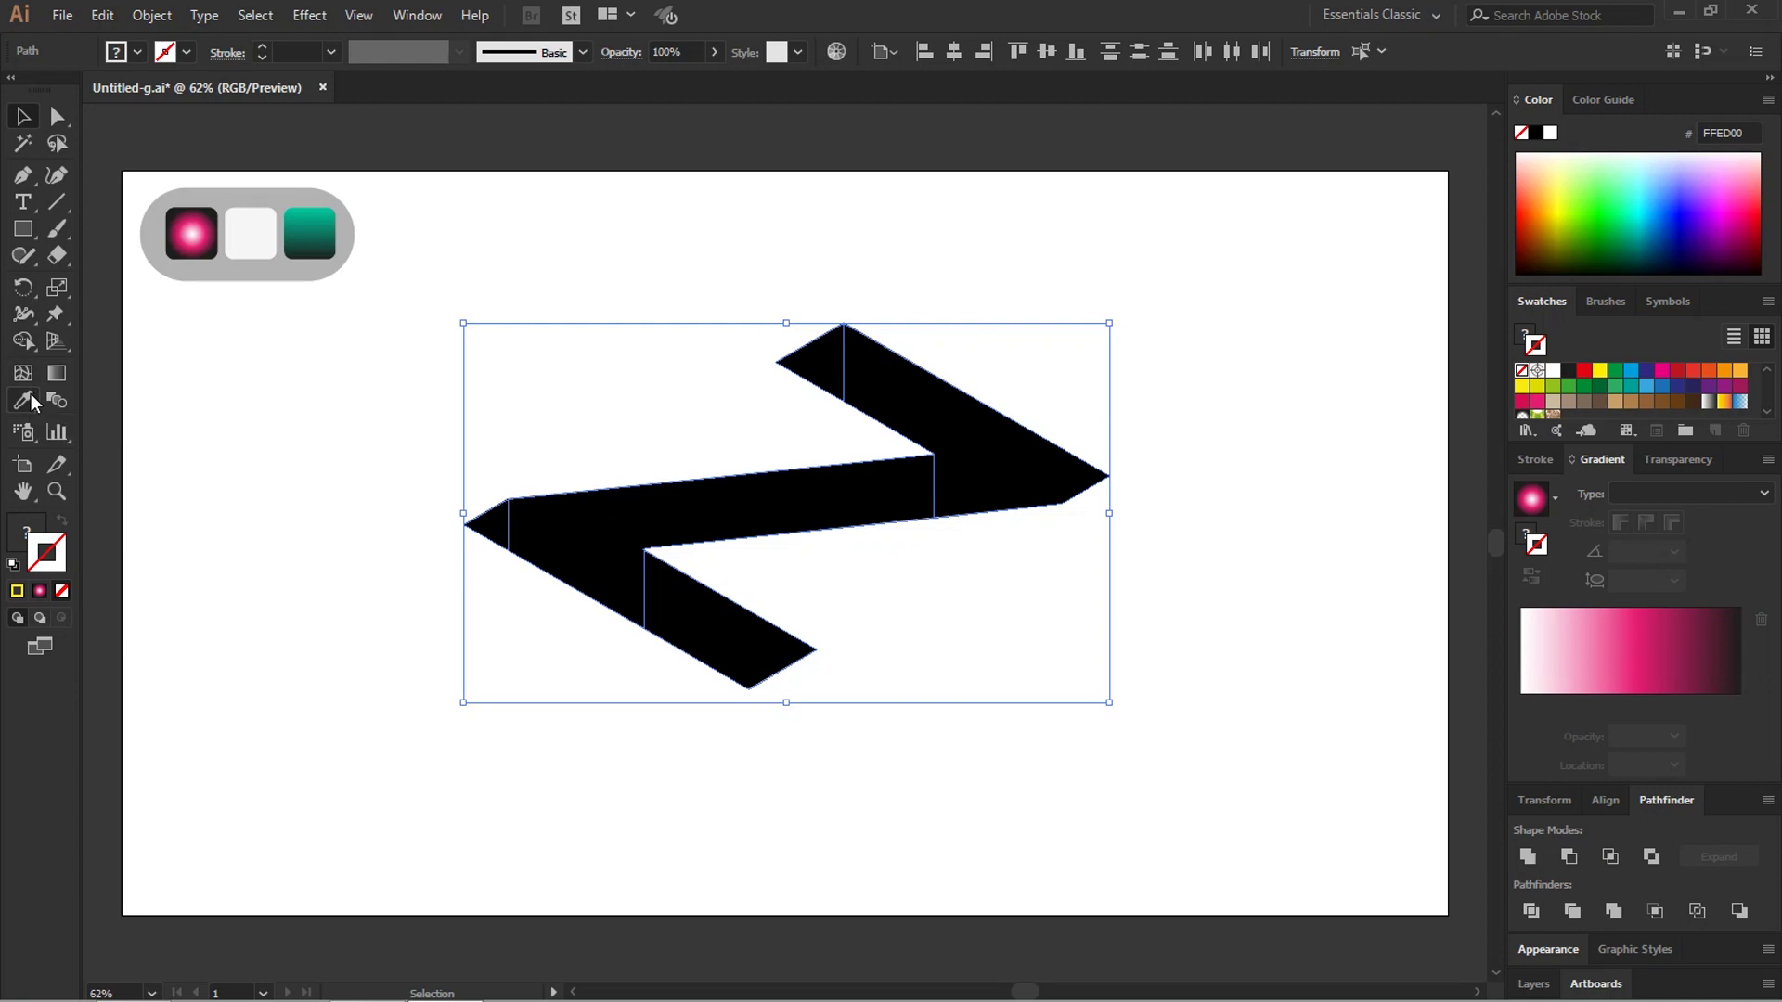
# Step: Fill the Z pieces with the teal gradient sampled by the Eyedropper from the swatch
pyautogui.click(31, 393)
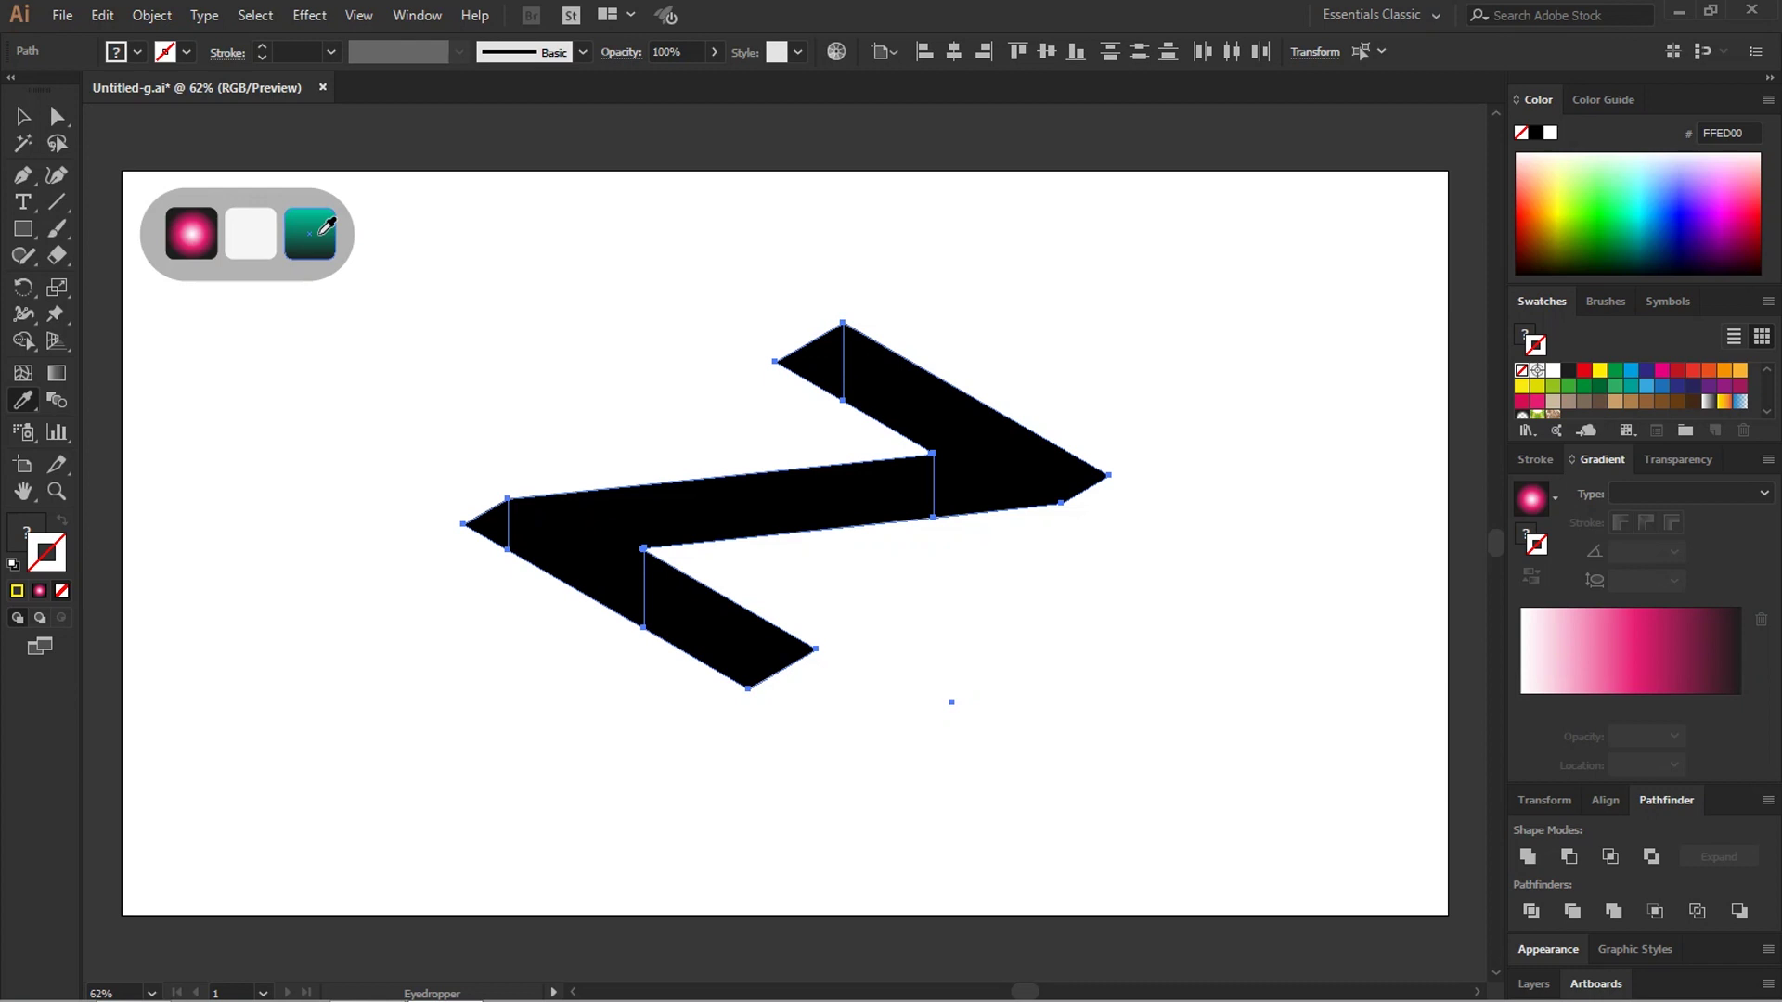
pyautogui.click(325, 227)
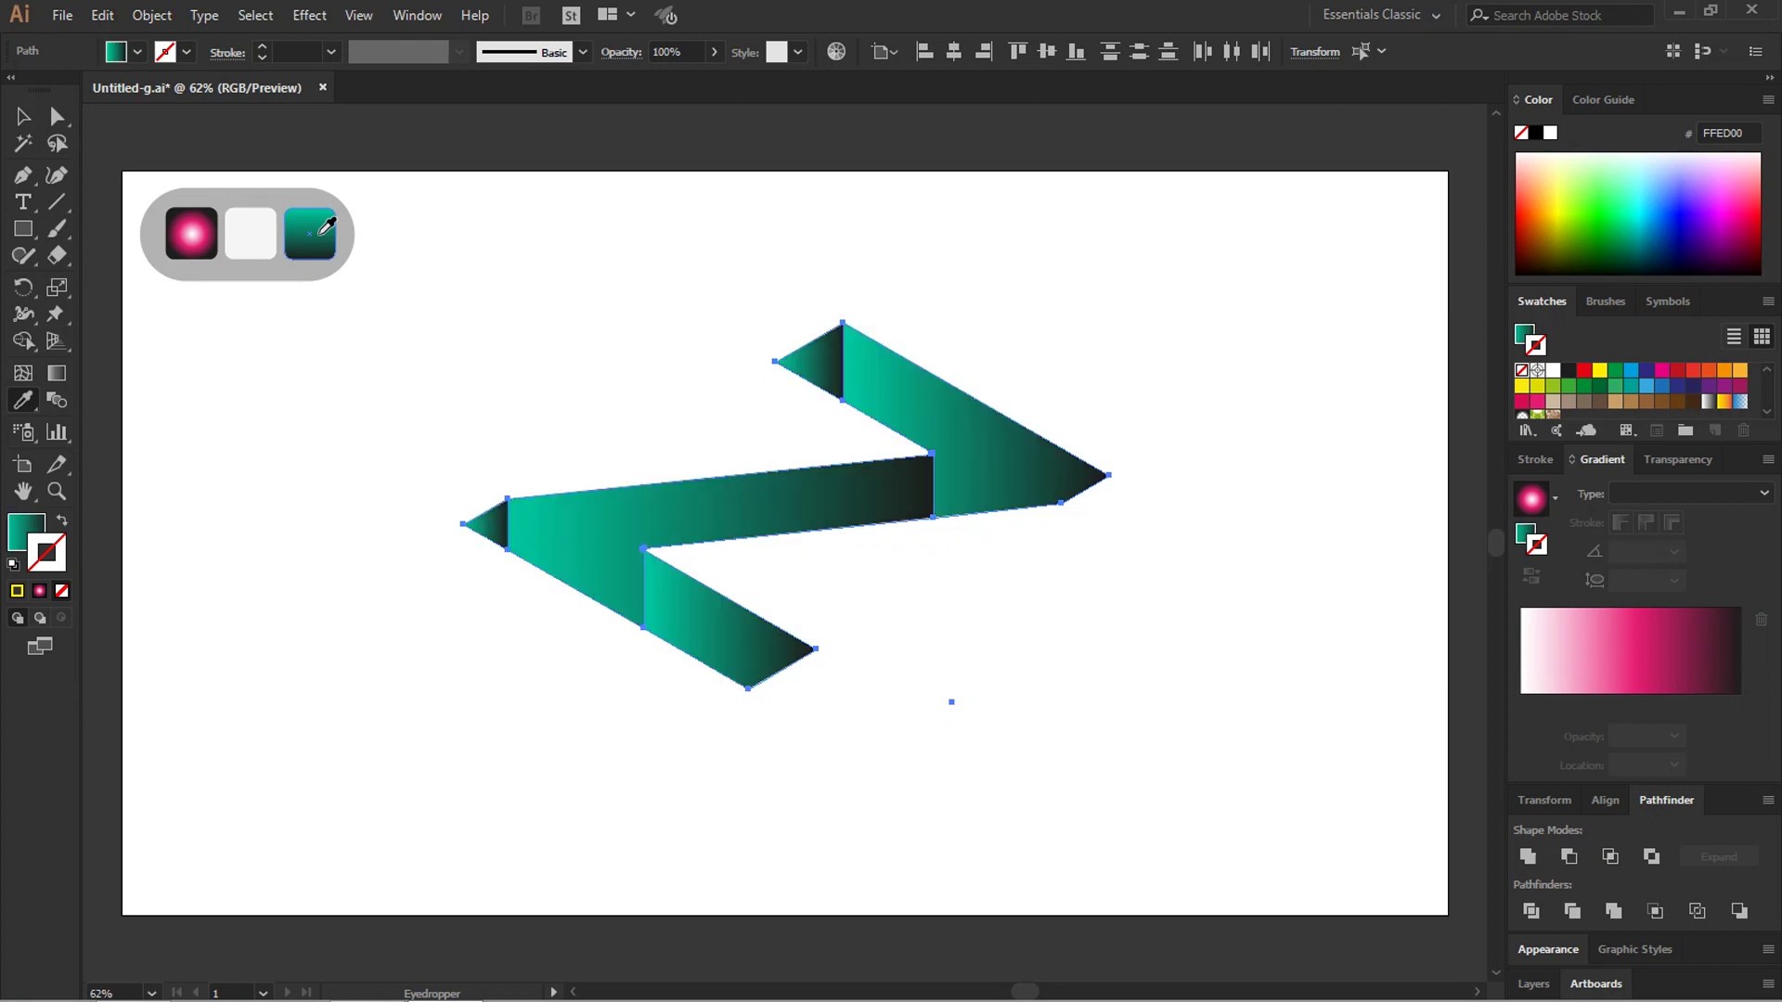
pyautogui.press('v')
pyautogui.click(536, 240)
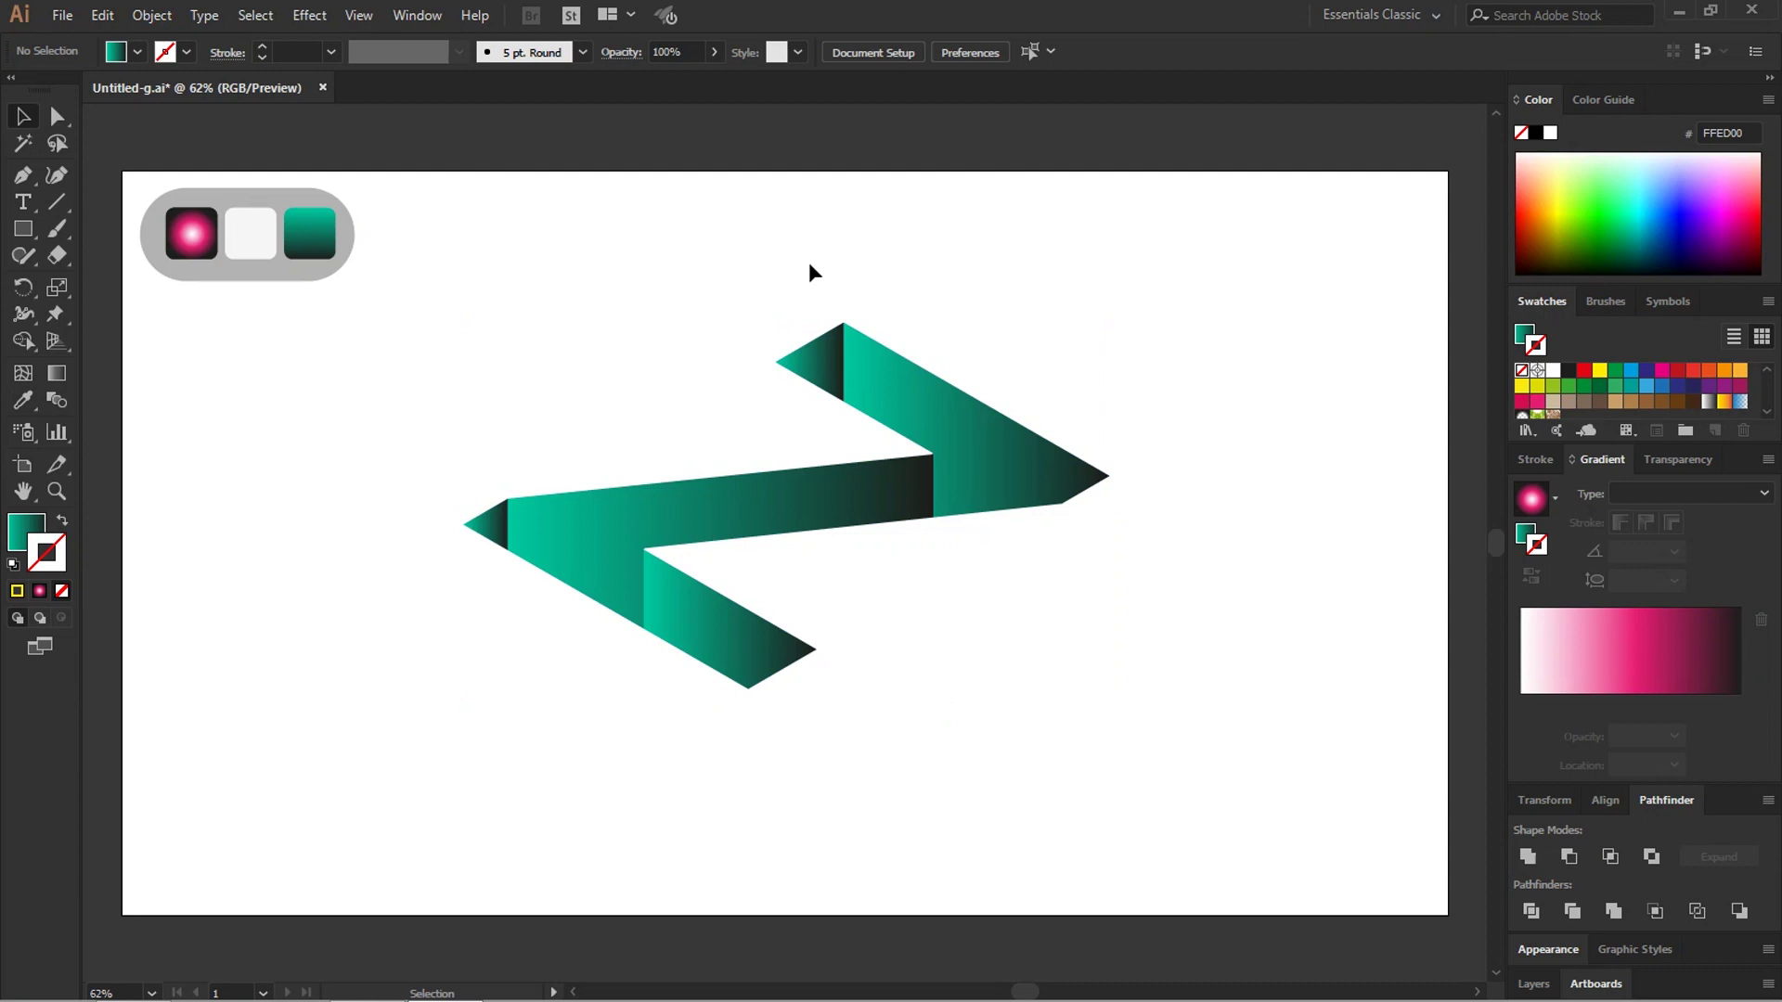
# Step: Apply the teal linear gradient to the Z's top triangle and angle it downward
pyautogui.click(834, 364)
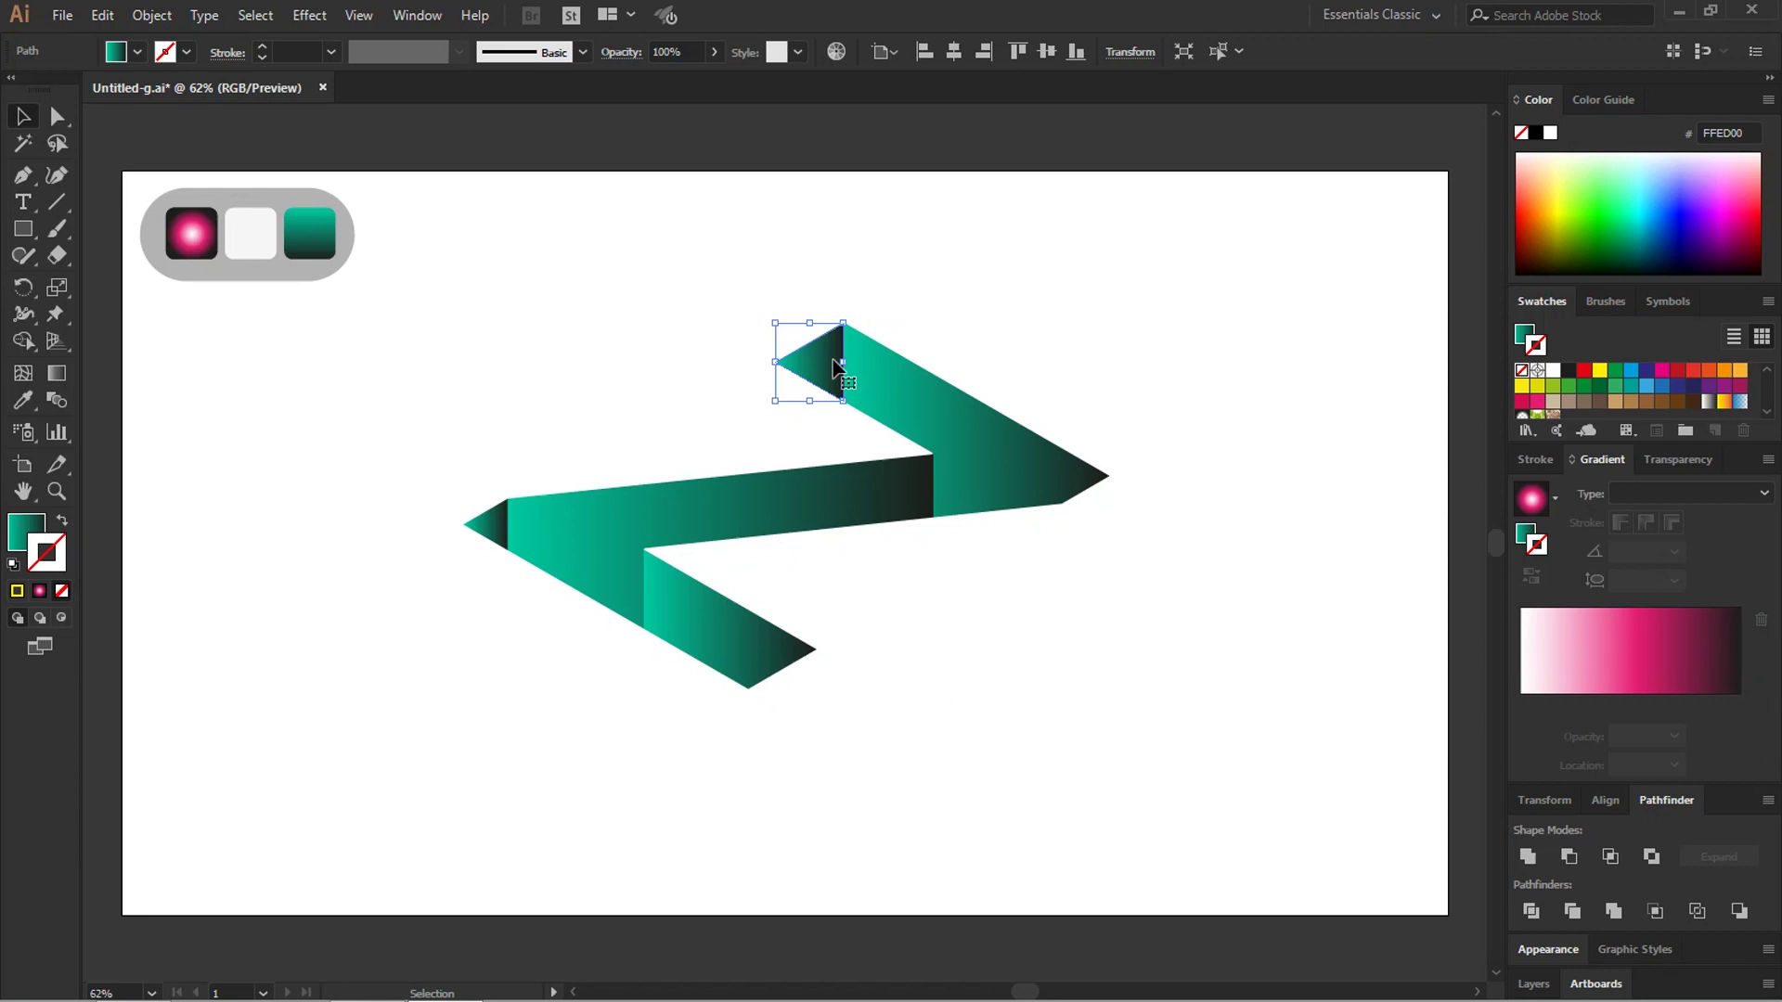
pyautogui.scroll(1, 834, 366)
pyautogui.scroll(2, 833, 367)
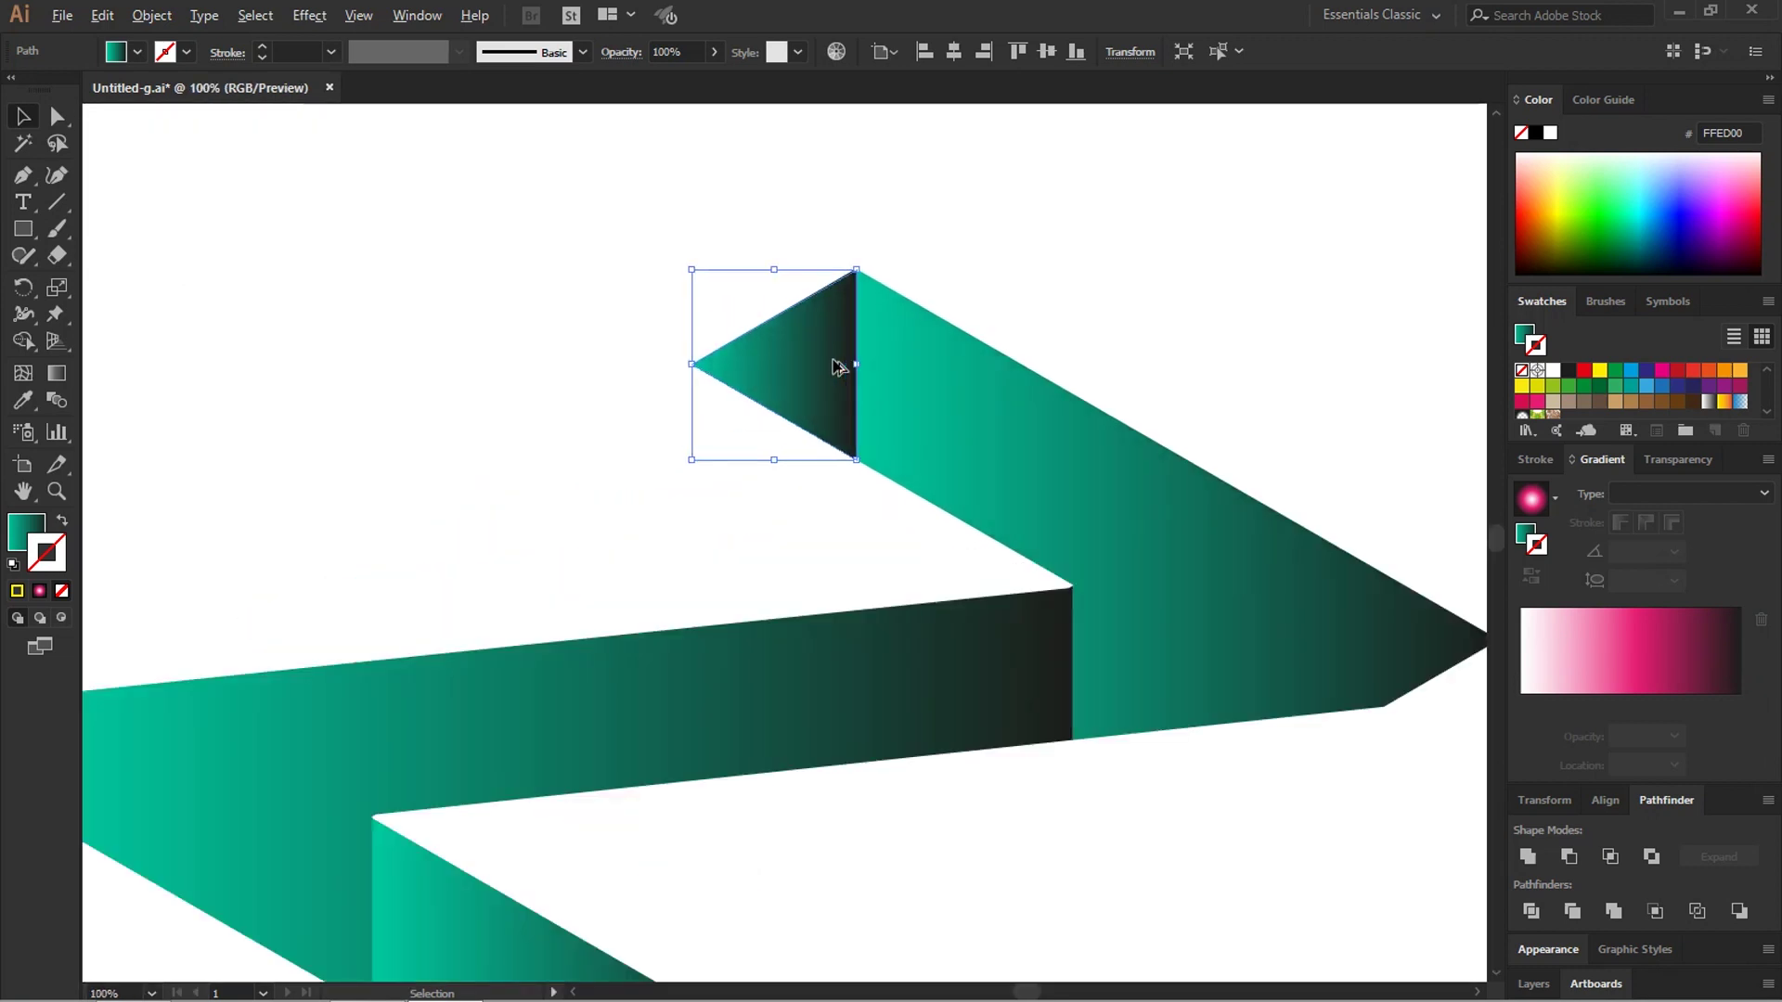
pyautogui.scroll(-1, 833, 367)
pyautogui.press('g')
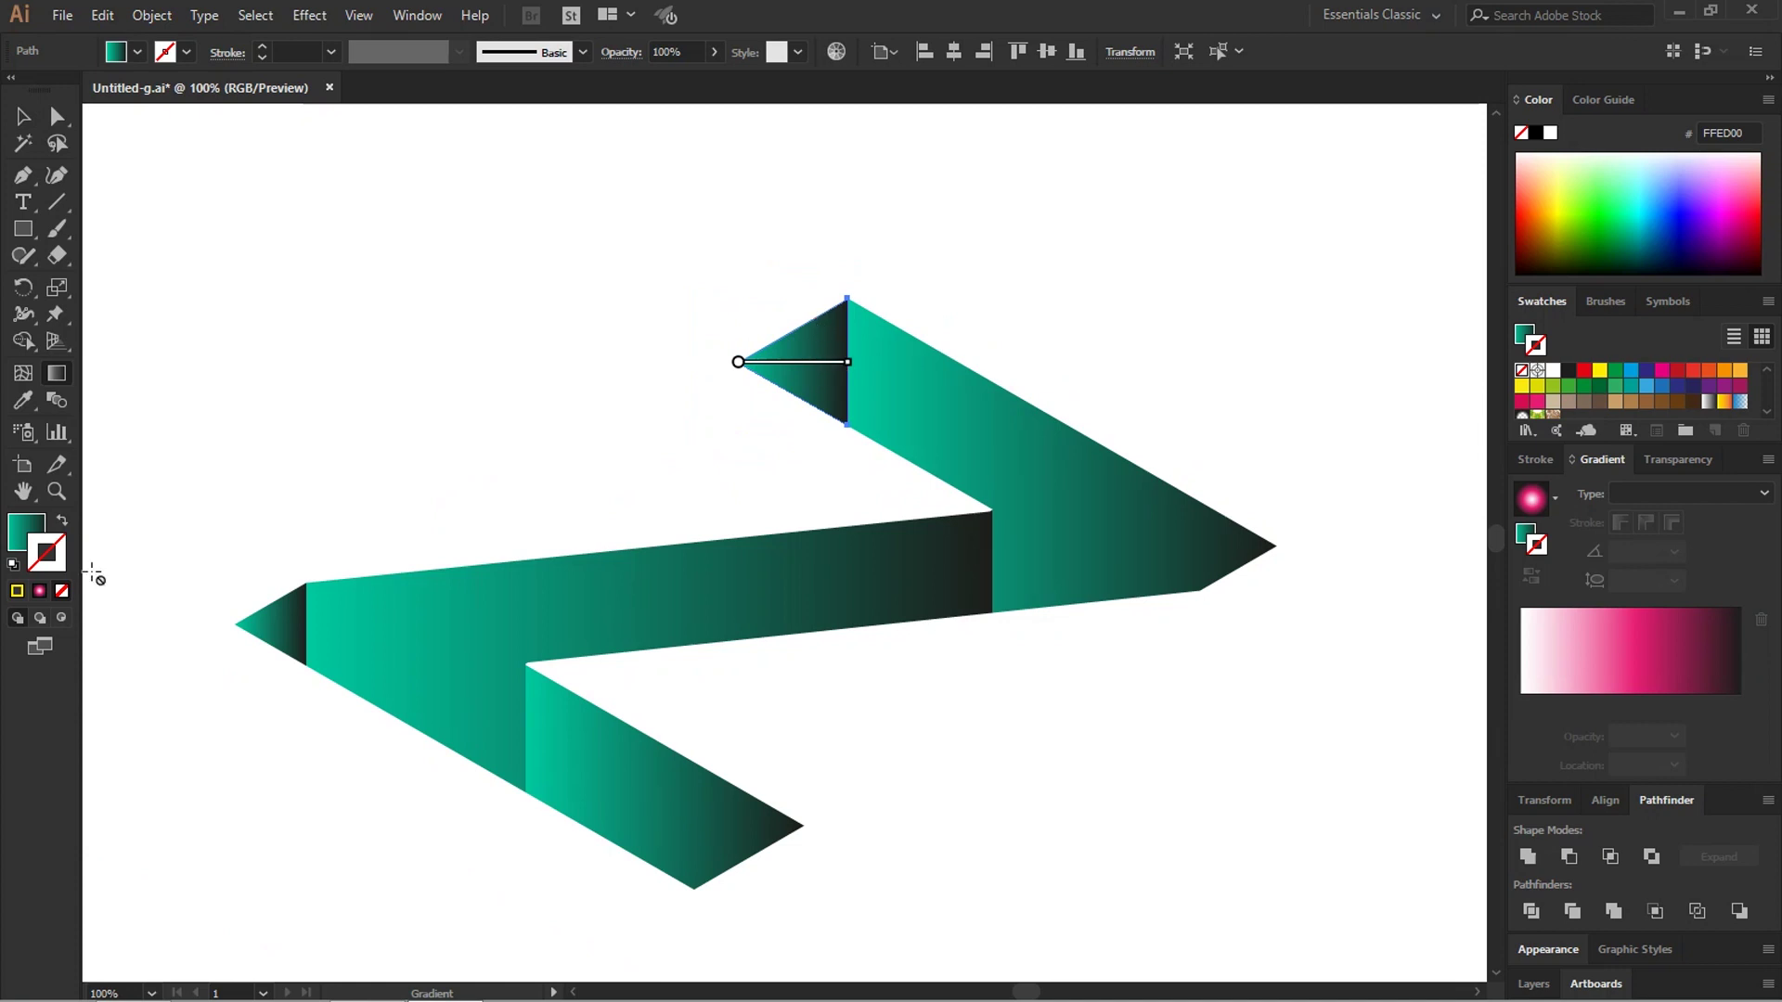
pyautogui.click(17, 543)
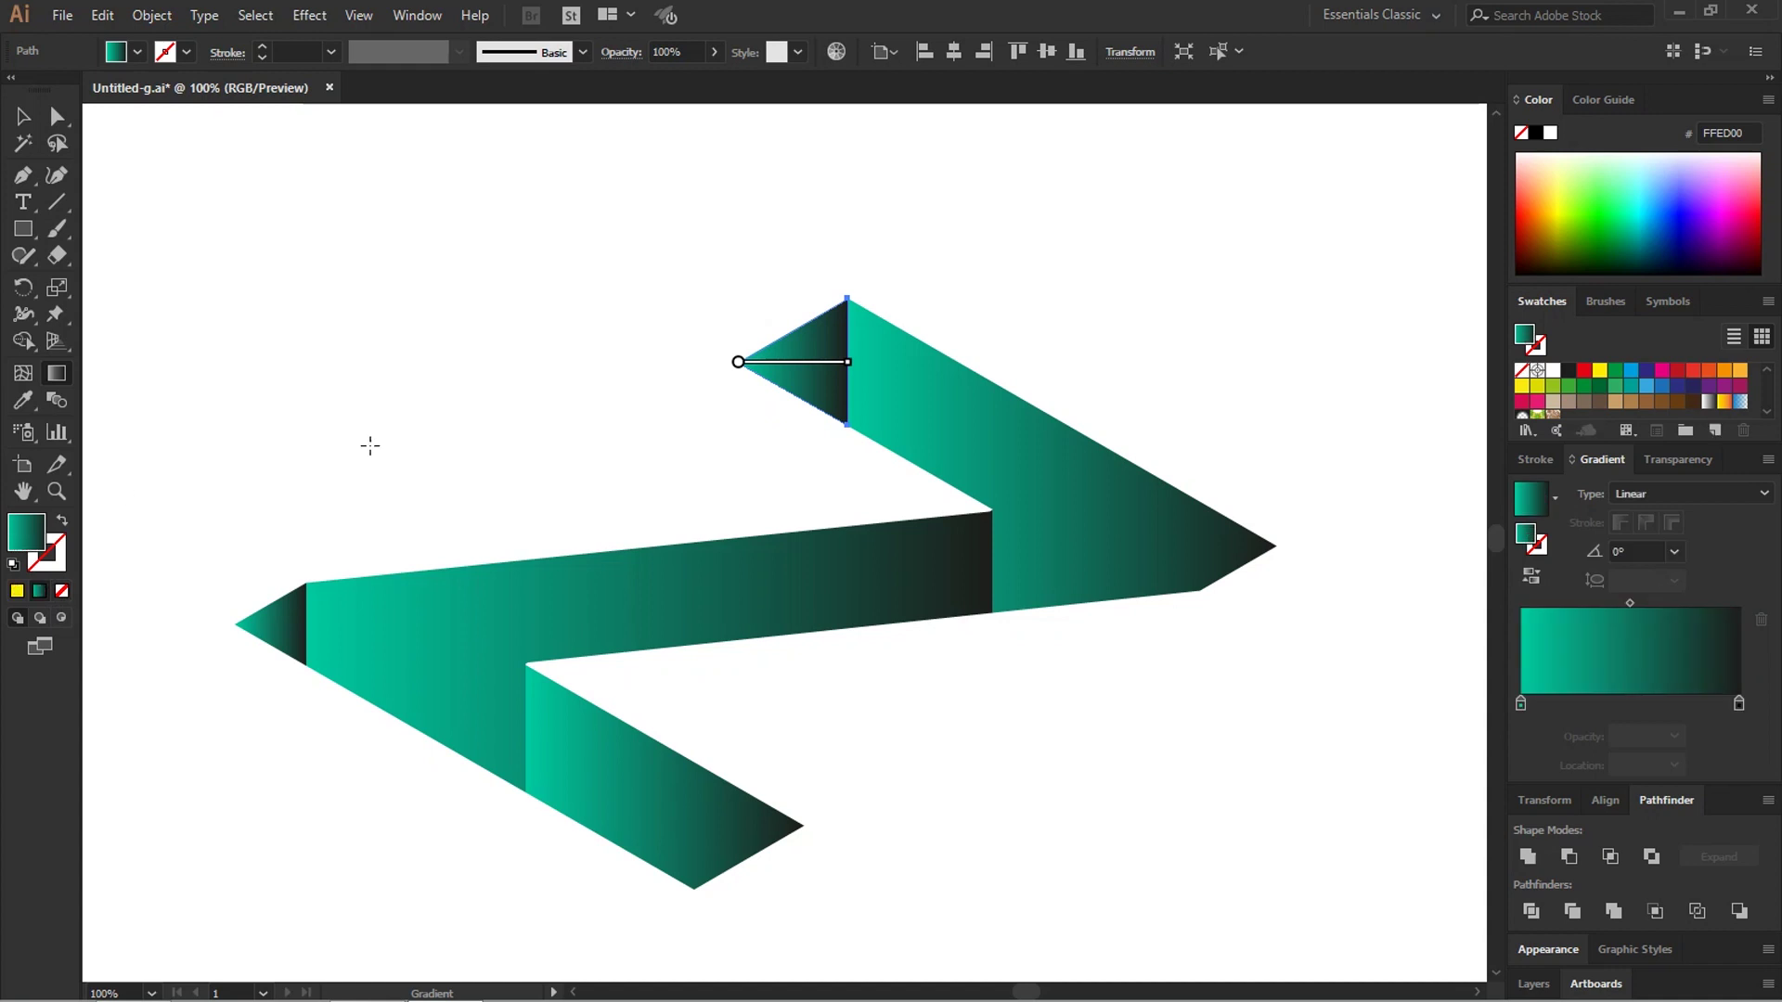
pyautogui.moveTo(808, 307); pyautogui.dragTo(844, 434)
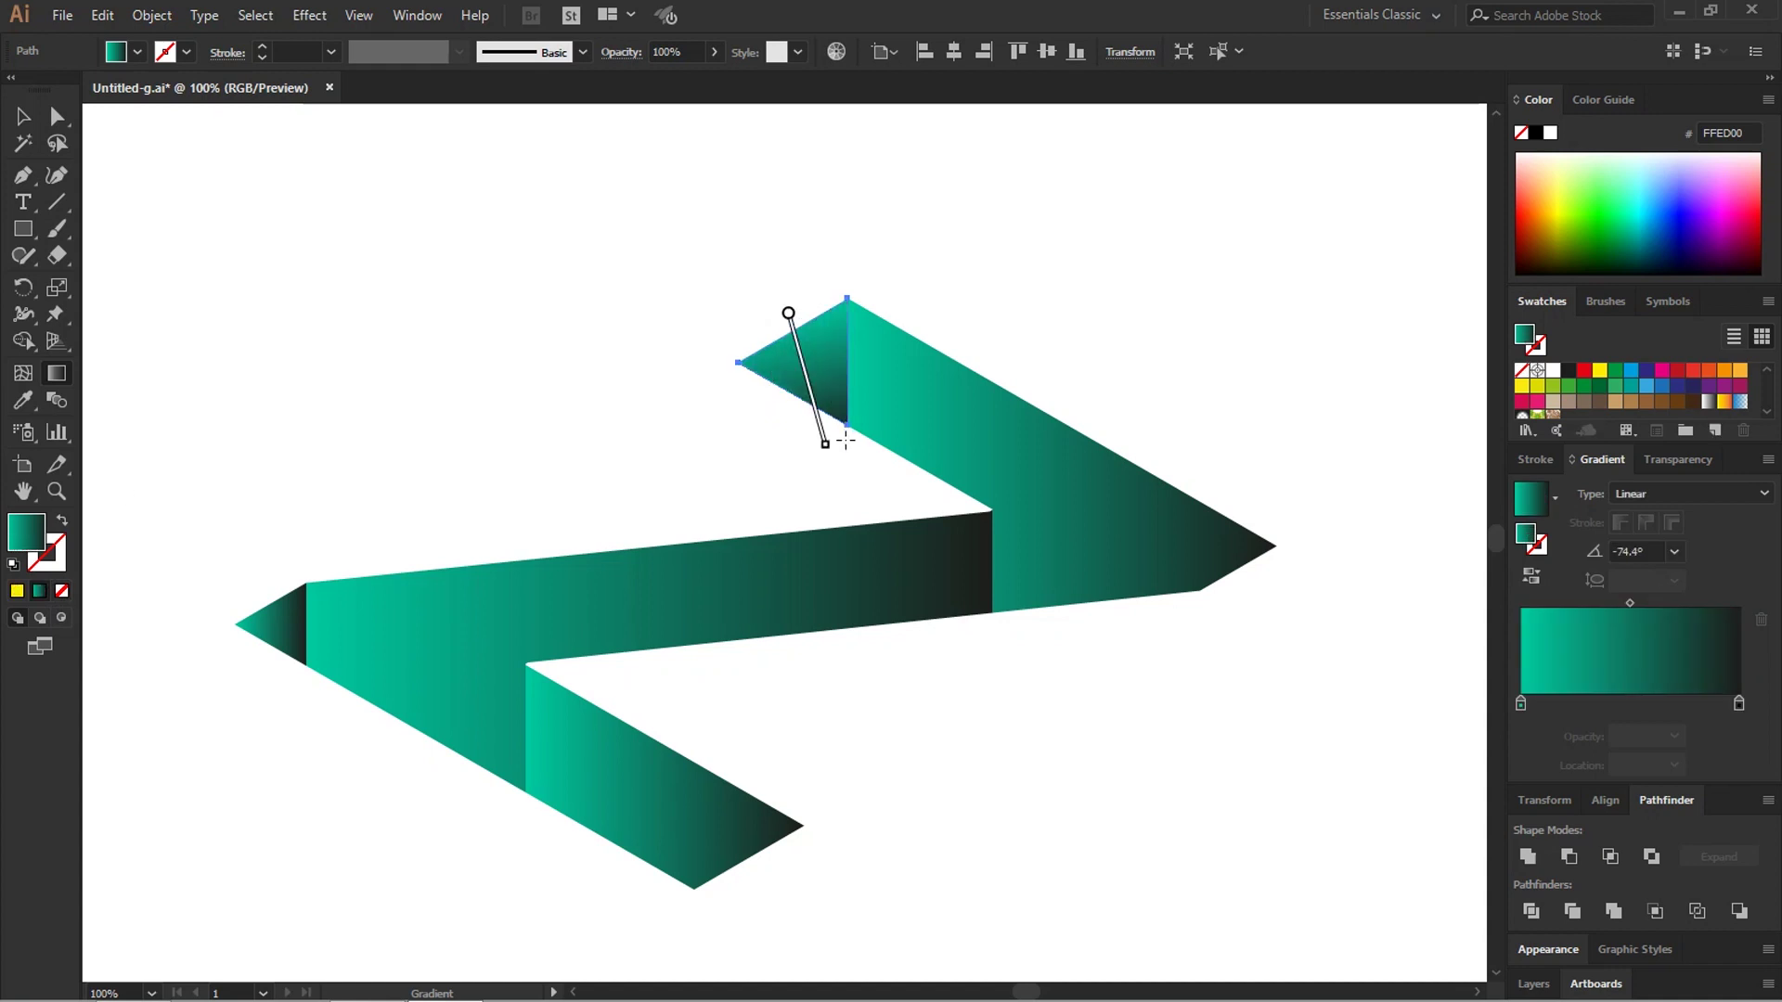
pyautogui.moveTo(812, 308); pyautogui.dragTo(860, 422)
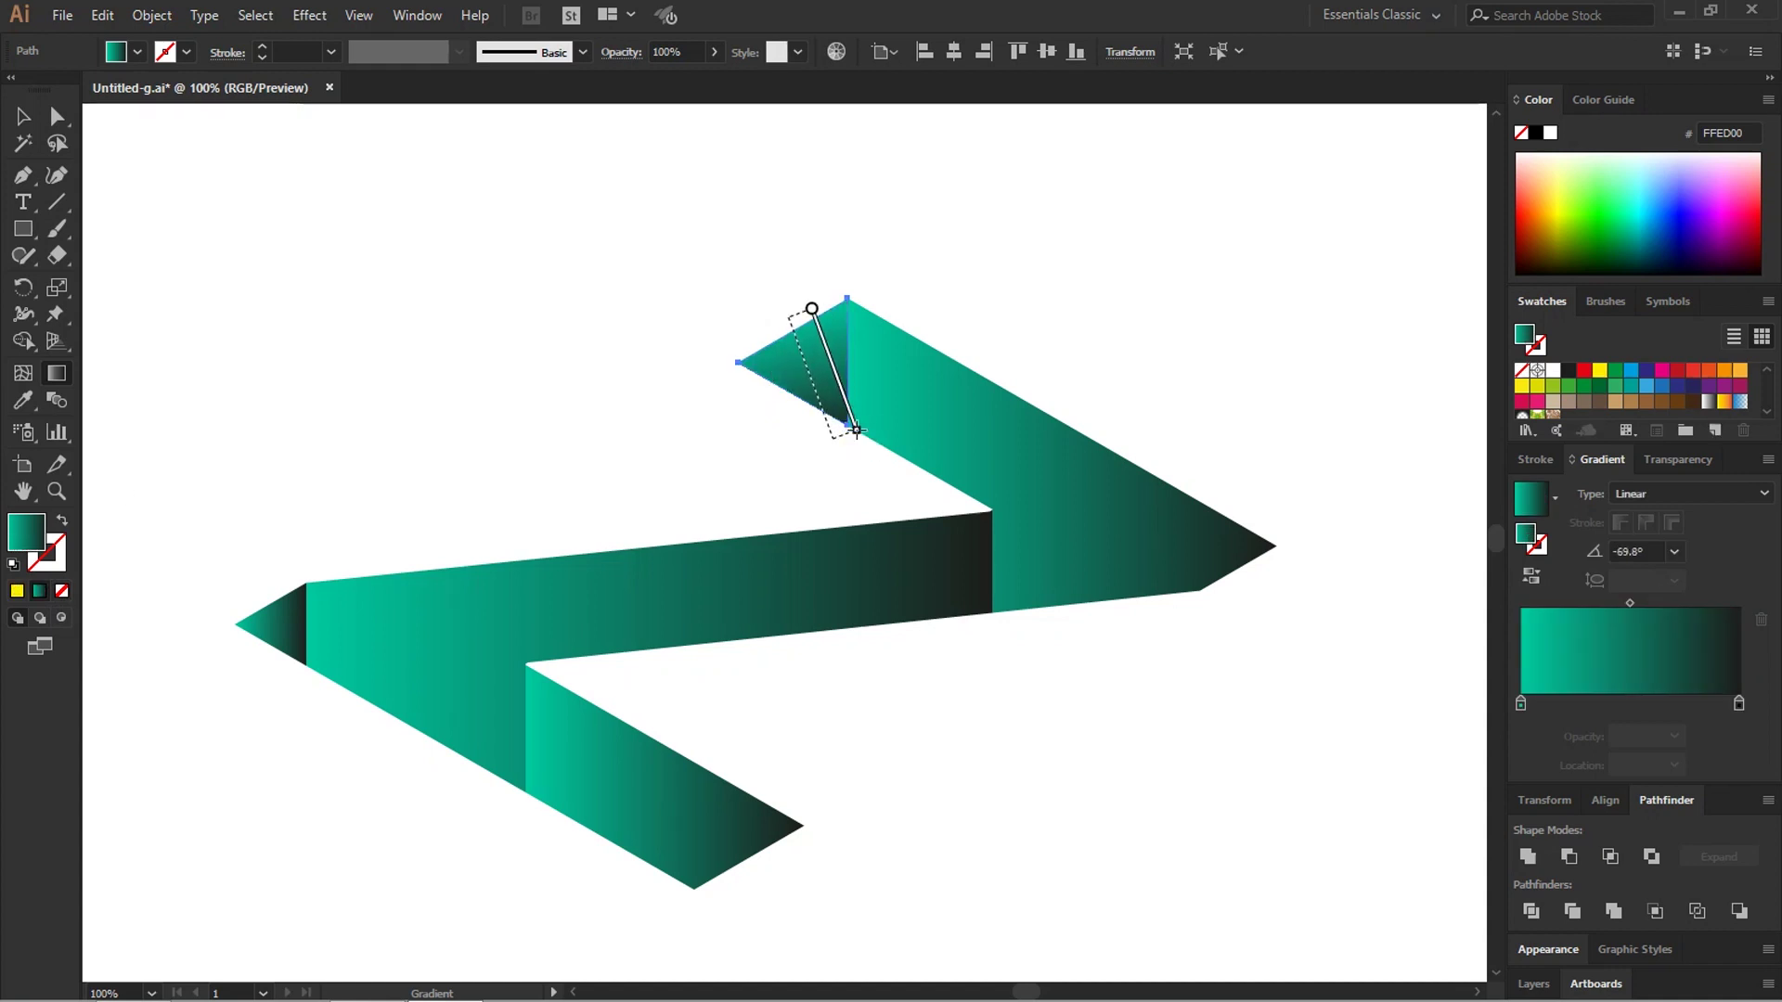
pyautogui.moveTo(787, 310); pyautogui.dragTo(831, 429)
# Step: Re-angle the long upper ribbon piece's gradient so it darkens toward its lower fold
pyautogui.press('v')
pyautogui.click(947, 401)
pyautogui.press('g')
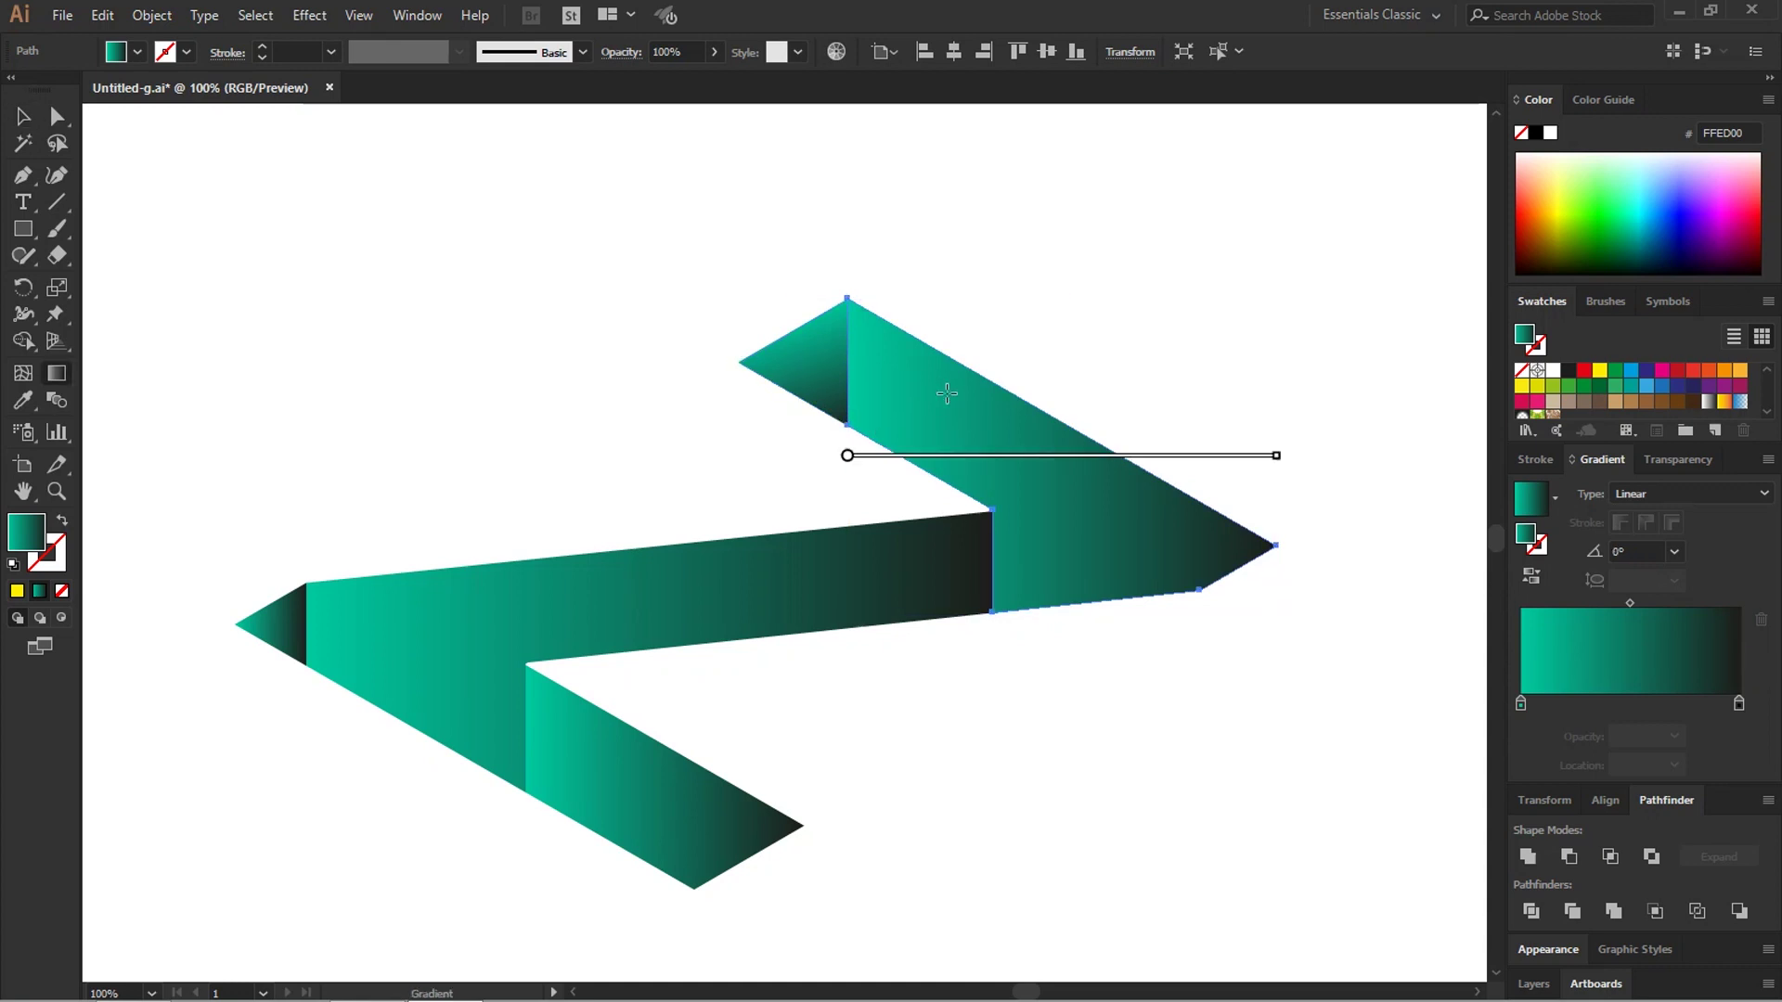
pyautogui.moveTo(983, 369); pyautogui.dragTo(926, 500)
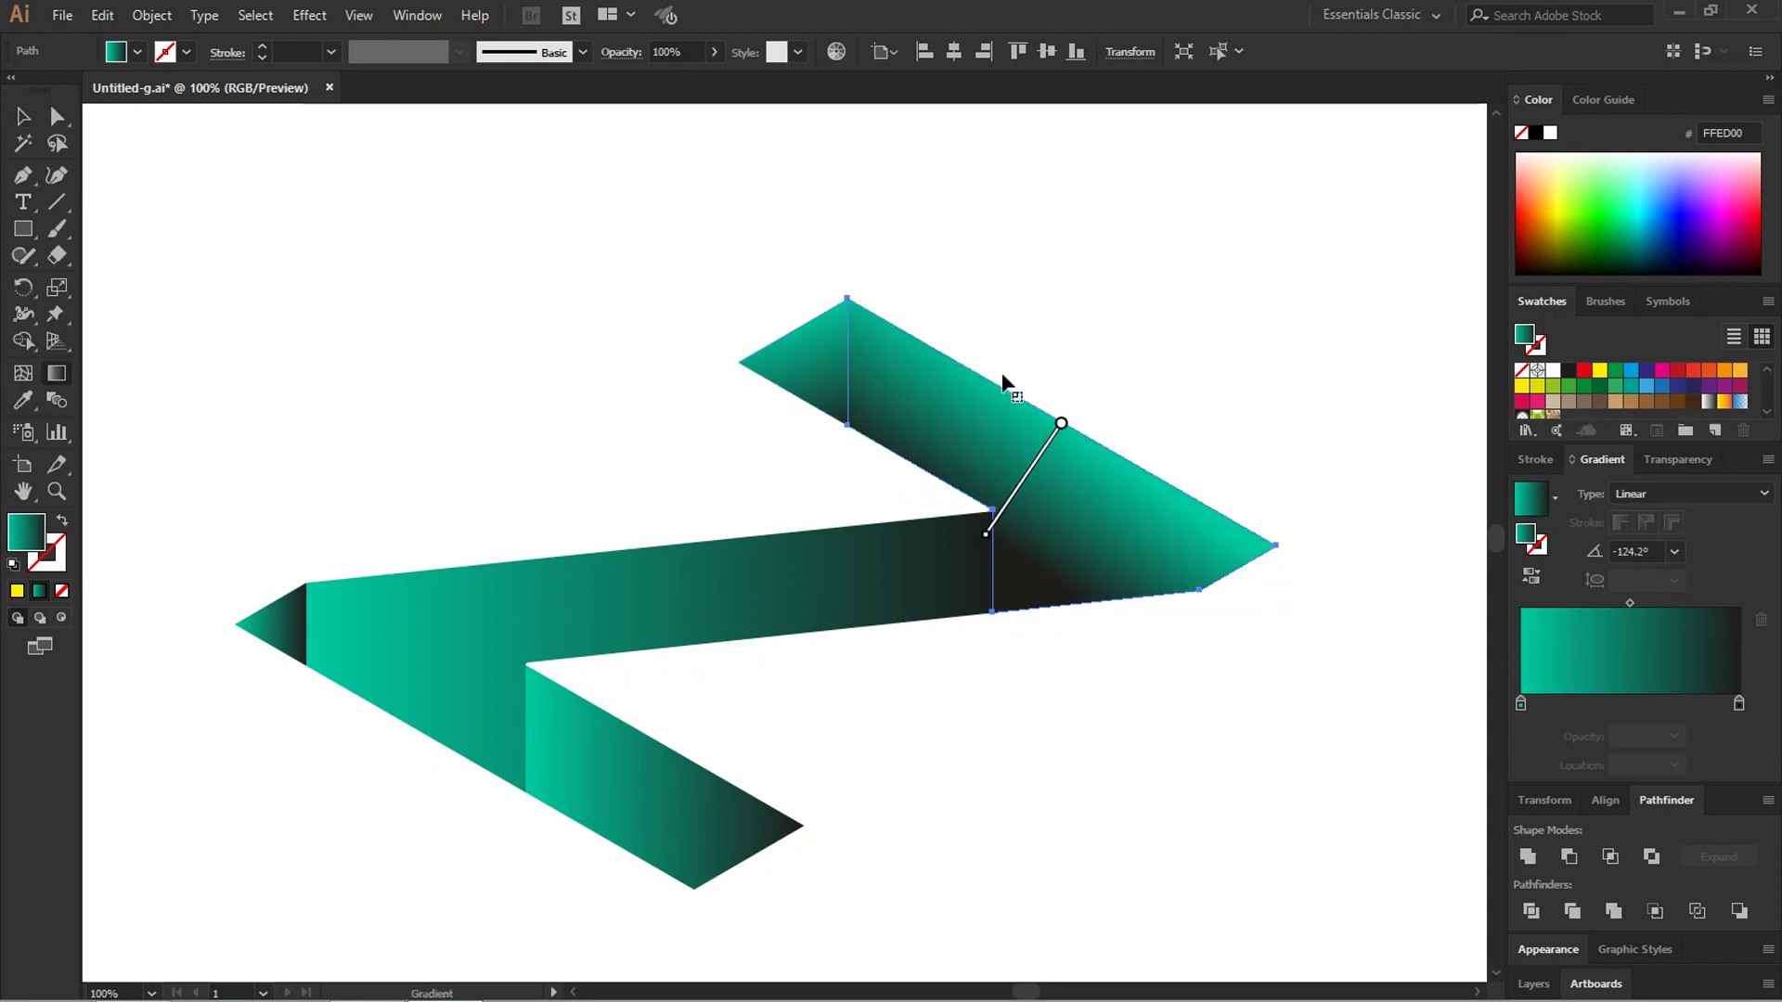
pyautogui.moveTo(1006, 382); pyautogui.dragTo(907, 490)
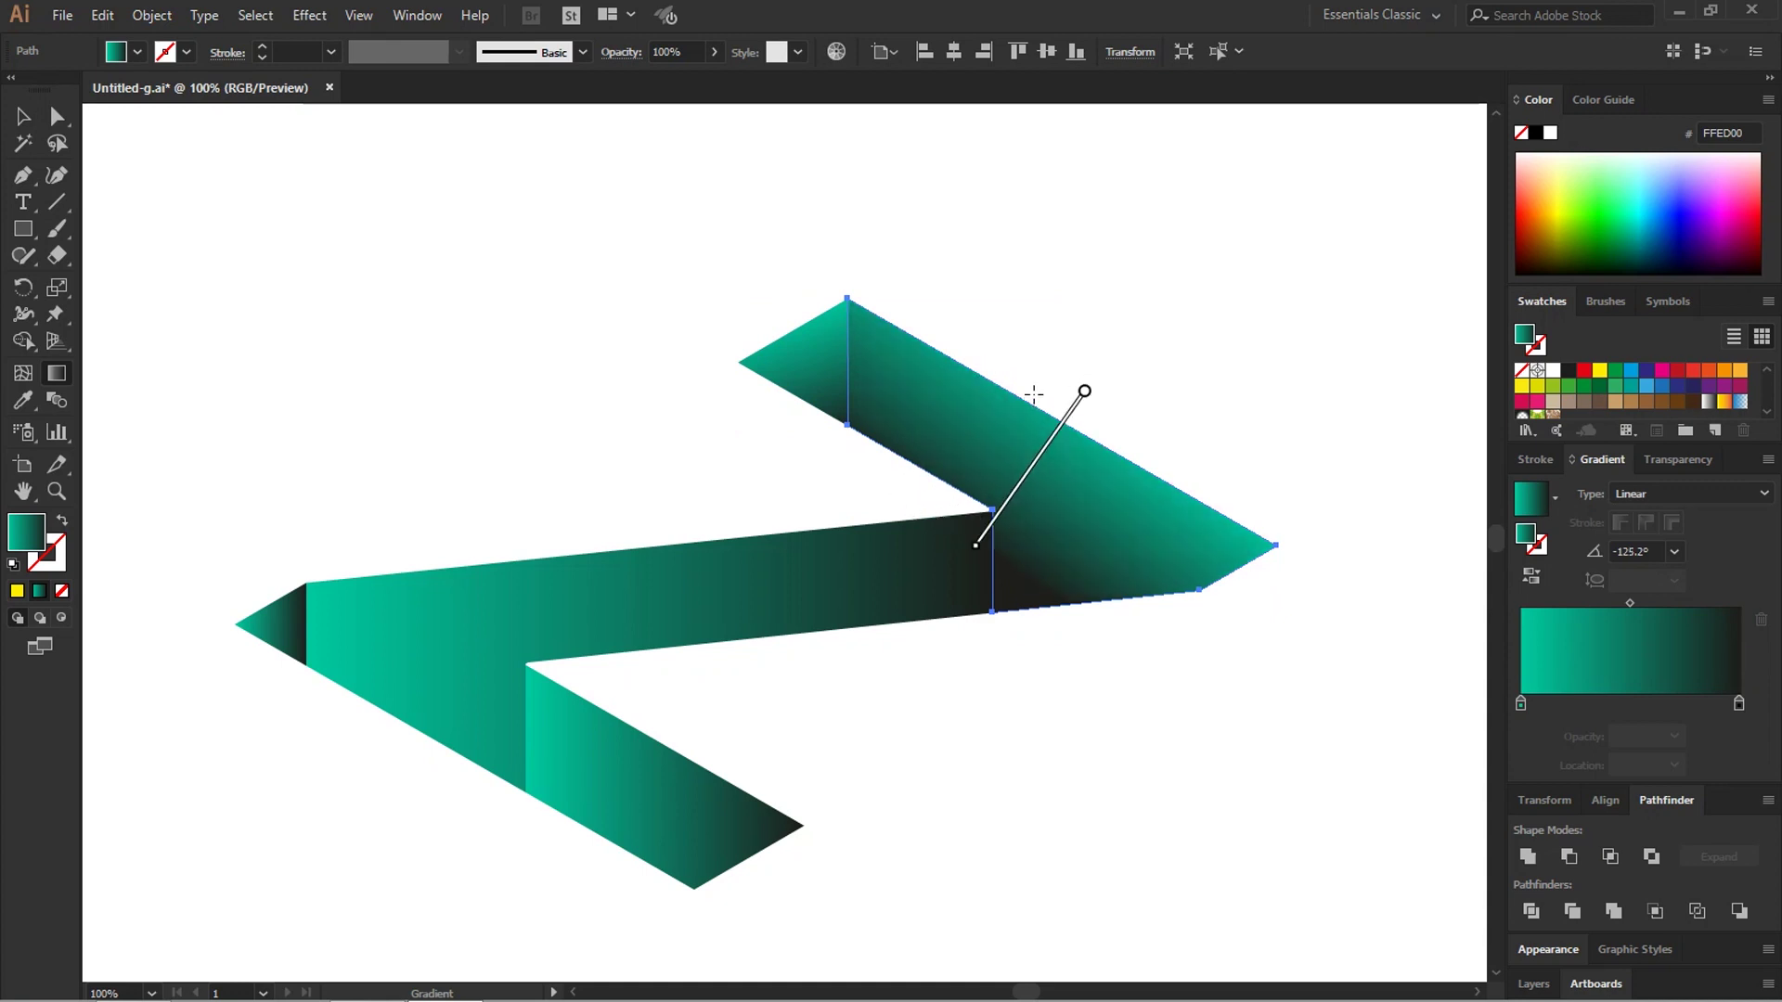
pyautogui.moveTo(975, 545); pyautogui.dragTo(946, 548)
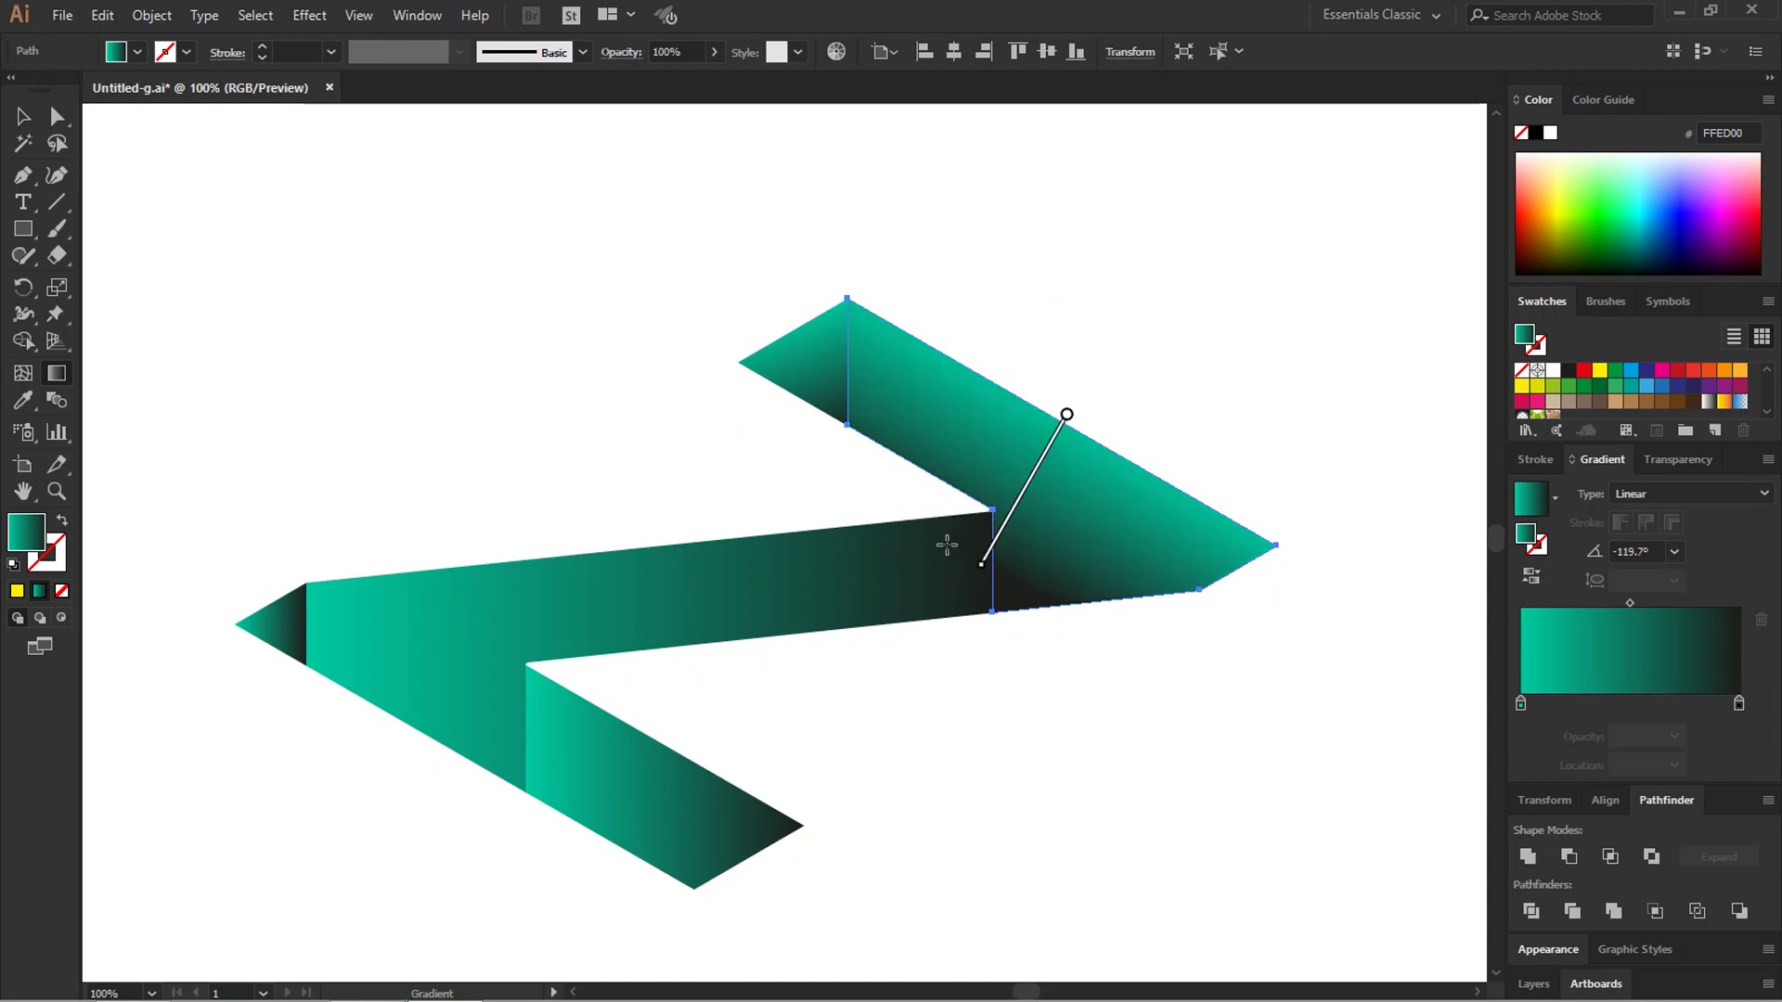
pyautogui.moveTo(974, 349)
pyautogui.mouseDown()
pyautogui.moveTo(959, 499)
pyautogui.moveTo(974, 507)
pyautogui.mouseUp()
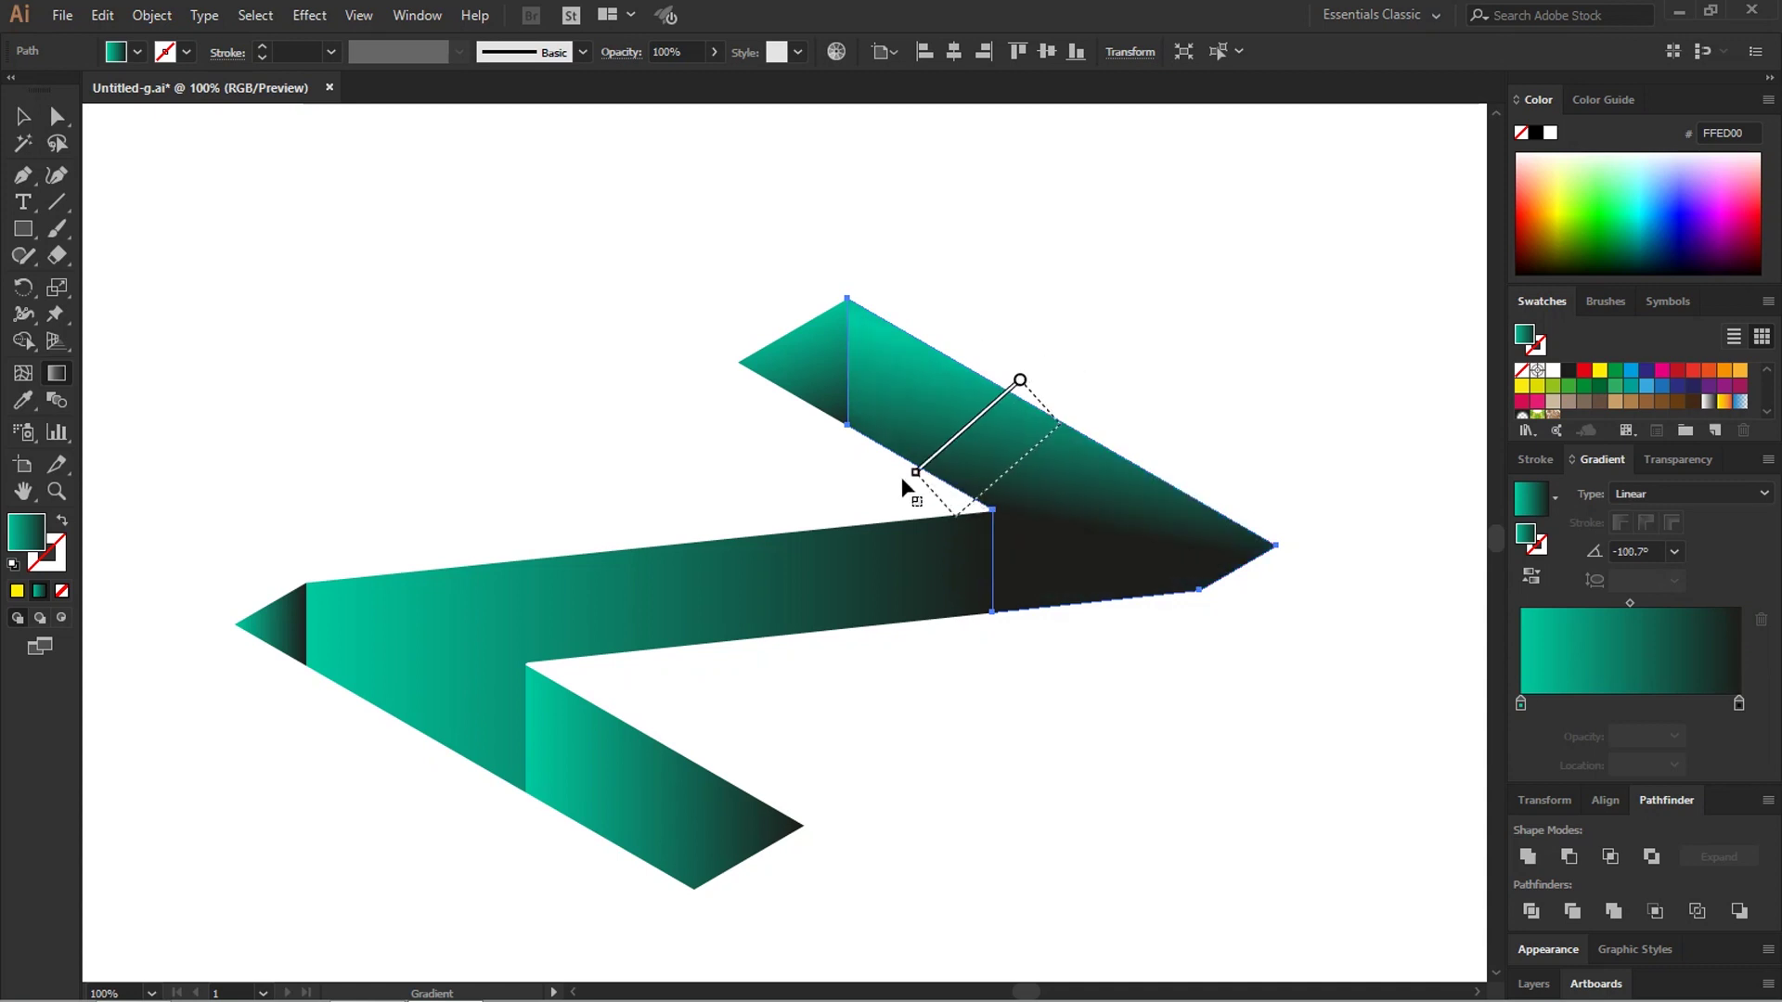
pyautogui.moveTo(1019, 380); pyautogui.dragTo(946, 510)
# Step: Shade the middle bar, left end piece and lower parallelogram darker toward their bottoms
pyautogui.keyDown('ctrl'); pyautogui.click(883, 581); pyautogui.keyUp('ctrl')
pyautogui.moveTo(686, 533); pyautogui.dragTo(709, 653)
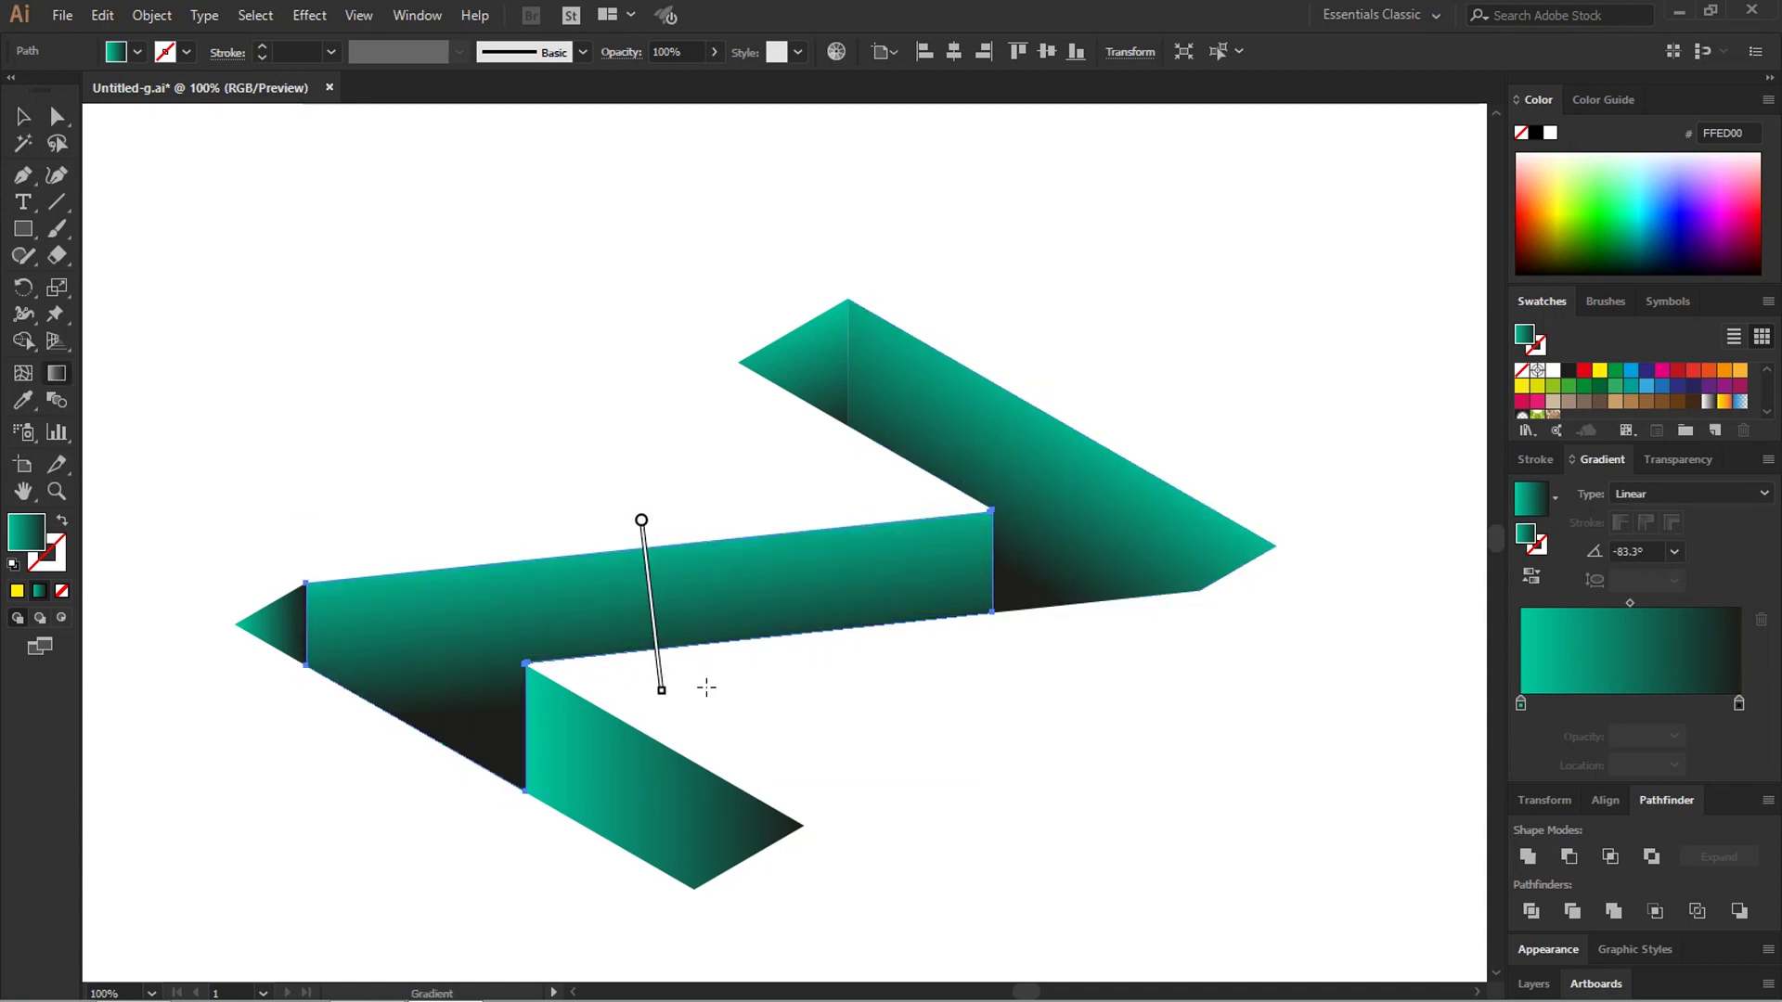
pyautogui.keyDown('ctrl'); pyautogui.click(274, 623); pyautogui.keyUp('ctrl')
pyautogui.moveTo(257, 578); pyautogui.dragTo(301, 661)
pyautogui.keyDown('ctrl'); pyautogui.click(668, 770); pyautogui.keyUp('ctrl')
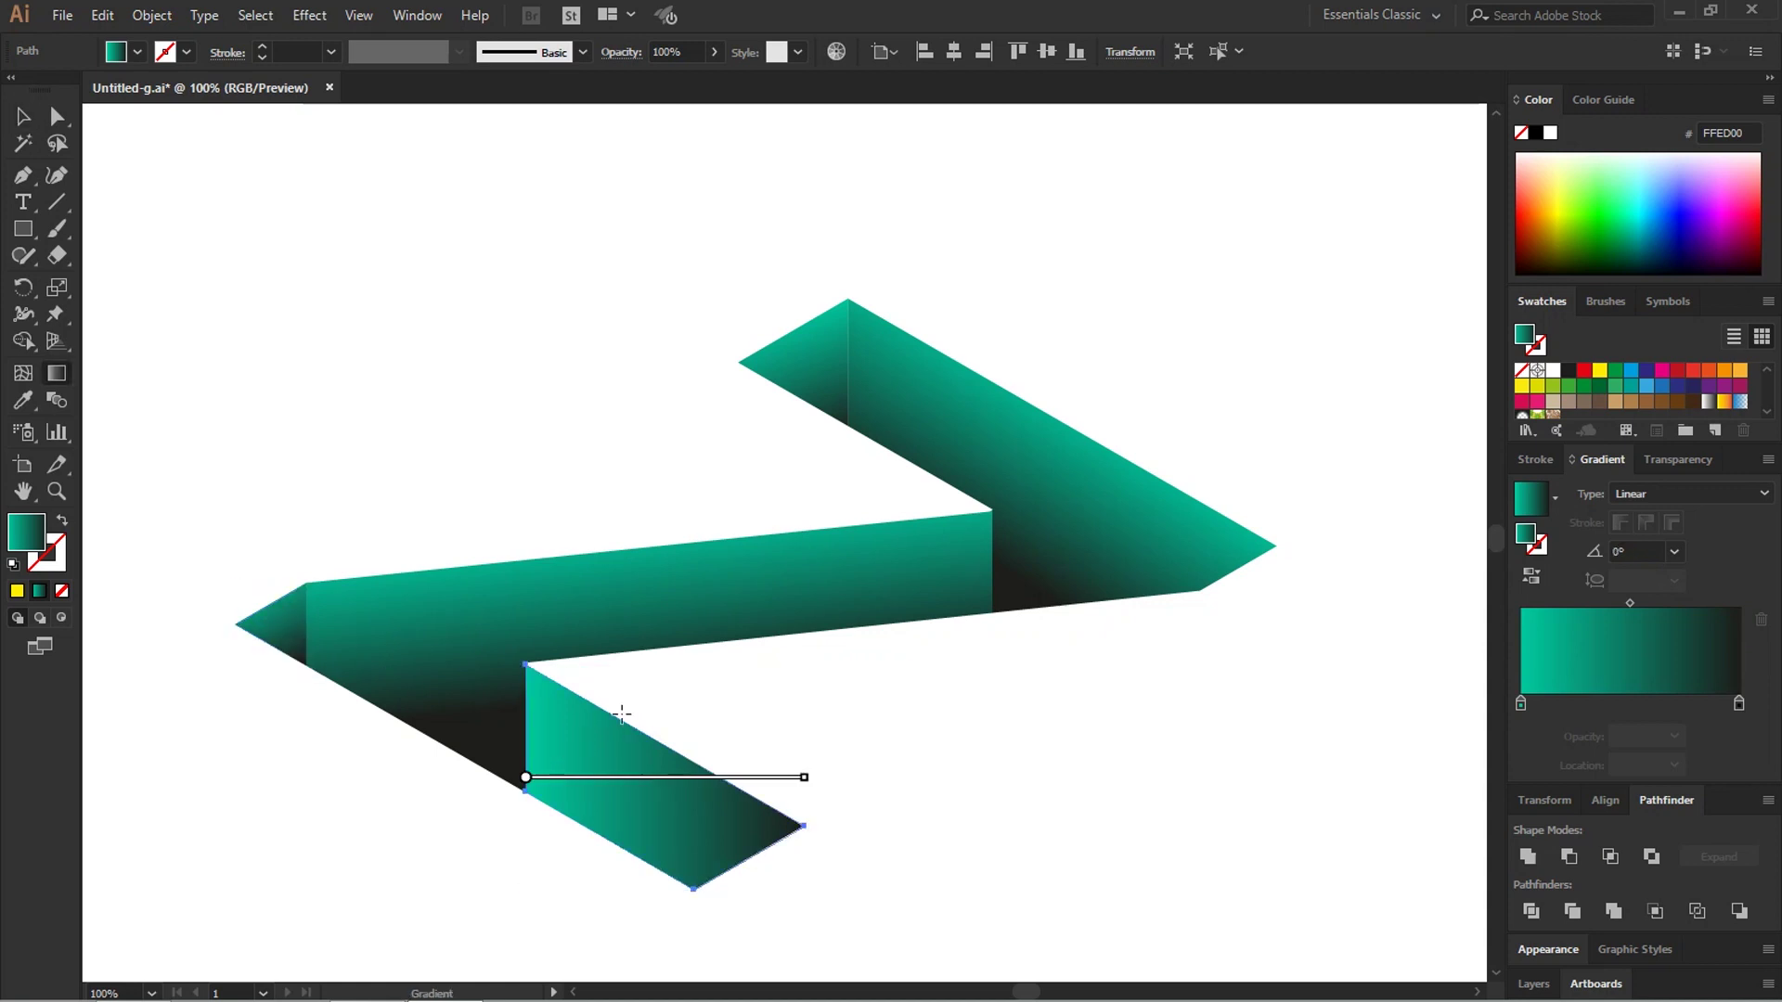
pyautogui.moveTo(684, 716); pyautogui.dragTo(614, 840)
pyautogui.keyDown('ctrl'); pyautogui.click(1045, 865); pyautogui.keyUp('ctrl')
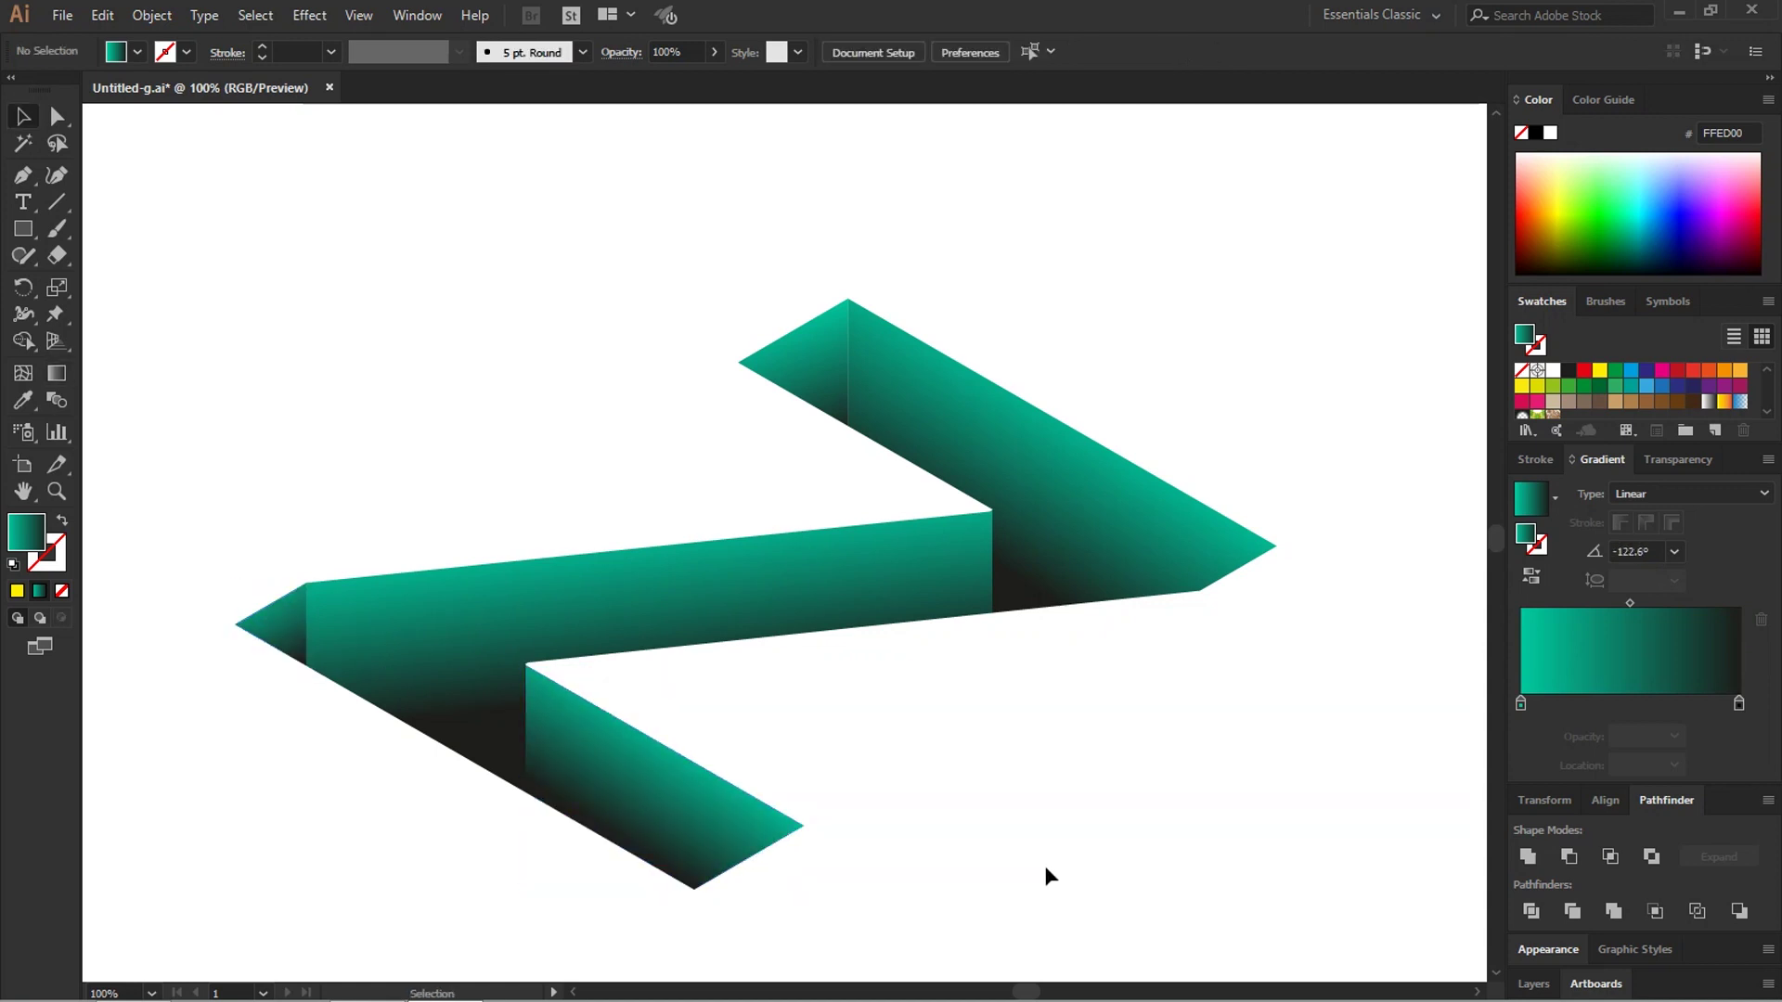
# Step: Draw a large circle at the lower left of the Z
pyautogui.press('v')
pyautogui.hotkey('ctrl', '0')
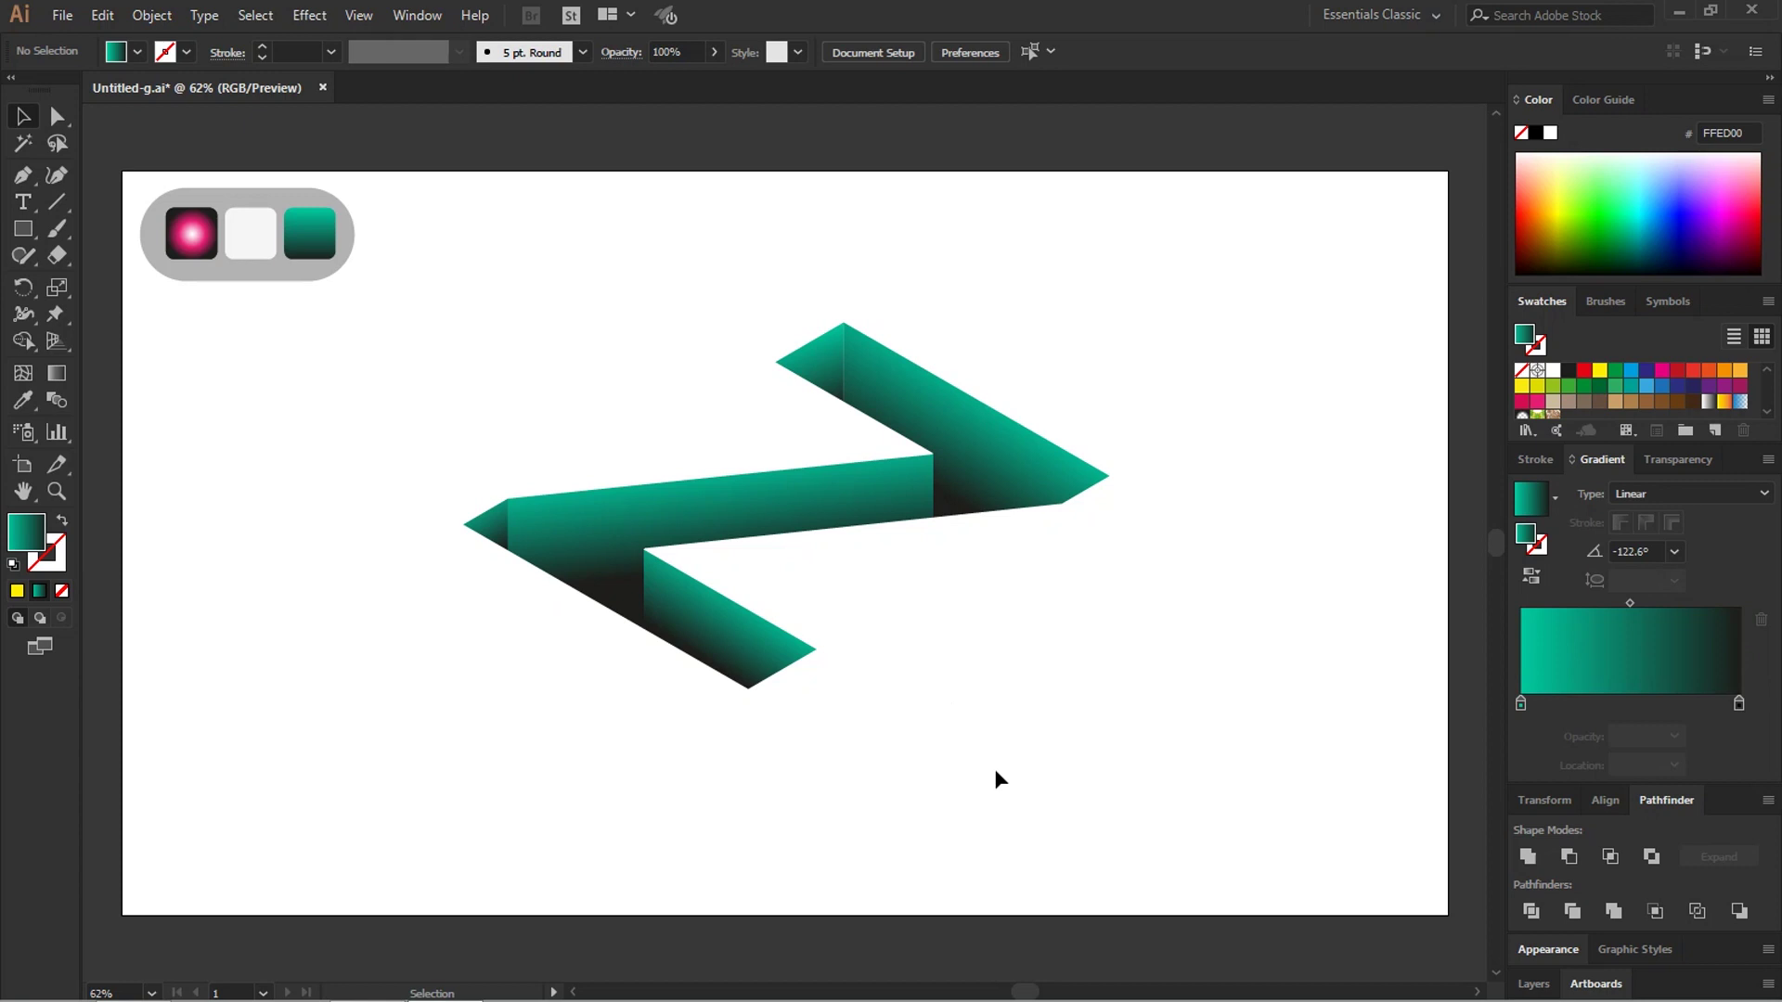
pyautogui.press('l')
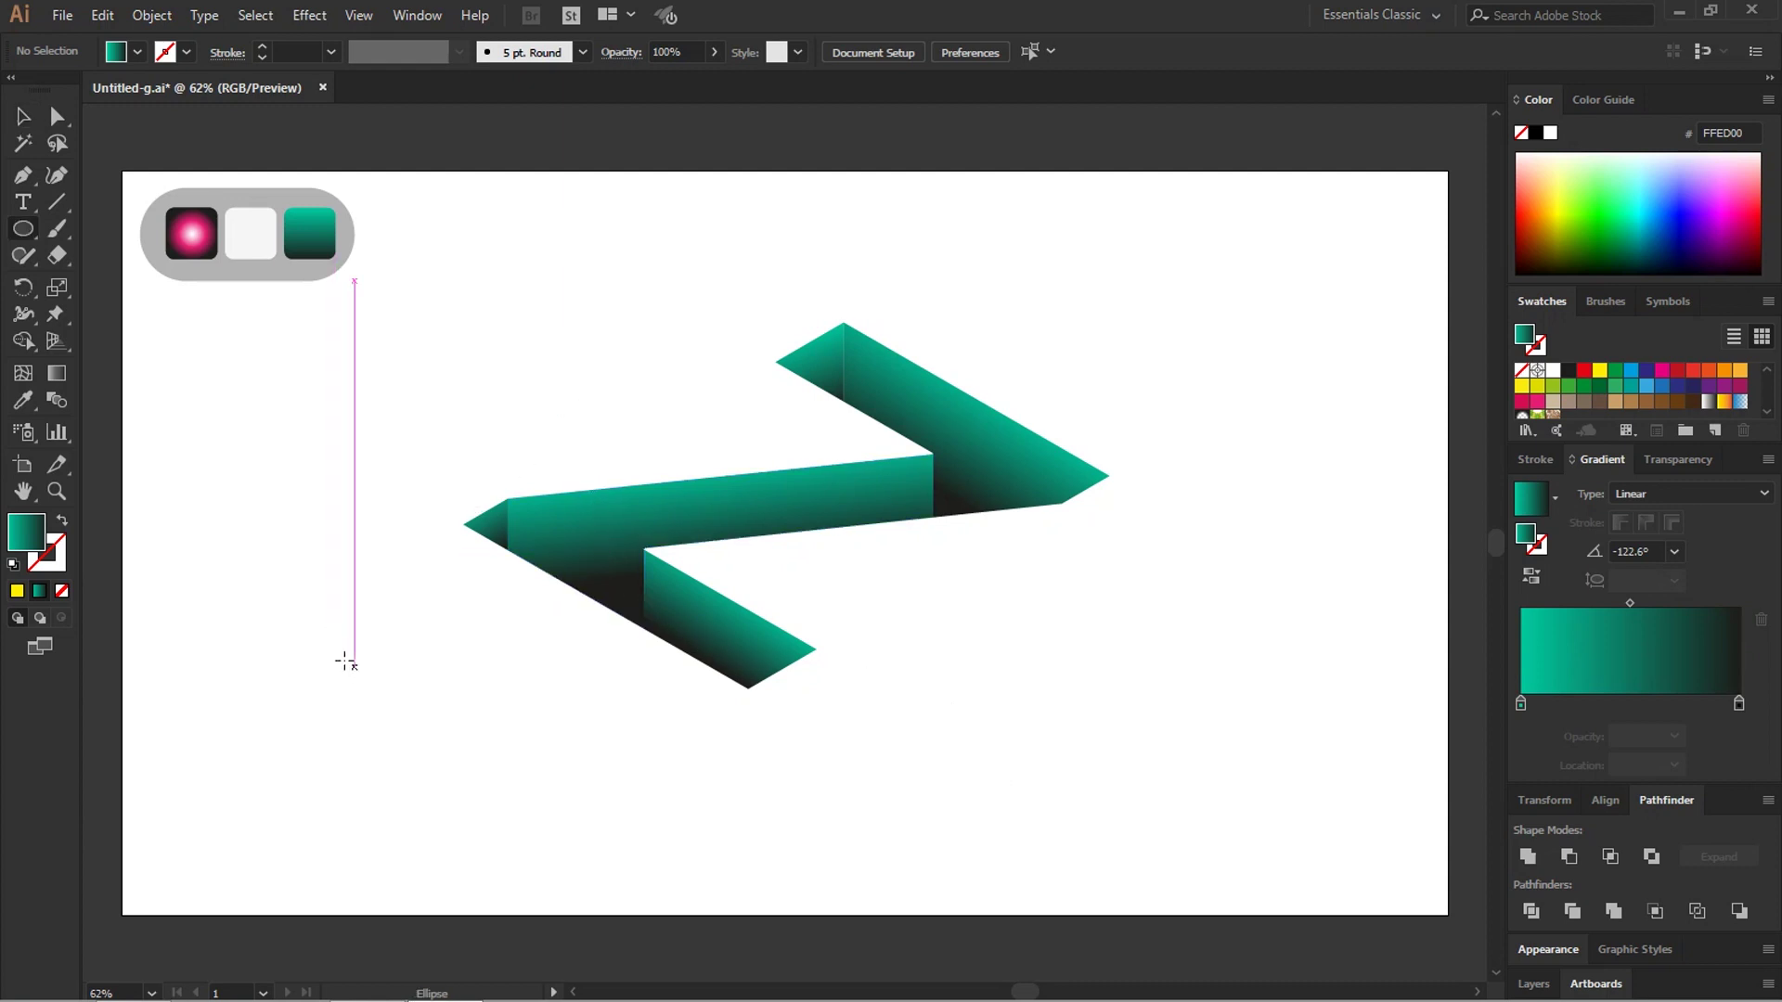
pyautogui.moveTo(342, 661)
pyautogui.mouseDown()
pyautogui.moveTo(429, 779)
pyautogui.moveTo(424, 766)
pyautogui.mouseUp()
pyautogui.press('v')
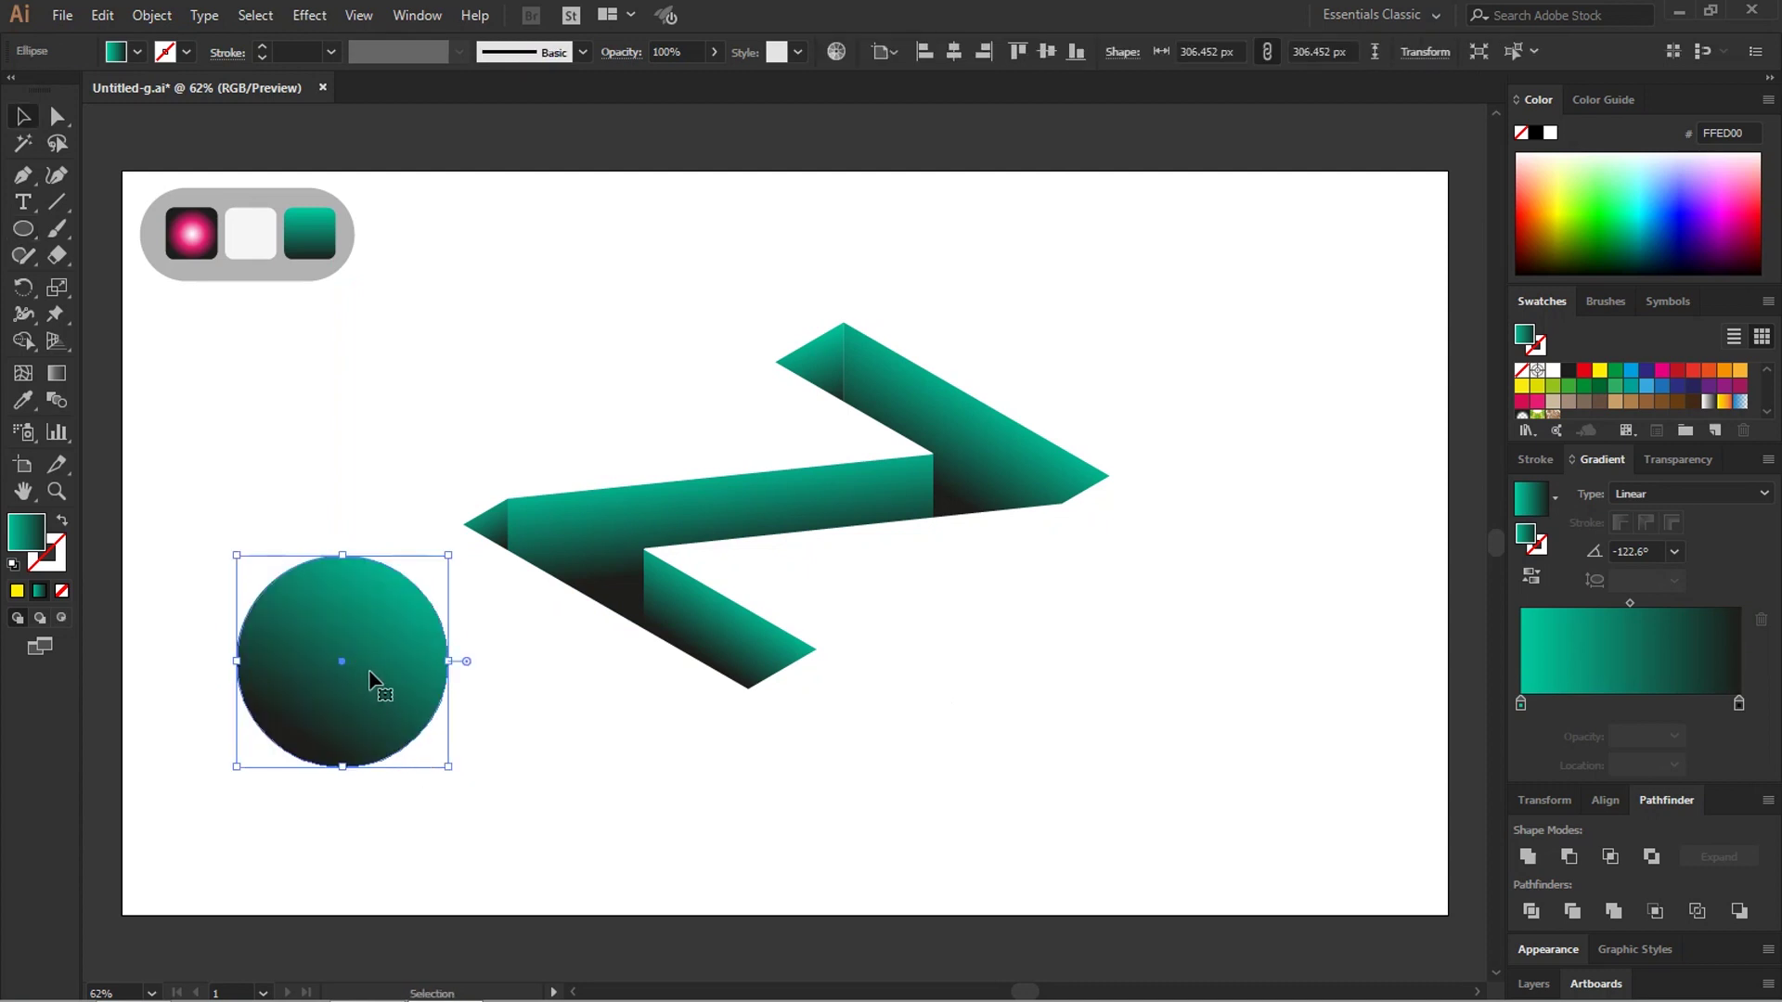
# Step: Alt-drag circle copies above the Z and to the top right, shrinking each to a smaller size
pyautogui.moveTo(356, 662)
pyautogui.mouseDown()
pyautogui.moveTo(446, 525)
pyautogui.moveTo(631, 315)
pyautogui.mouseUp()
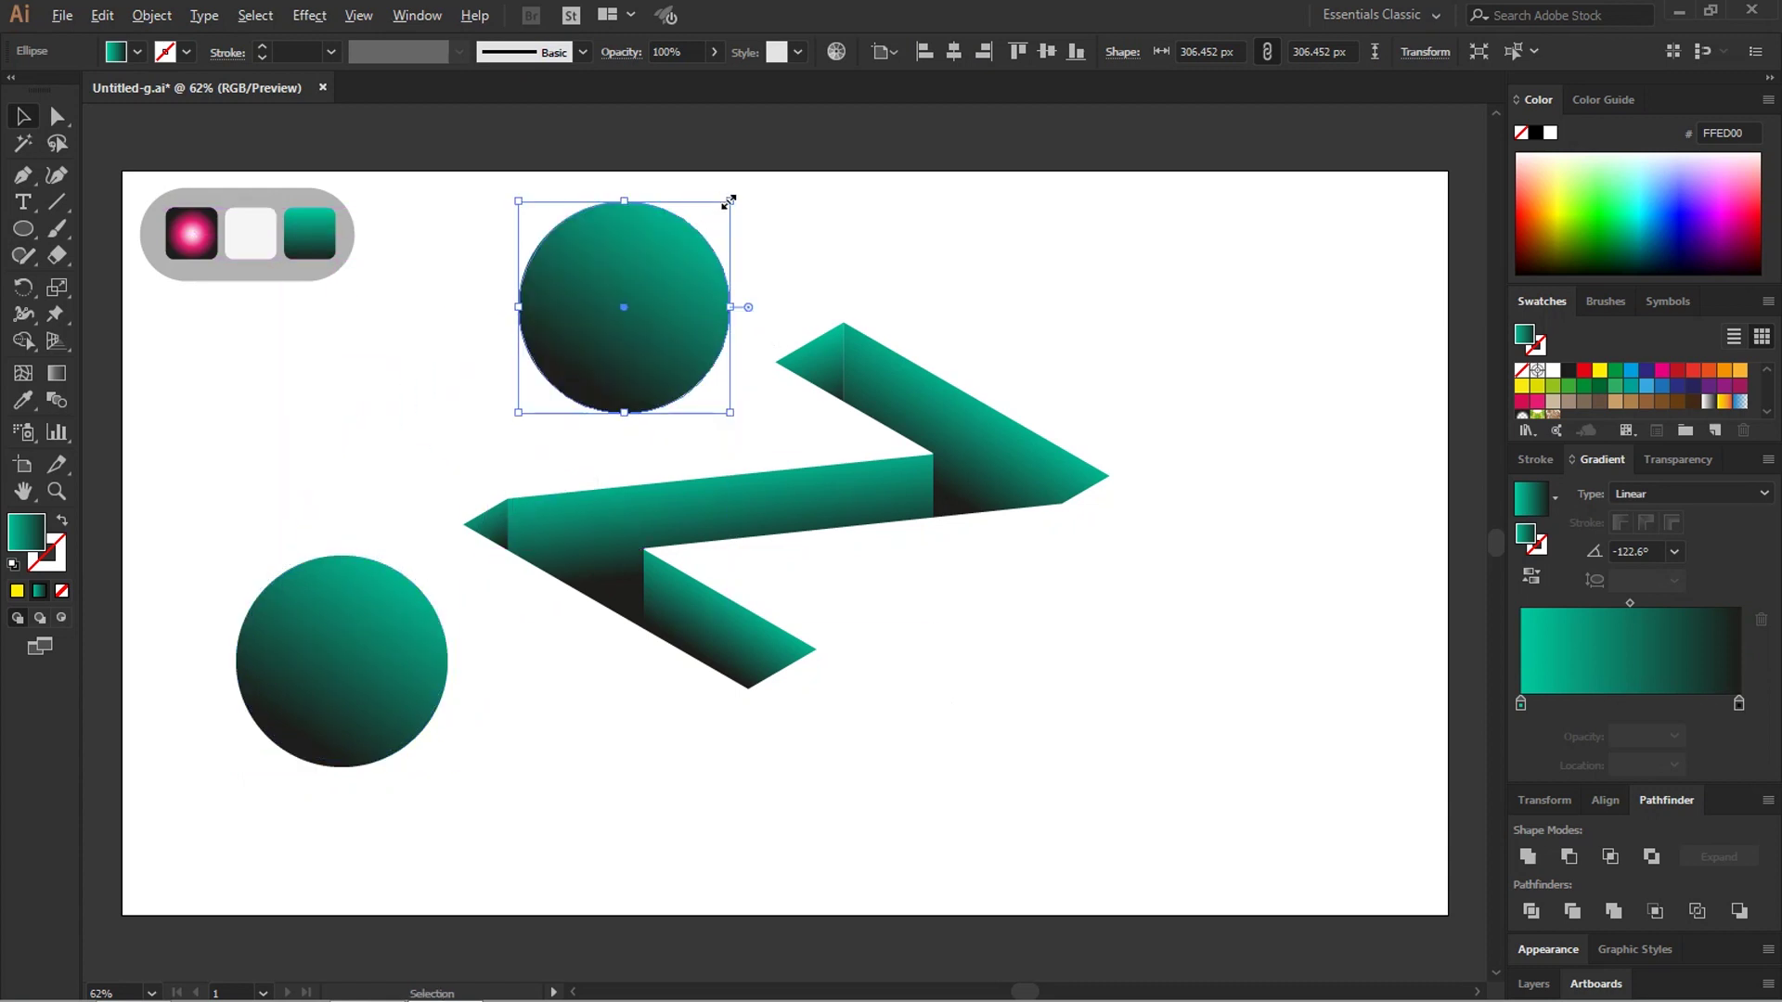
pyautogui.moveTo(728, 200)
pyautogui.mouseDown()
pyautogui.moveTo(686, 272)
pyautogui.moveTo(662, 270)
pyautogui.moveTo(1038, 712)
pyautogui.moveTo(1048, 638)
pyautogui.moveTo(1105, 688)
pyautogui.mouseUp()
pyautogui.click(533, 370)
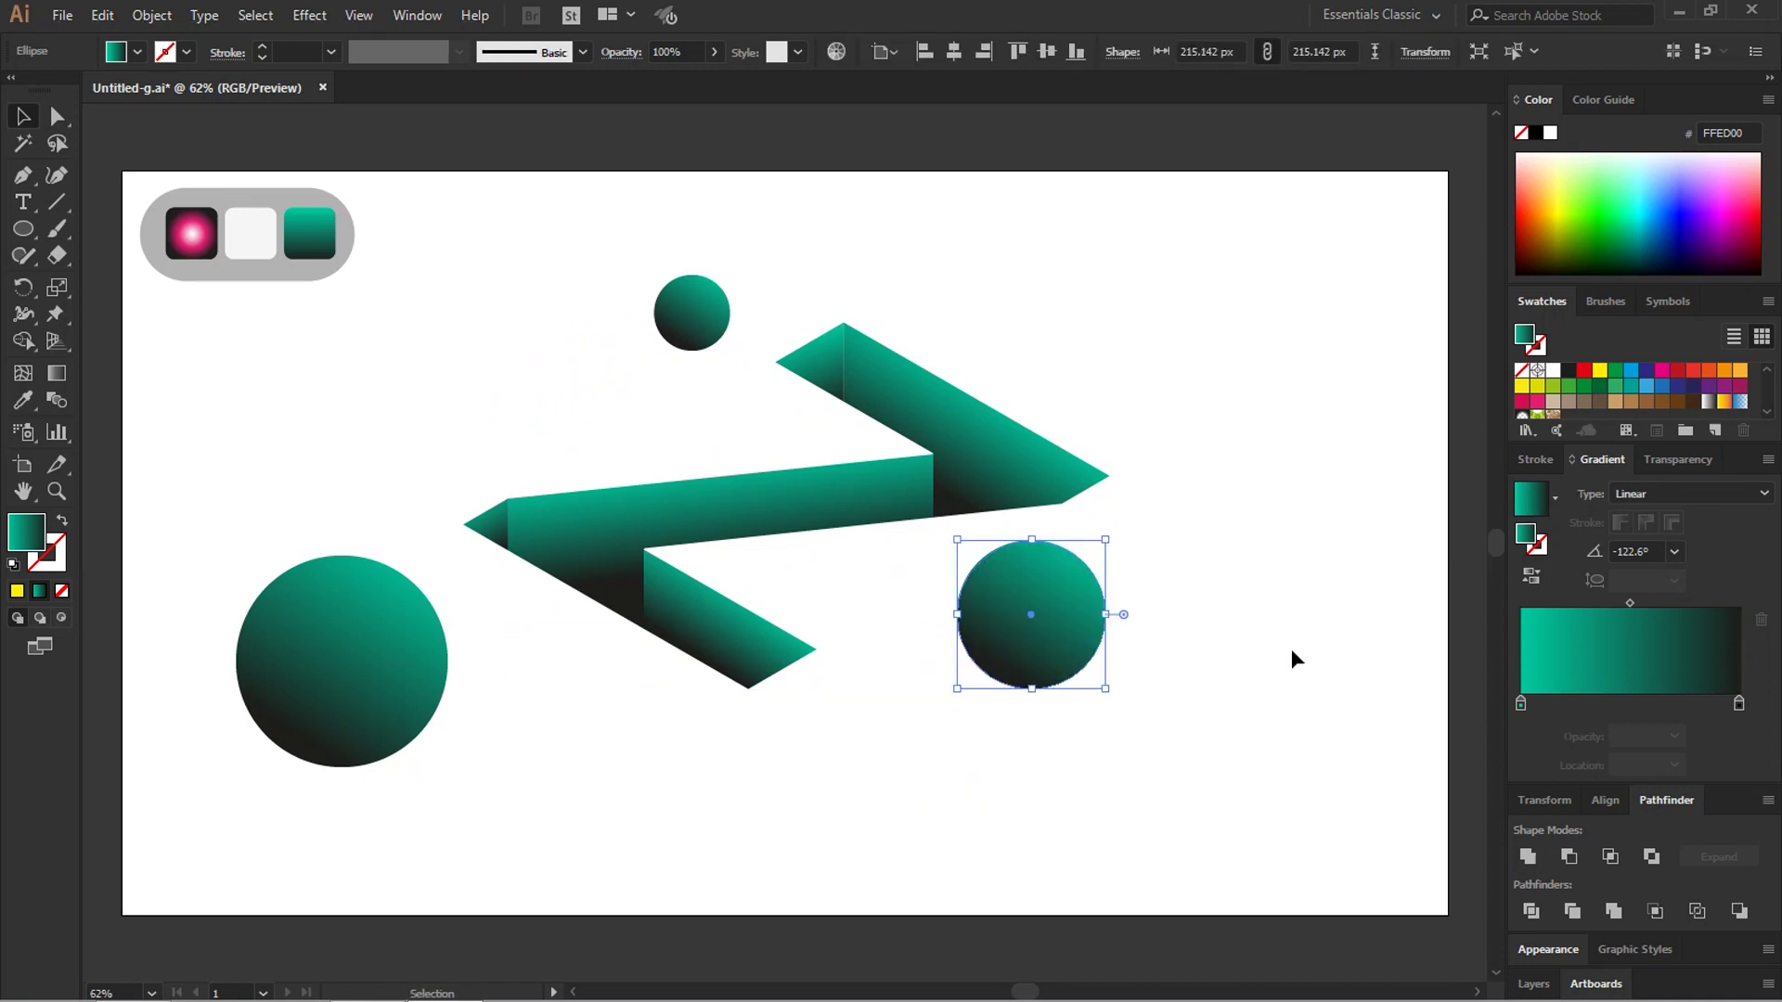
pyautogui.moveTo(1078, 612); pyautogui.dragTo(1209, 329)
pyautogui.moveTo(1235, 260)
pyautogui.mouseDown()
pyautogui.moveTo(1206, 308)
pyautogui.moveTo(1113, 304)
pyautogui.mouseUp()
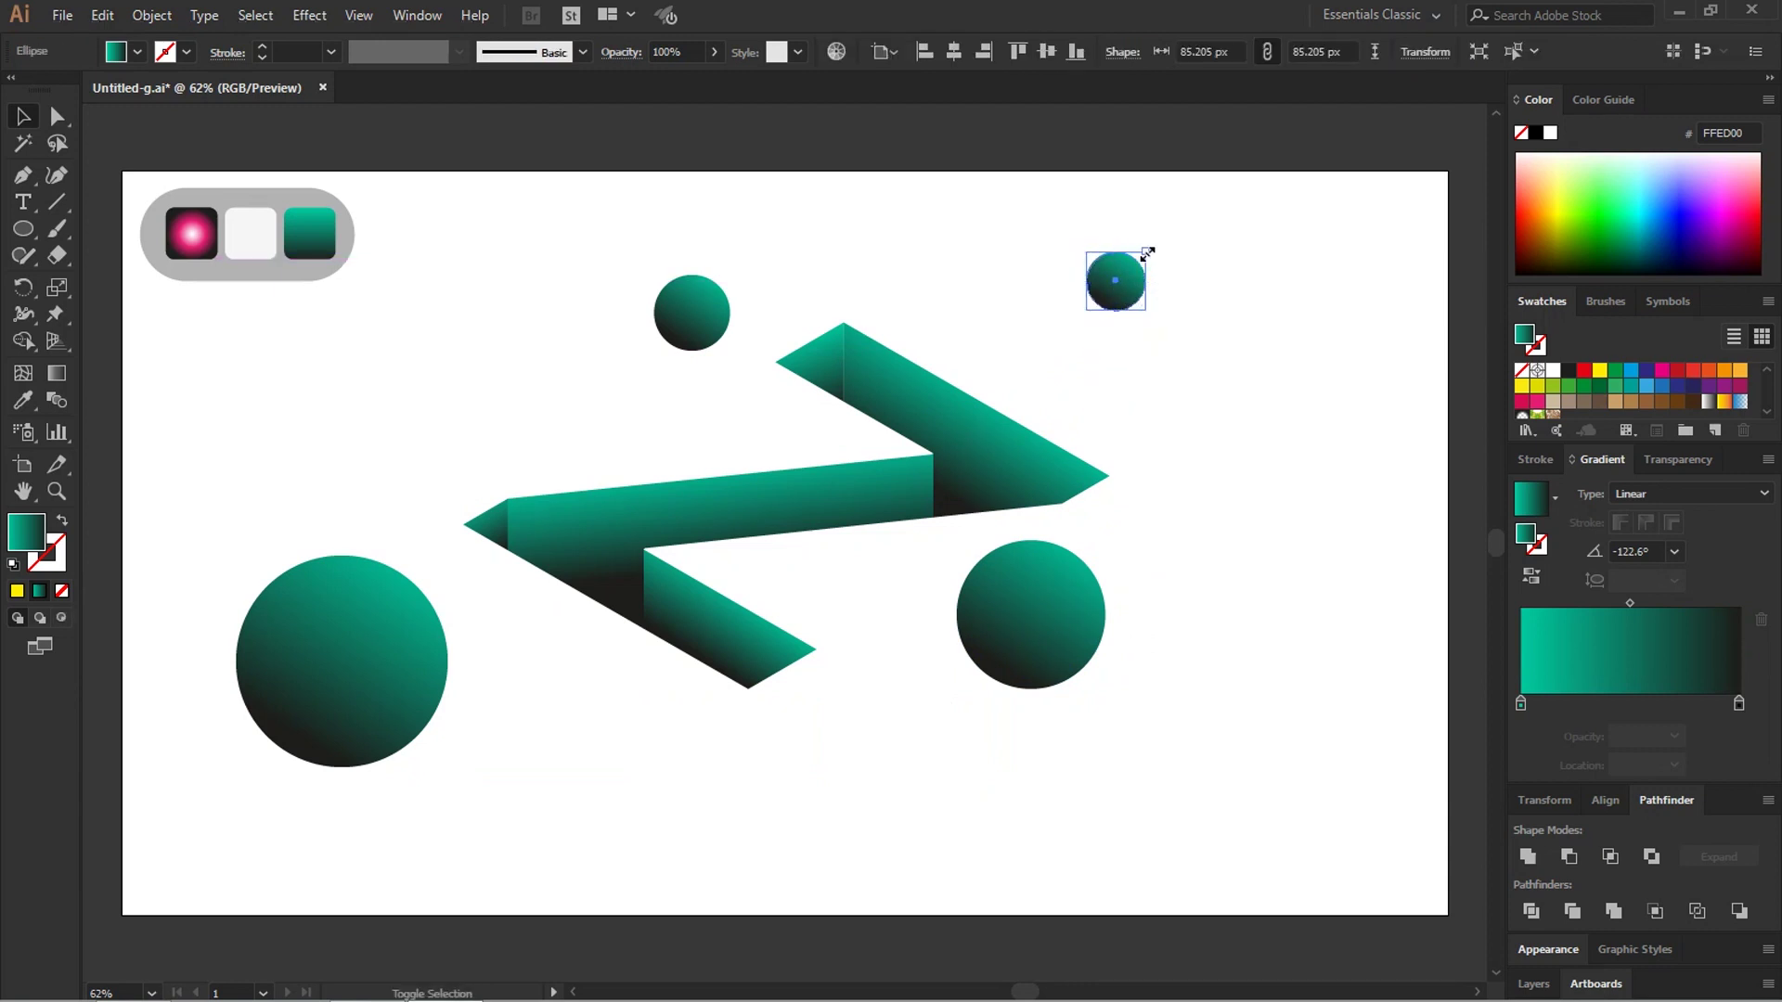
pyautogui.click(1196, 291)
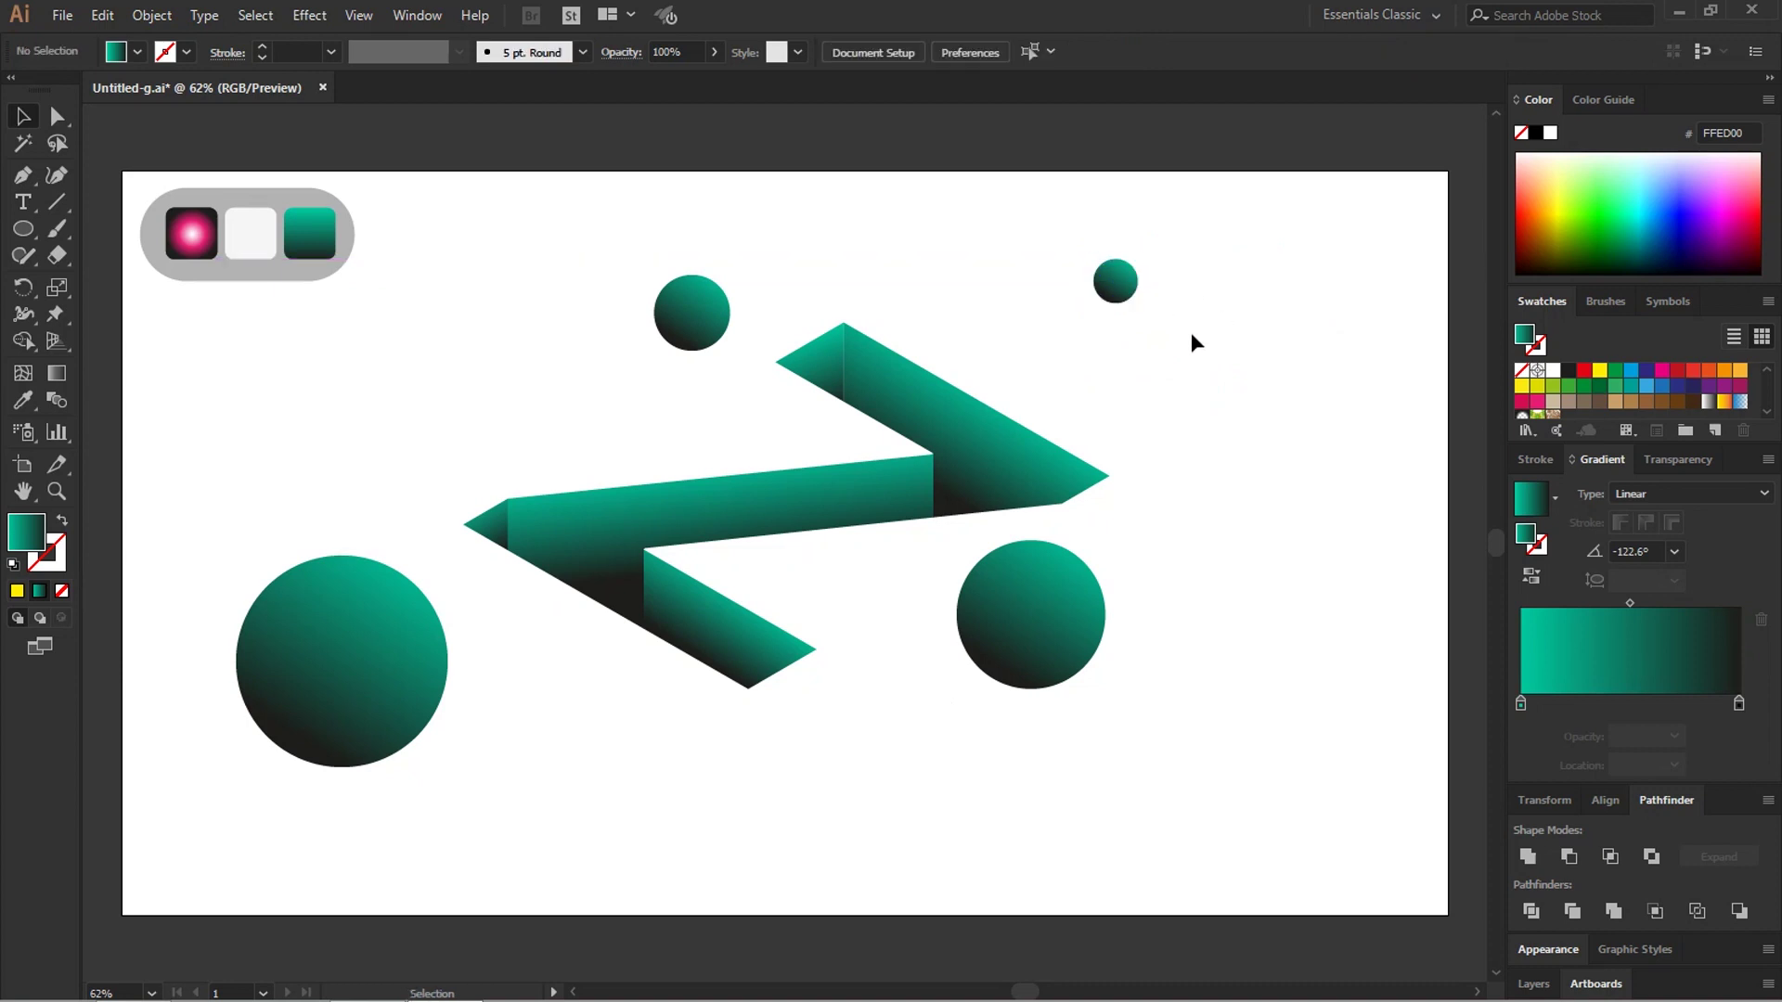
pyautogui.click(263, 678)
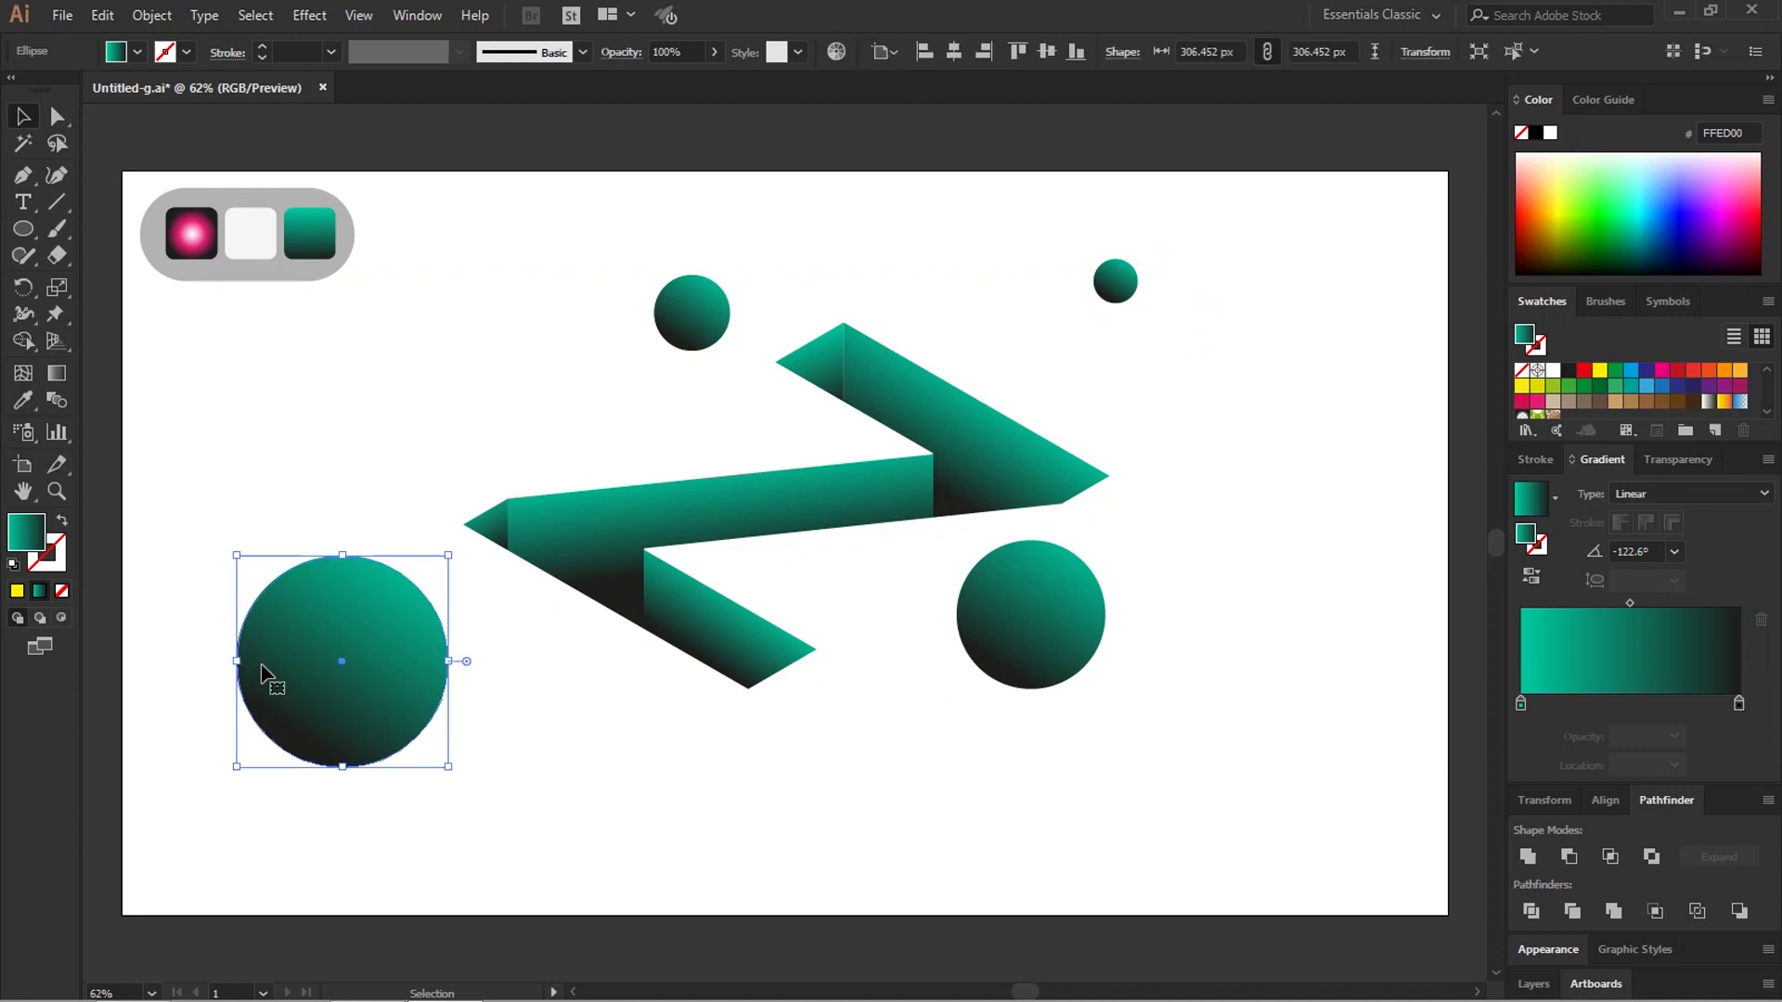
# Step: Give all four circles the pink radial gradient sampled with the Eyedropper
pyautogui.keyDown('shift'); pyautogui.click(687, 308); pyautogui.keyUp('shift')
pyautogui.keyDown('shift'); pyautogui.click(1101, 284); pyautogui.keyUp('shift')
pyautogui.keyDown('shift'); pyautogui.click(1074, 650); pyautogui.keyUp('shift')
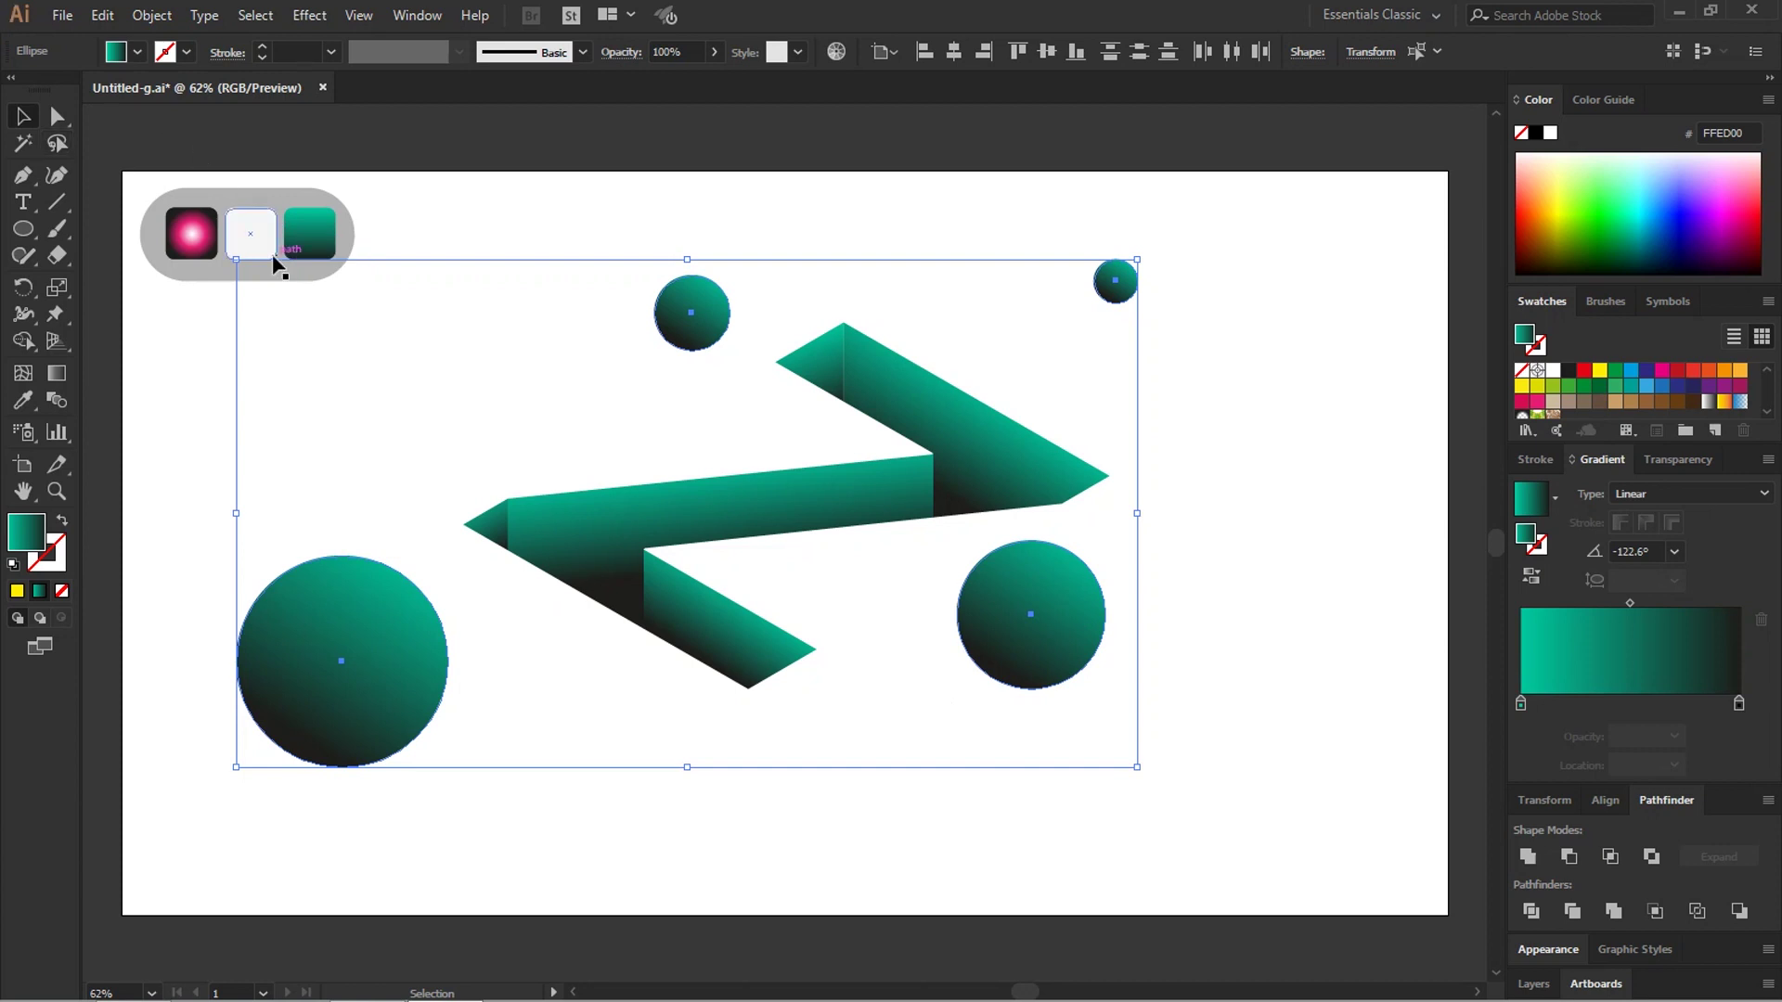
pyautogui.press('i')
pyautogui.click(206, 221)
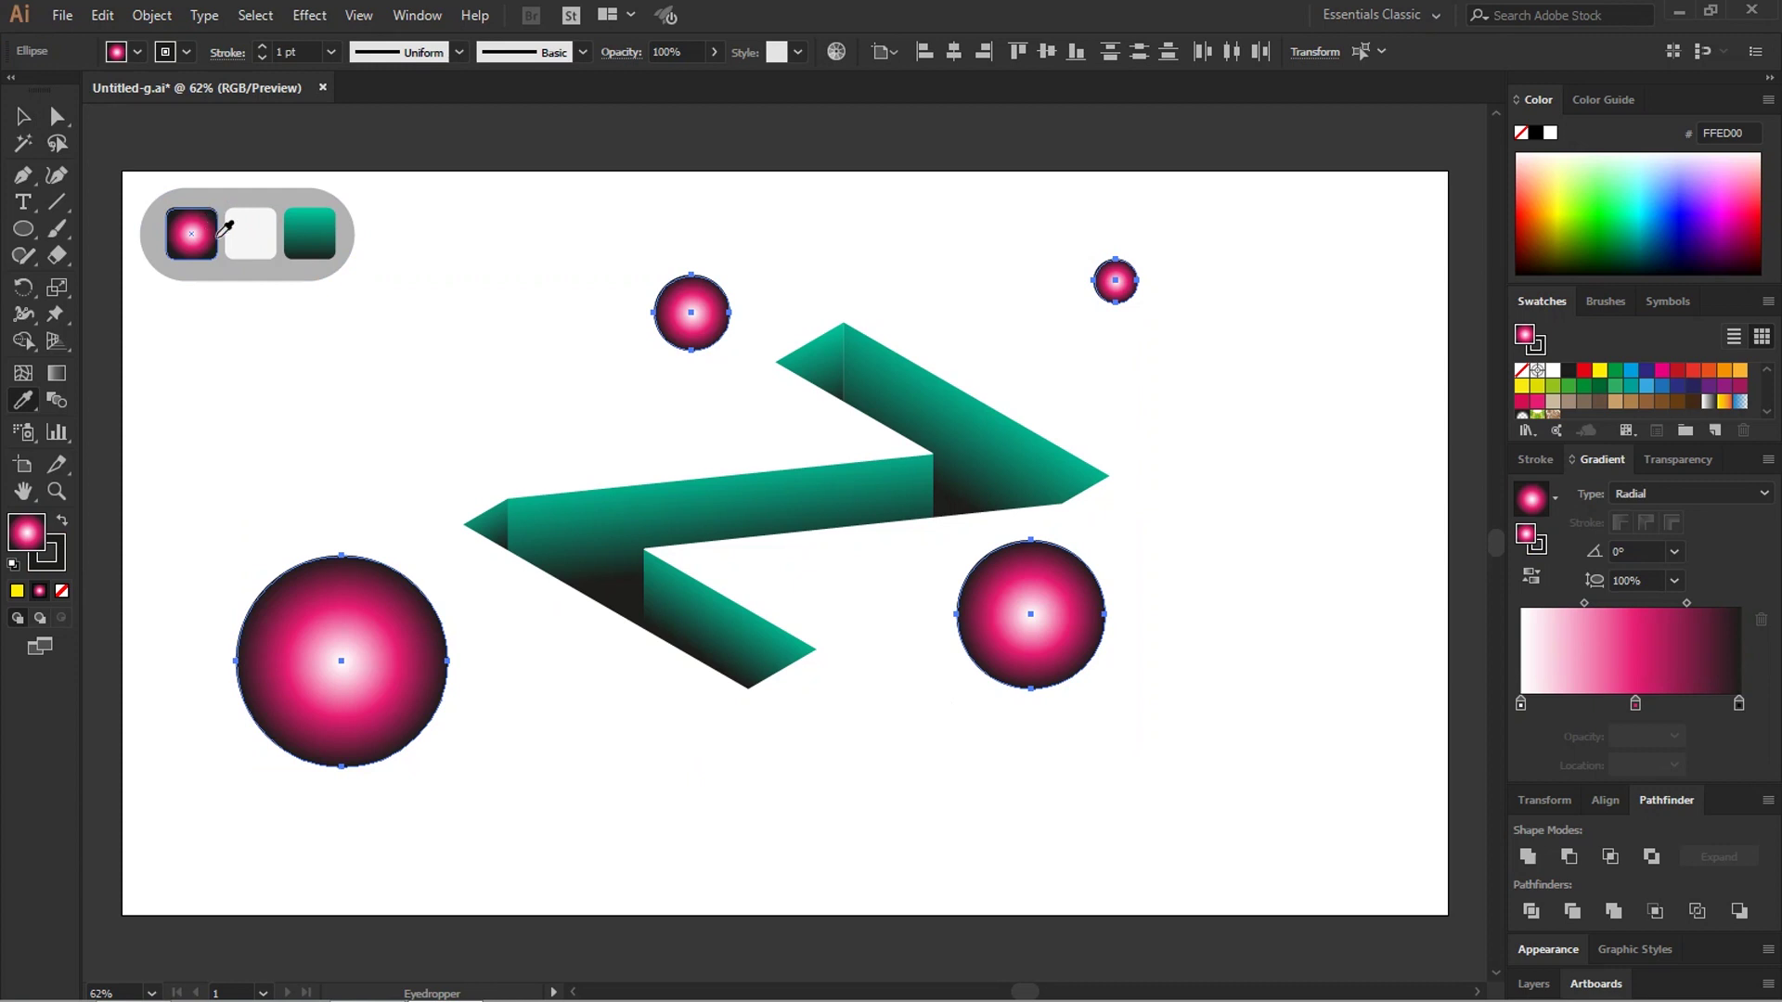
pyautogui.press('v')
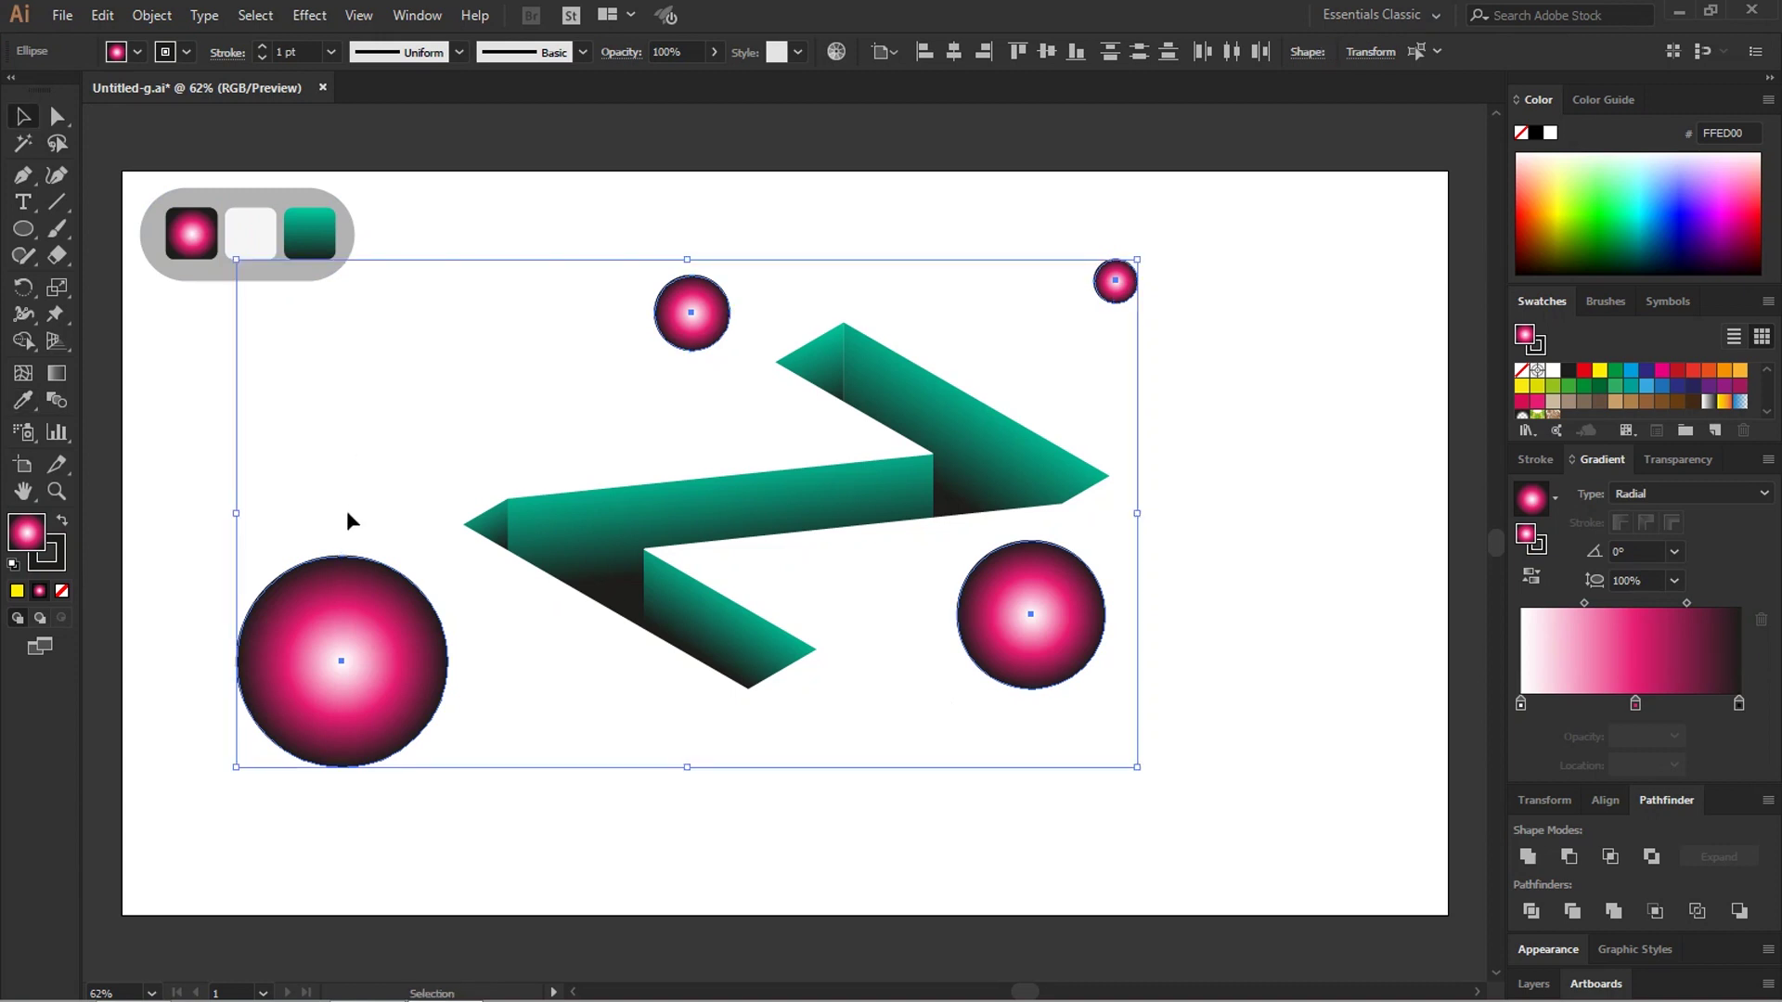
# Step: Select all four pink circles and set their stroke to None
pyautogui.click(203, 477)
pyautogui.click(336, 587)
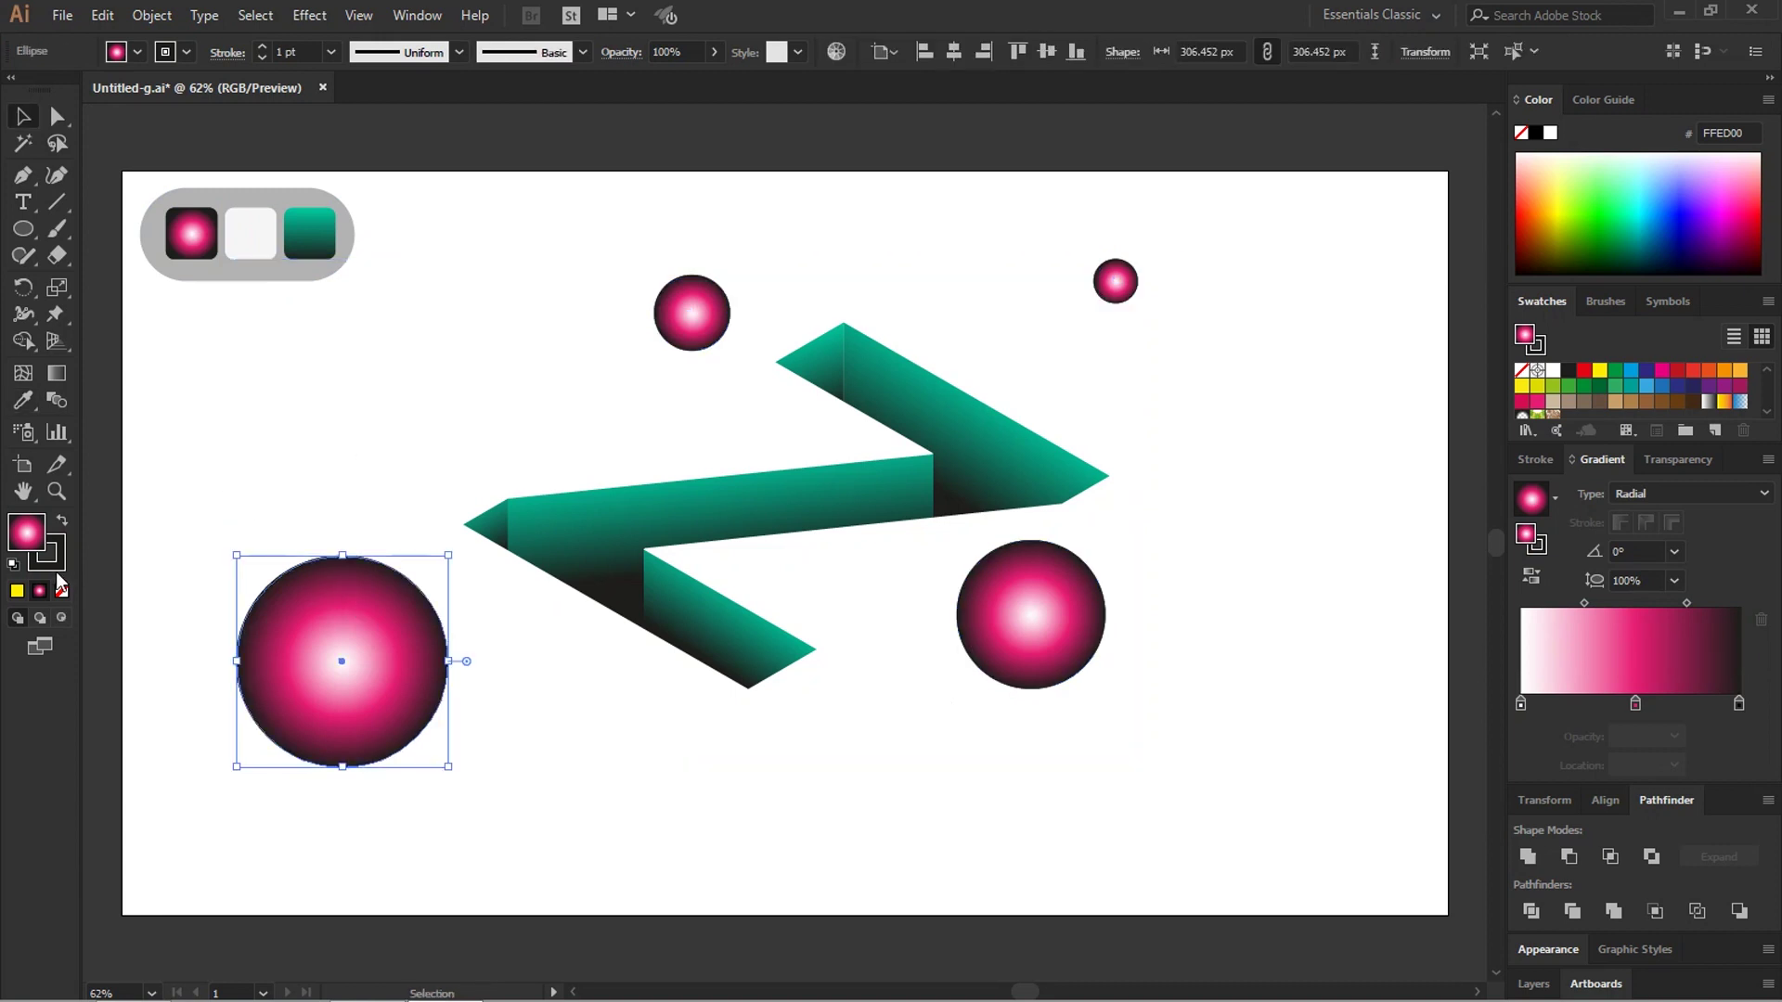
pyautogui.press('x')
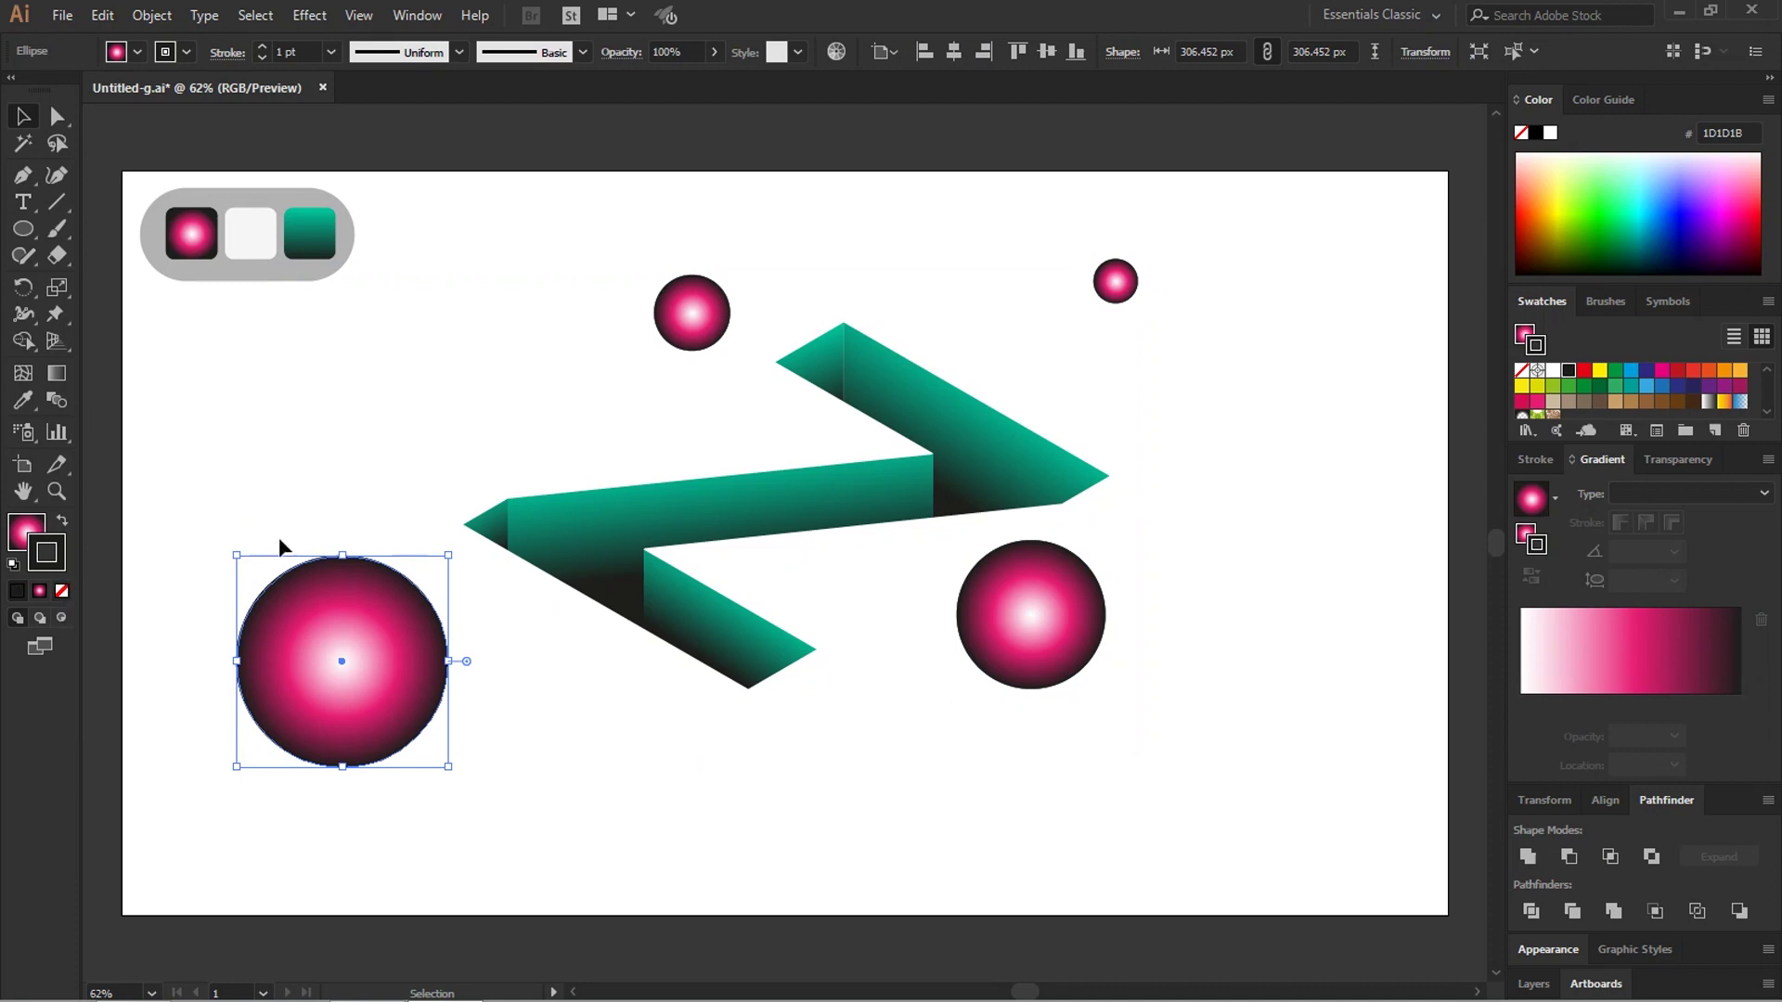
pyautogui.click(345, 480)
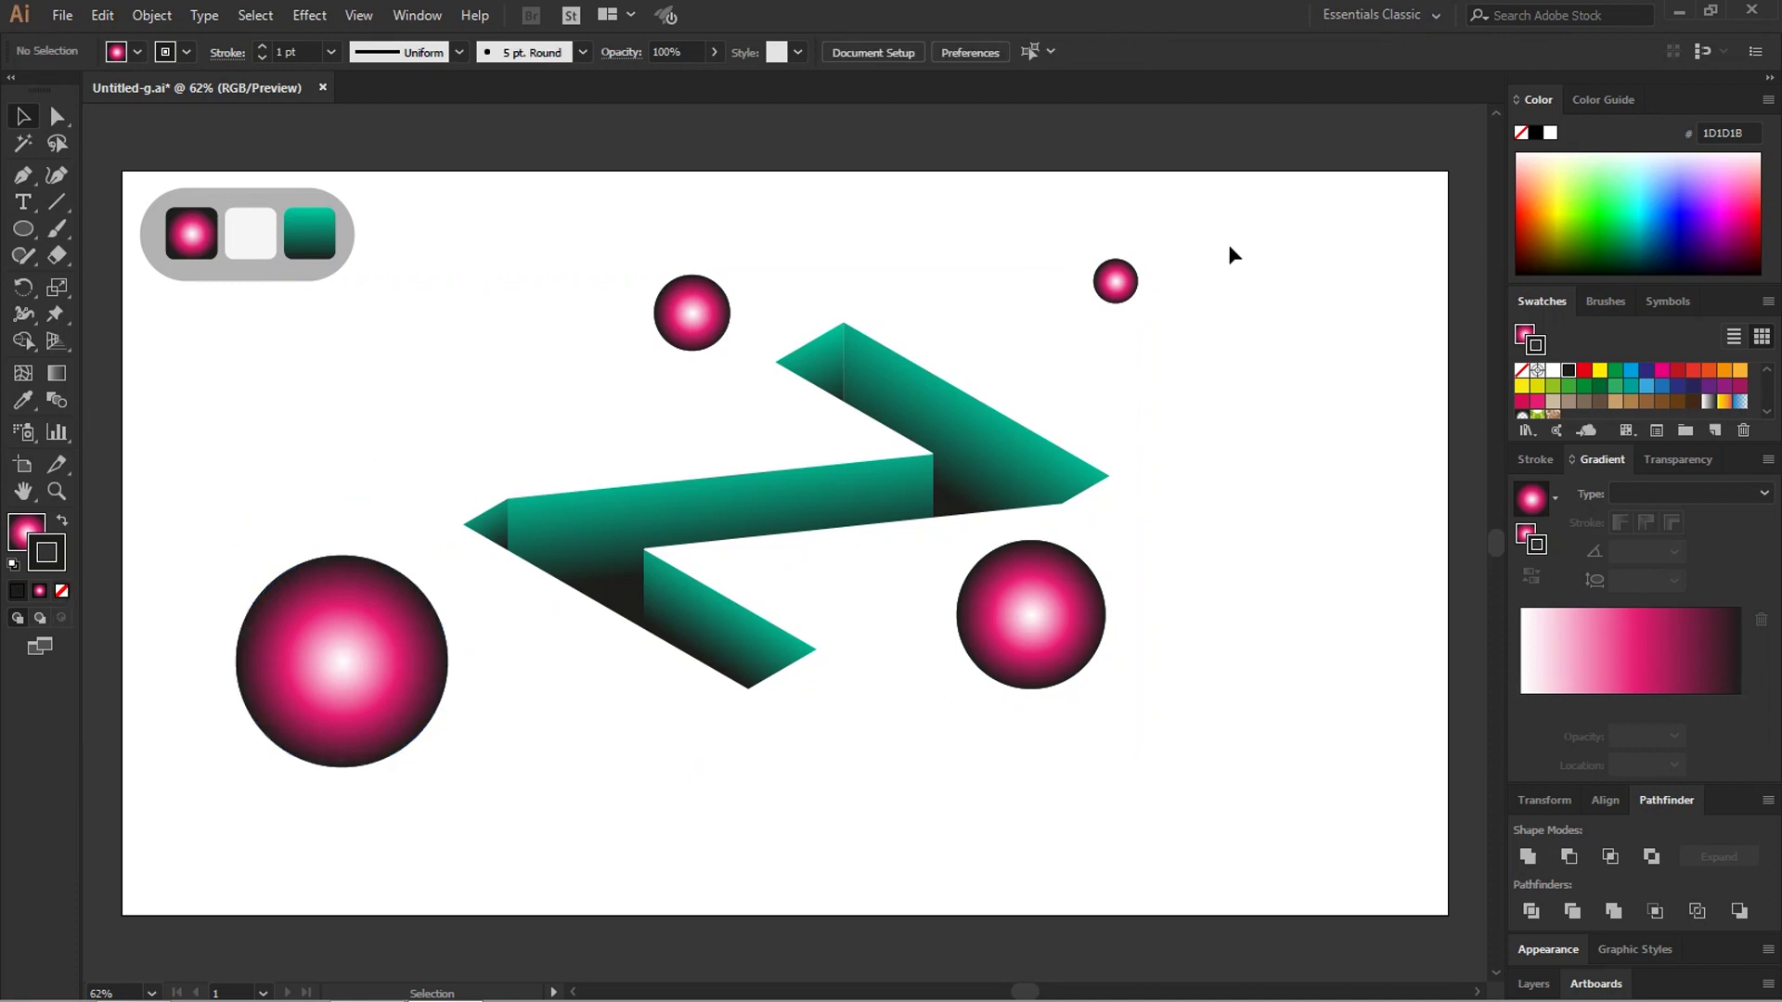
pyautogui.click(1115, 281)
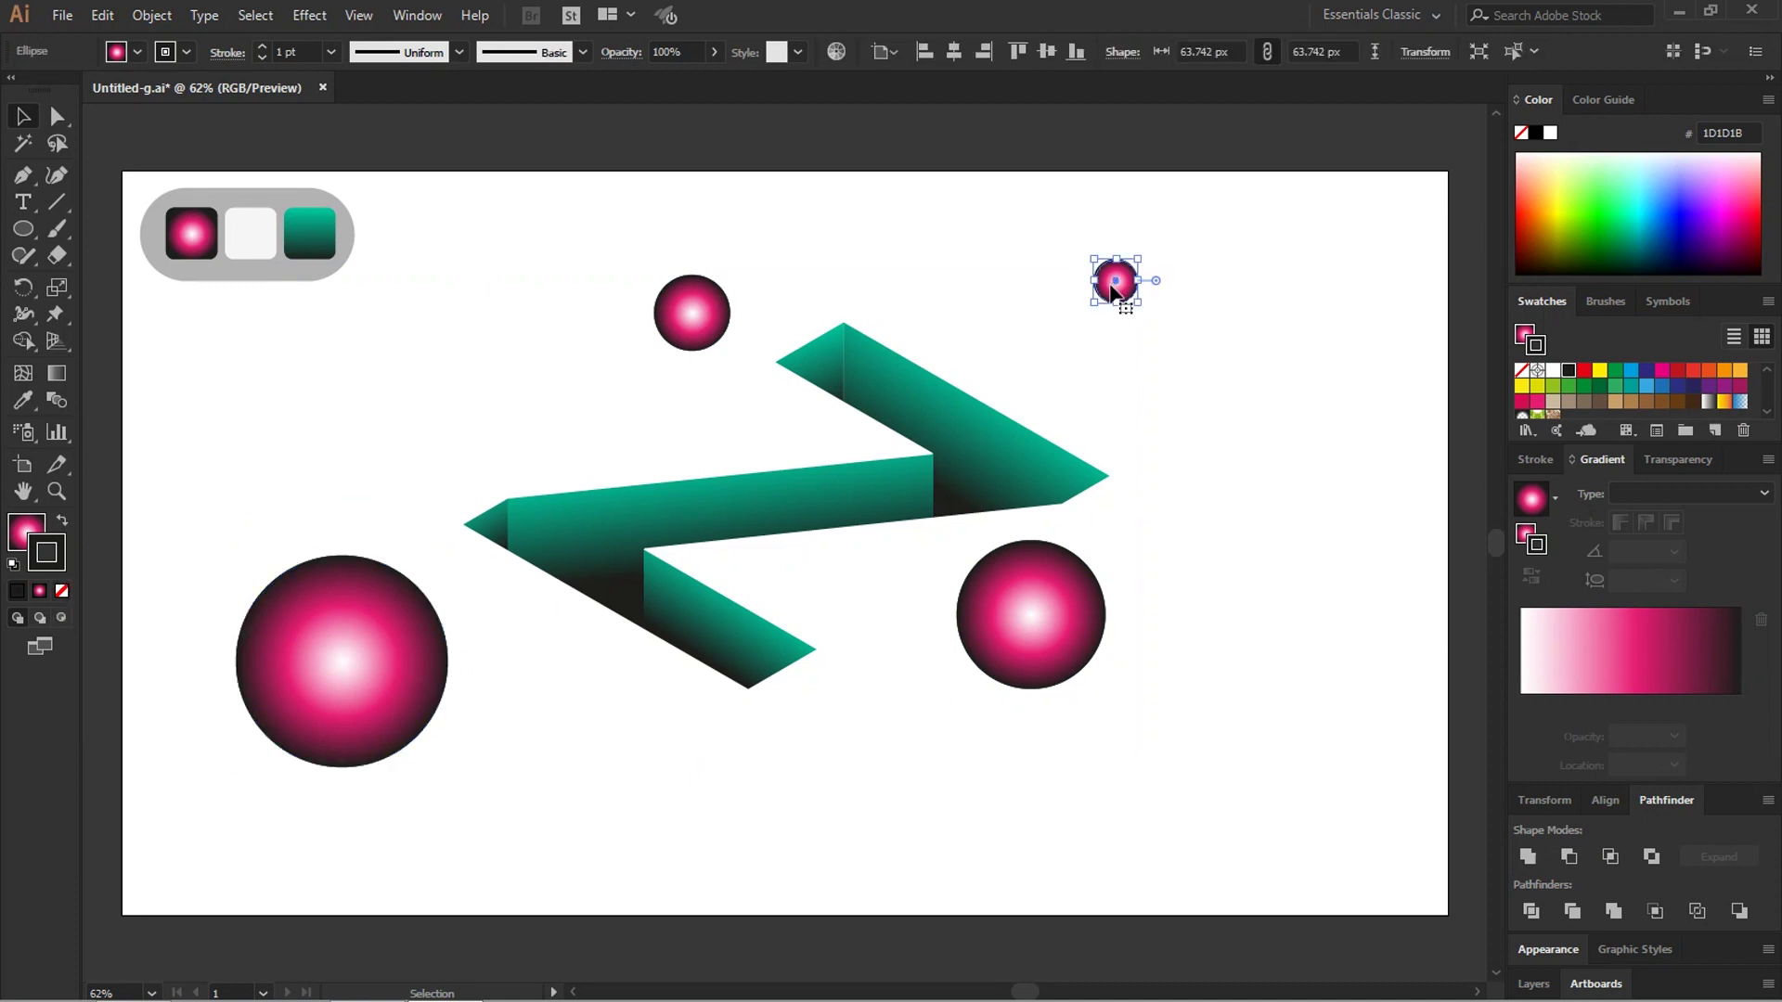
pyautogui.keyDown('shift'); pyautogui.click(692, 317); pyautogui.keyUp('shift')
pyautogui.keyDown('shift'); pyautogui.click(1032, 614); pyautogui.keyUp('shift')
pyautogui.keyDown('shift'); pyautogui.click(327, 655); pyautogui.keyUp('shift')
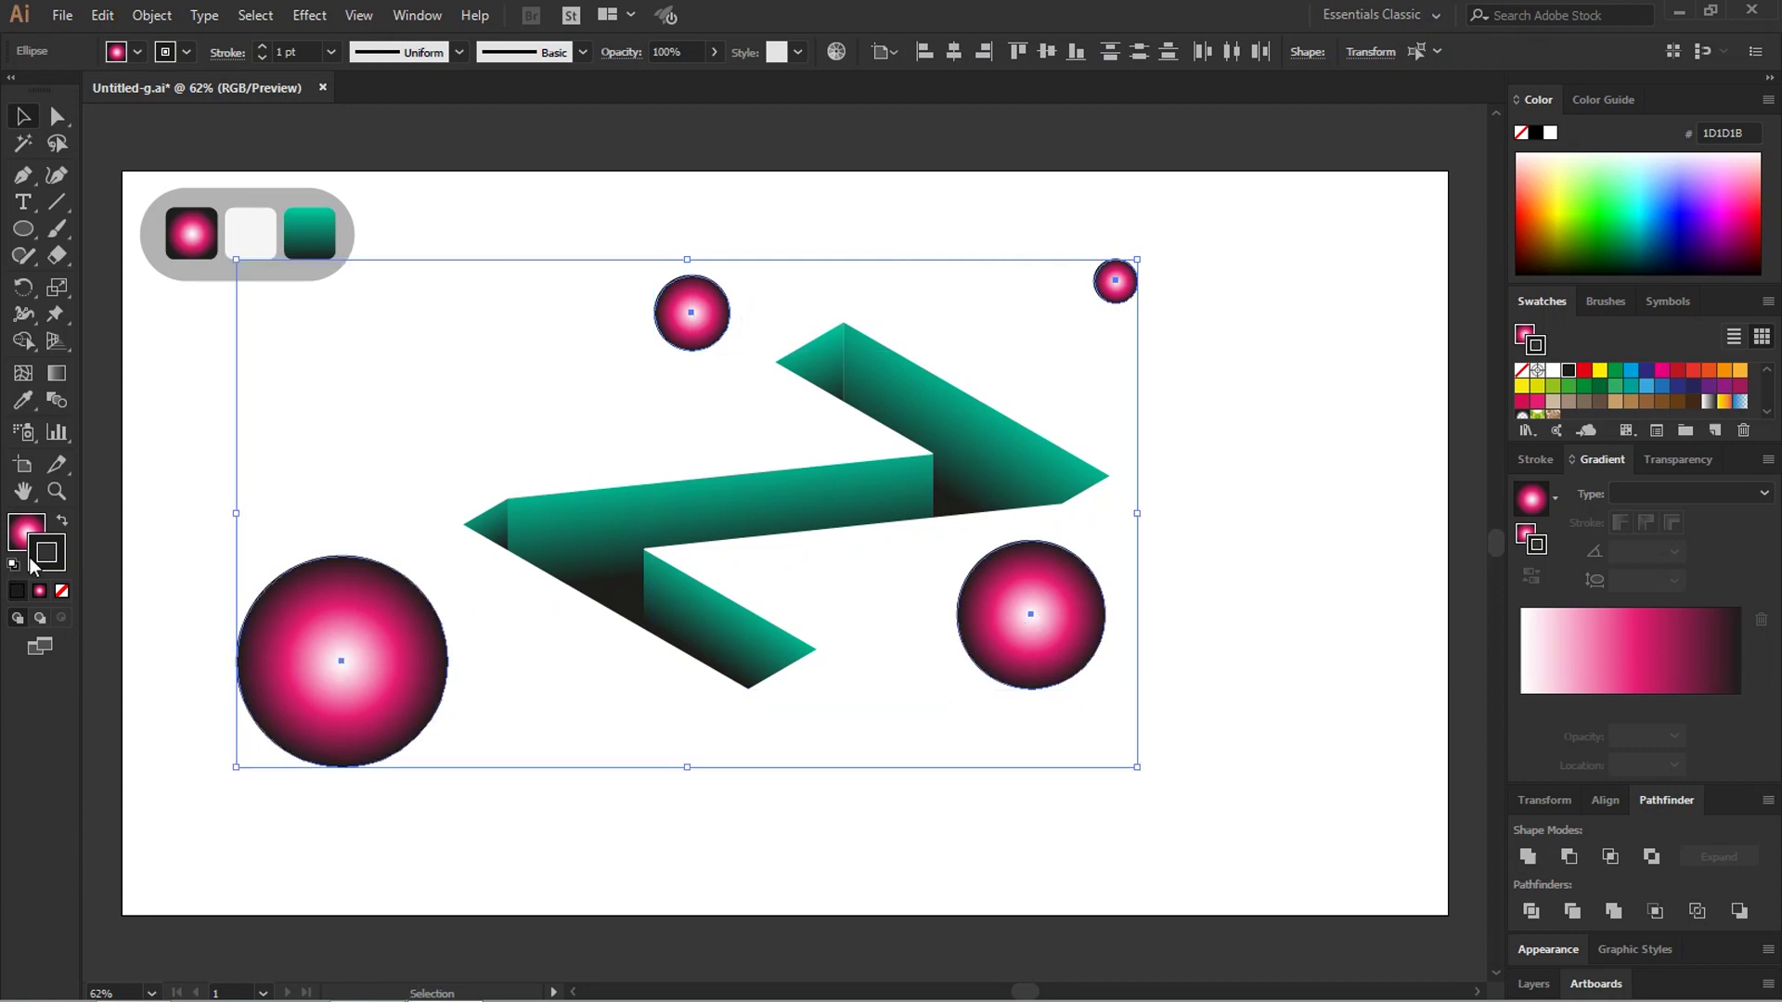
pyautogui.click(61, 591)
pyautogui.click(26, 531)
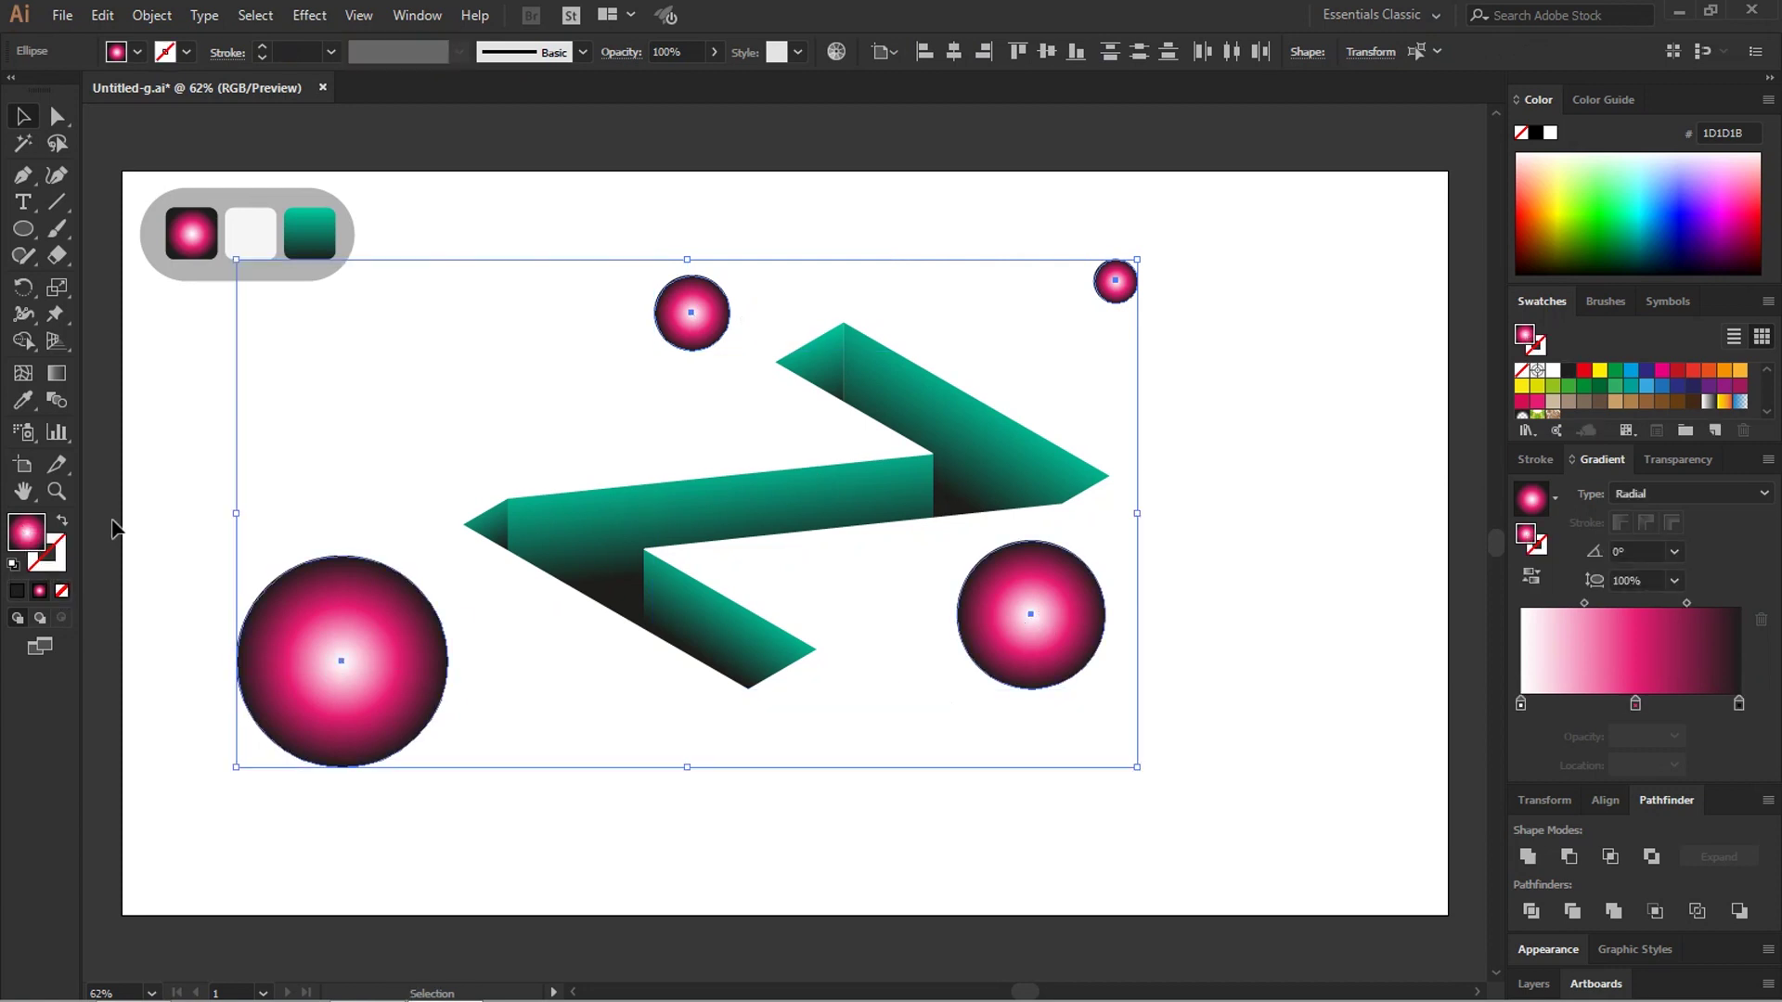
pyautogui.click(249, 494)
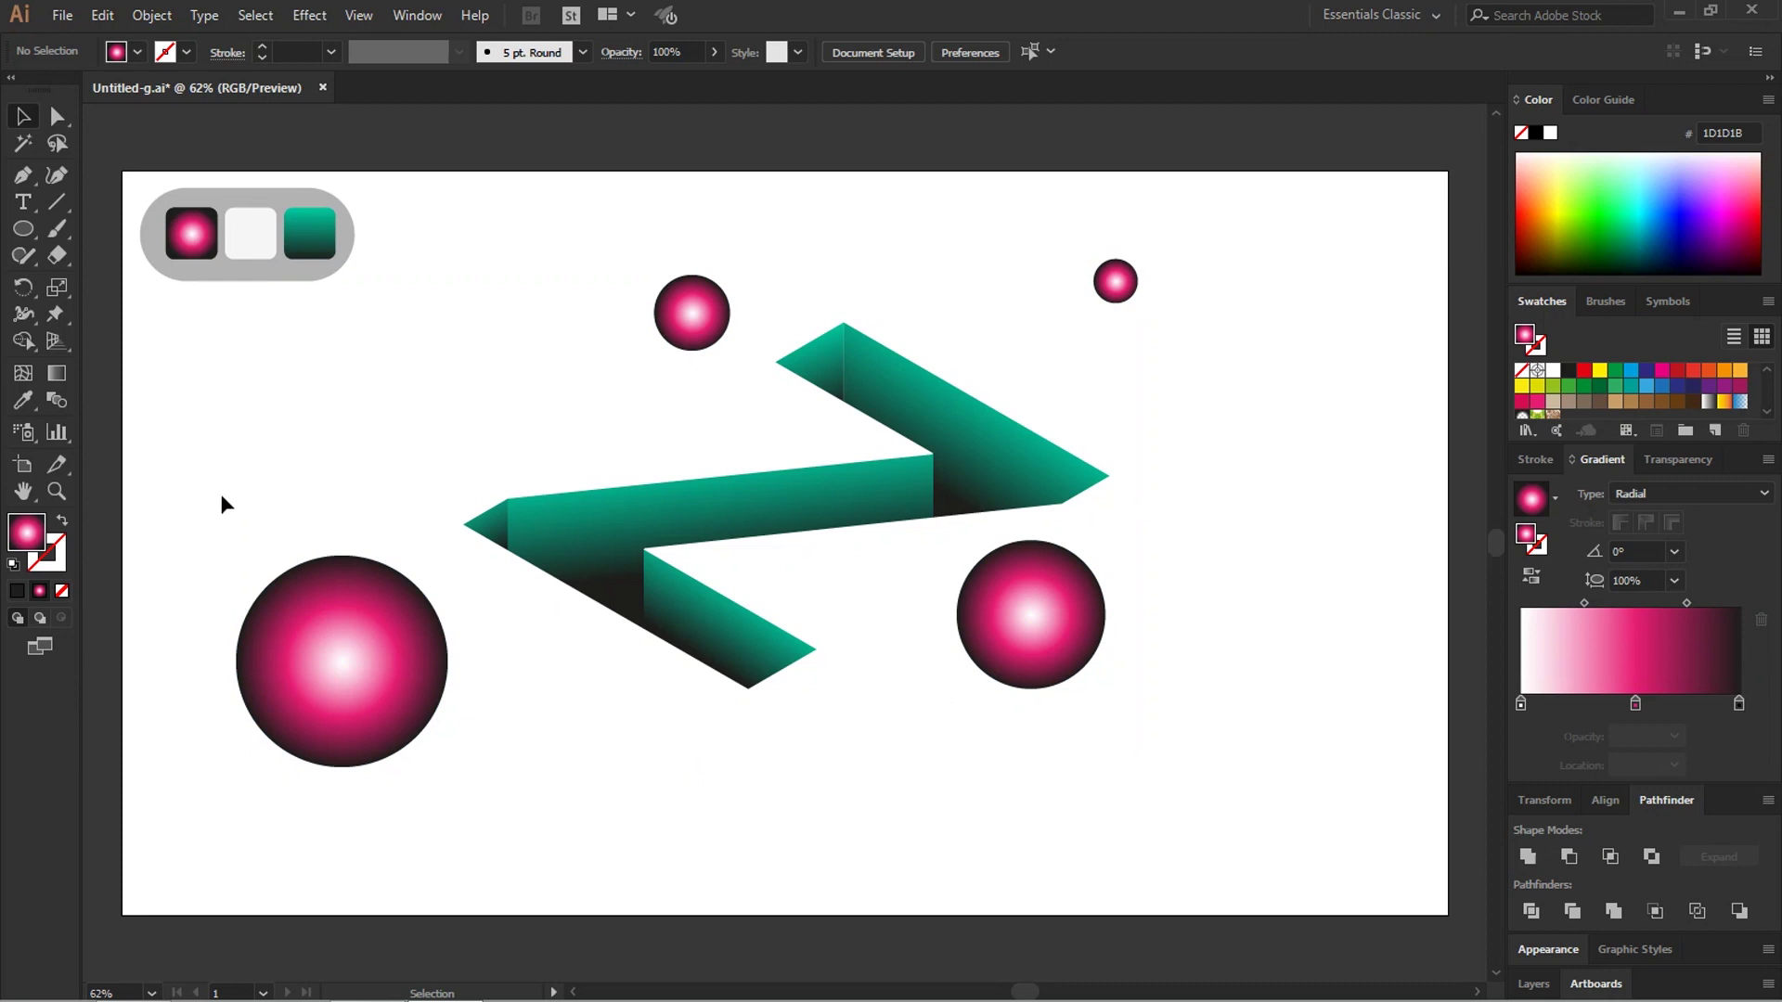
# Step: Drag the large bottom-left circle's radial highlight toward its upper right
pyautogui.click(425, 637)
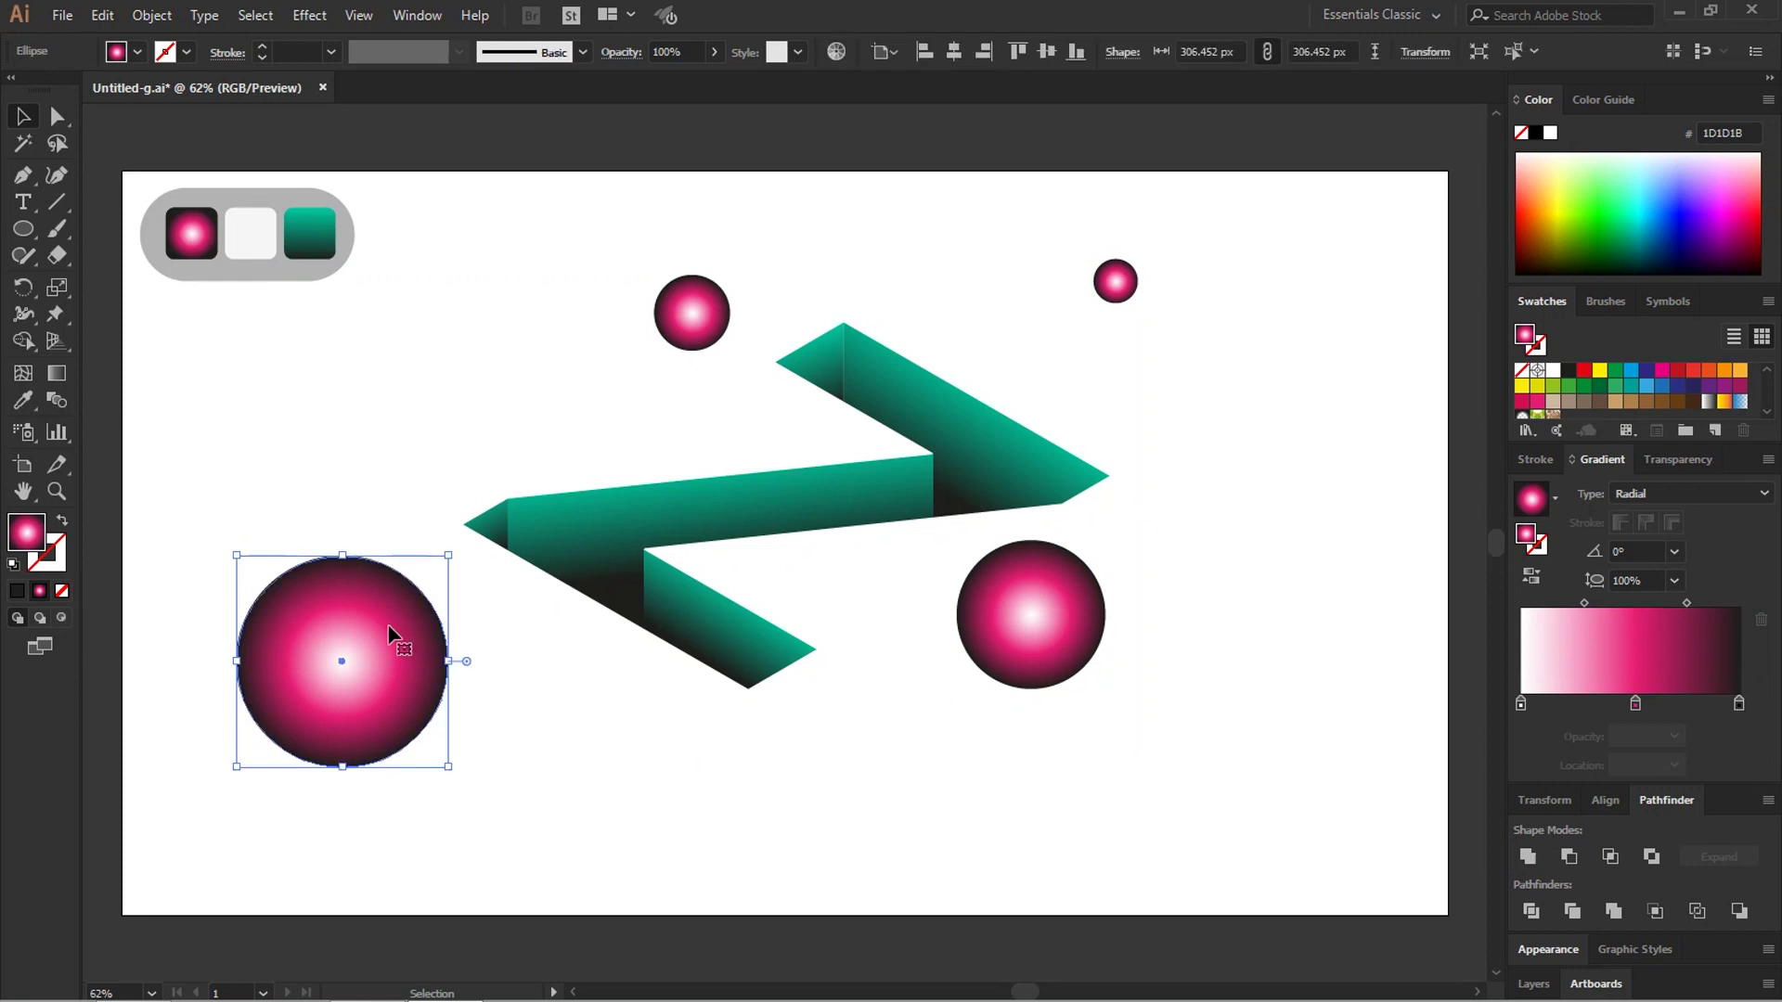
pyautogui.press('g')
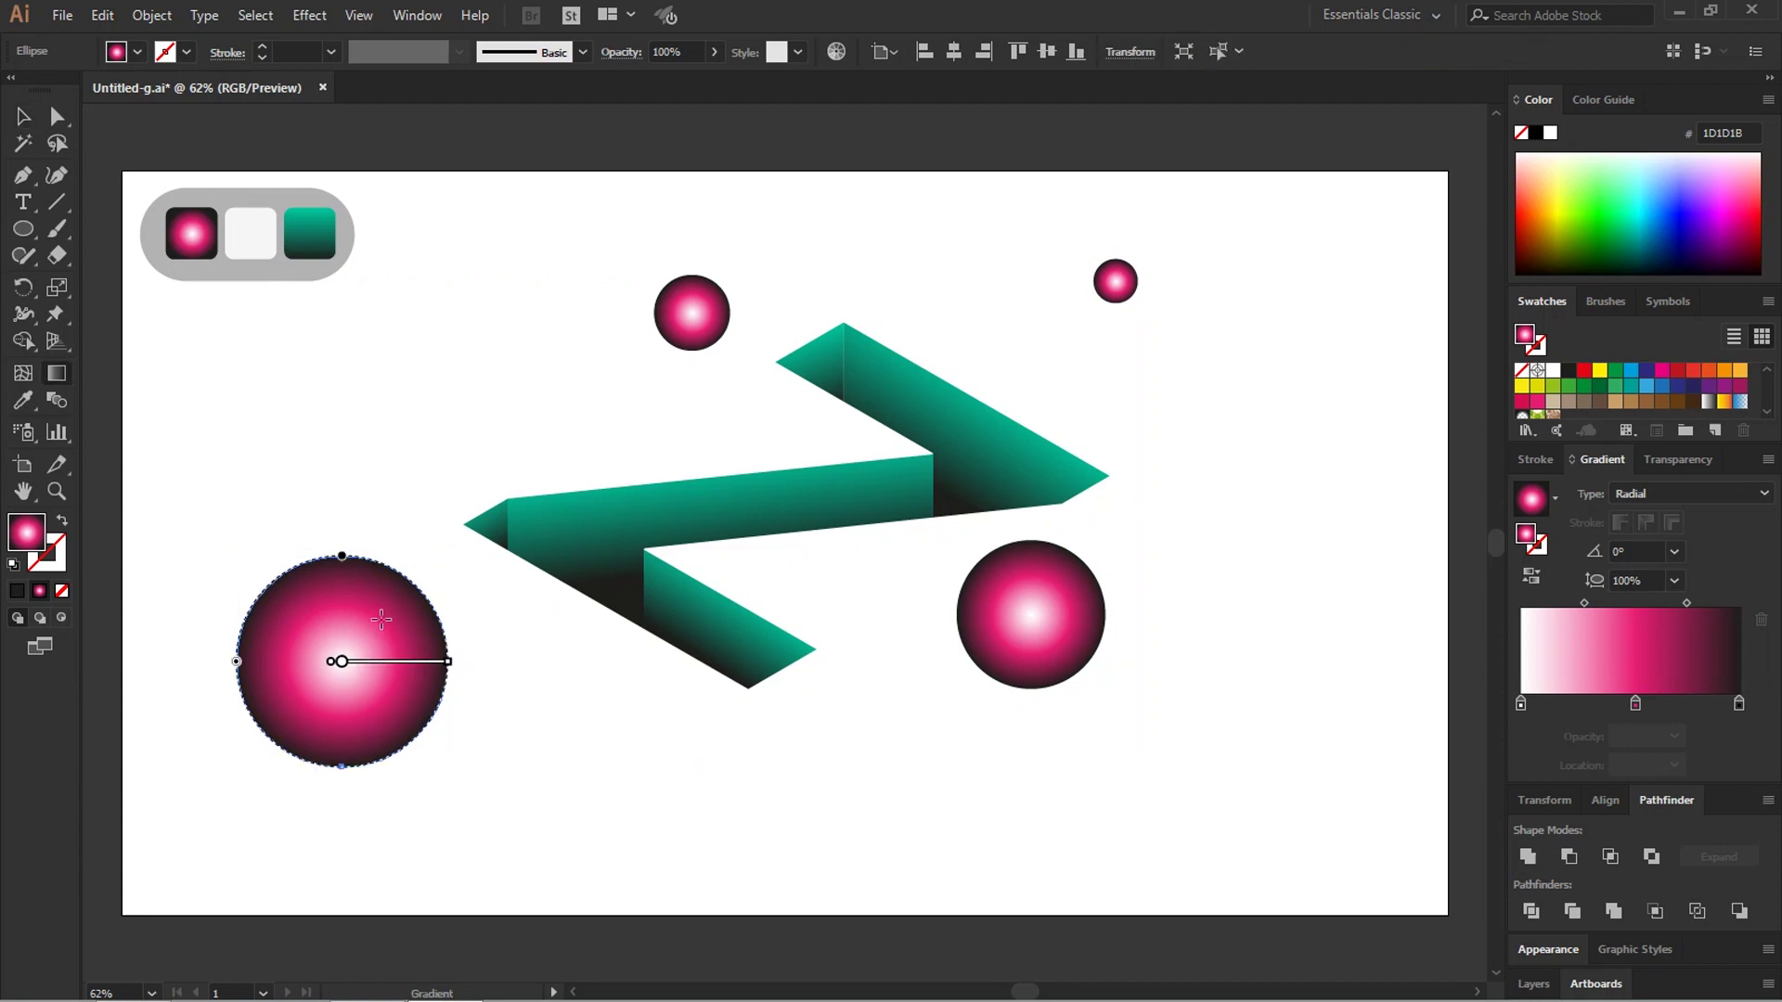
pyautogui.moveTo(381, 618); pyautogui.dragTo(315, 709)
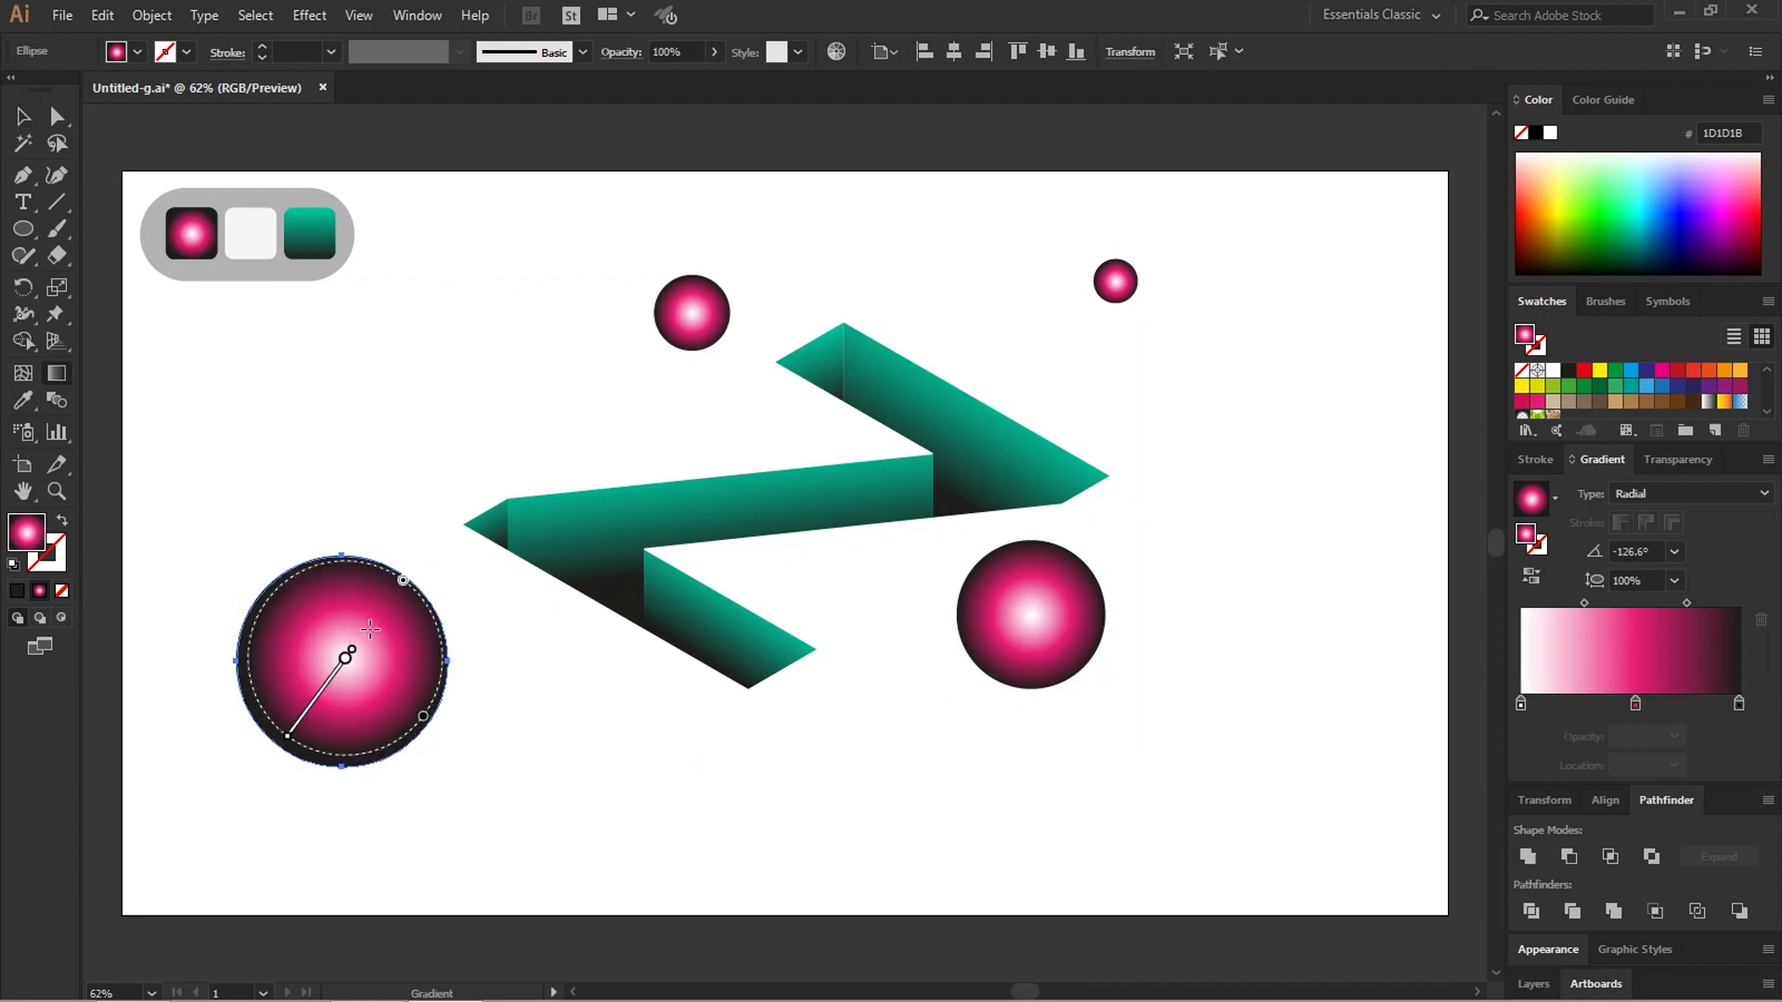
pyautogui.moveTo(363, 628); pyautogui.dragTo(285, 731)
# Step: Shift the highlights of the small upper, right and tiny top-right spheres up and right
pyautogui.click(692, 306)
pyautogui.scroll(4, 692, 303)
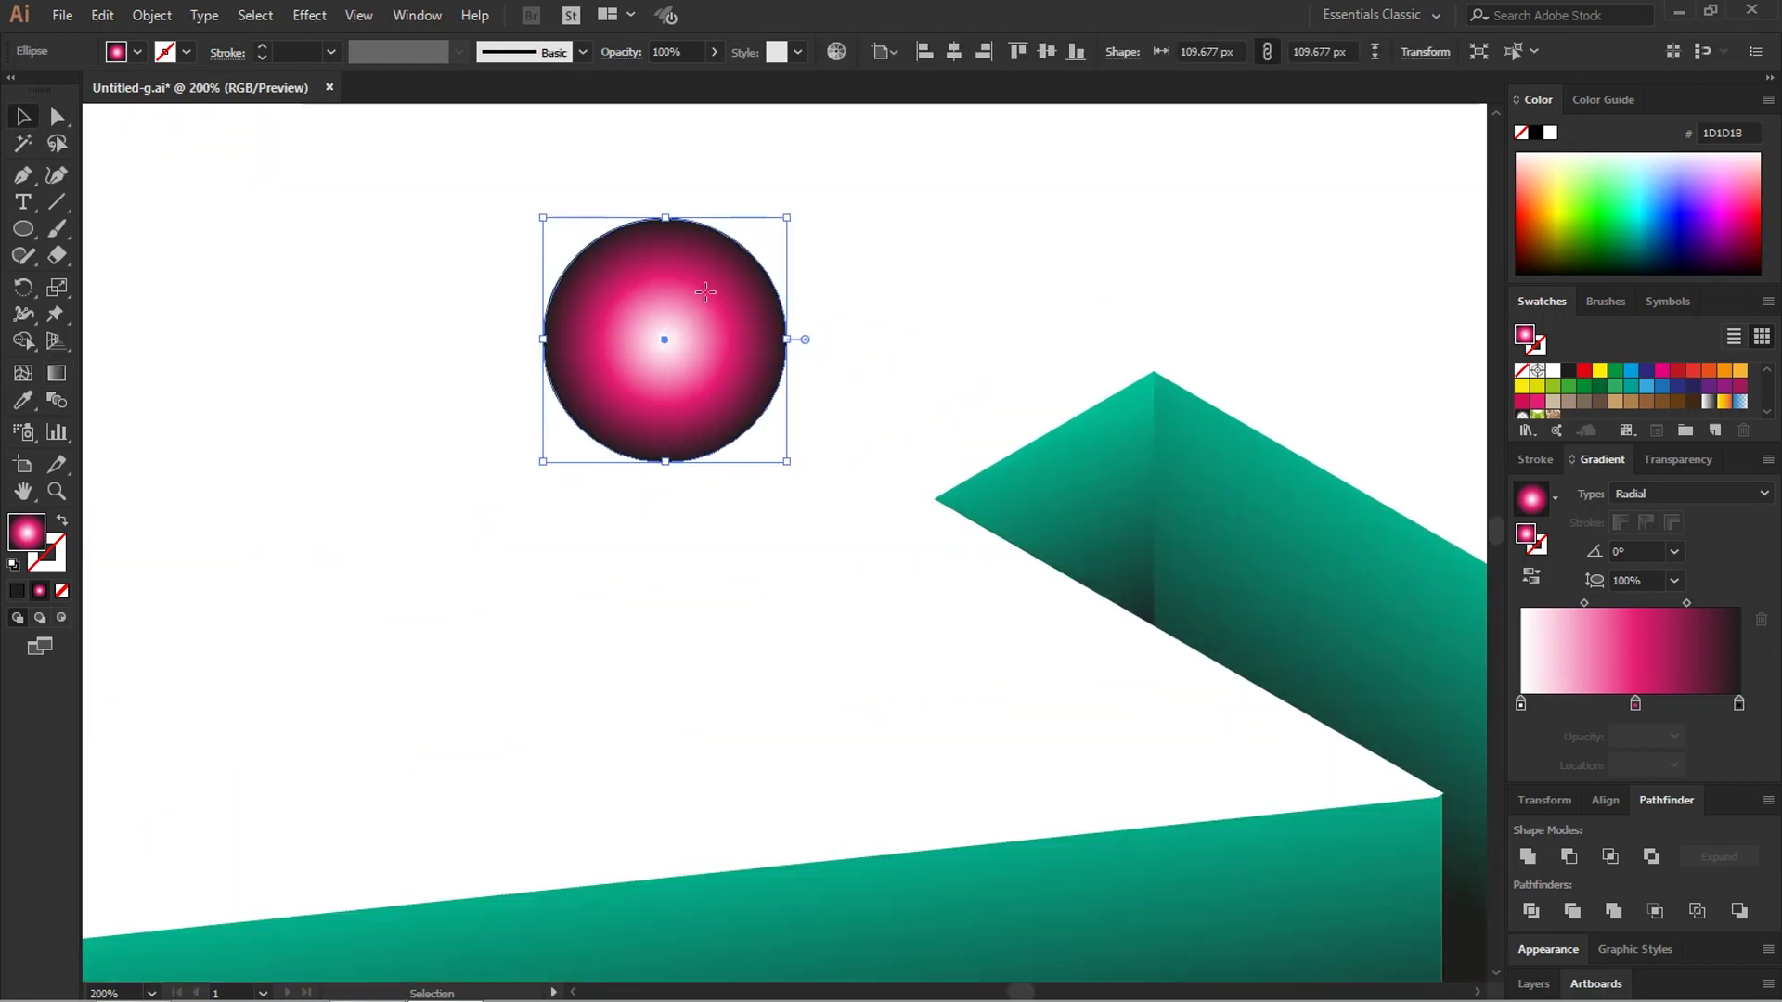
pyautogui.moveTo(702, 281); pyautogui.dragTo(588, 418)
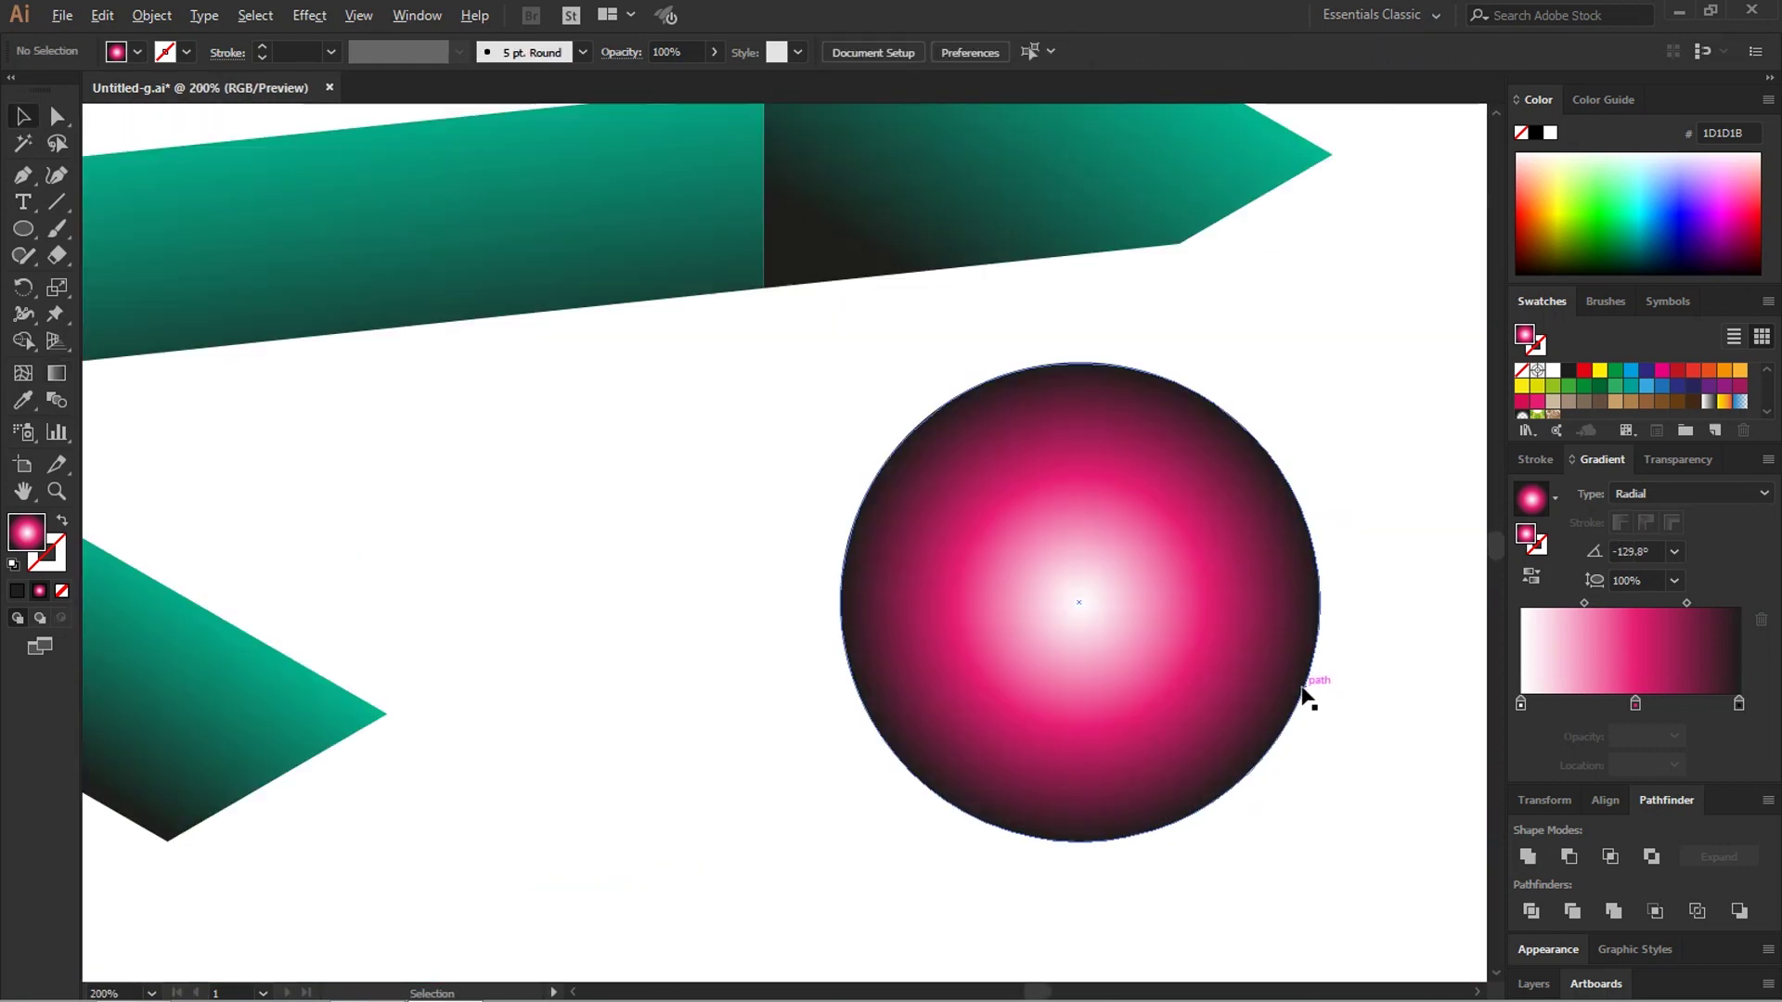
pyautogui.moveTo(1170, 495); pyautogui.dragTo(956, 747)
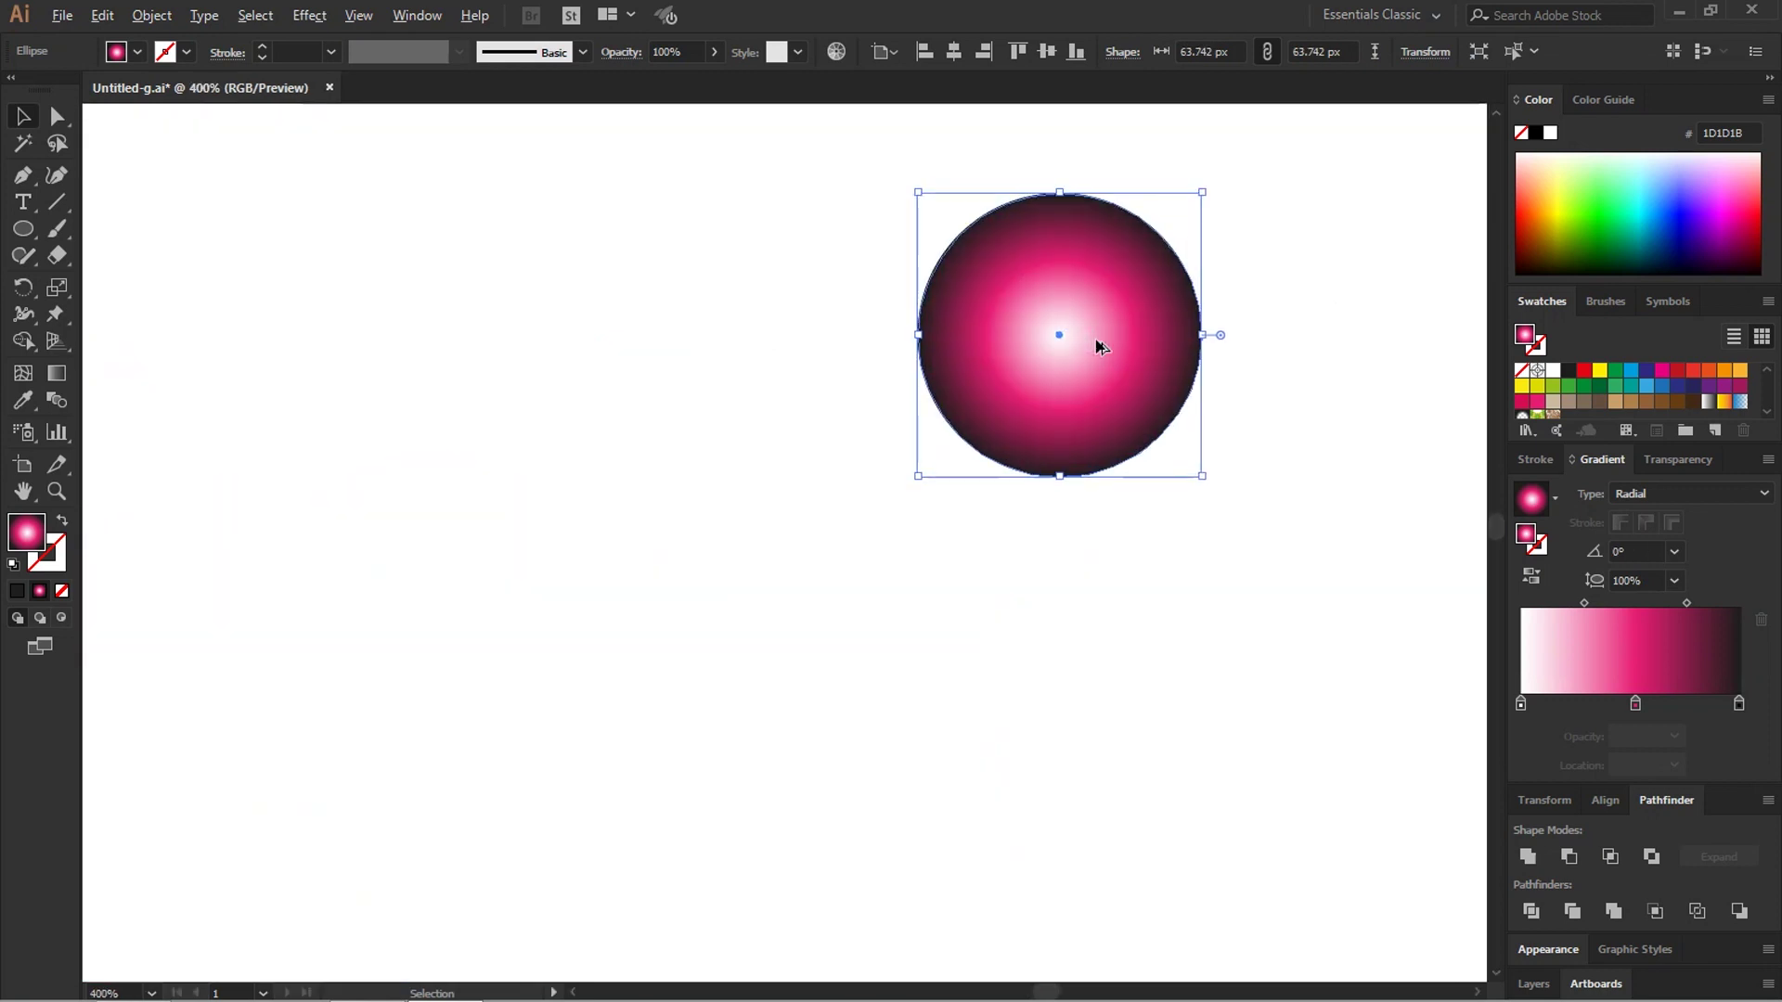
pyautogui.moveTo(1114, 274); pyautogui.dragTo(1020, 402)
pyautogui.hotkey('ctrl', '0')
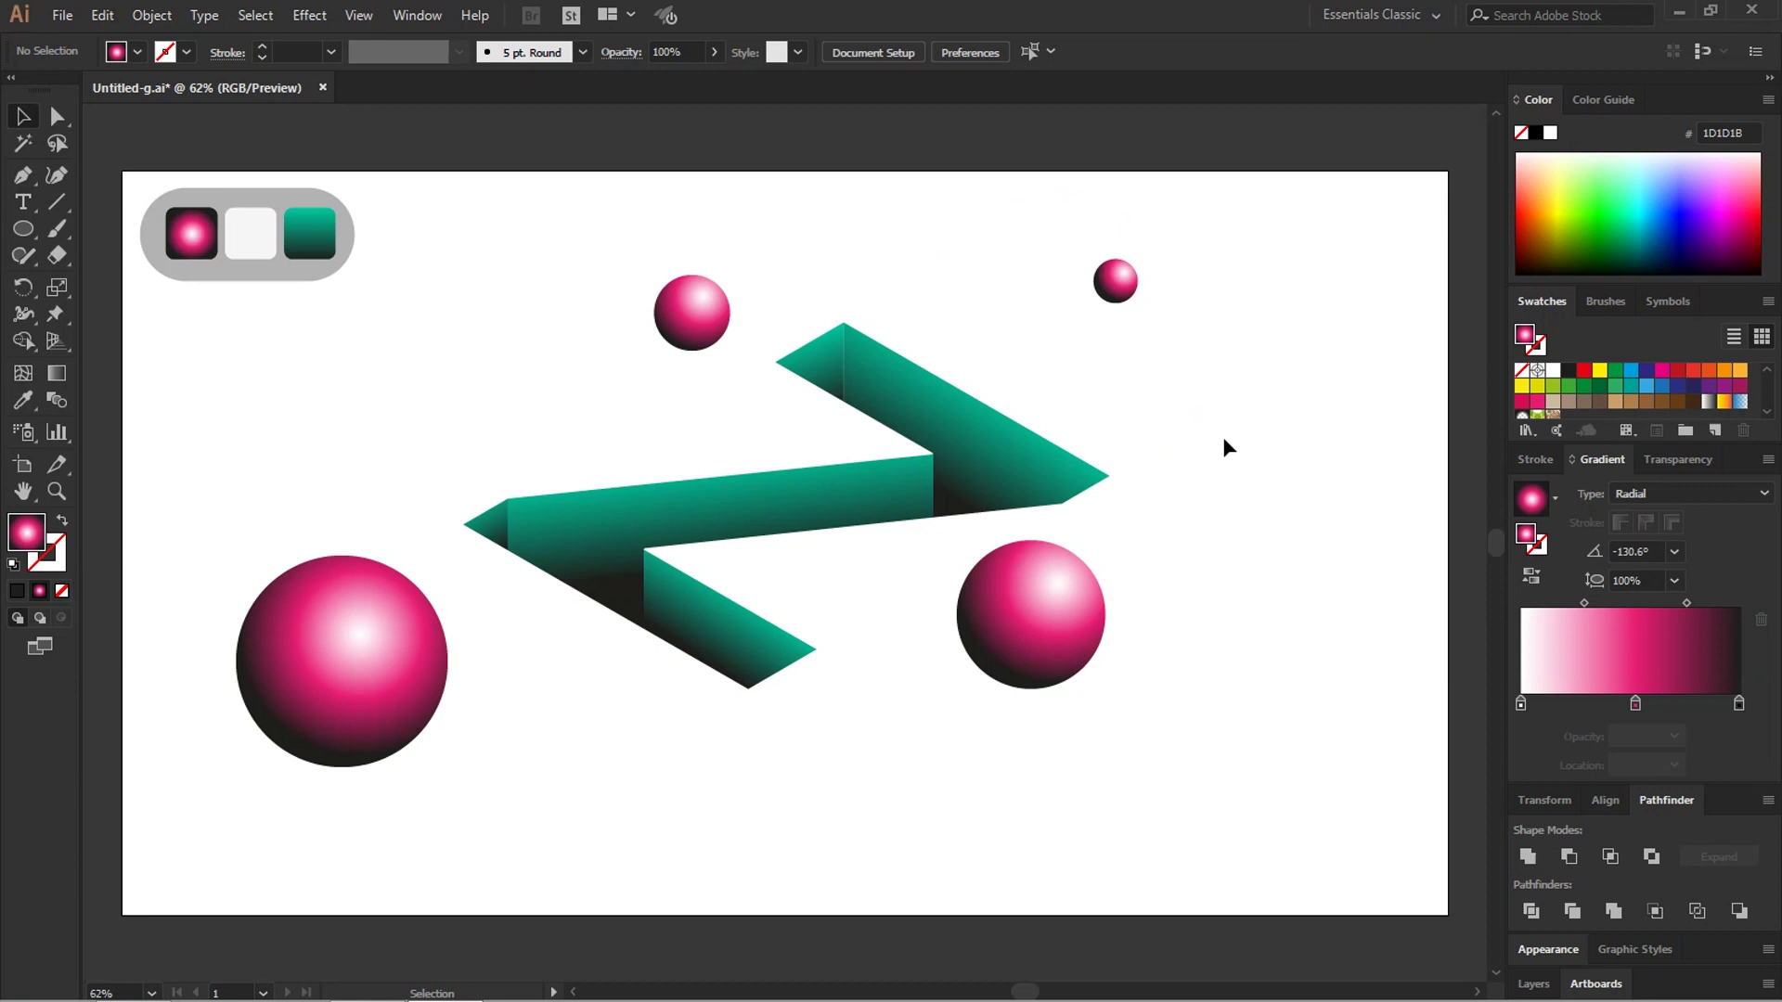
pyautogui.press('m')
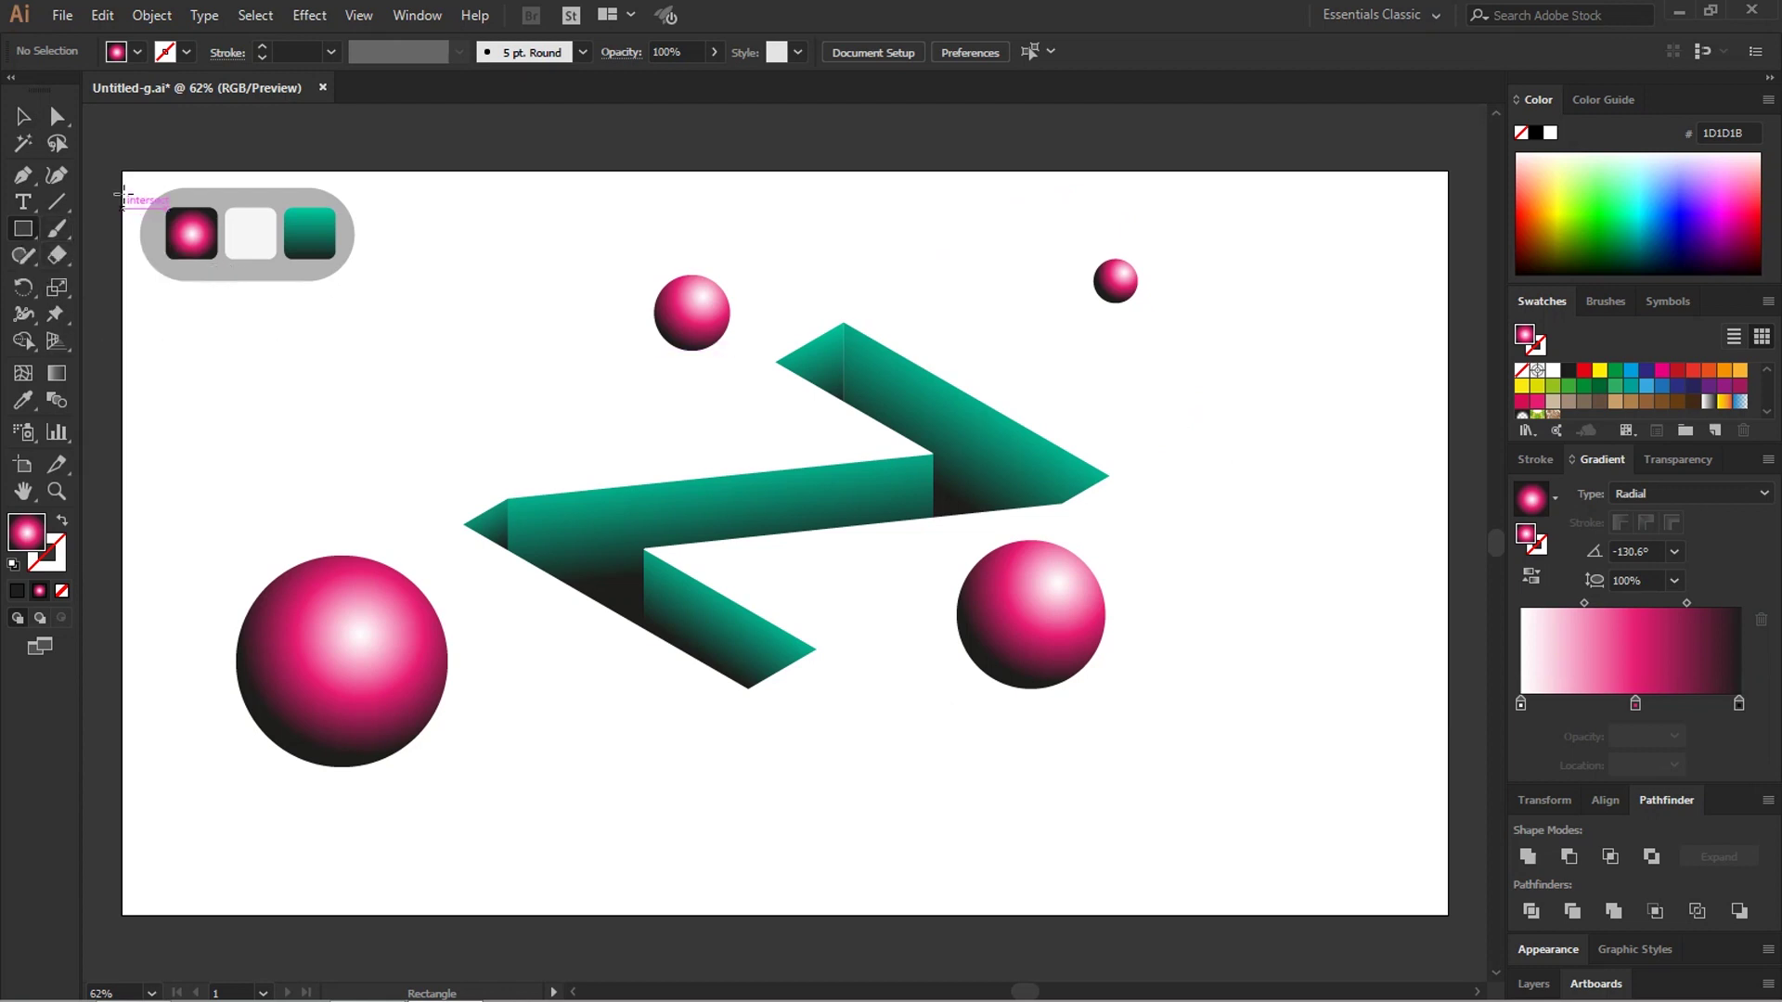
# Step: Draw a full-artboard rectangle, send it to back, and fill it with light gray F6F6F6
pyautogui.moveTo(122, 169); pyautogui.dragTo(1432, 923)
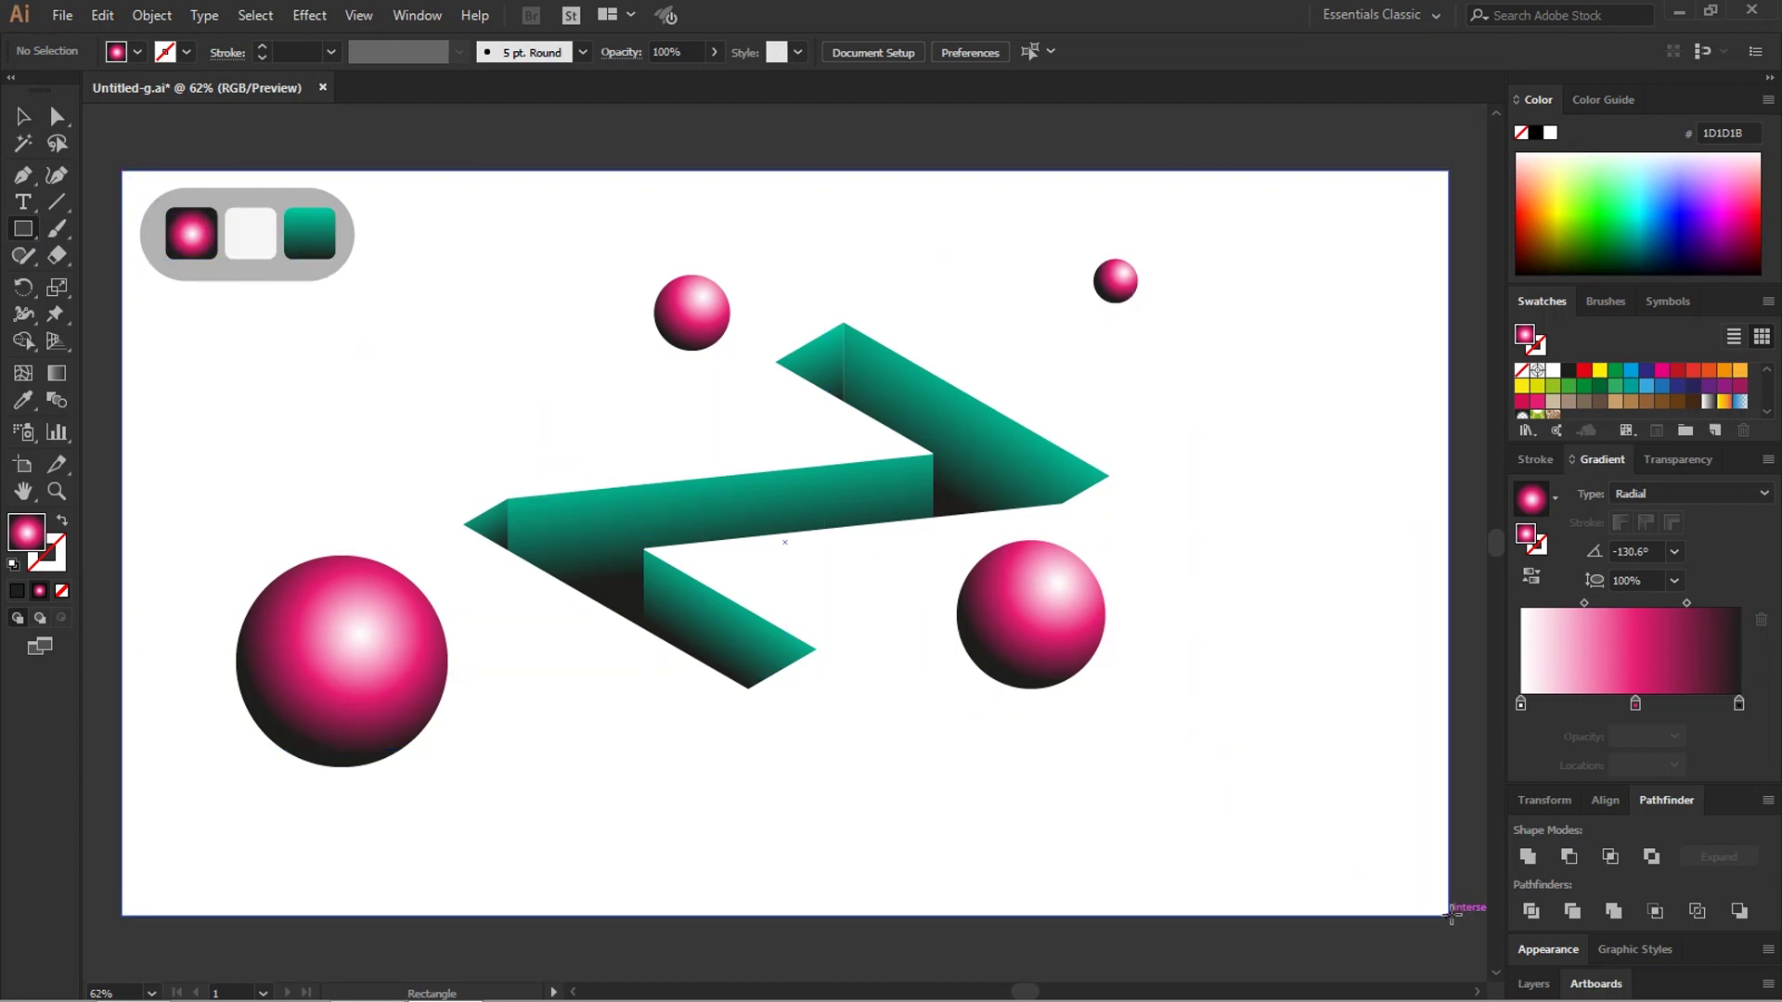
pyautogui.moveTo(1432, 924); pyautogui.dragTo(1449, 915)
pyautogui.press('v')
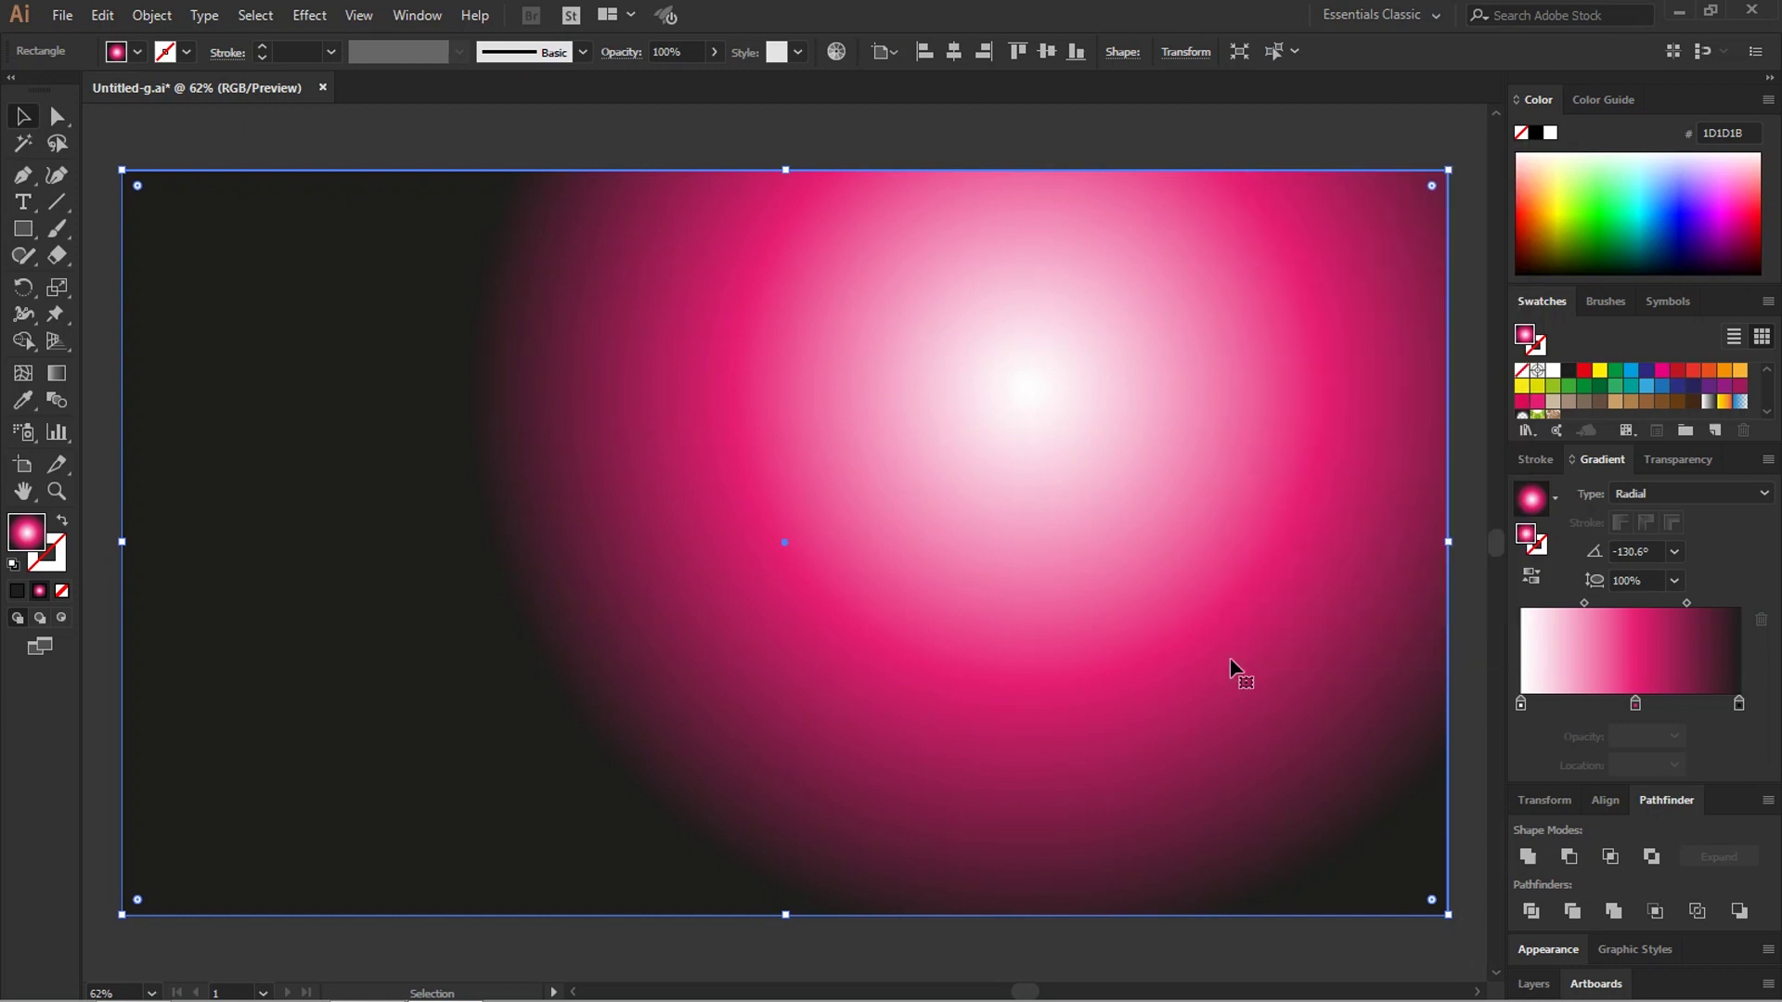
pyautogui.rightClick(1231, 661)
pyautogui.moveTo(1305, 530)
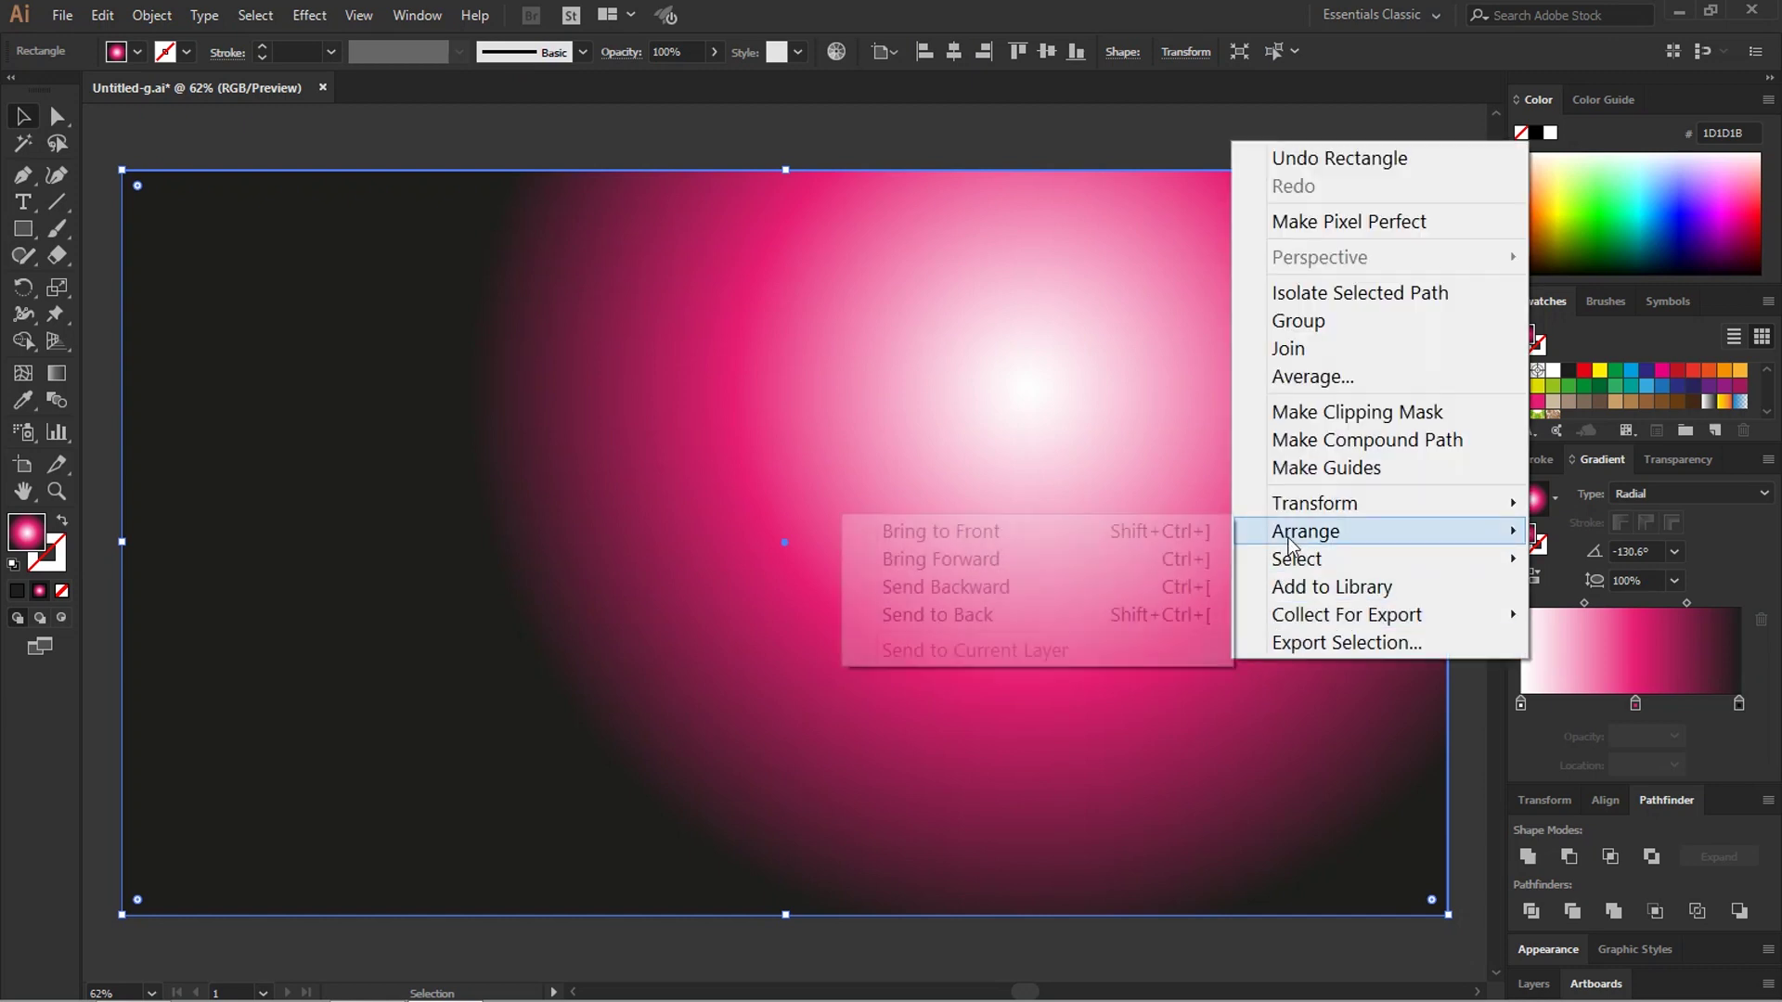
pyautogui.click(956, 616)
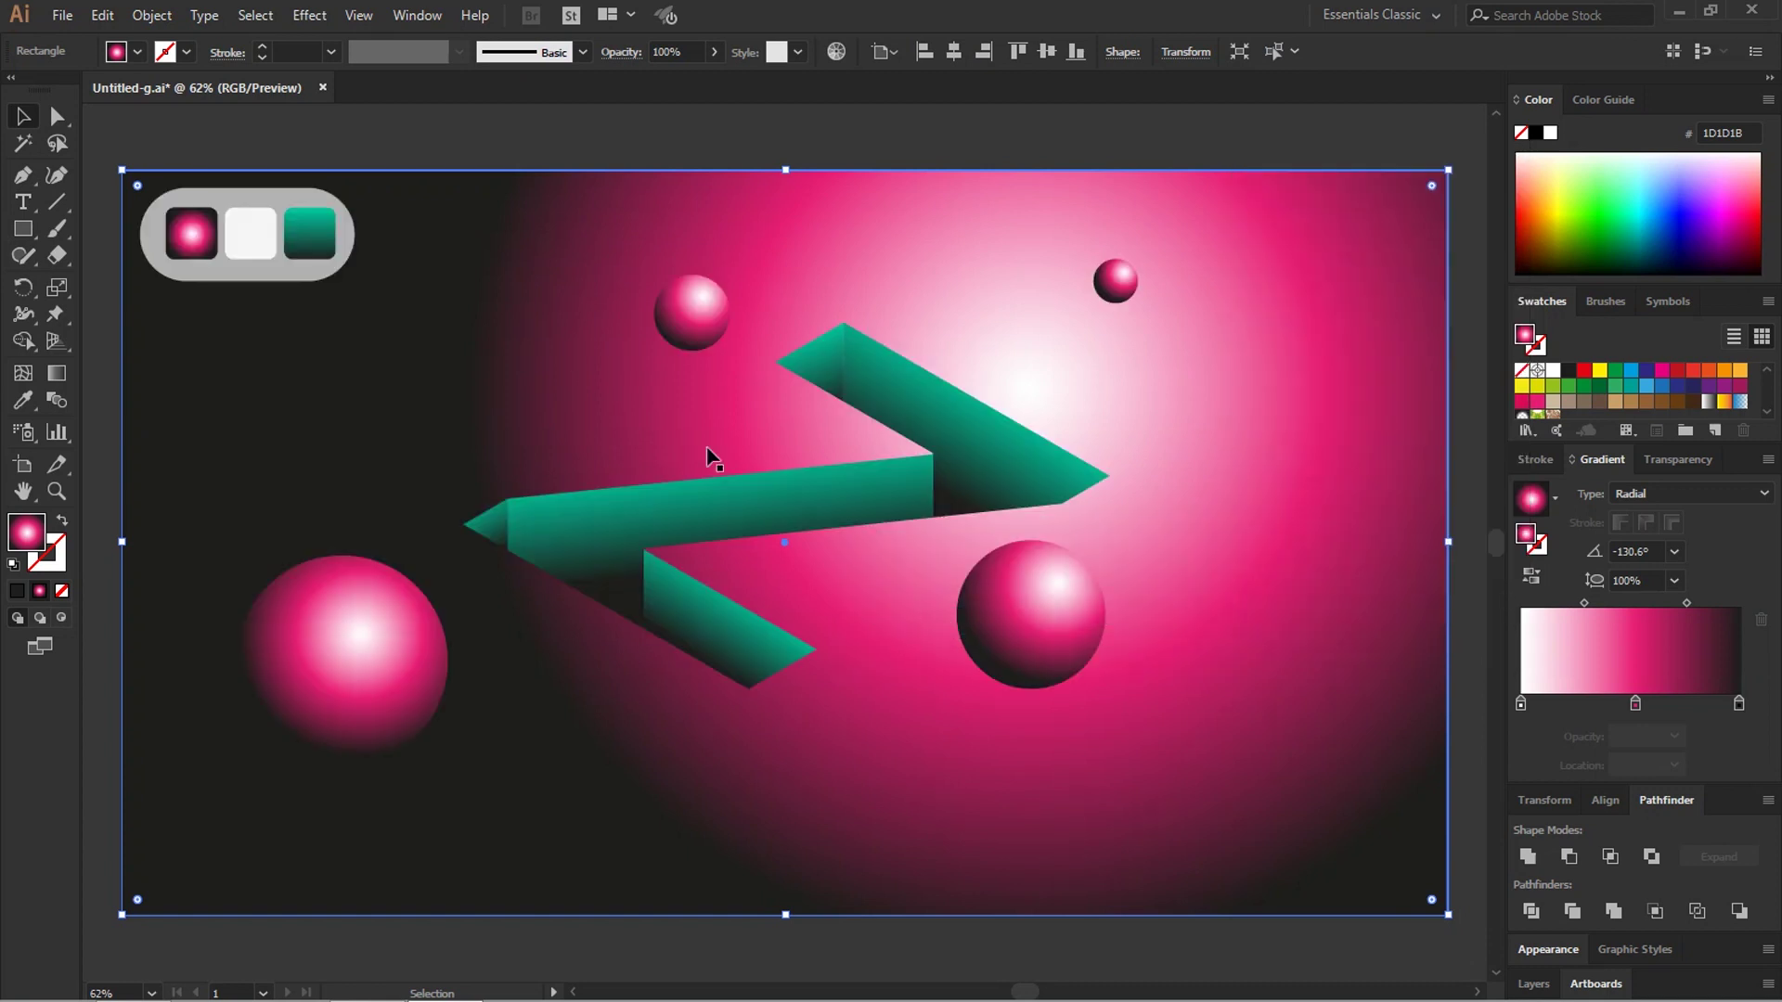
pyautogui.press('i')
pyautogui.click(264, 222)
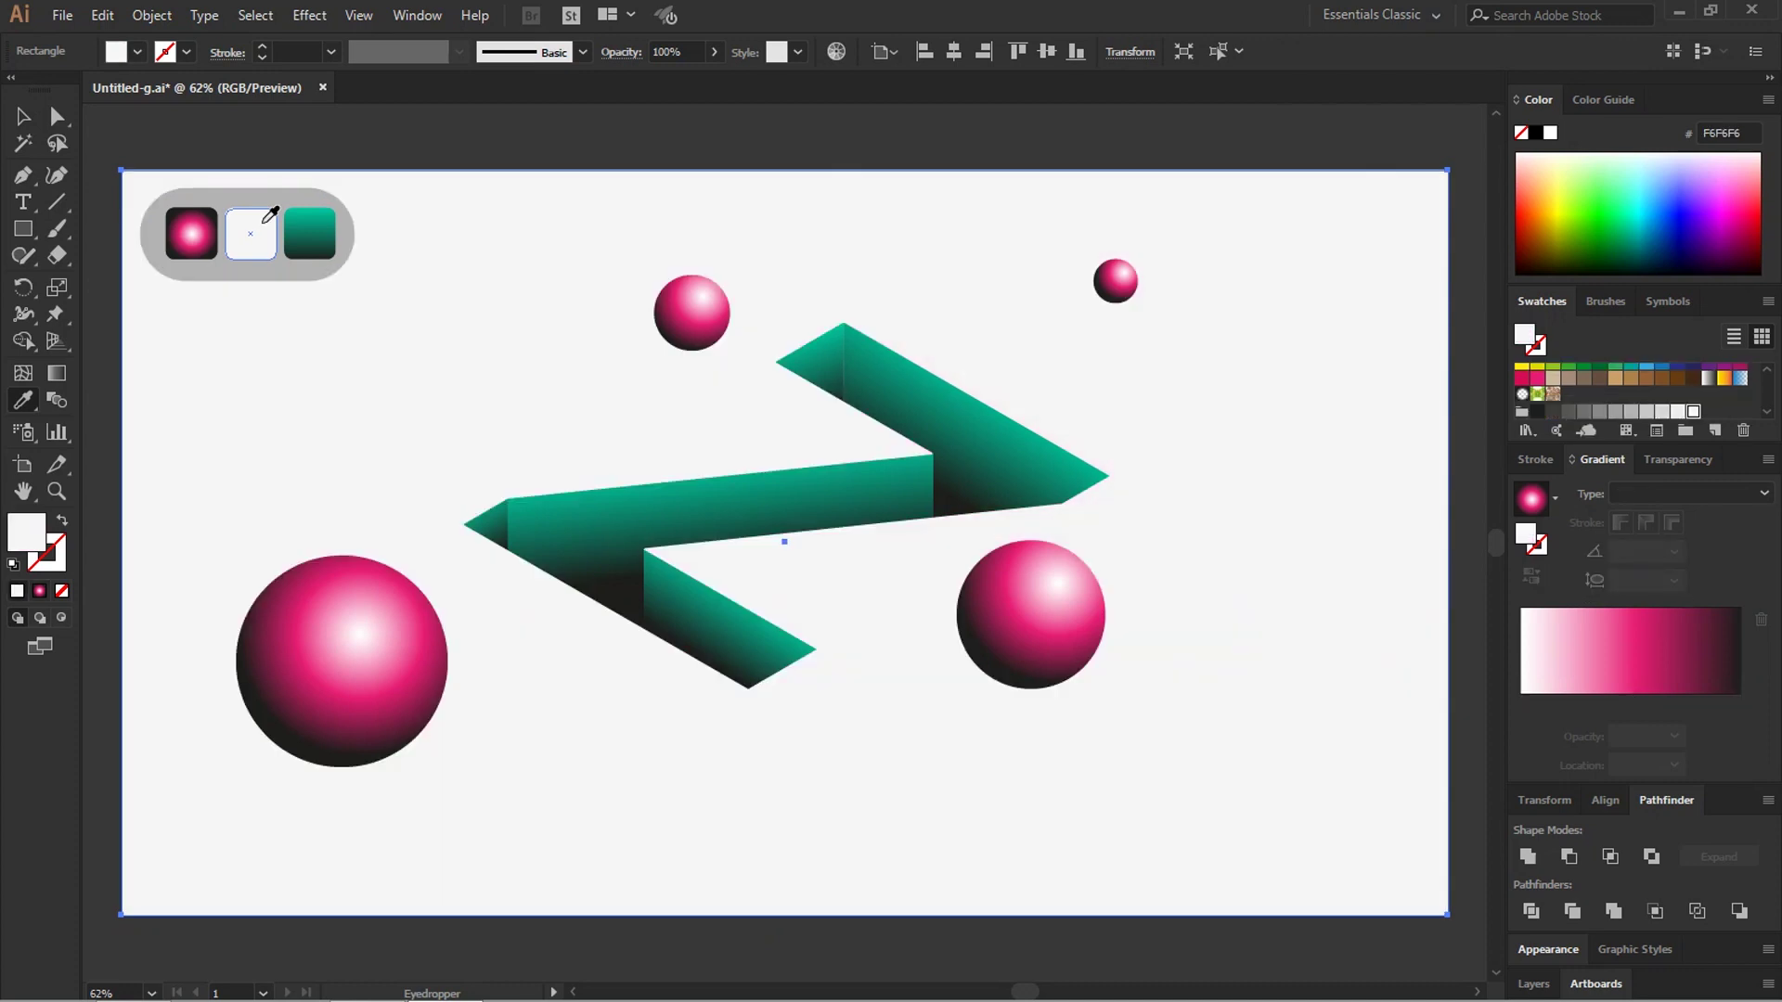
pyautogui.press('v')
pyautogui.click(352, 156)
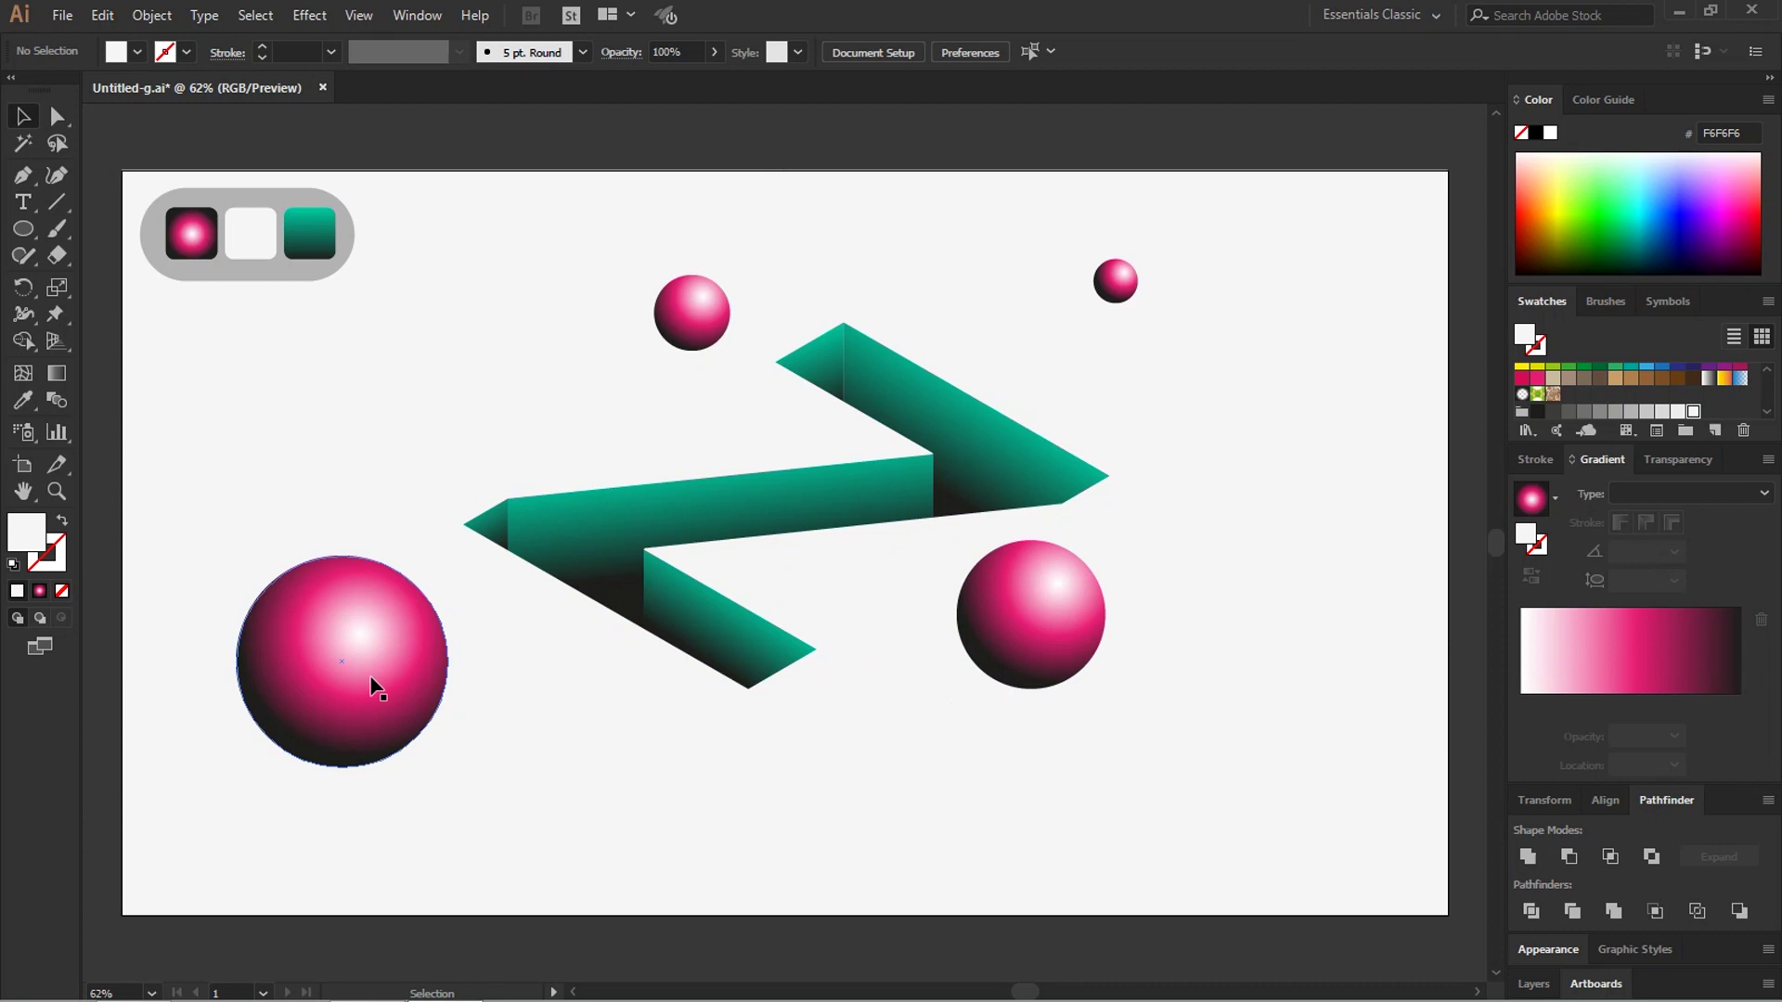
# Step: Draw a circle below-right of the large sphere with a white-to-black radial gradient
pyautogui.press('l')
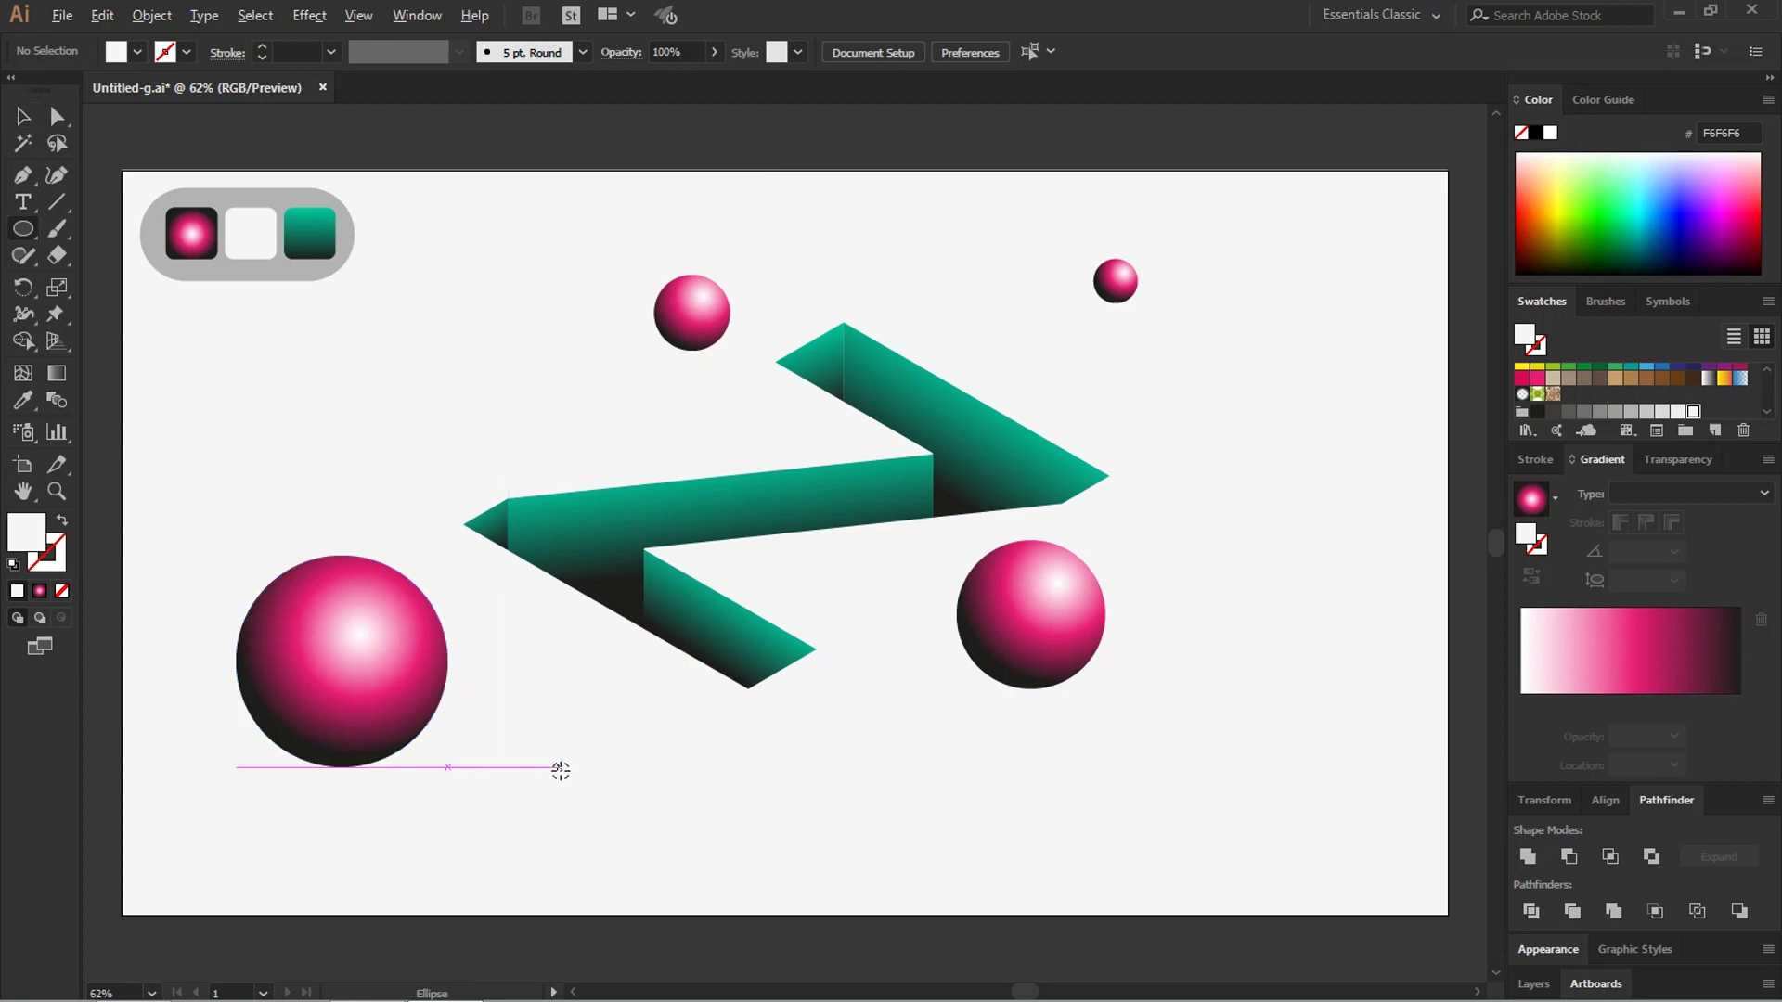
pyautogui.moveTo(560, 767); pyautogui.dragTo(659, 858)
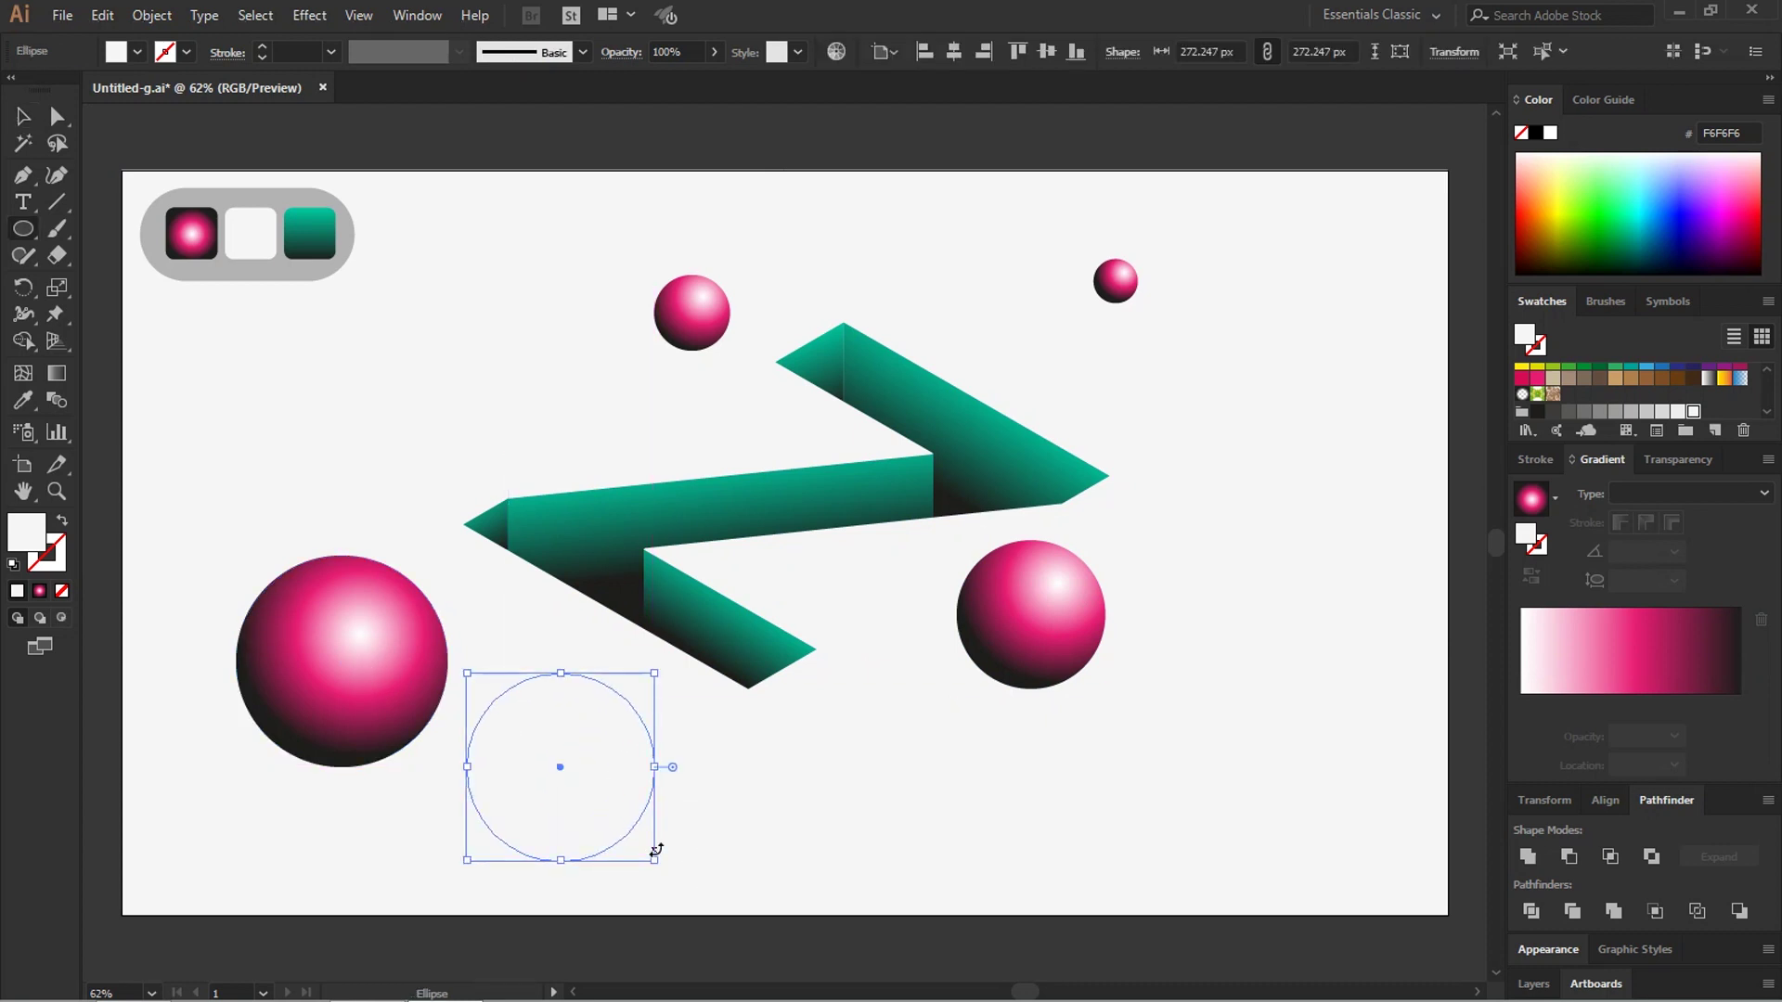
pyautogui.press('v')
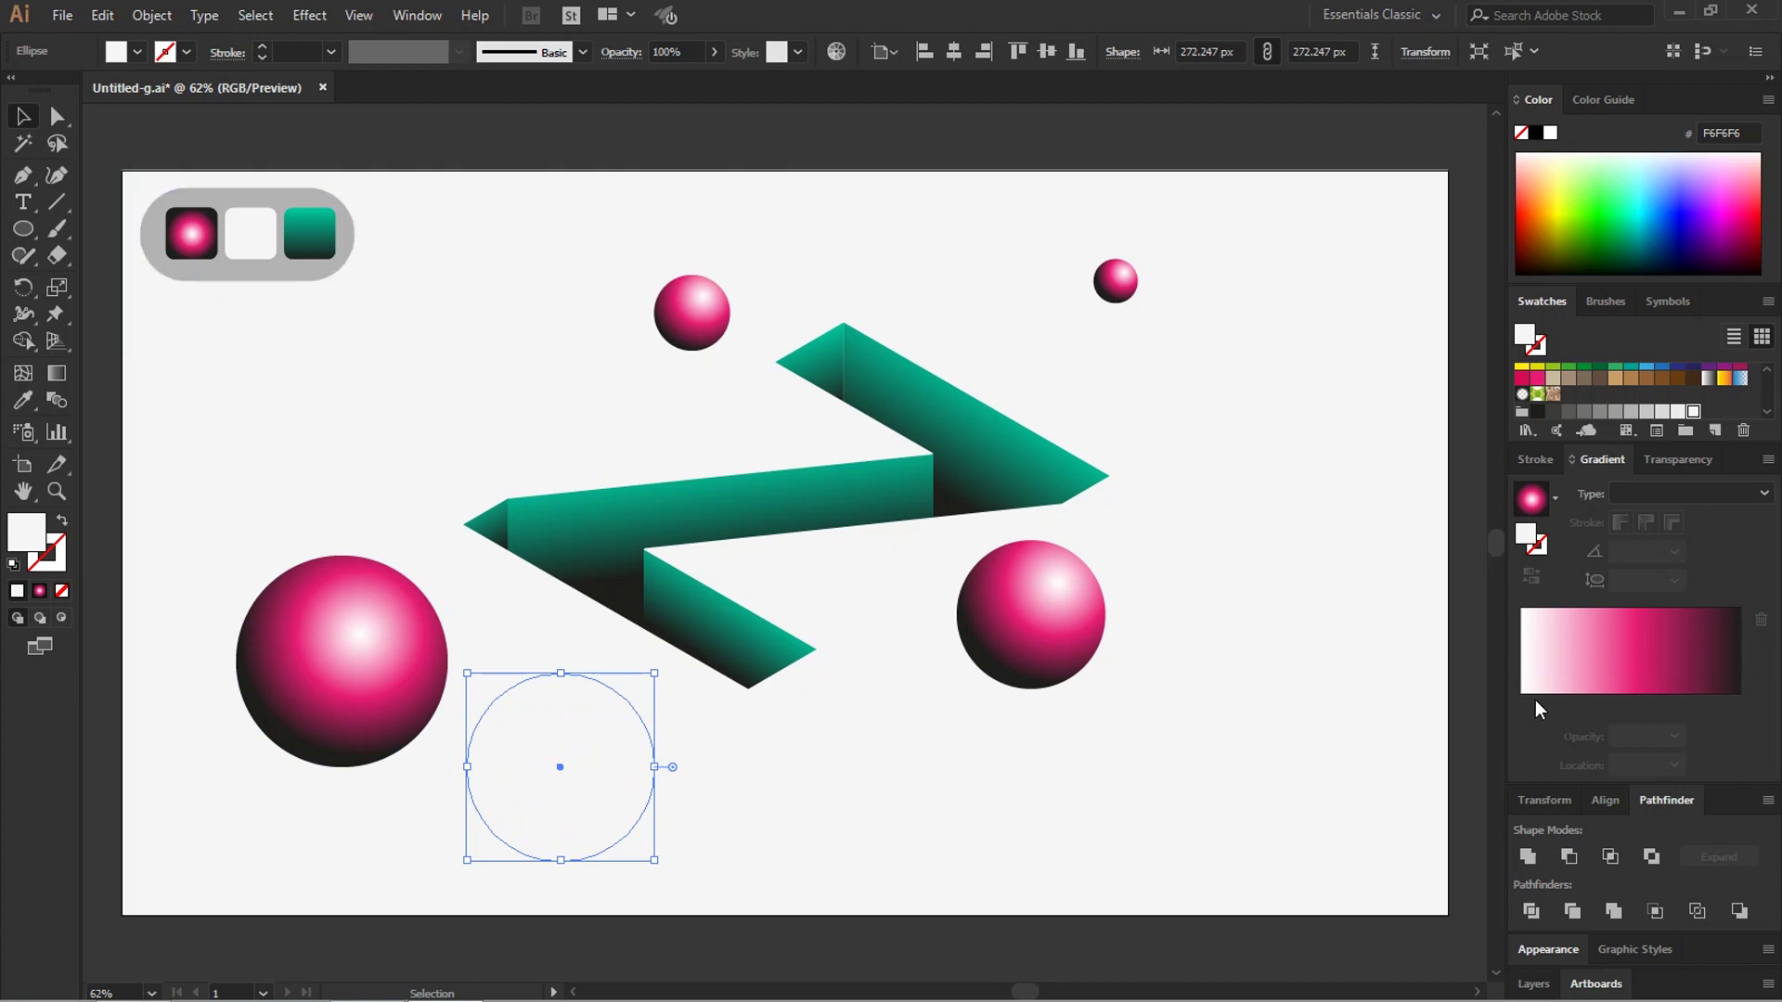
pyautogui.click(1522, 704)
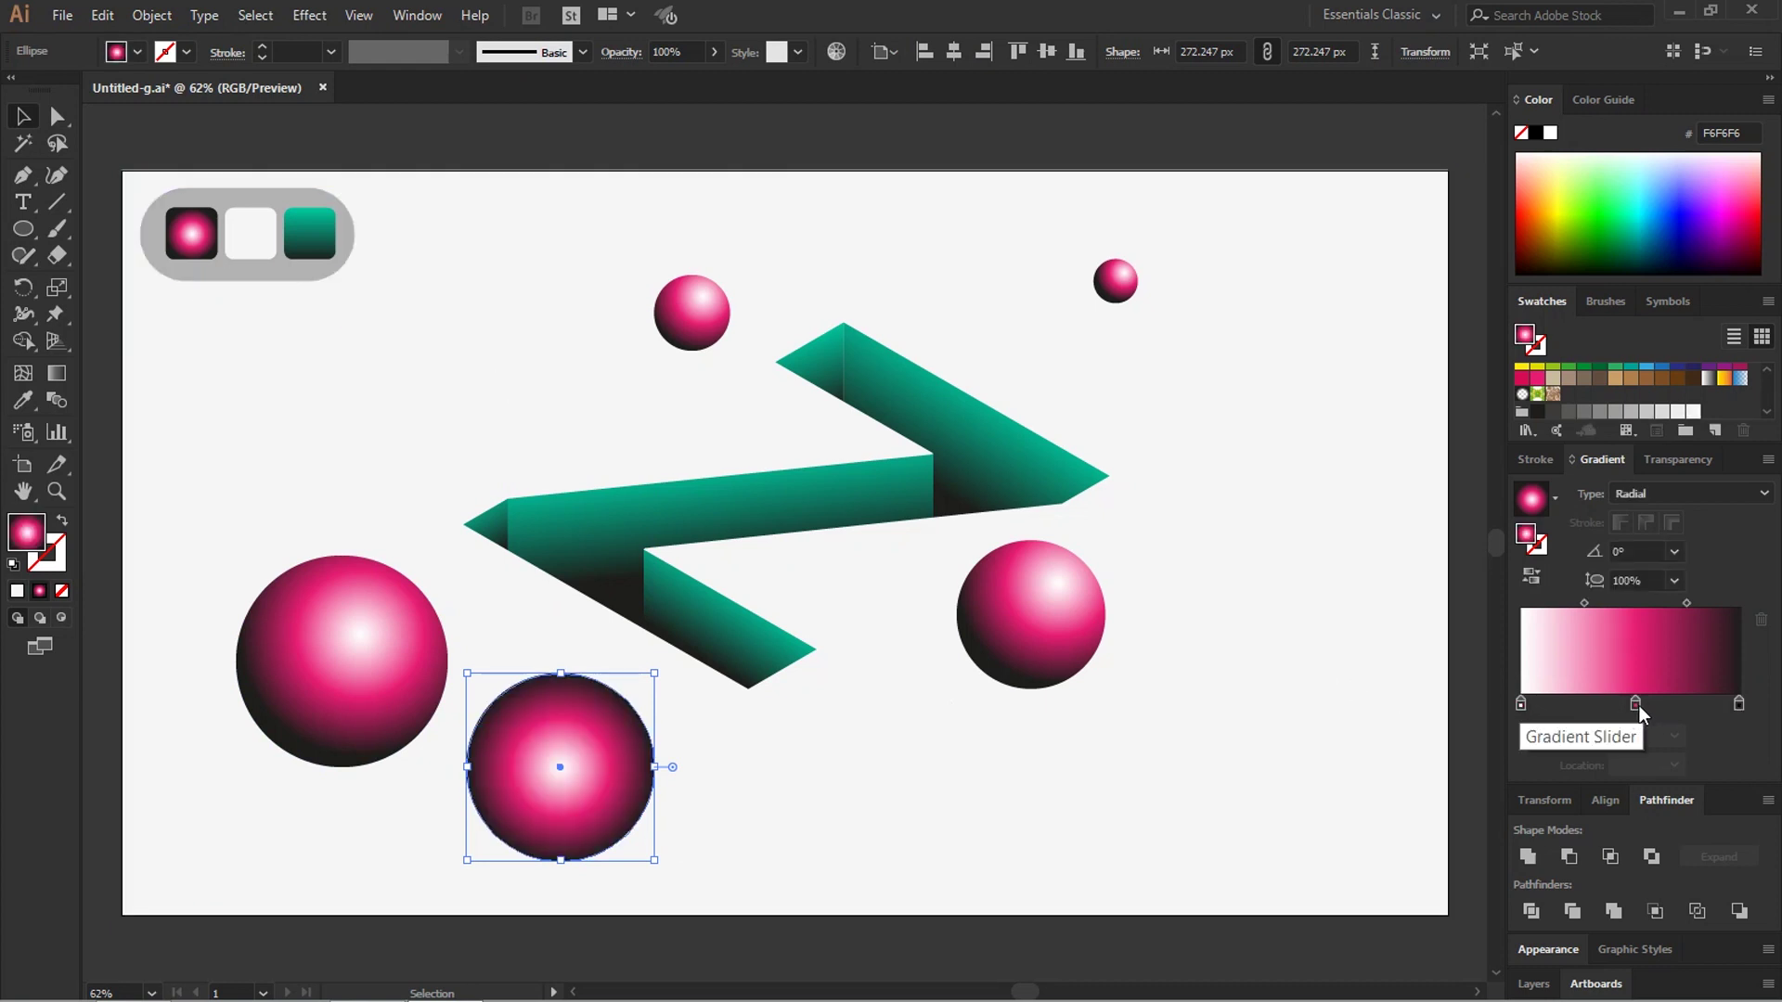
pyautogui.hotkey('ctrl', 'z')
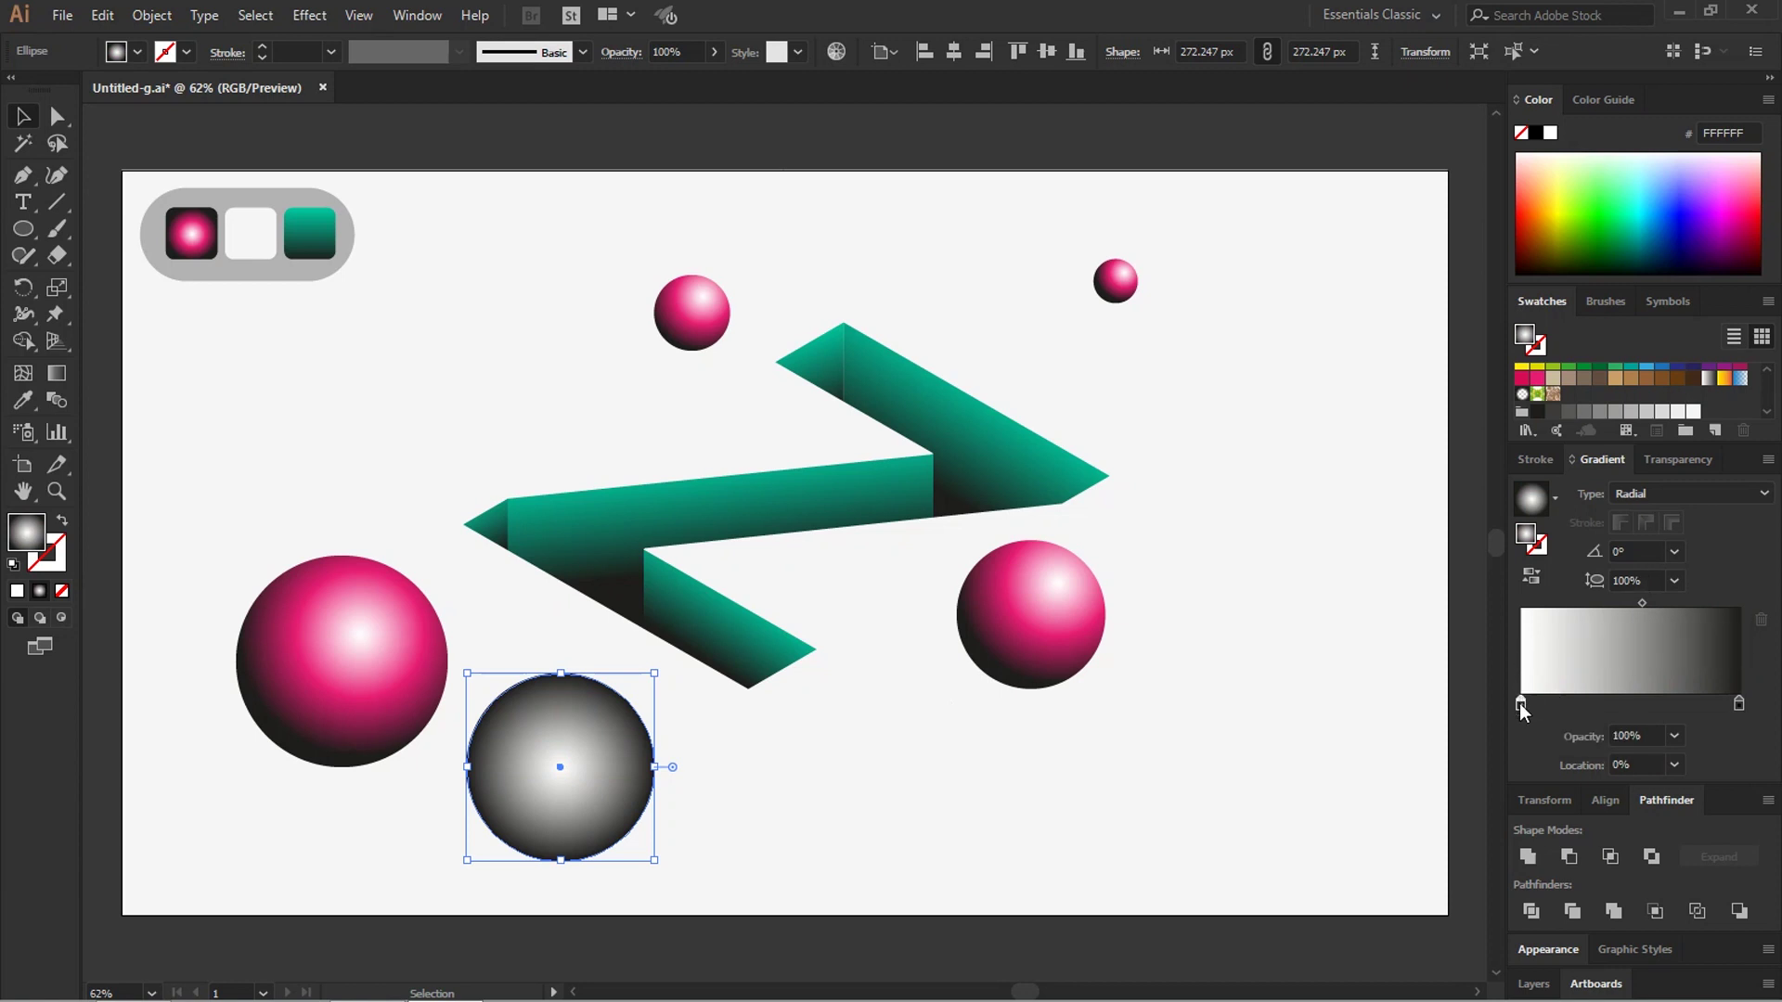
# Step: Set the left stop to 0% opacity, reverse the gradient, flatten it, and place it under the sphere
pyautogui.doubleClick(1521, 706)
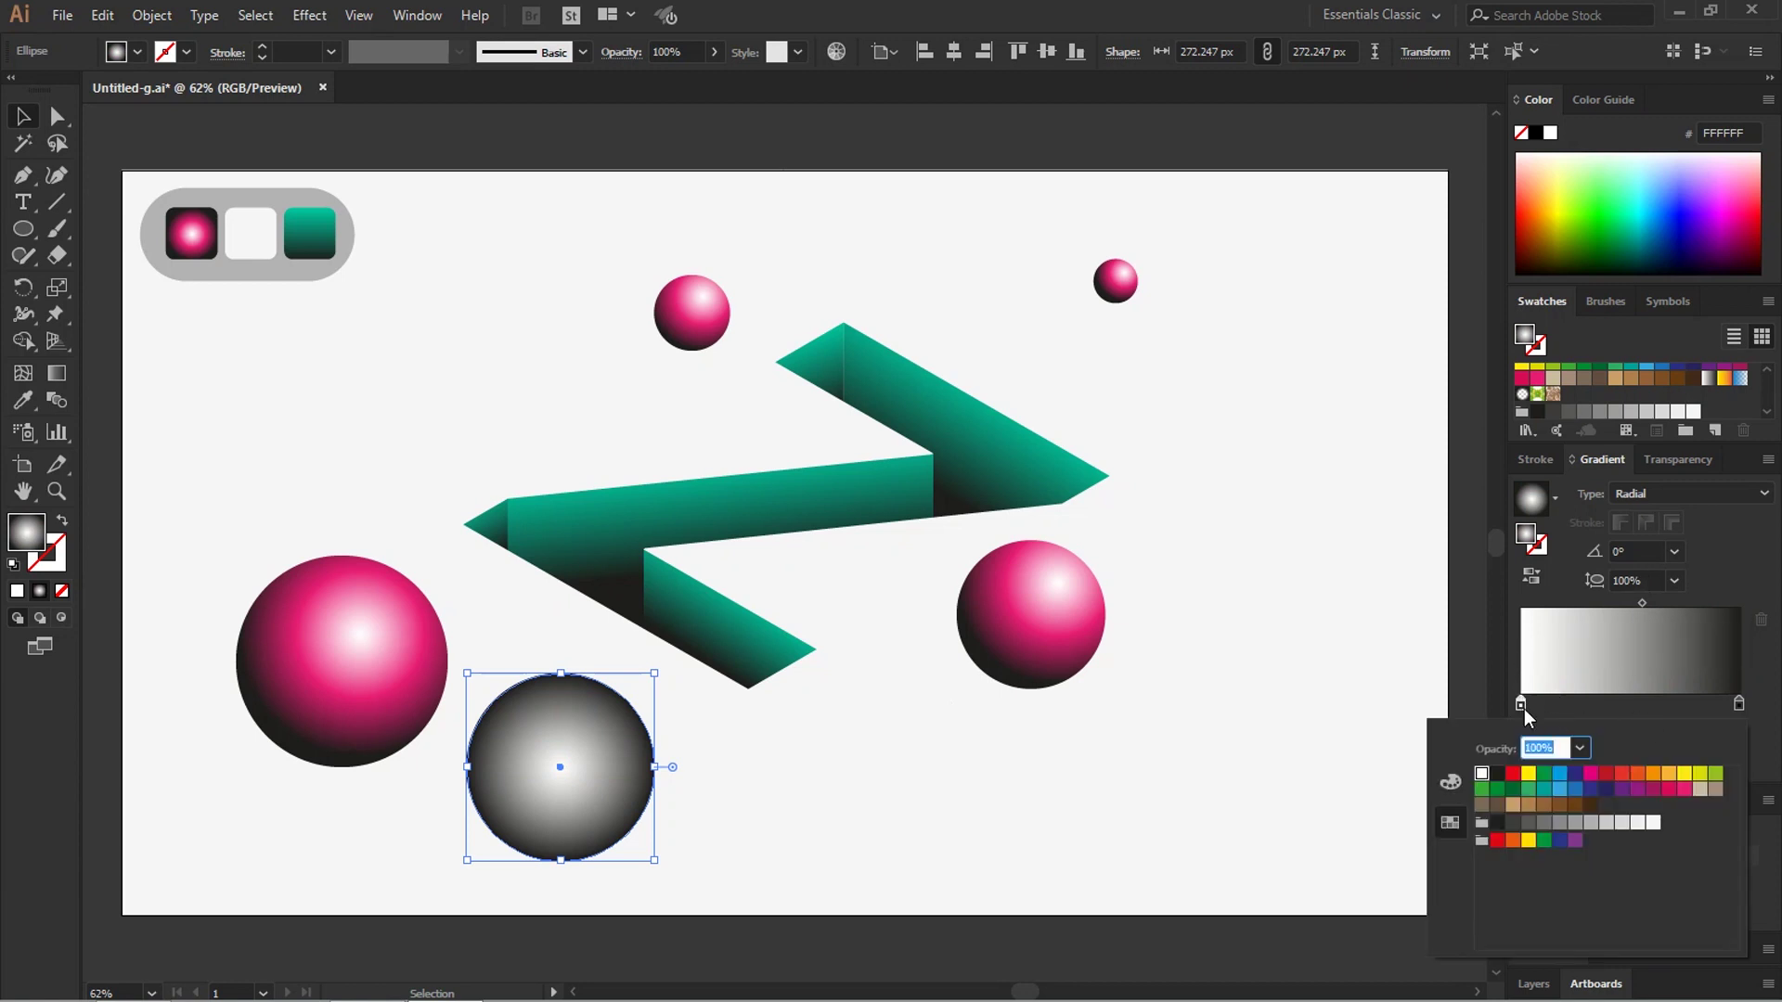
pyautogui.click(1521, 706)
pyautogui.click(1674, 734)
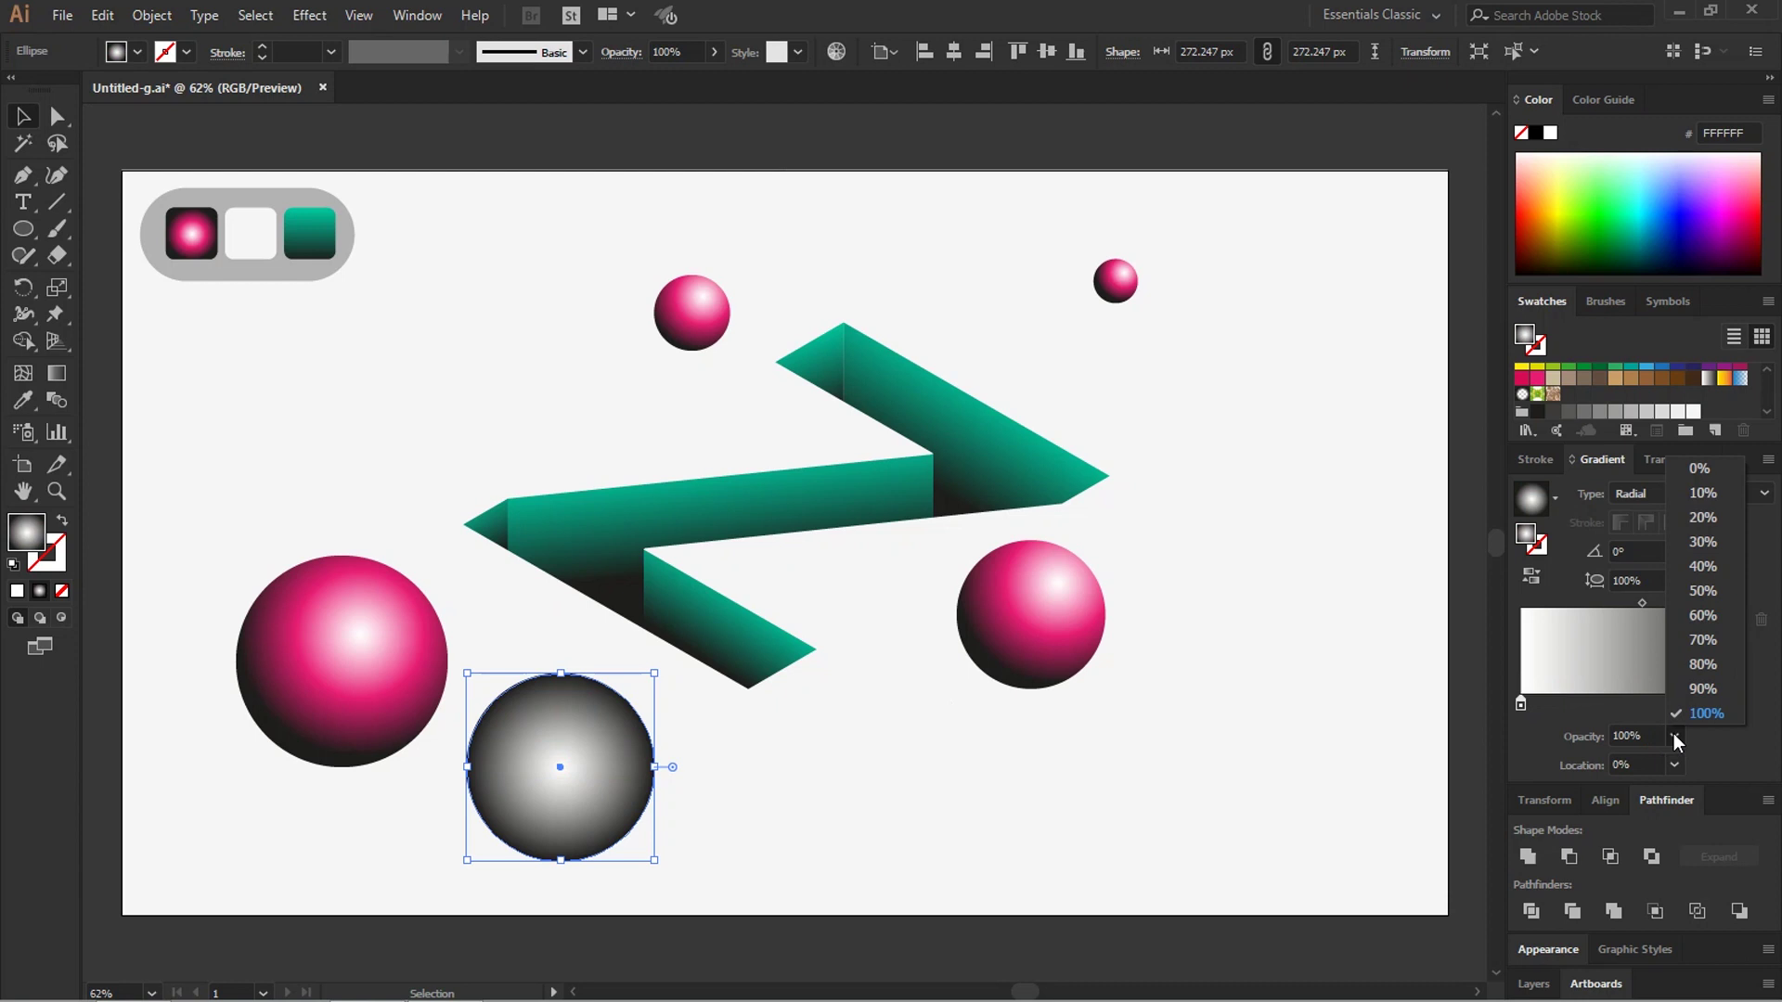
pyautogui.click(1702, 470)
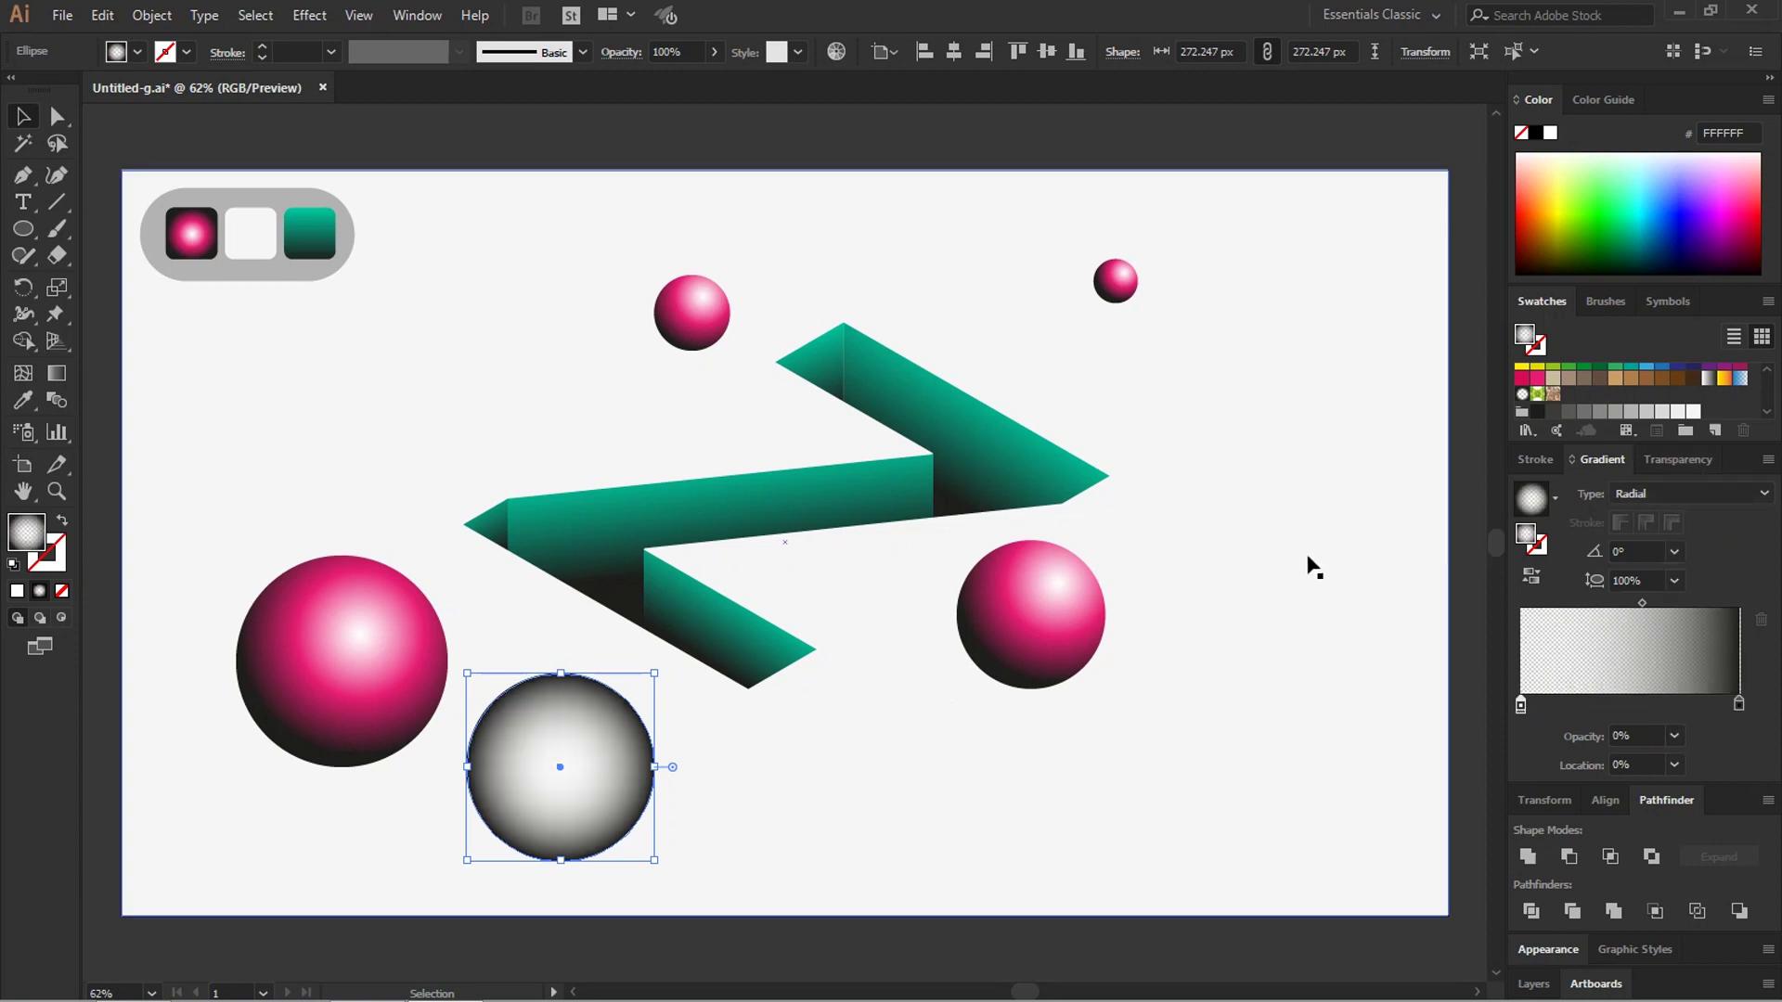
pyautogui.click(1533, 577)
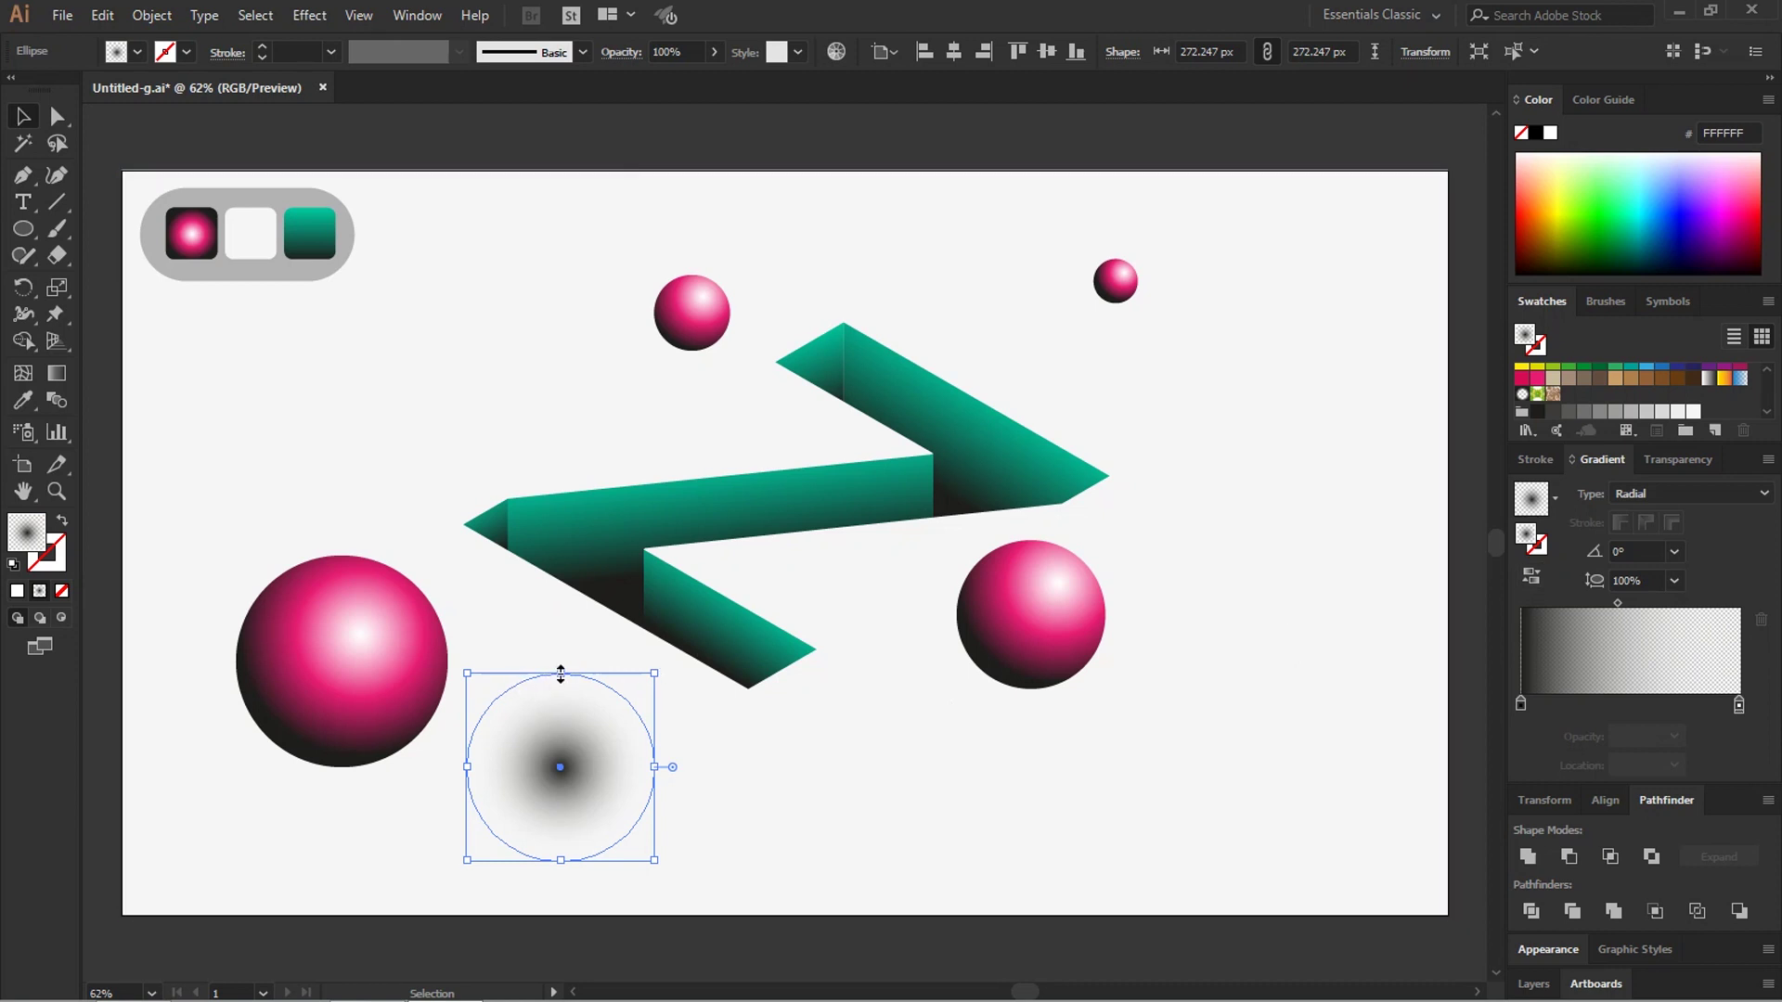
pyautogui.moveTo(561, 673); pyautogui.dragTo(569, 818)
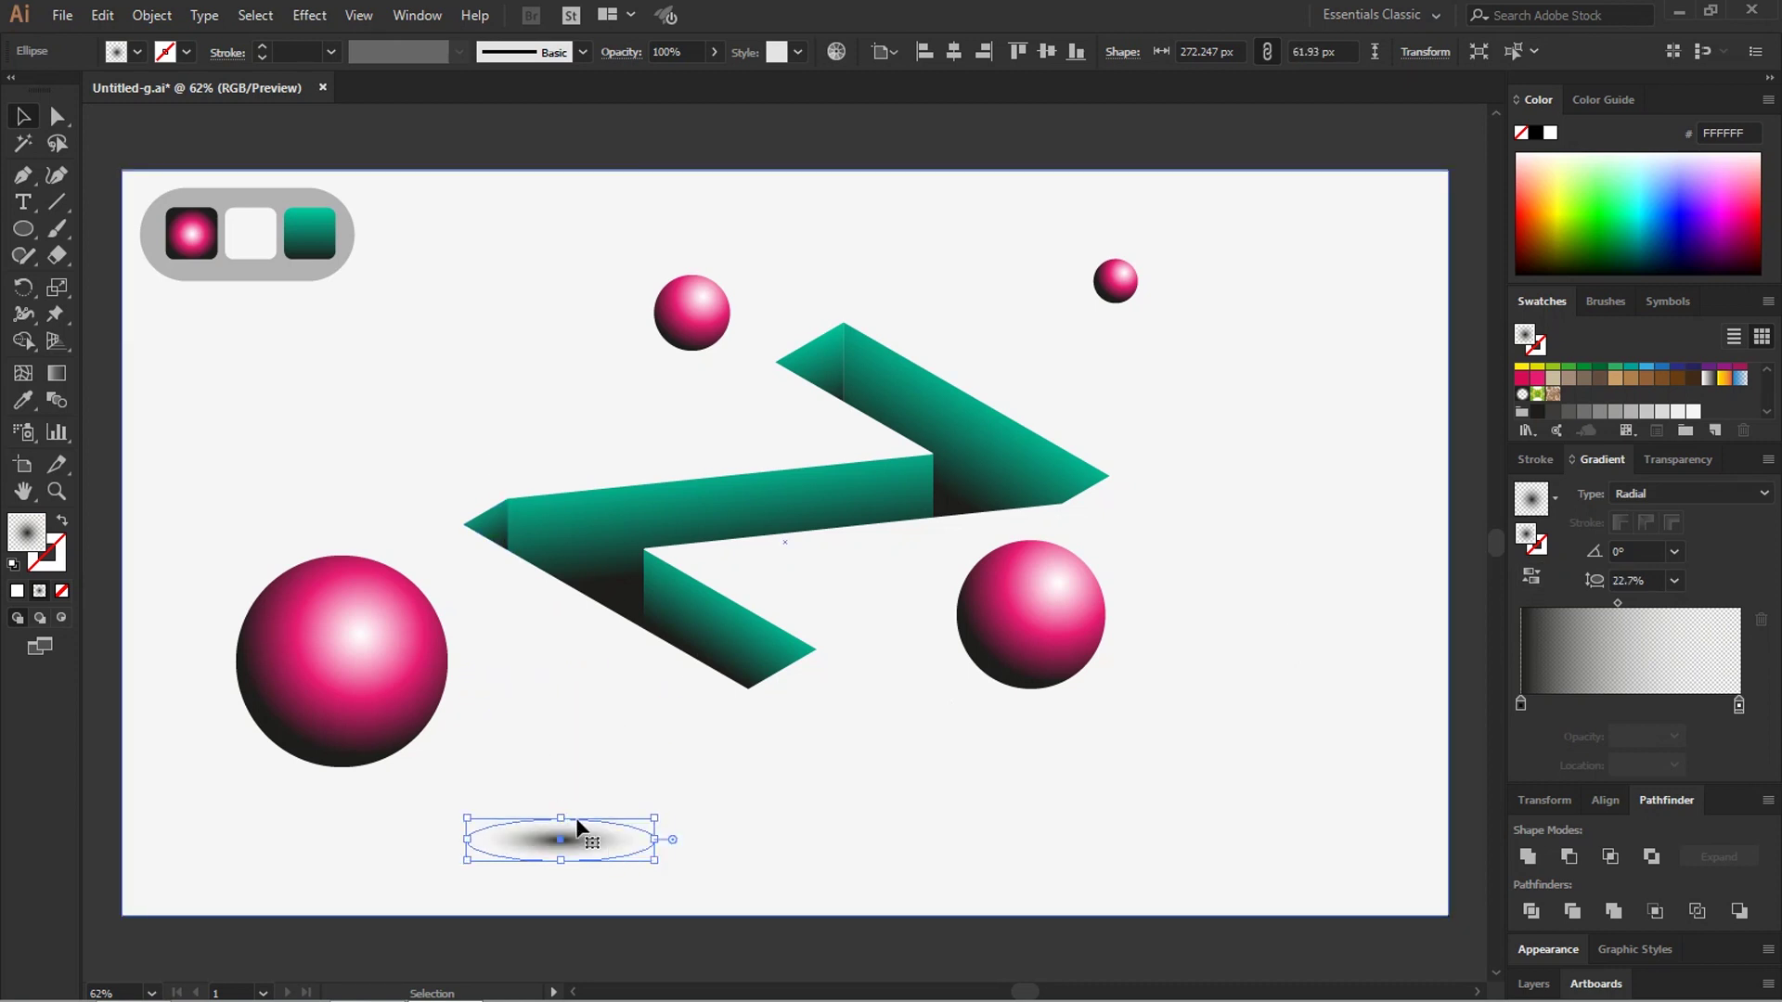
pyautogui.moveTo(562, 838); pyautogui.dragTo(347, 769)
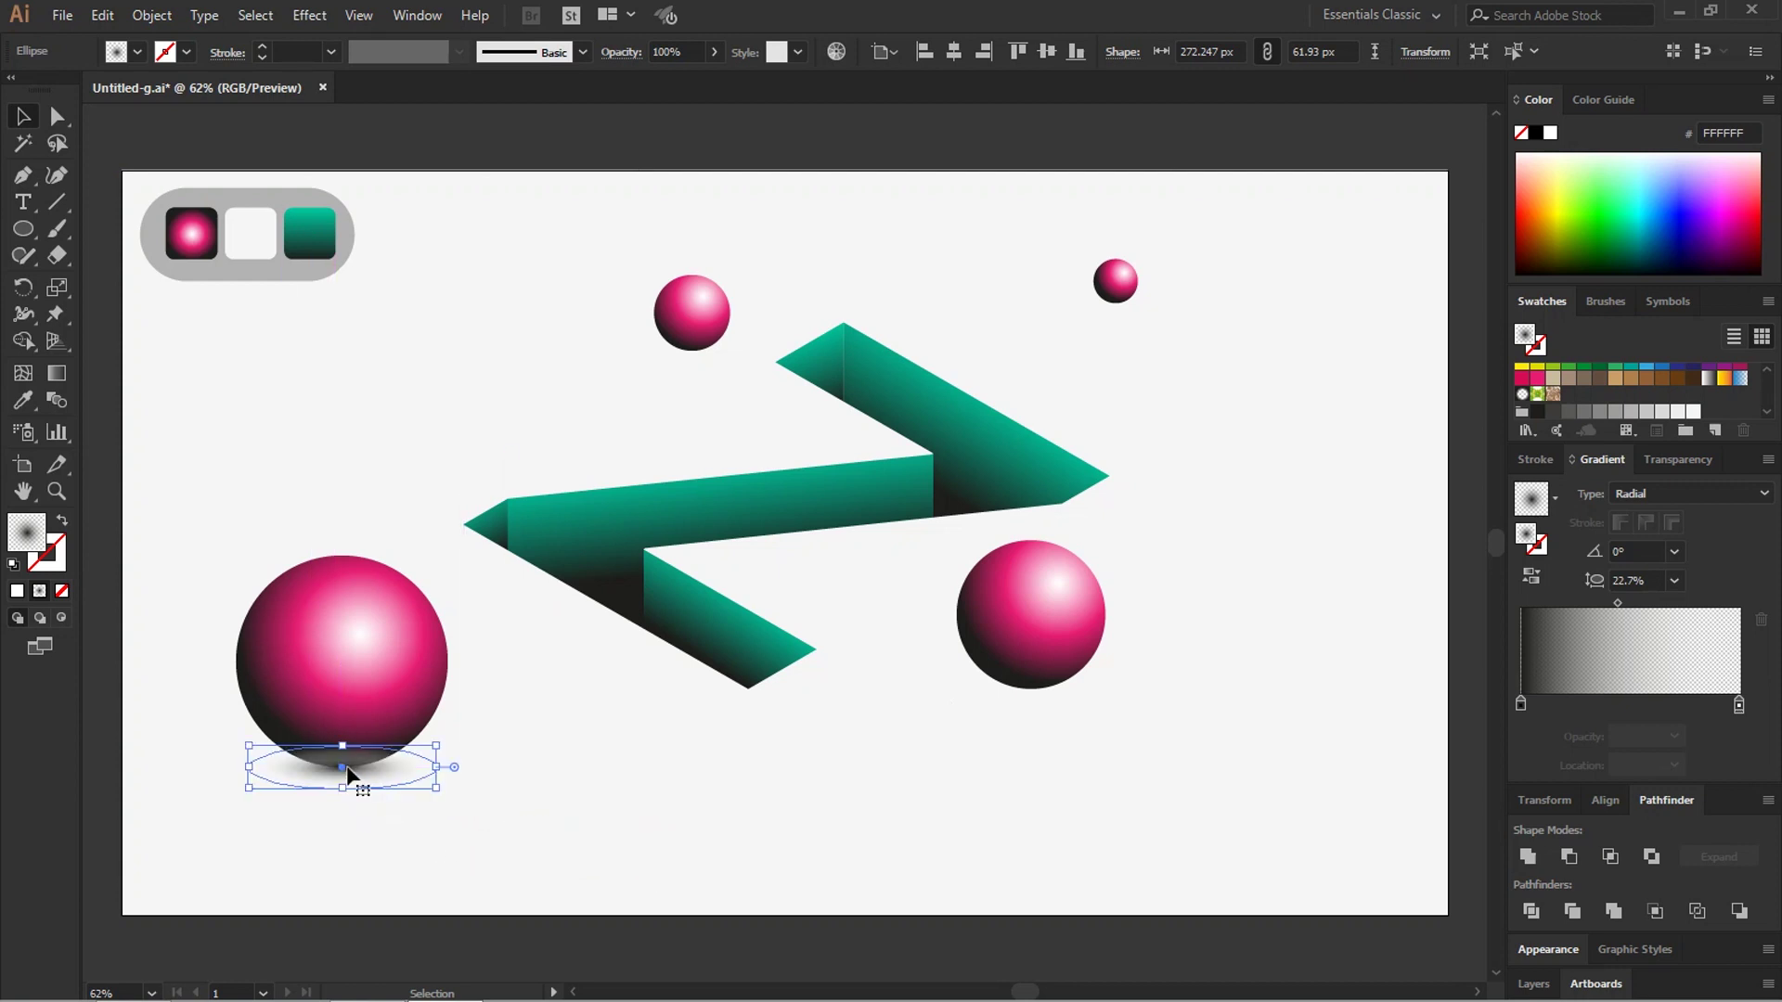
# Step: Bring the large left sphere in front of its shadow and enlarge the shadow ellipse
pyautogui.click(358, 666)
pyautogui.rightClick(359, 668)
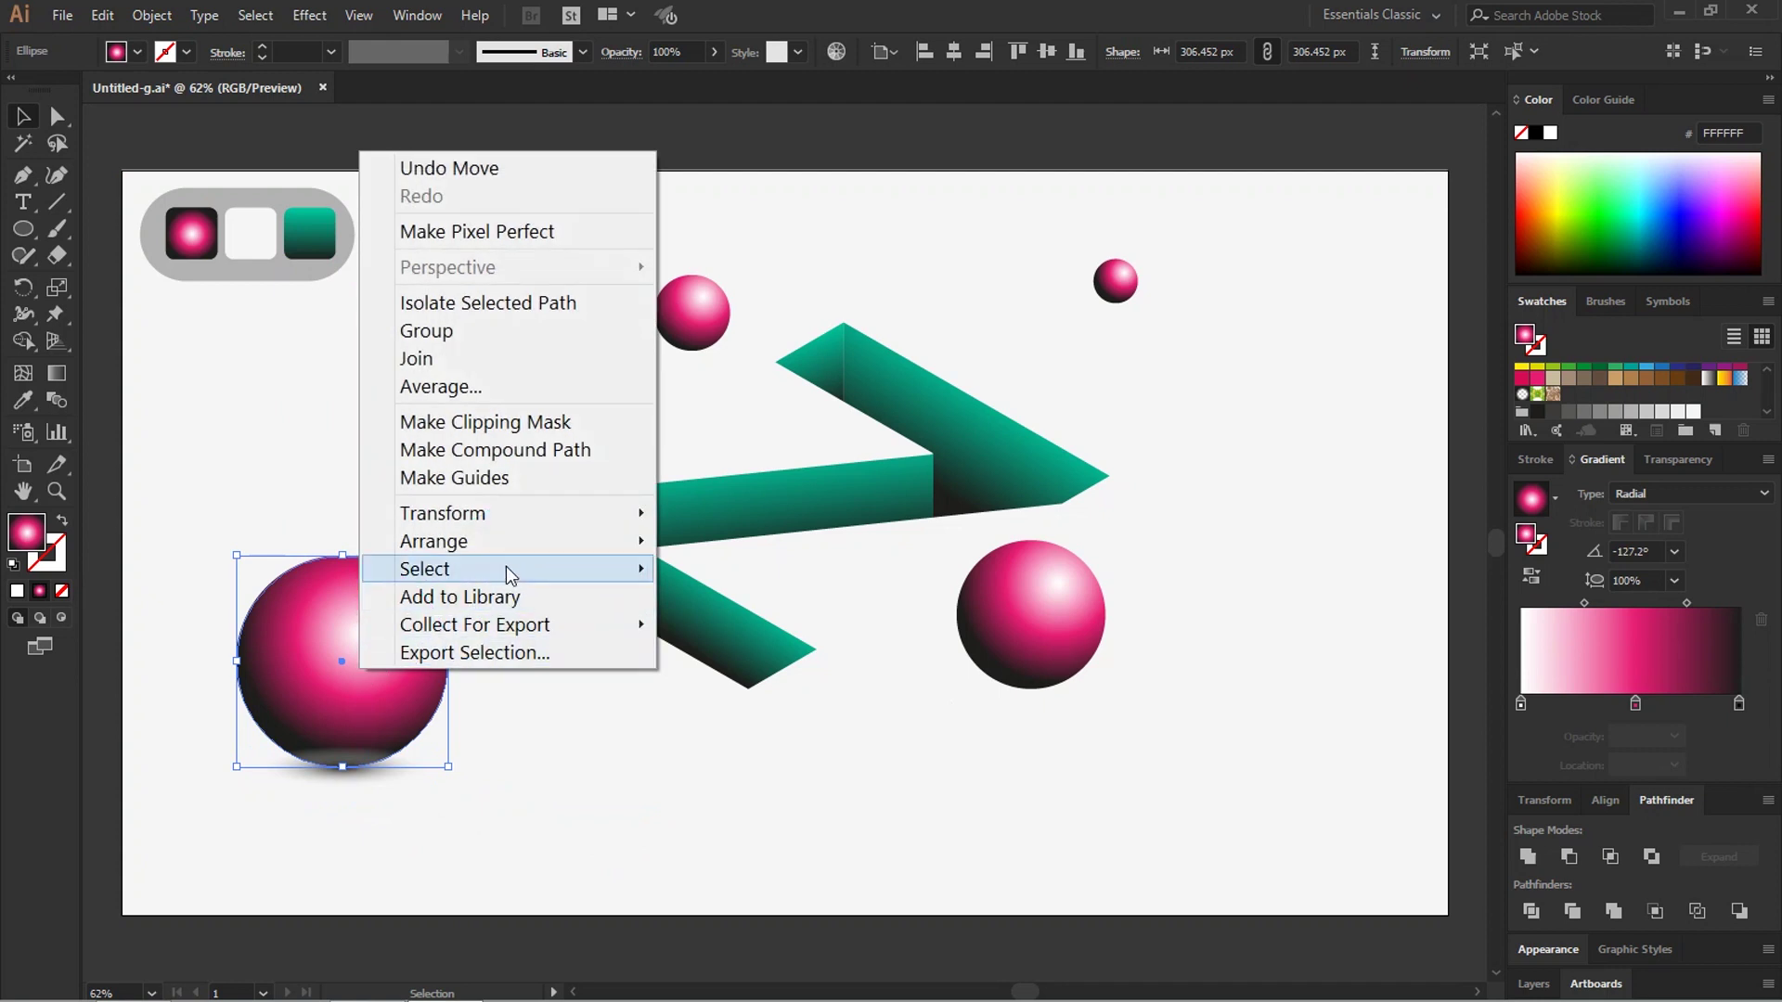
pyautogui.moveTo(435, 541)
pyautogui.click(717, 543)
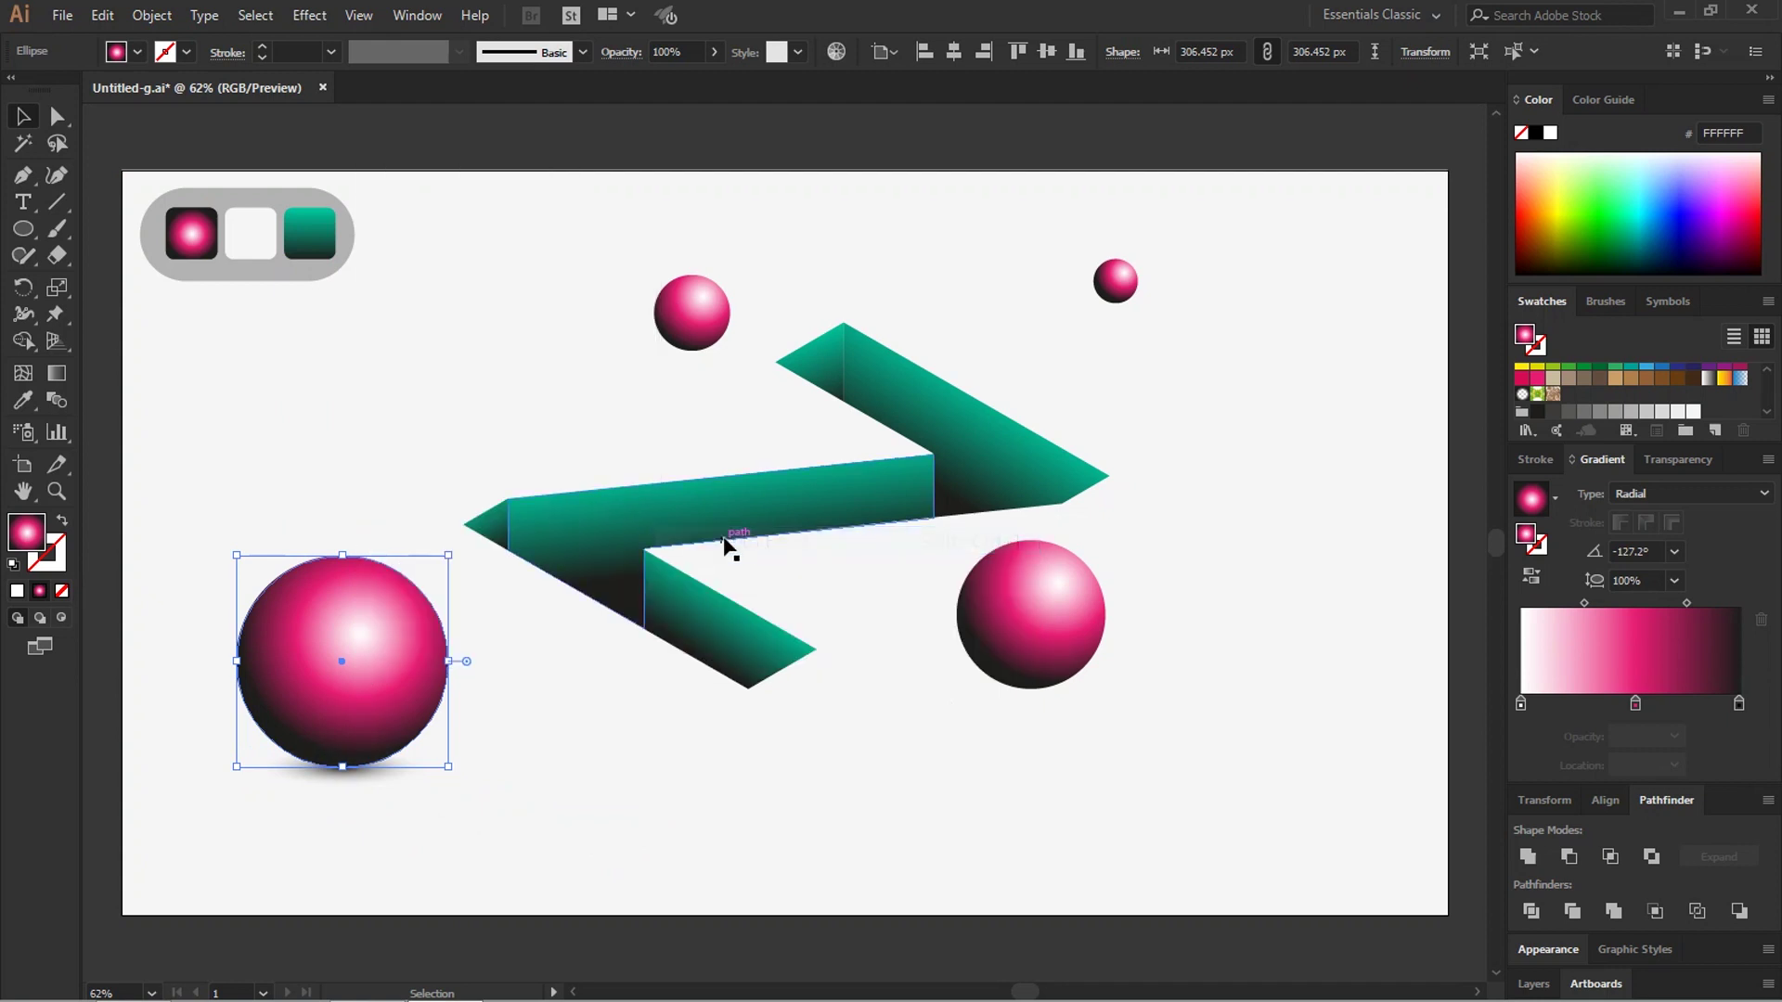
pyautogui.click(738, 961)
pyautogui.click(435, 785)
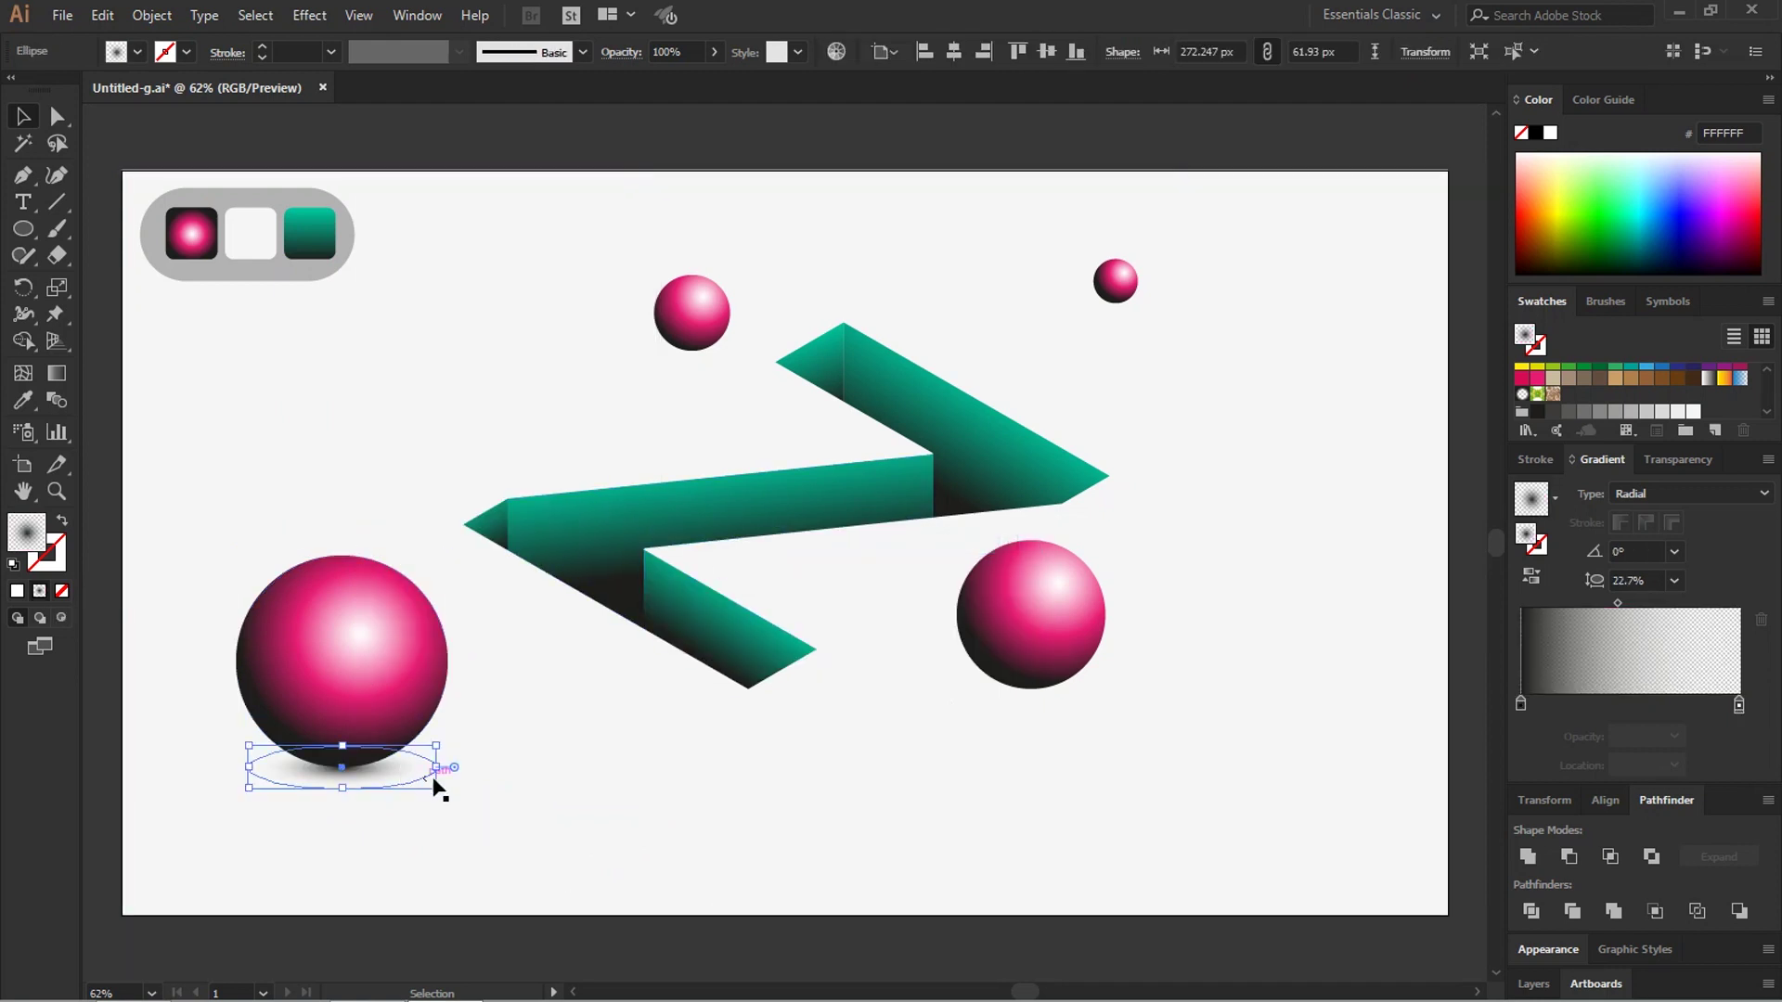
pyautogui.moveTo(436, 787); pyautogui.dragTo(492, 828)
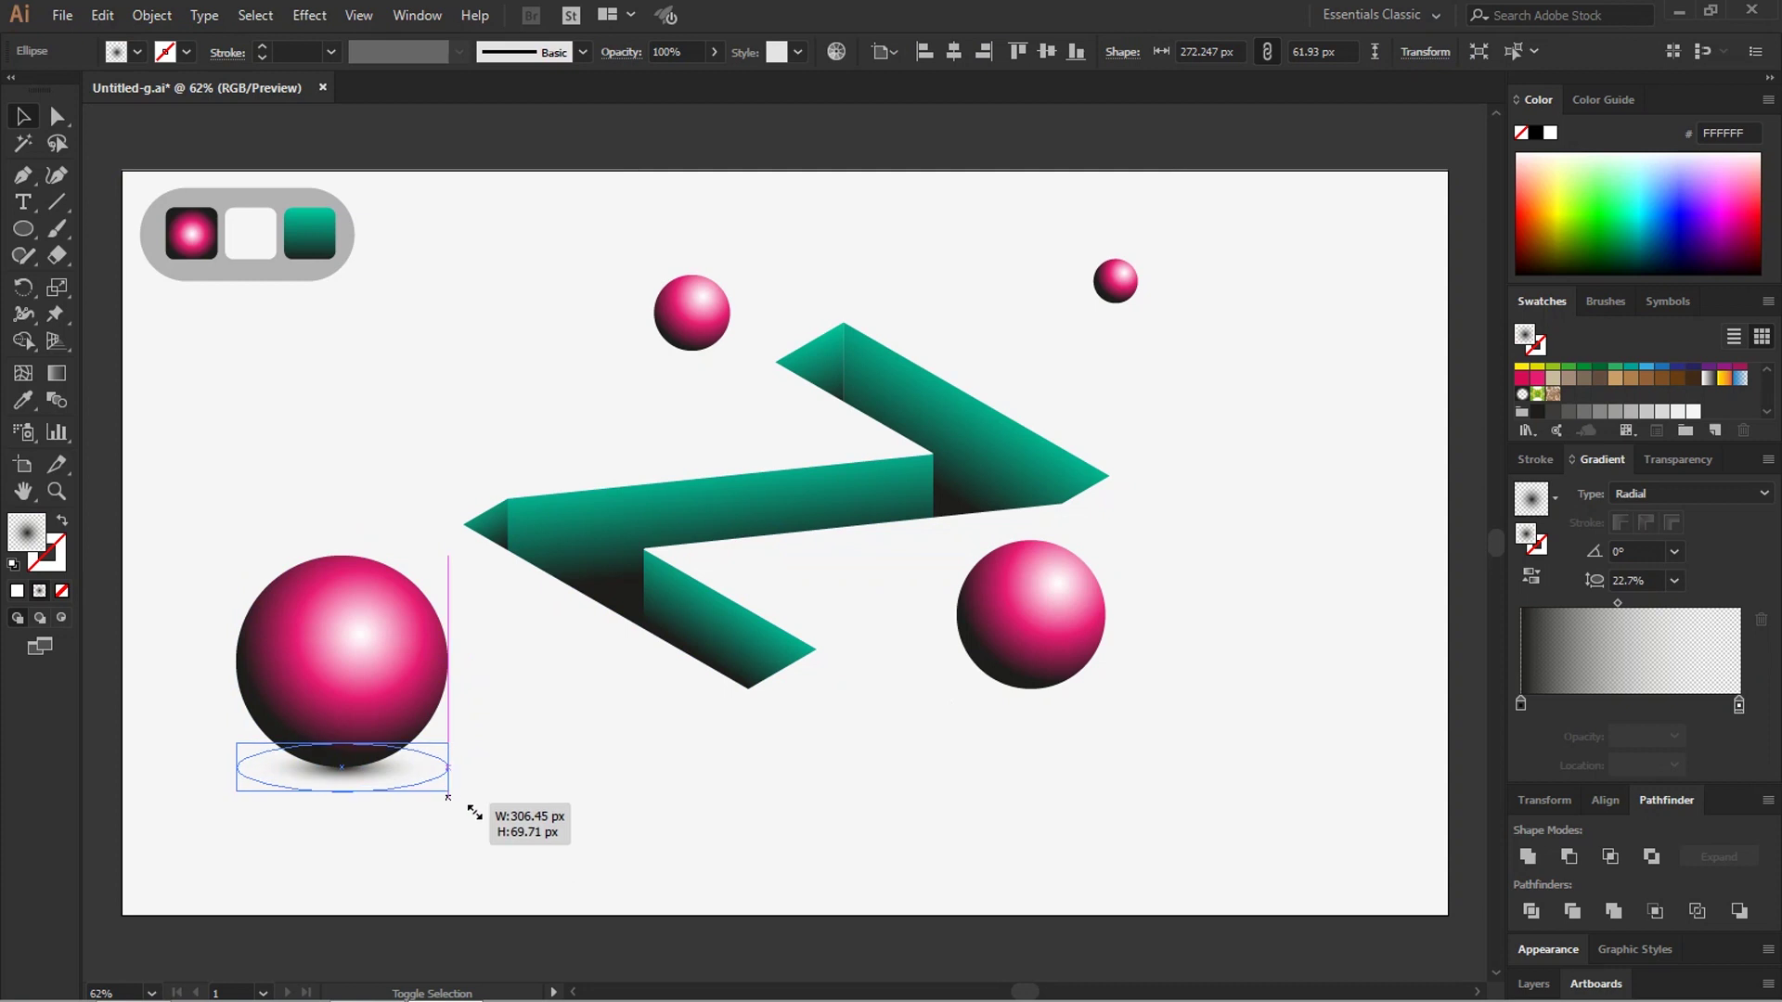
pyautogui.click(565, 937)
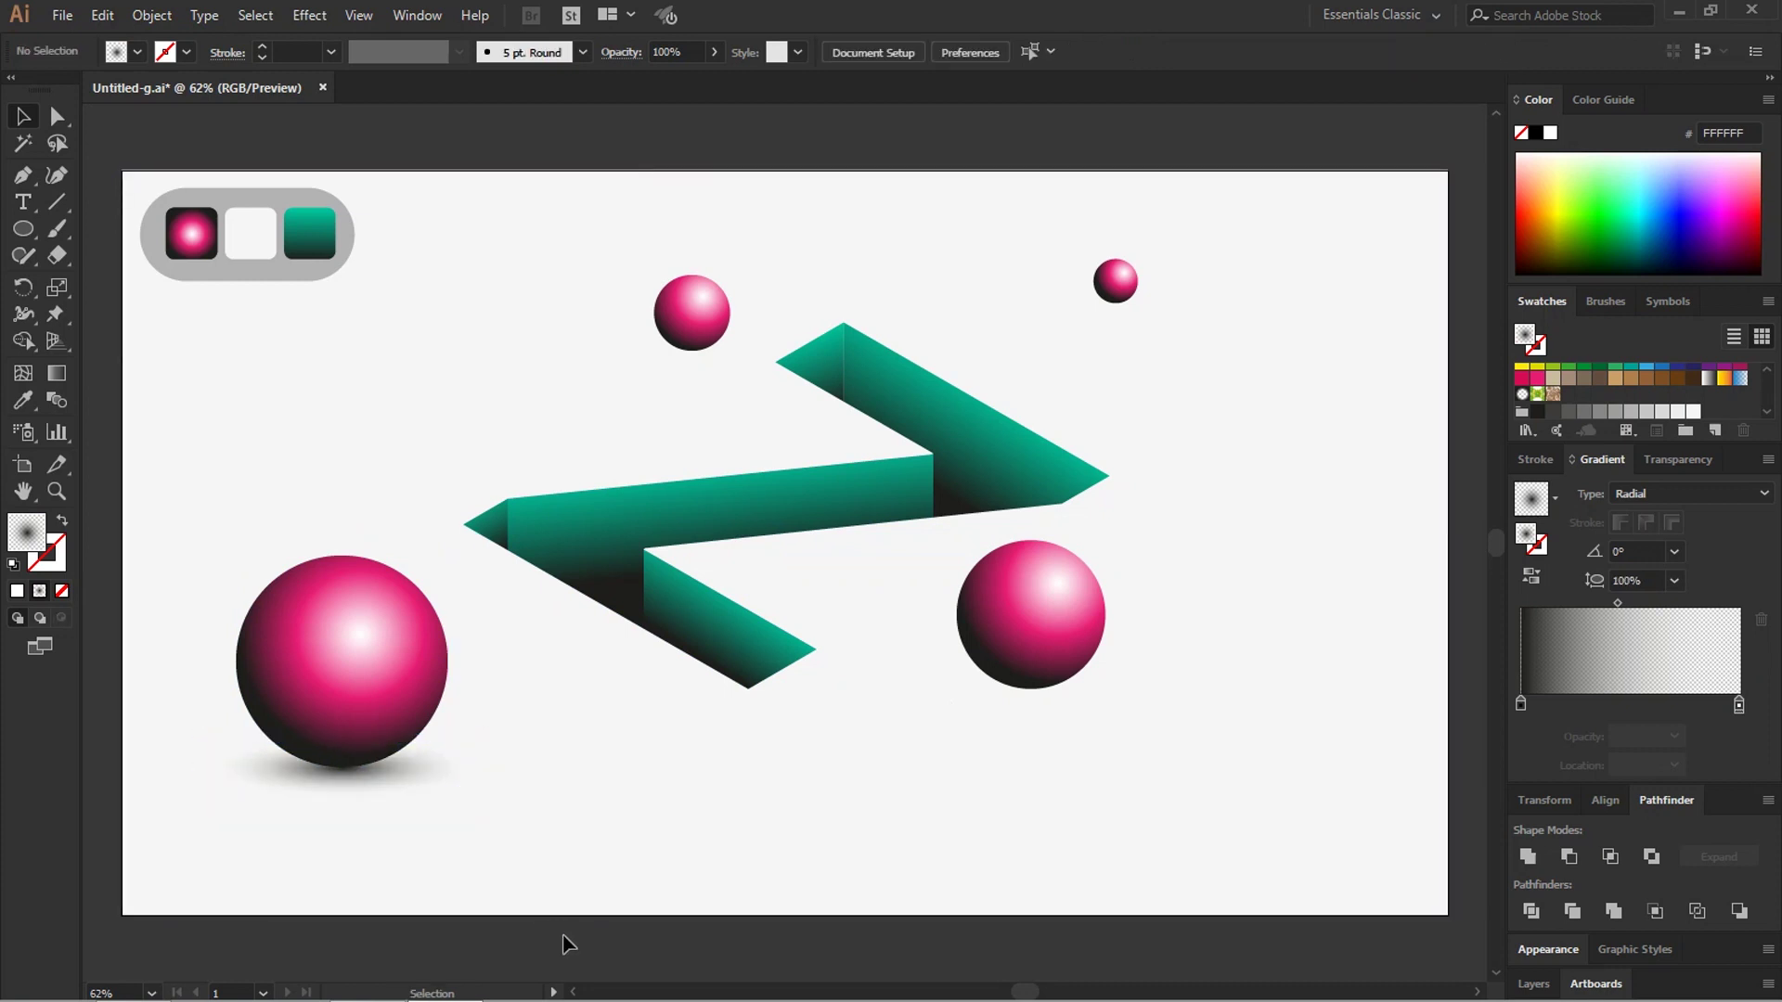
# Step: Copy the shadow under the right sphere and bring that sphere to the front
pyautogui.moveTo(410, 780); pyautogui.dragTo(1095, 700)
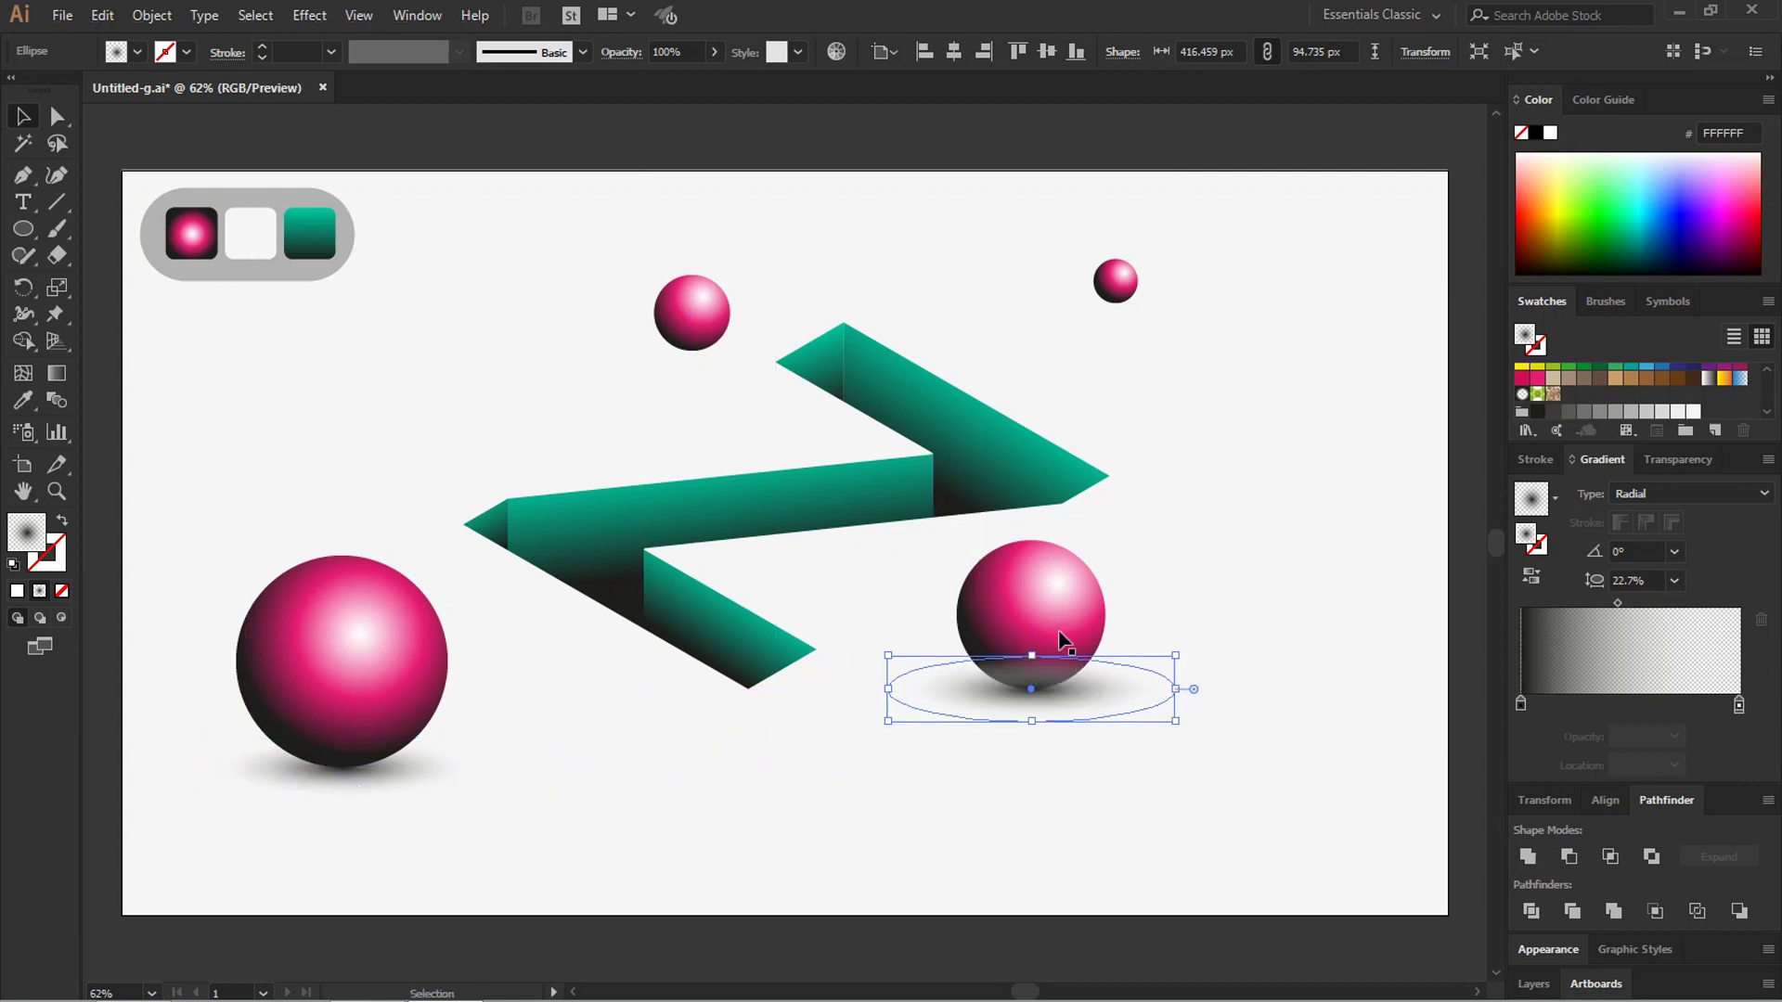
pyautogui.rightClick(1044, 597)
pyautogui.moveTo(1120, 470)
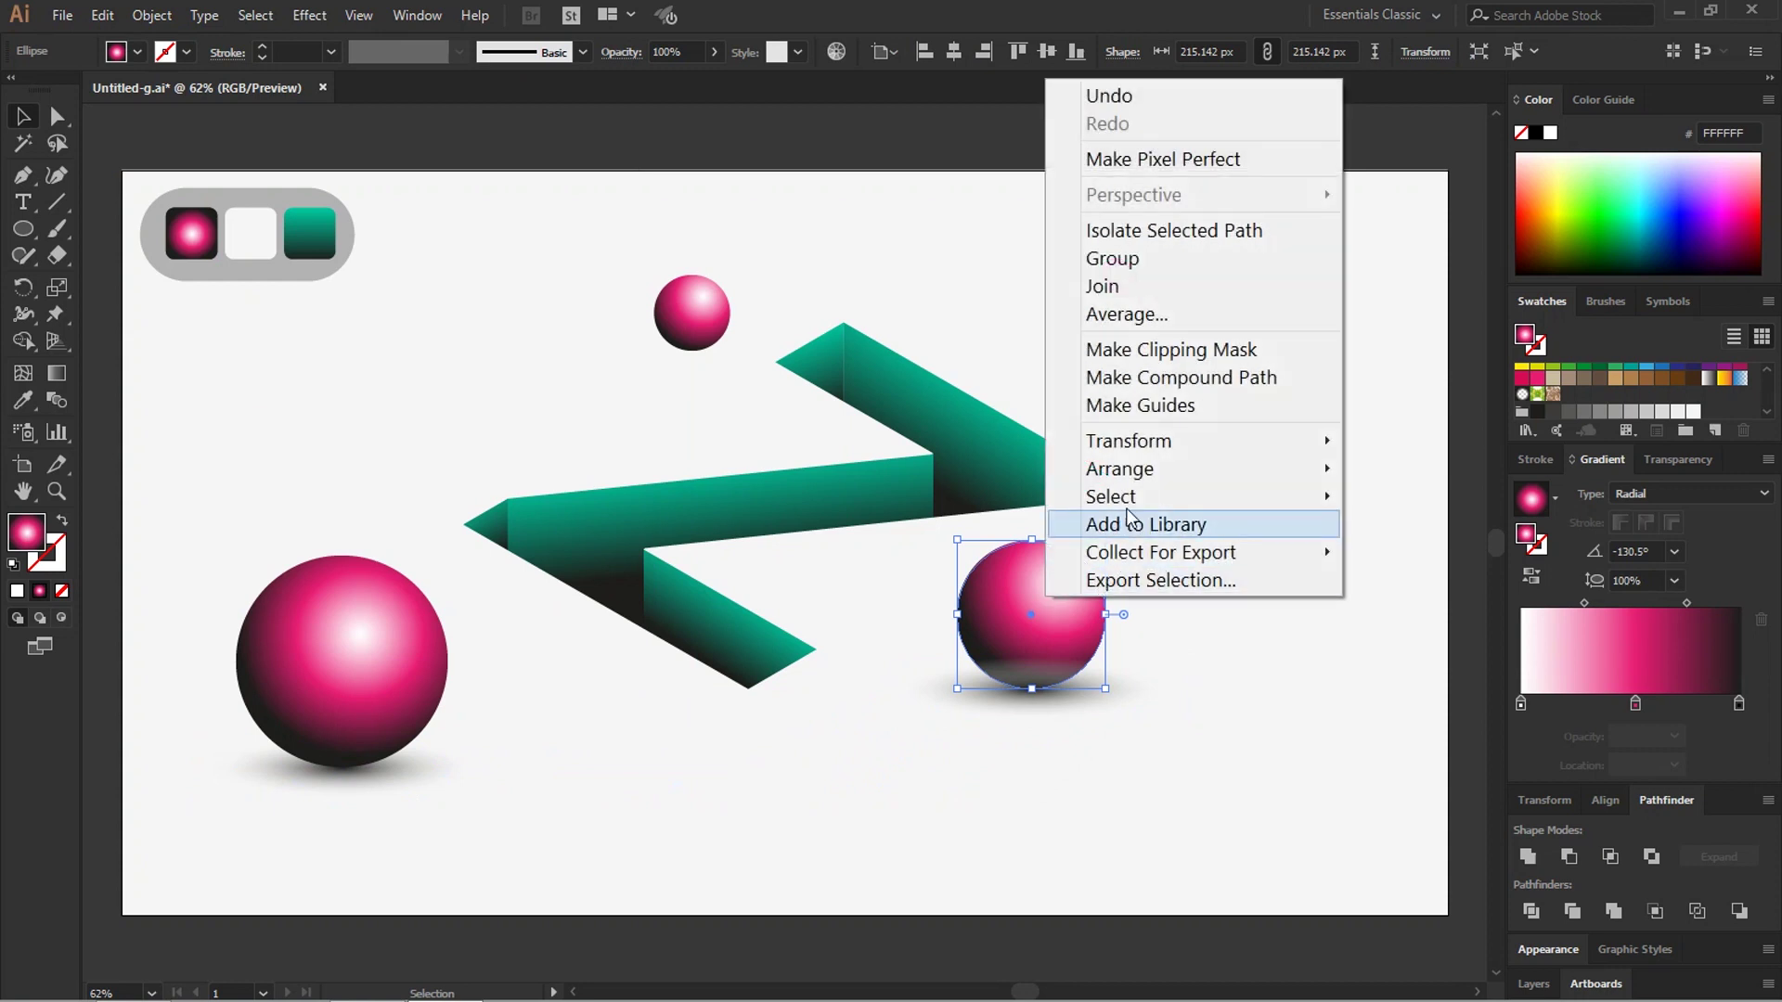
pyautogui.click(1420, 472)
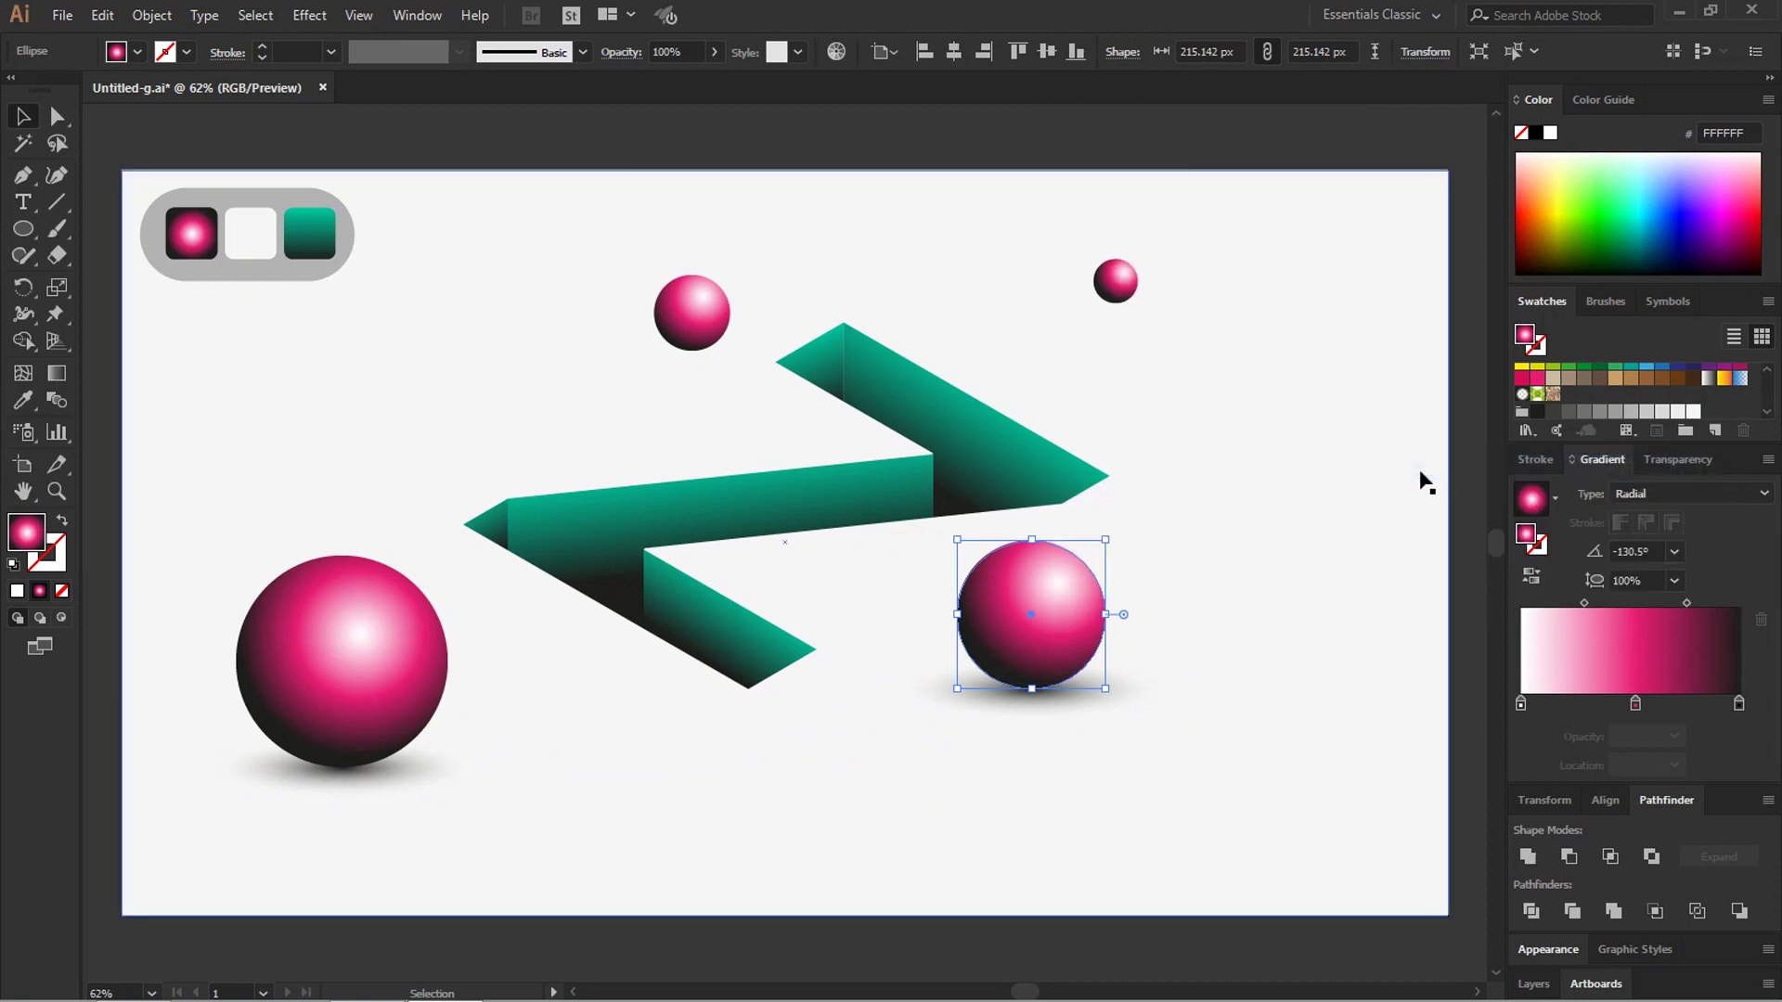
# Step: Add a shrunken shadow copy behind the tiny top-right sphere
pyautogui.moveTo(1083, 689); pyautogui.dragTo(1166, 318)
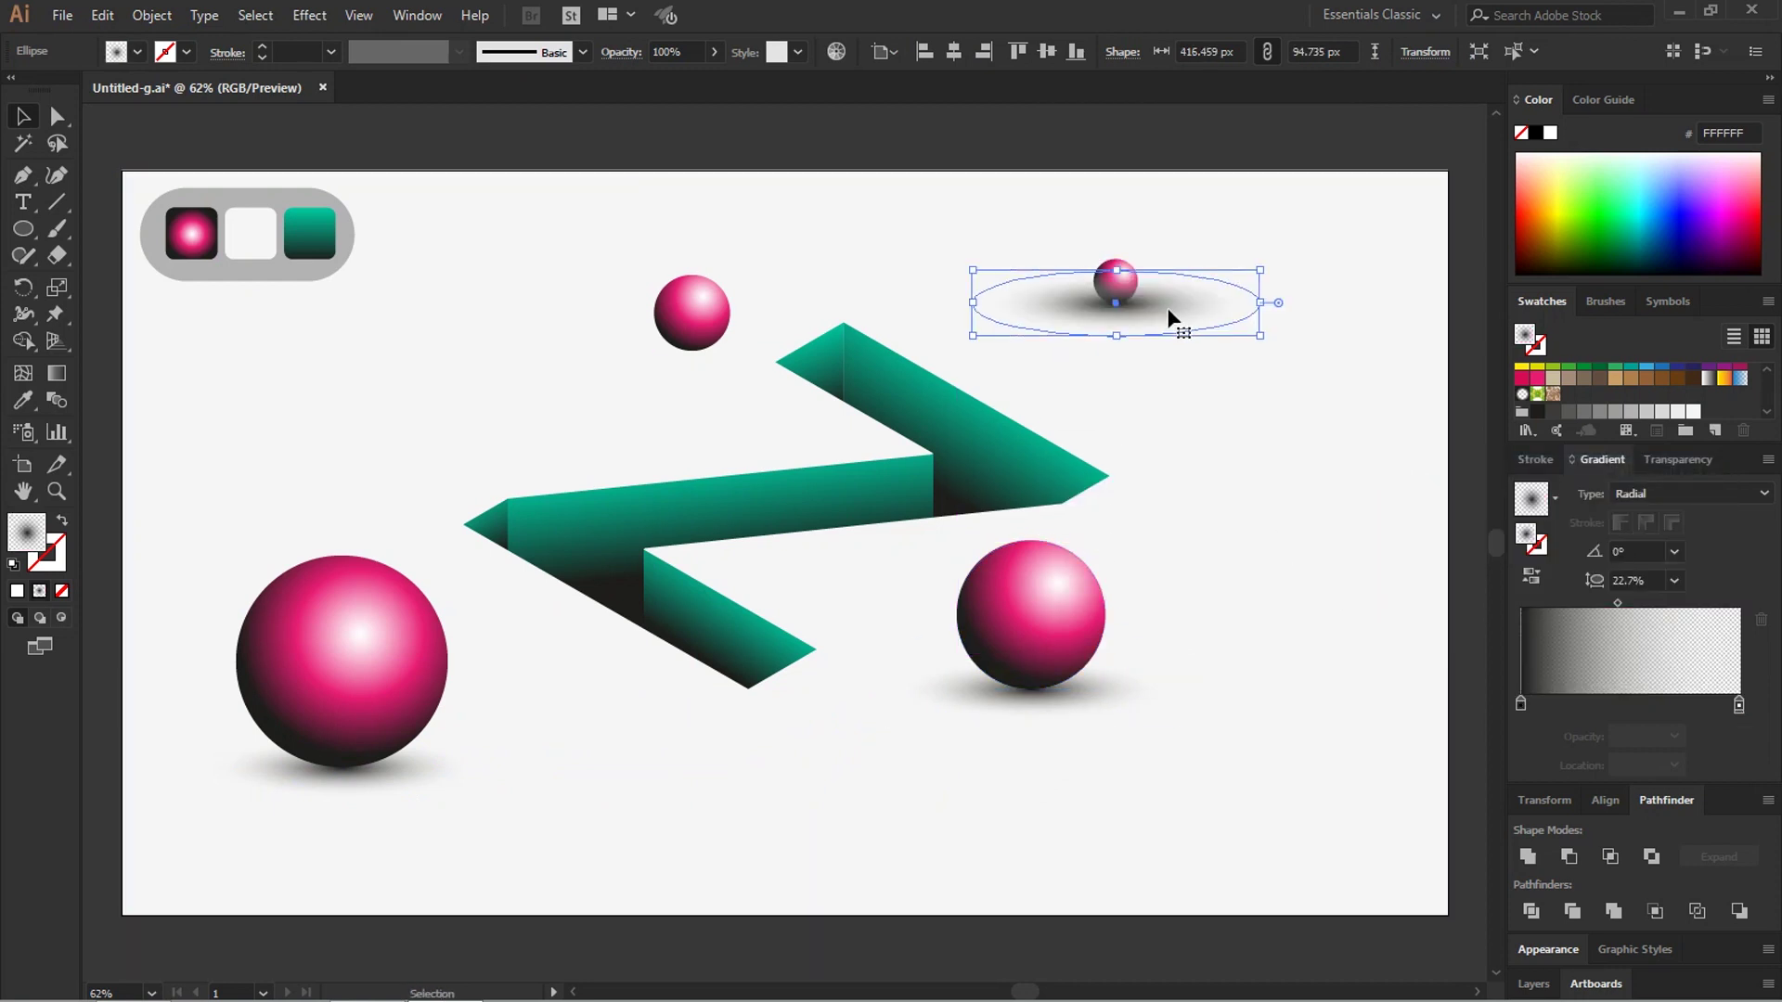
pyautogui.scroll(5, 1166, 319)
pyautogui.rightClick(1154, 202)
pyautogui.click(1018, 591)
pyautogui.scroll(-5, 1311, 477)
pyautogui.moveTo(1311, 477); pyautogui.dragTo(1141, 521)
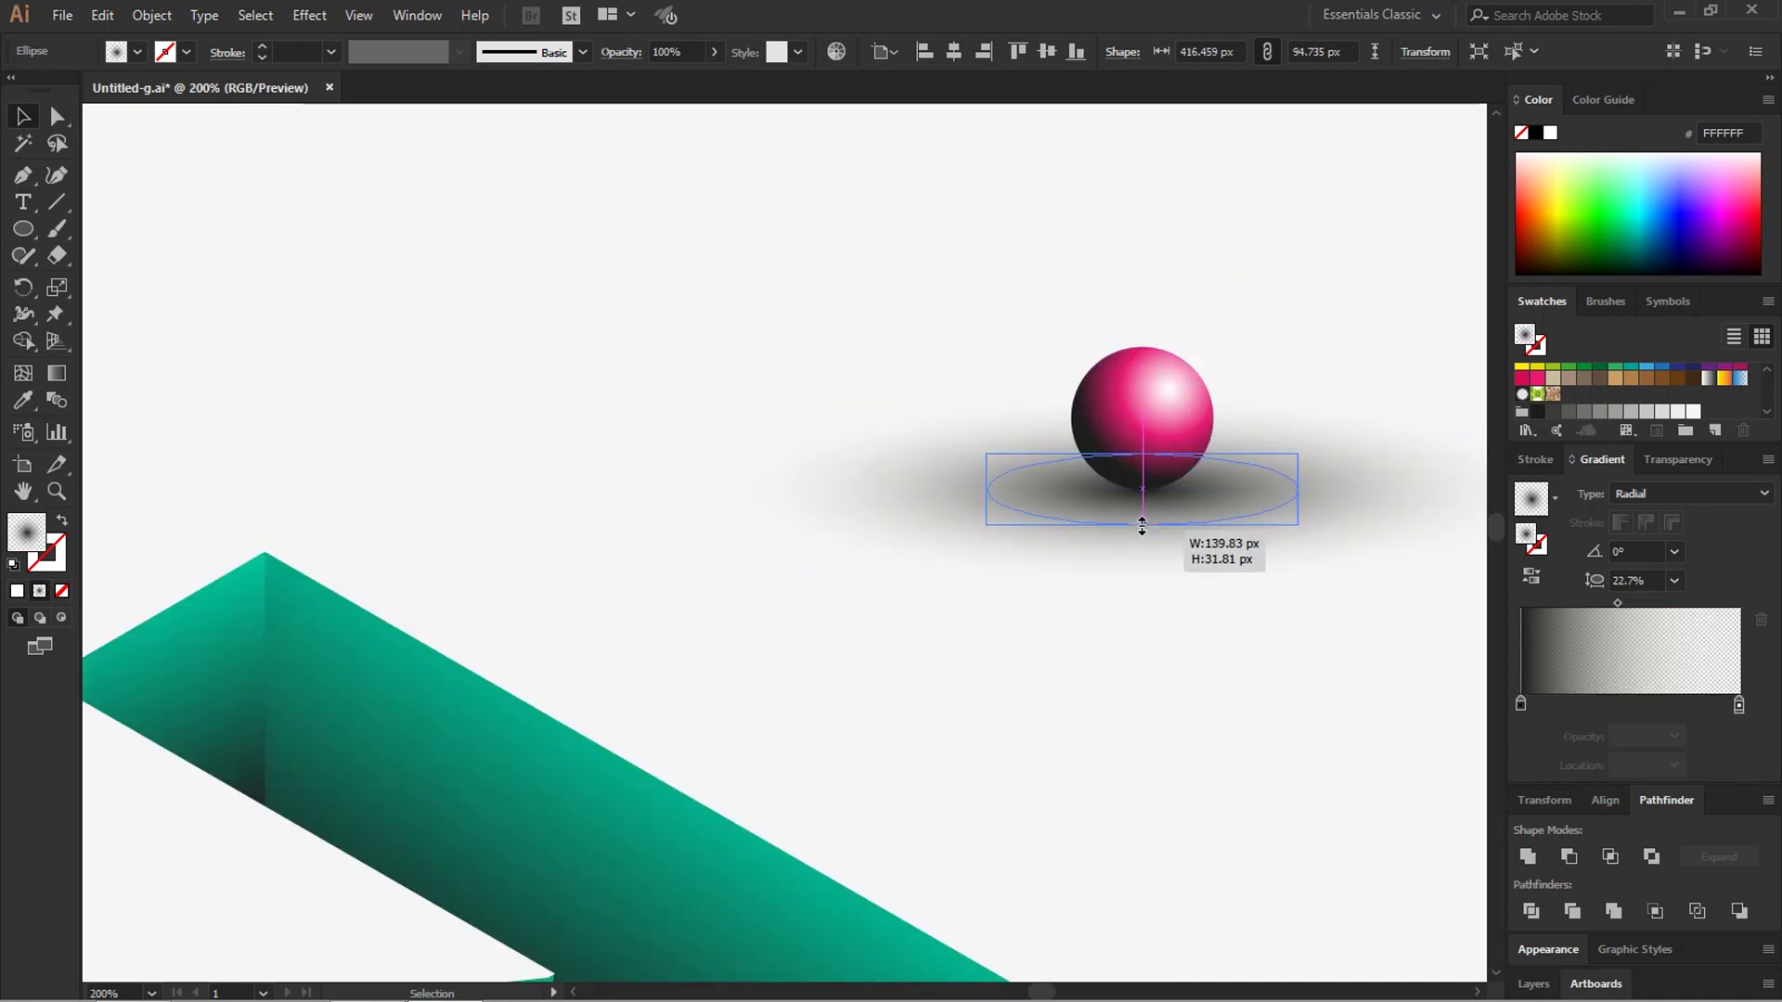
pyautogui.scroll(-5, 1142, 521)
pyautogui.scroll(-1, 760, 537)
# Step: Place a resized shadow copy under the top middle sphere and bring that sphere forward
pyautogui.moveTo(993, 863); pyautogui.dragTo(629, 497)
pyautogui.scroll(5, 879, 521)
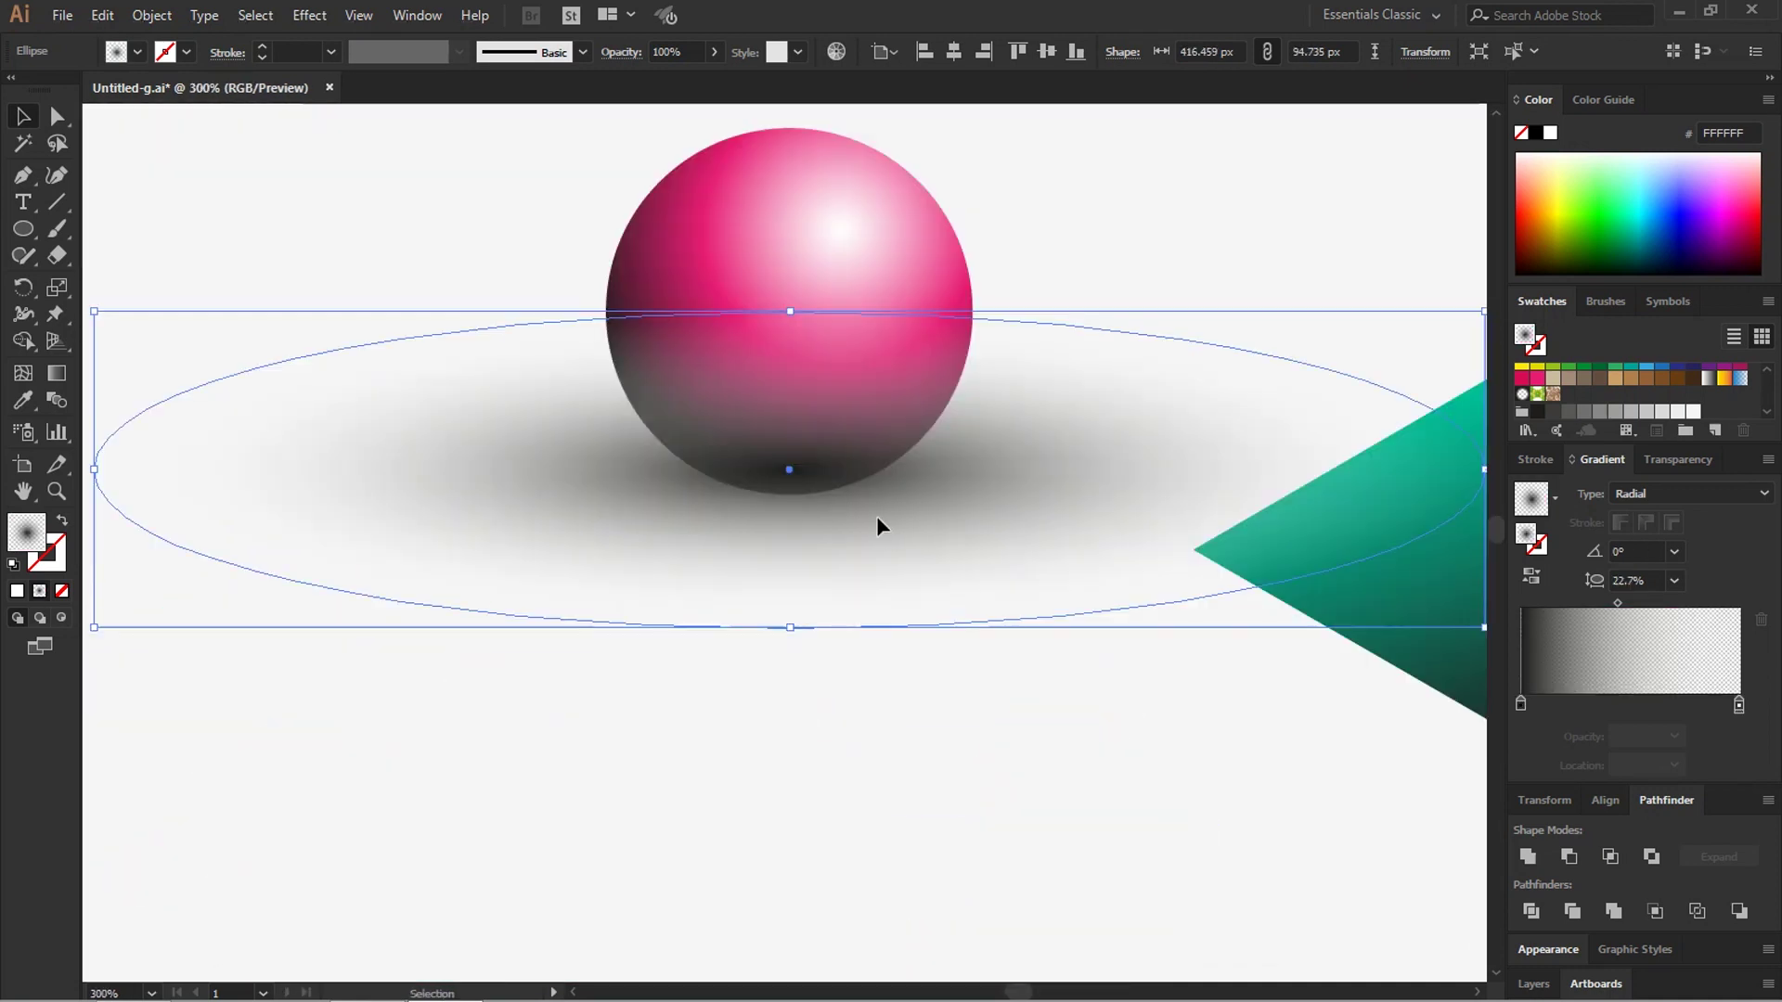
pyautogui.moveTo(879, 521); pyautogui.dragTo(879, 557)
pyautogui.rightClick(839, 273)
pyautogui.click(1225, 662)
pyautogui.scroll(-5, 1066, 588)
pyautogui.moveTo(1154, 564); pyautogui.dragTo(1197, 608)
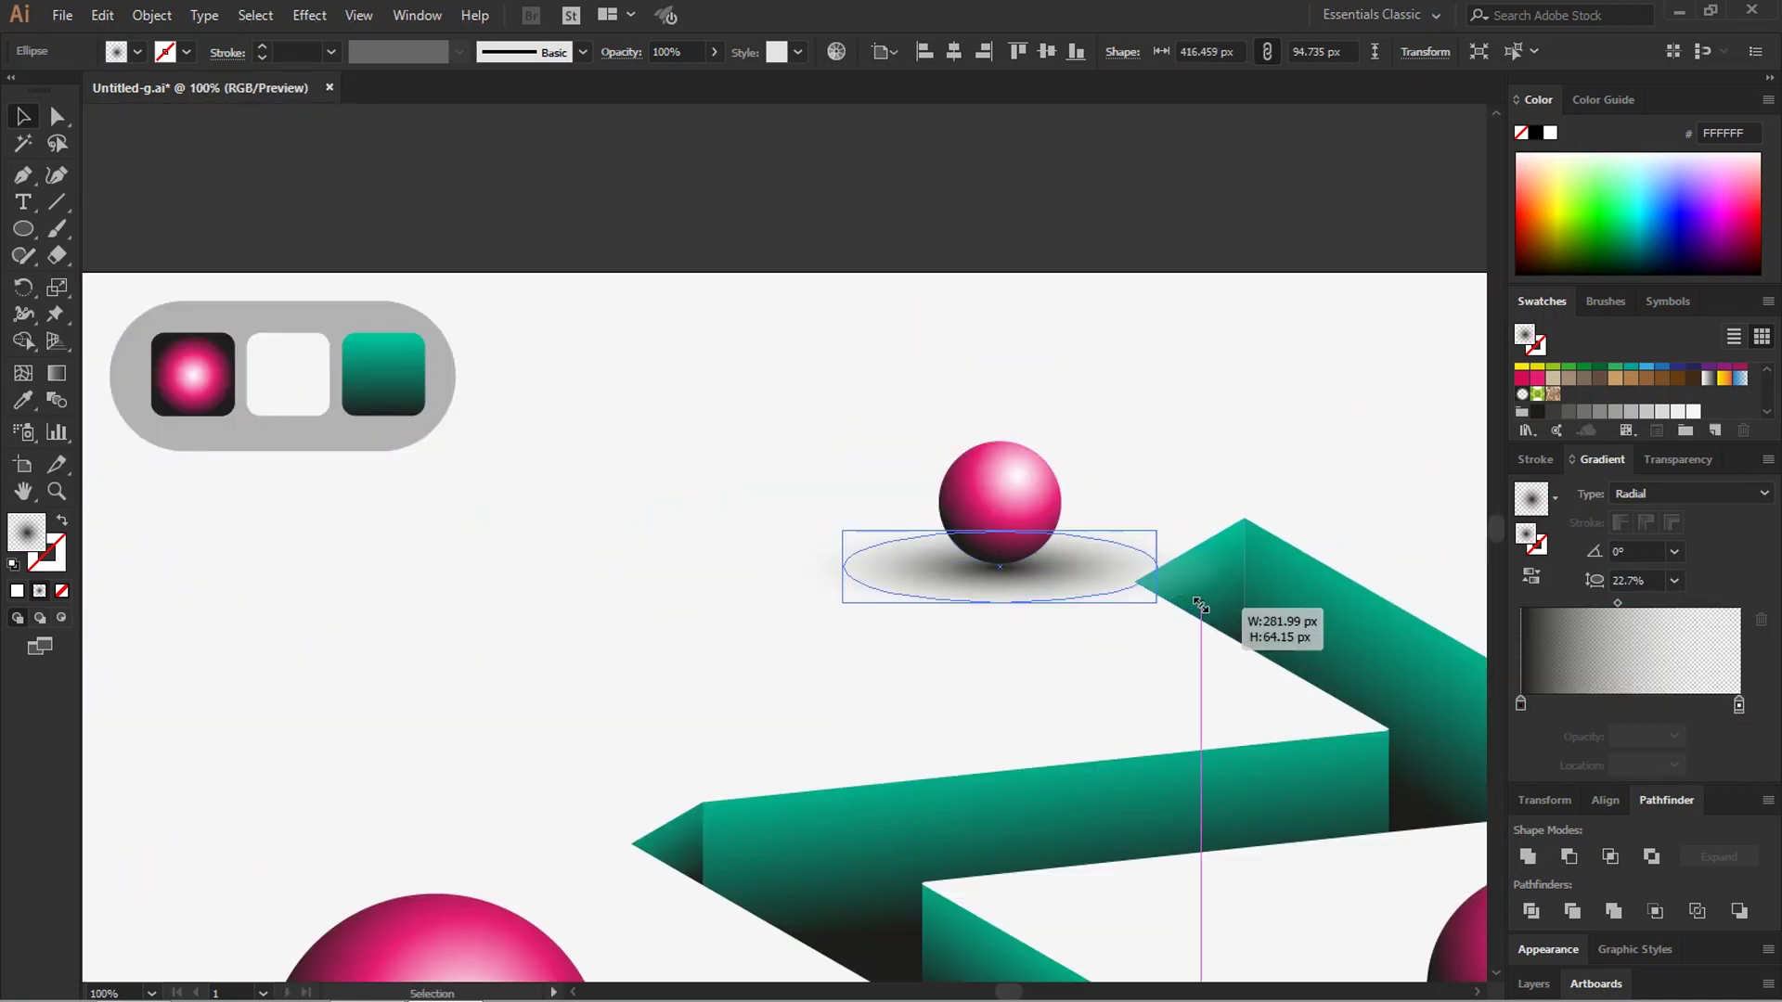
pyautogui.hotkey('ctrl', '0')
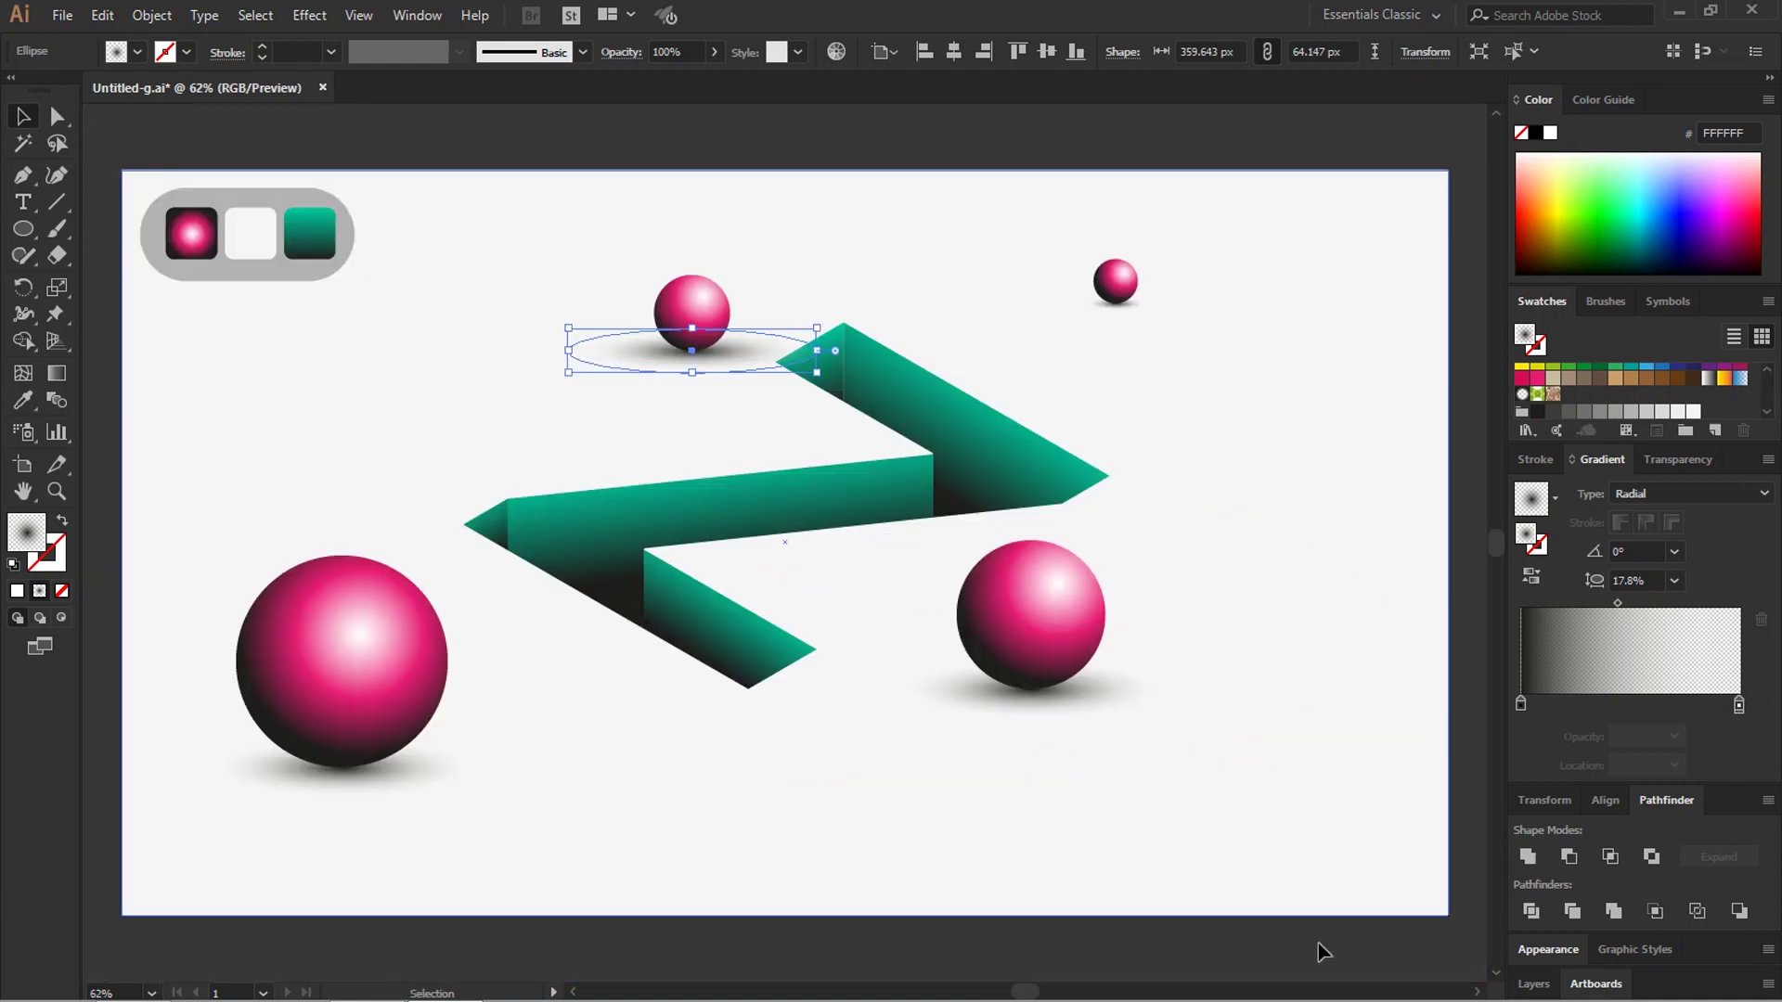
pyautogui.click(1329, 956)
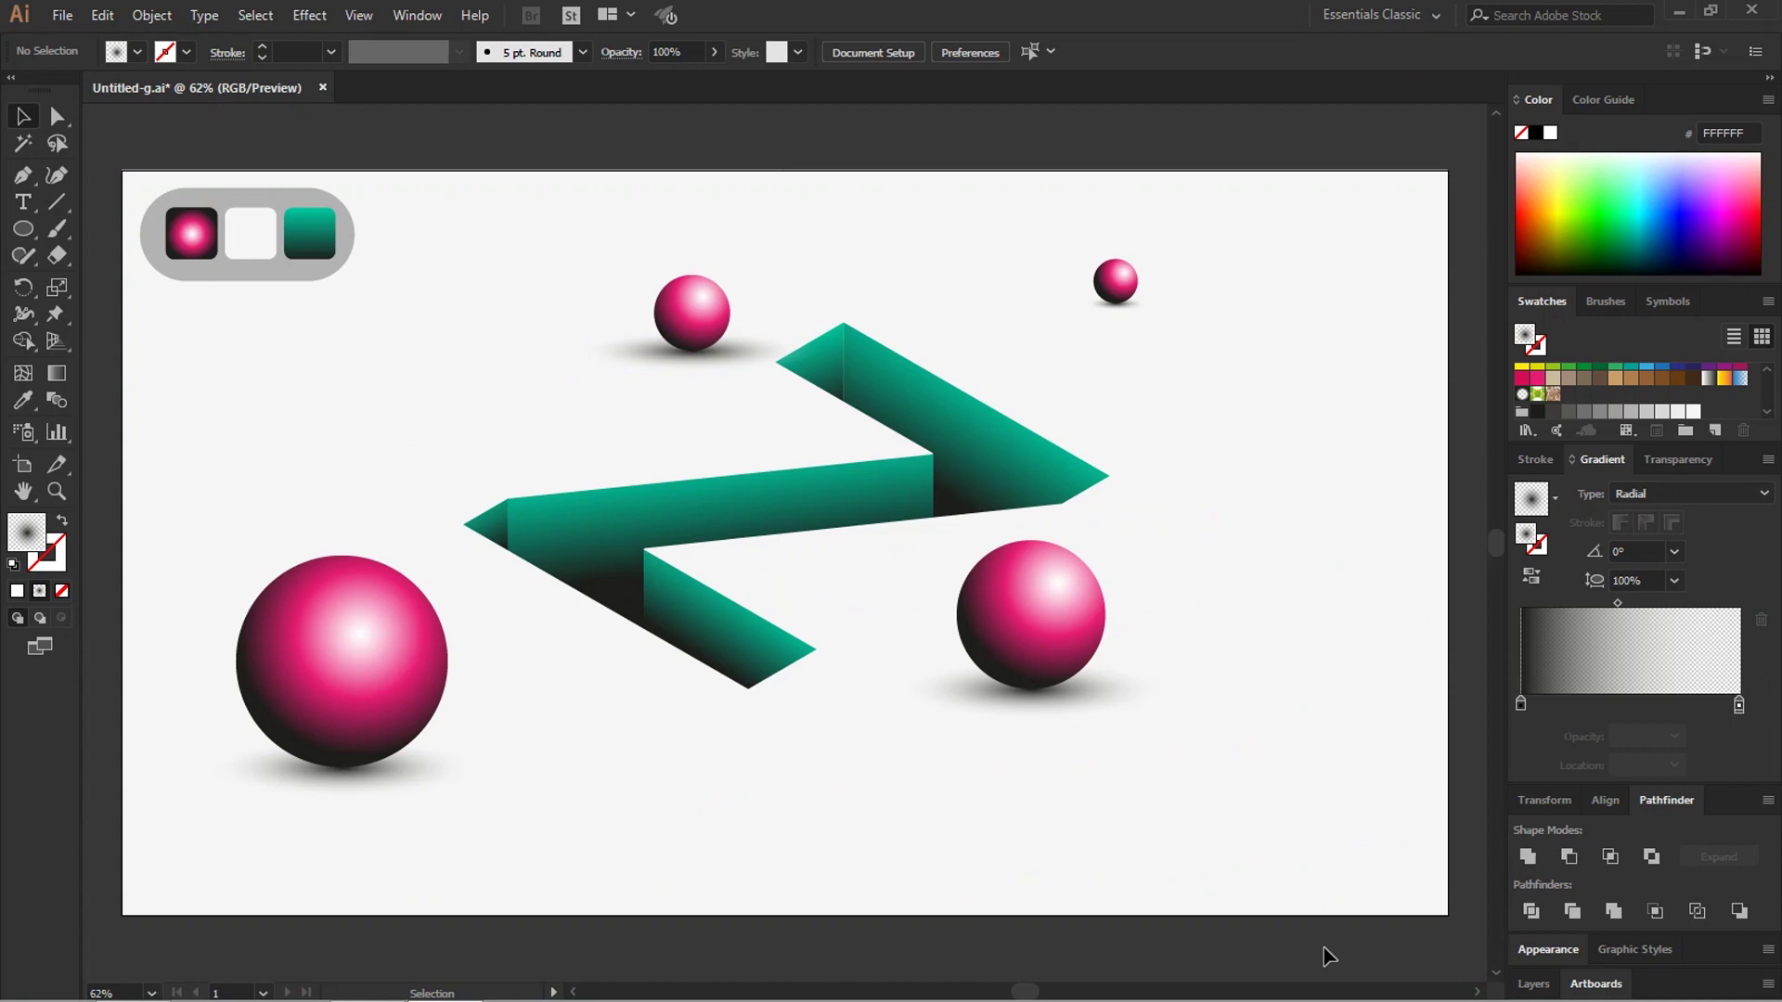
# Step: Select the top sphere with its shadow and nudge both left with Shift+Left
pyautogui.click(720, 371)
pyautogui.keyDown('shift'); pyautogui.click(709, 303); pyautogui.keyUp('shift')
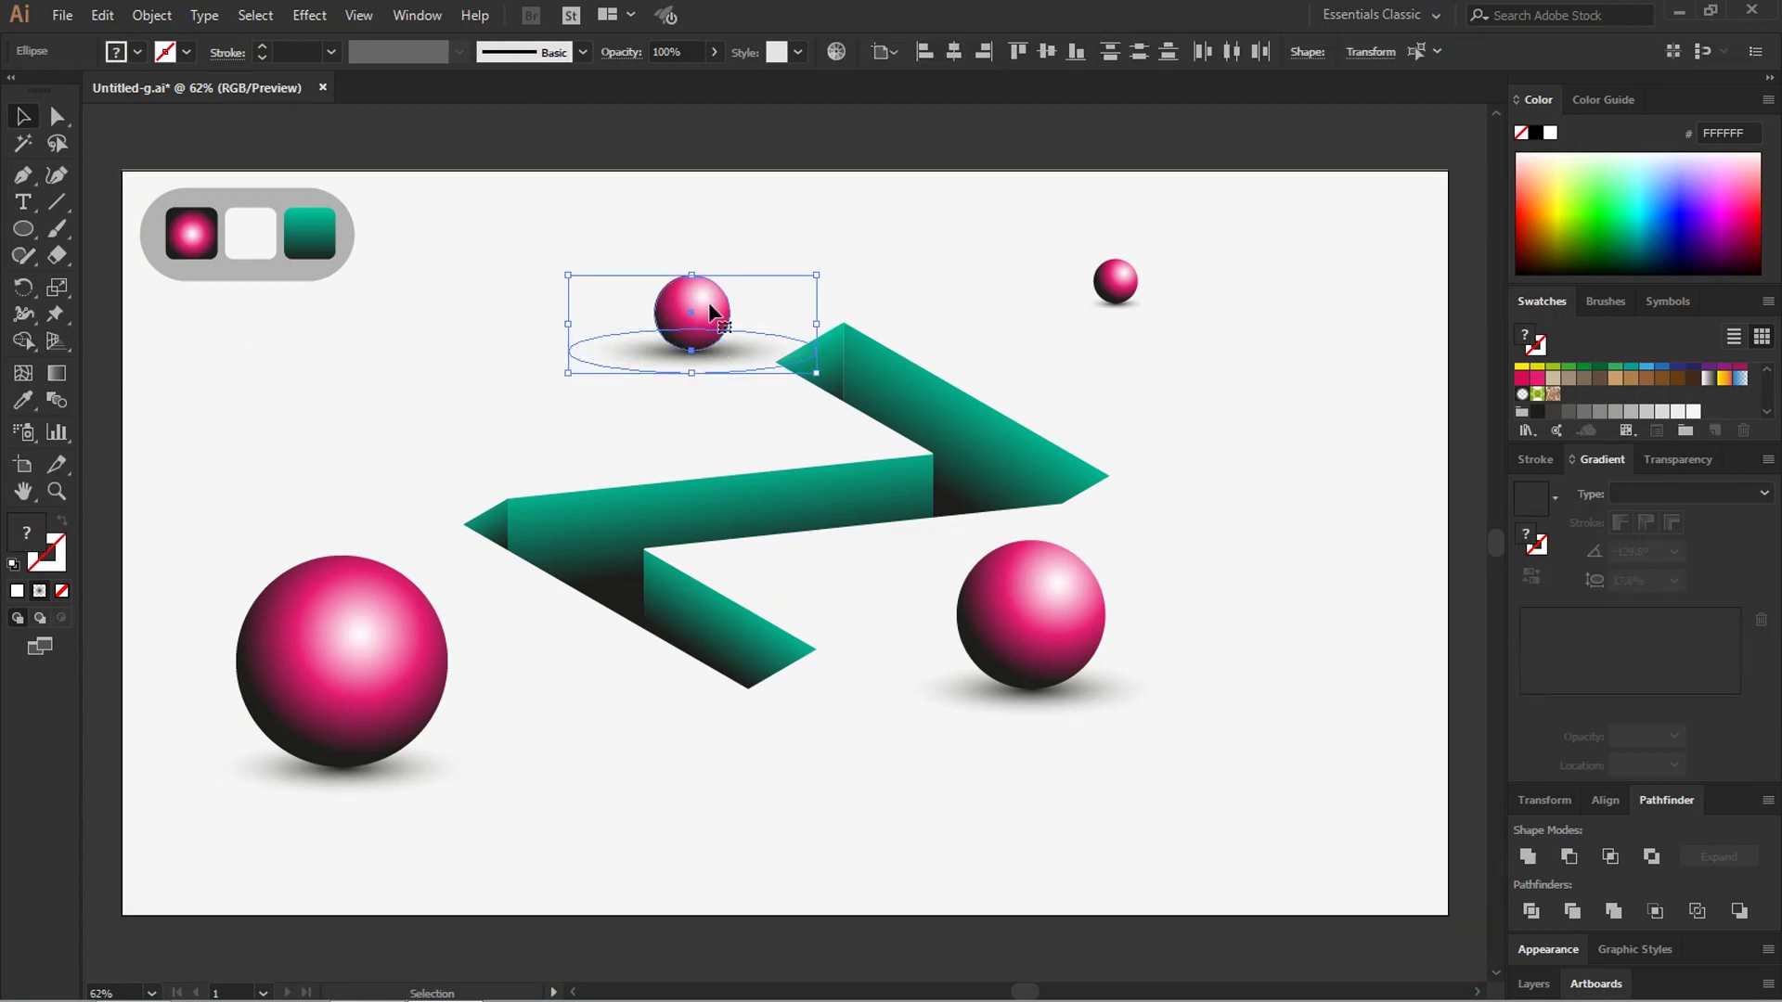
pyautogui.hotkey('shift', 'Left')
pyautogui.hotkey('shift', 'Left')
pyautogui.hotkey('shift', 'Left')
pyautogui.hotkey('shift', 'Left')
pyautogui.hotkey('shift', 'Left')
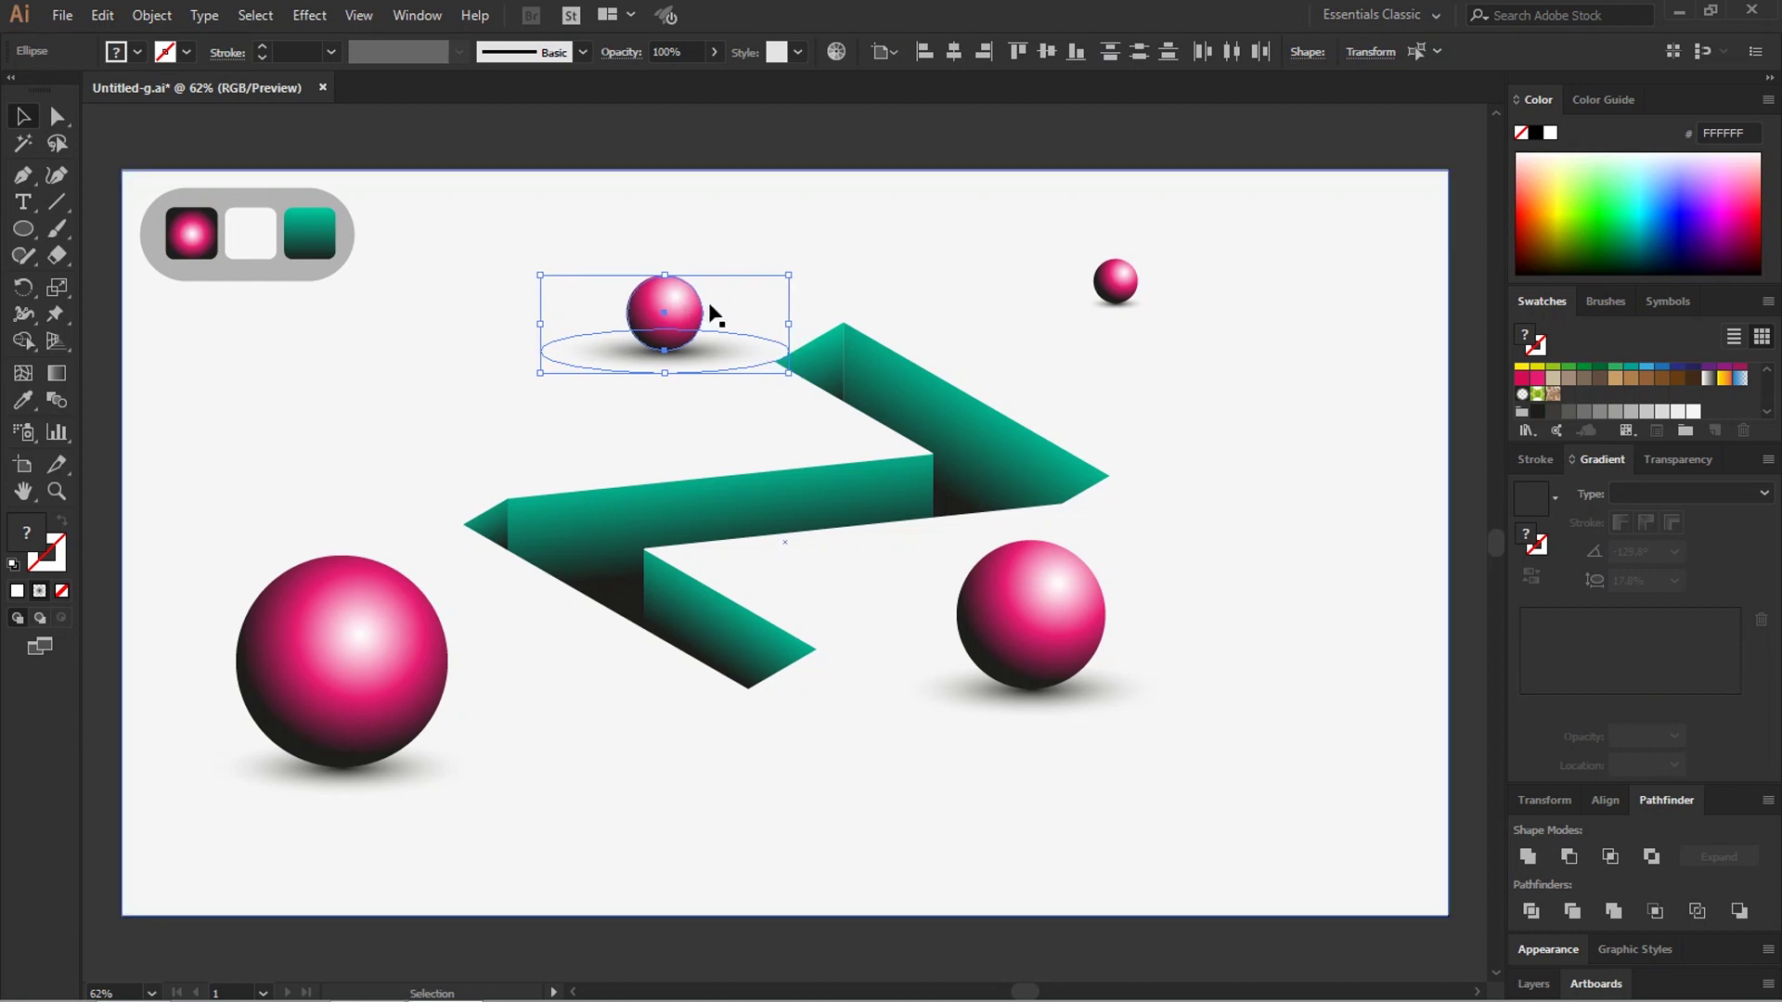
pyautogui.click(817, 159)
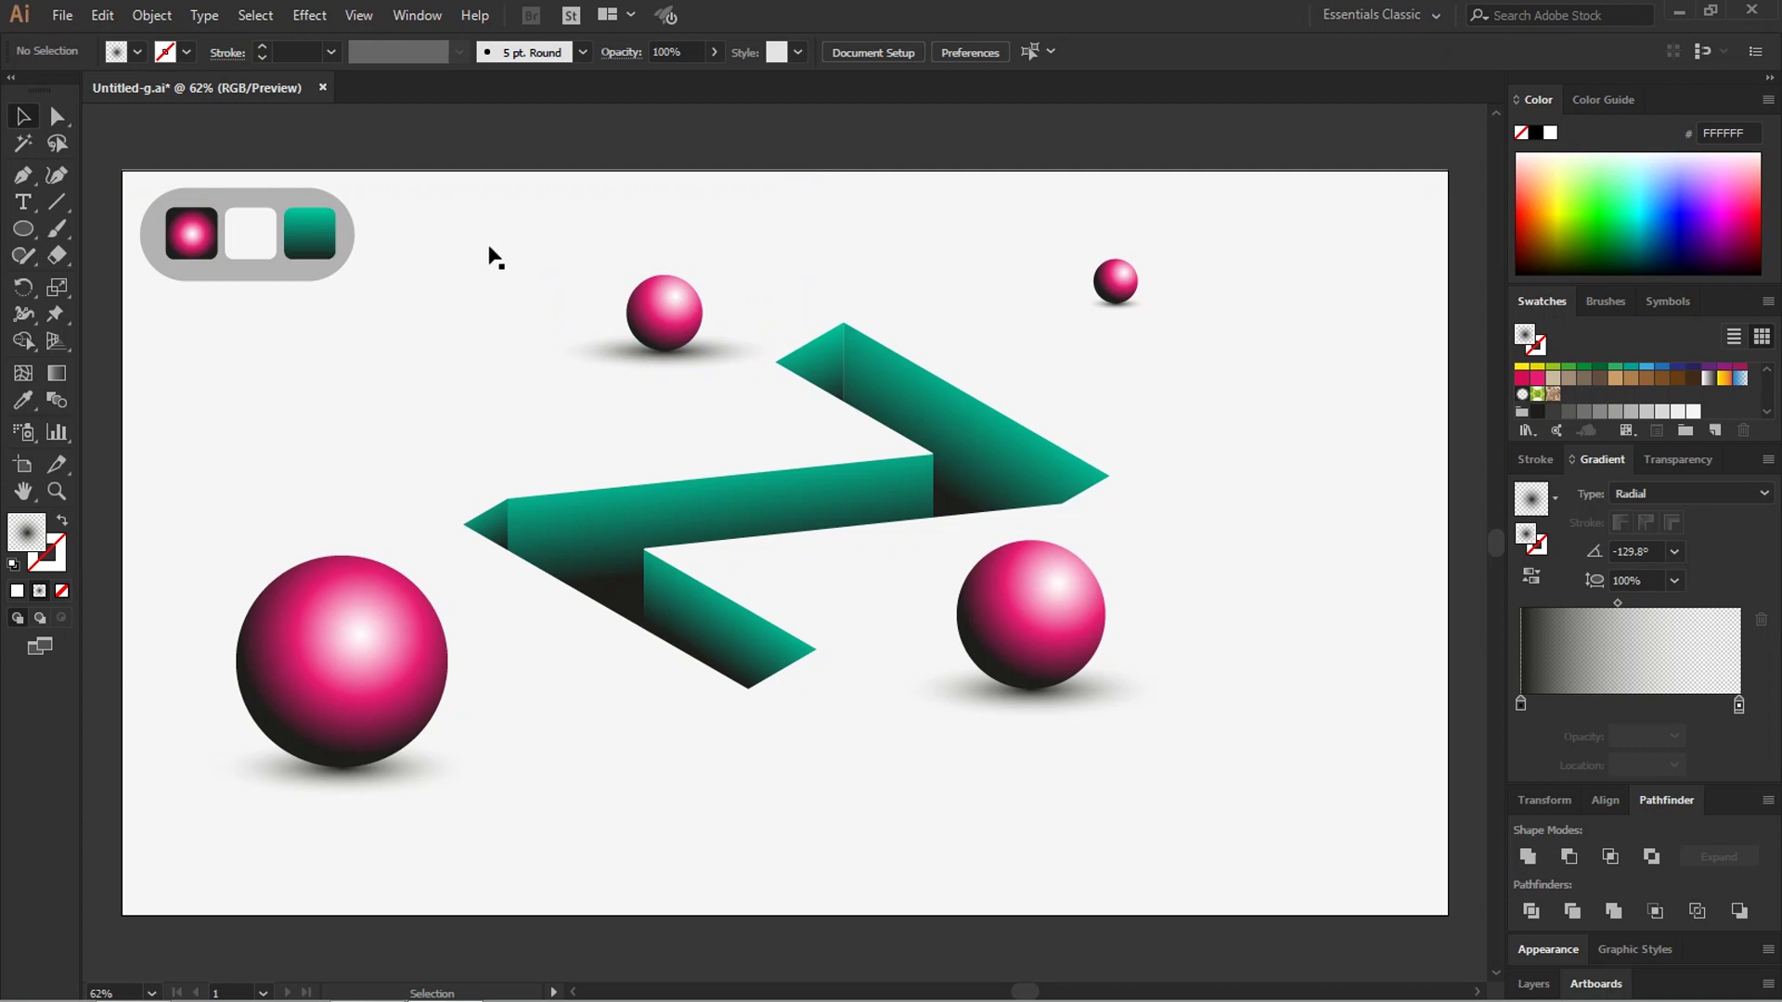
pyautogui.click(316, 243)
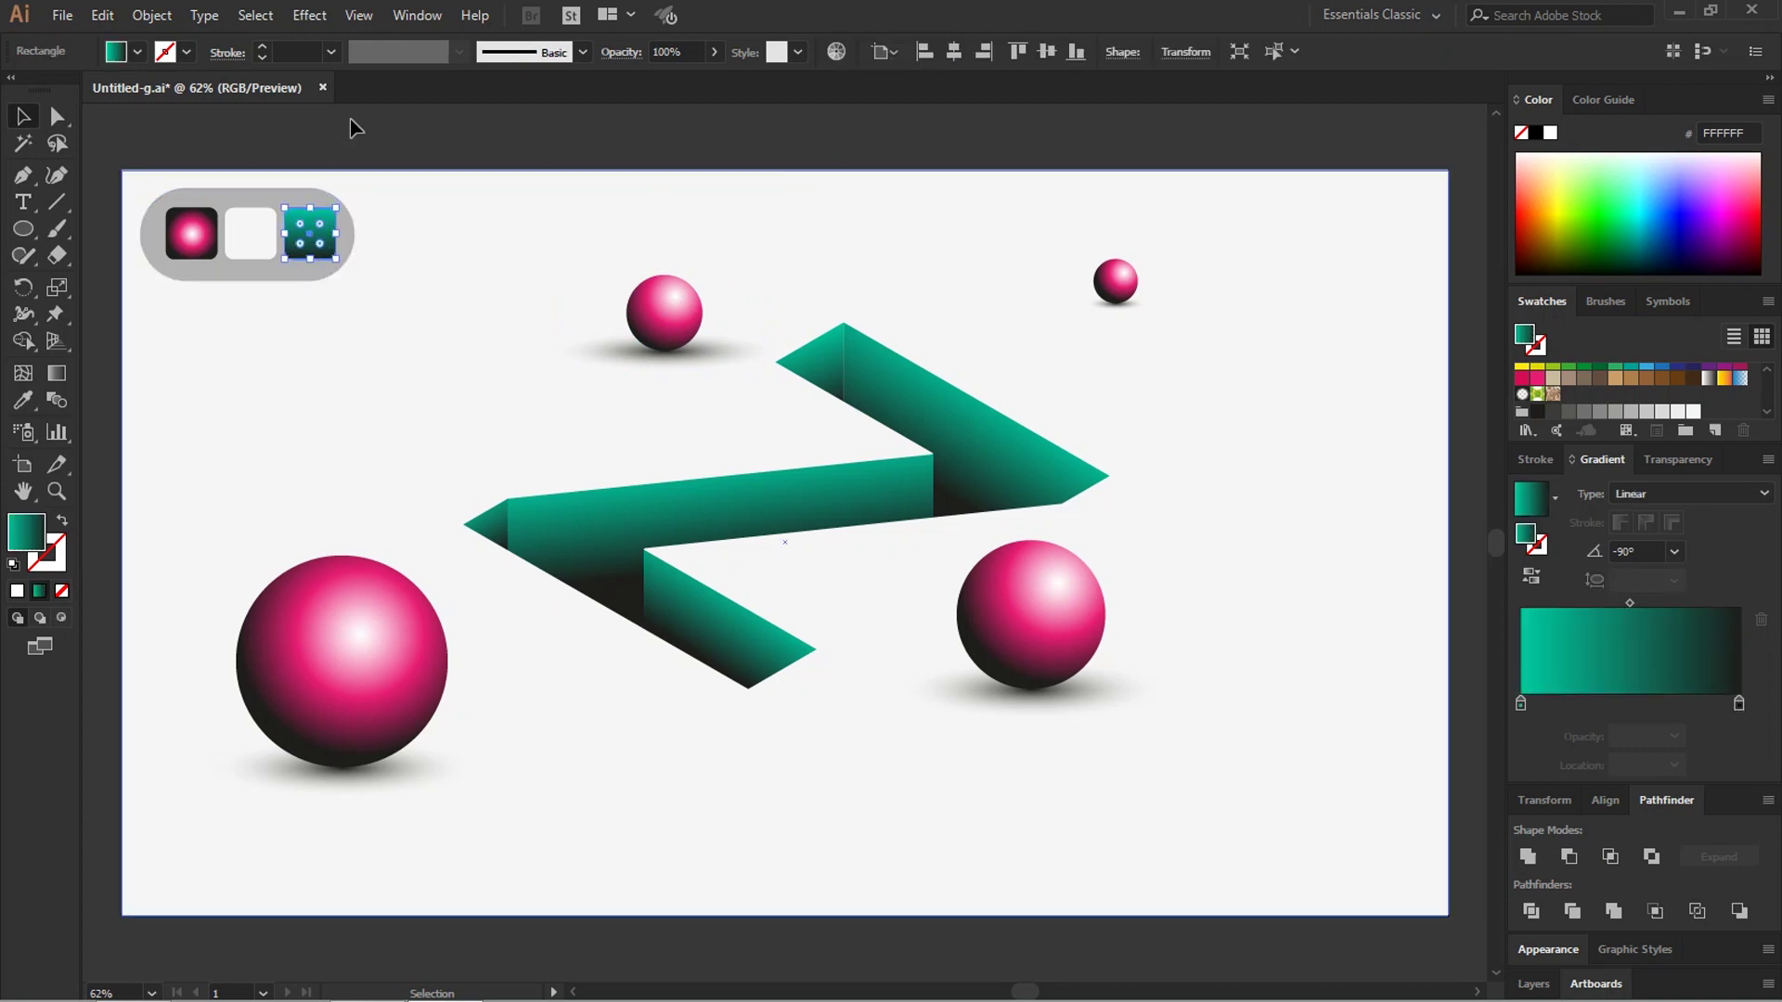
# Step: Marquee-select the swatch bar group and drag it up past the artboard's top edge
pyautogui.click(369, 149)
pyautogui.moveTo(370, 144); pyautogui.dragTo(130, 306)
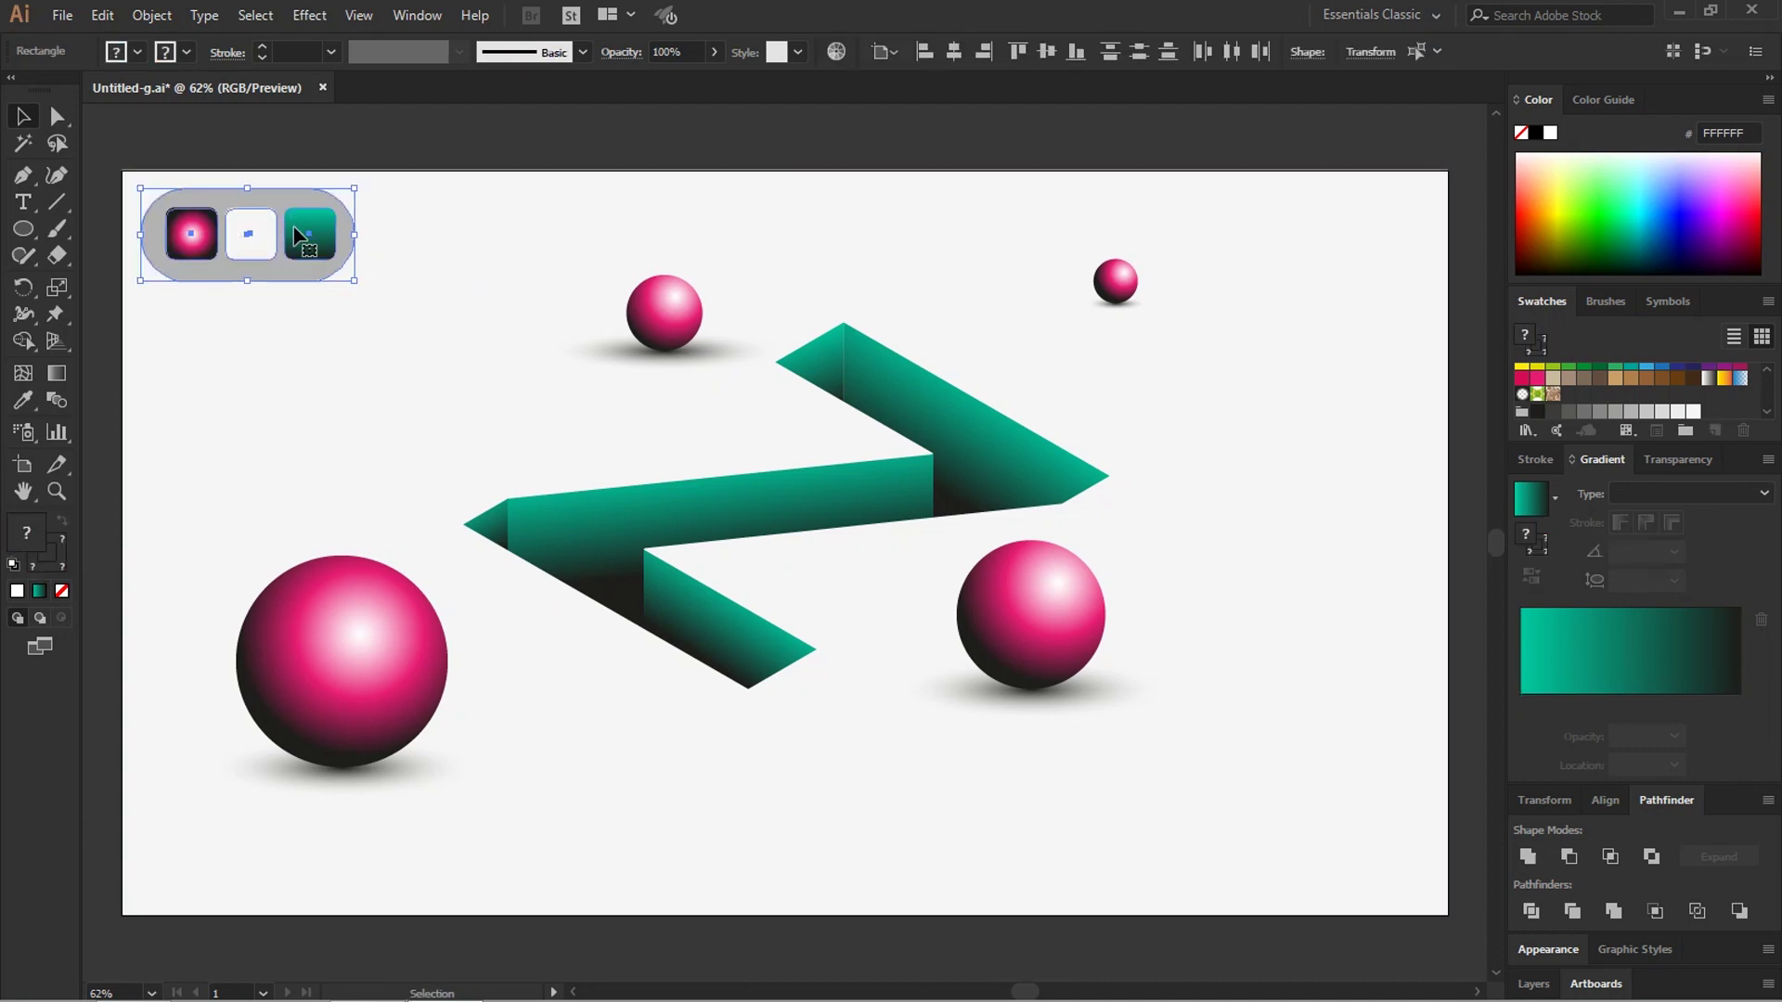
pyautogui.moveTo(476, 272); pyautogui.dragTo(413, 154)
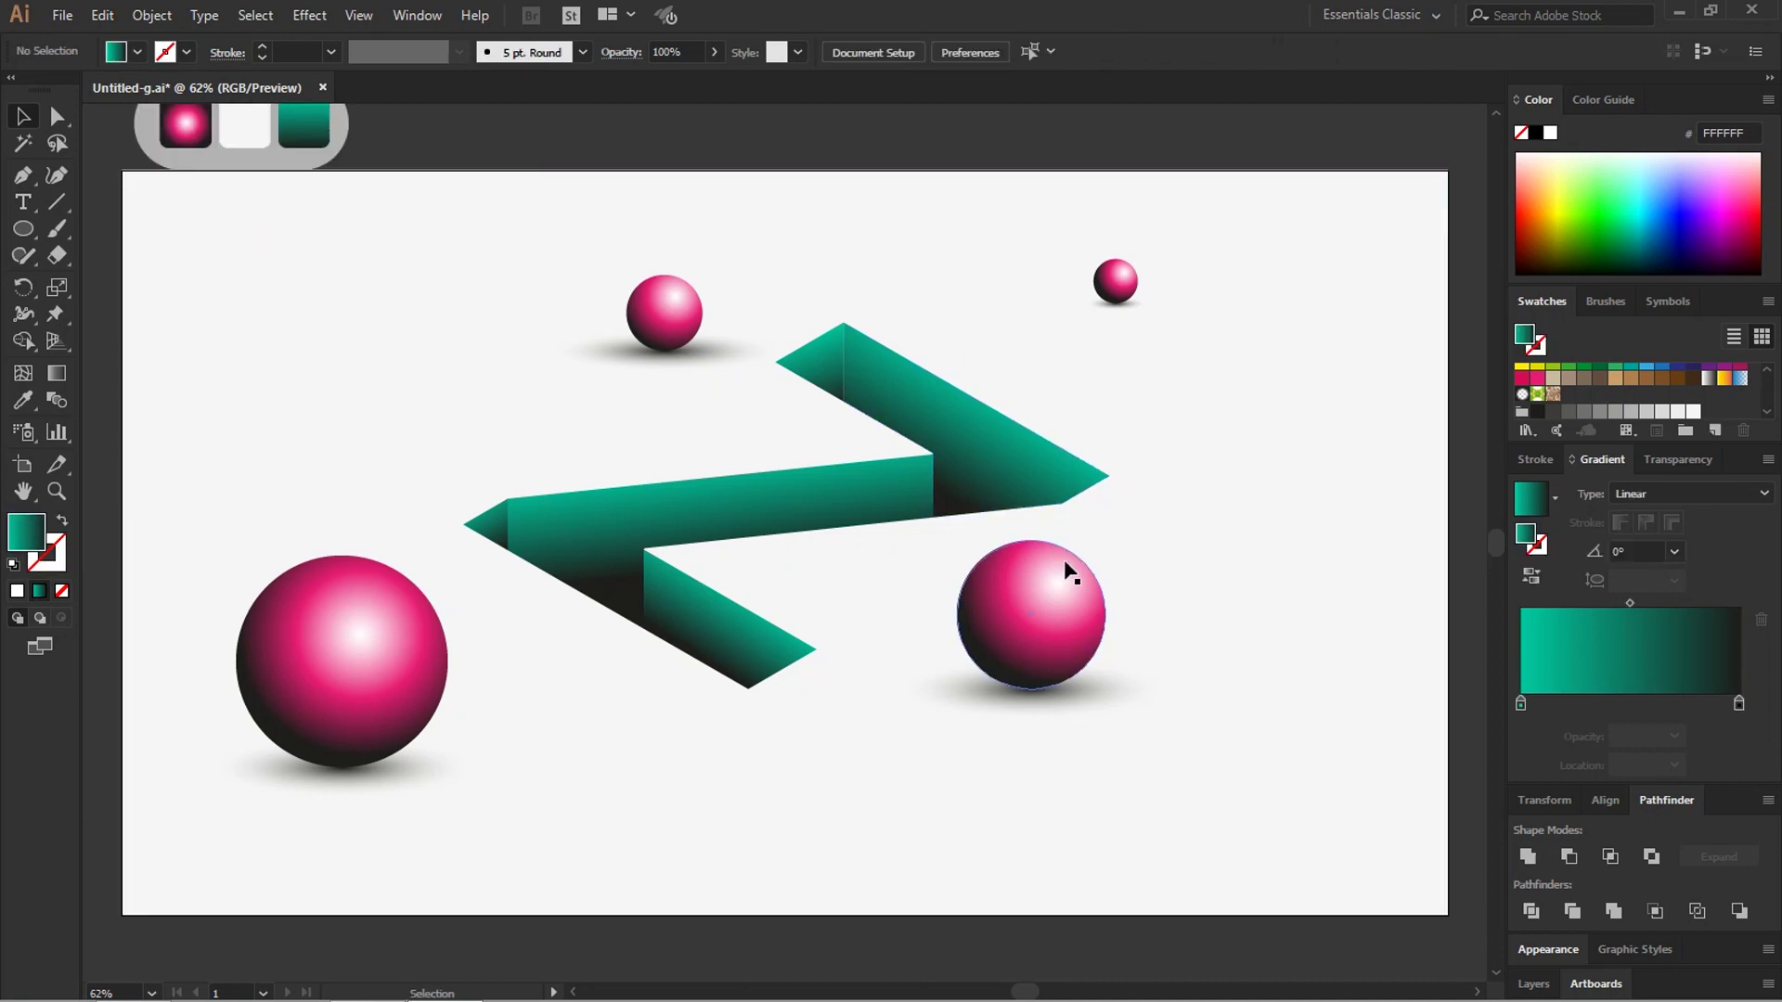